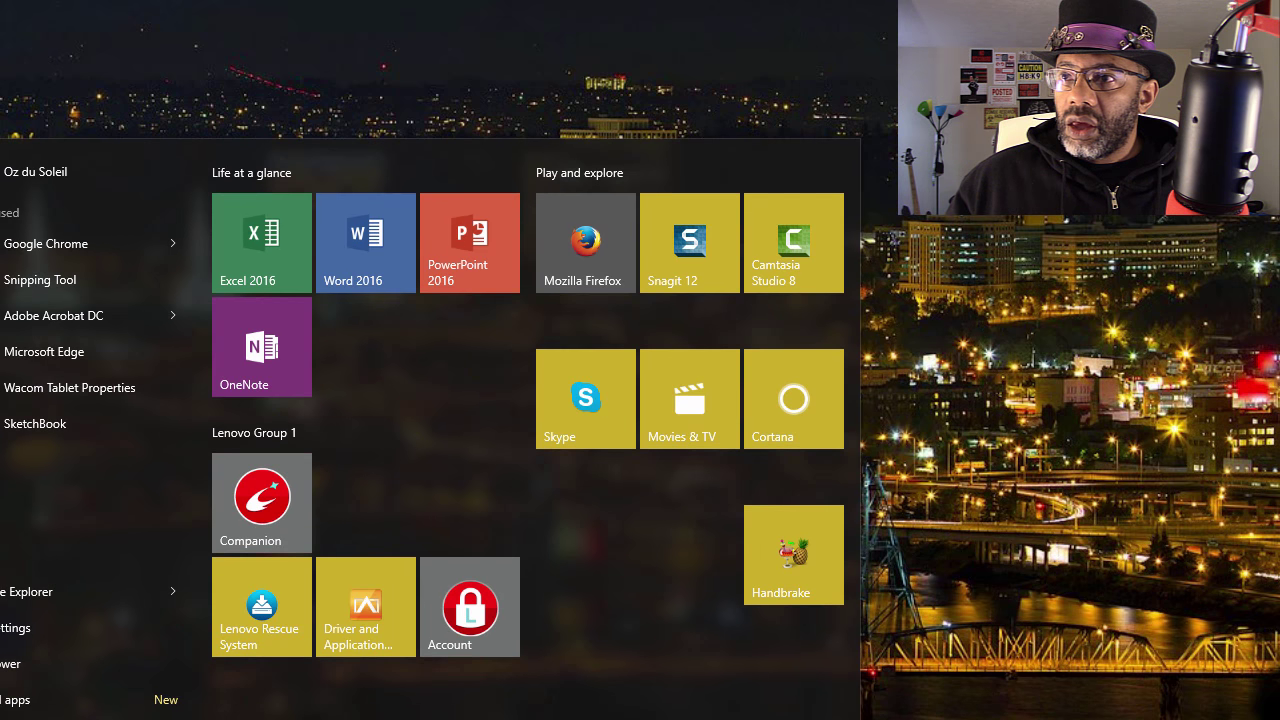
Launch Excel 2016 from the Start menu tile.
left_click(265, 250)
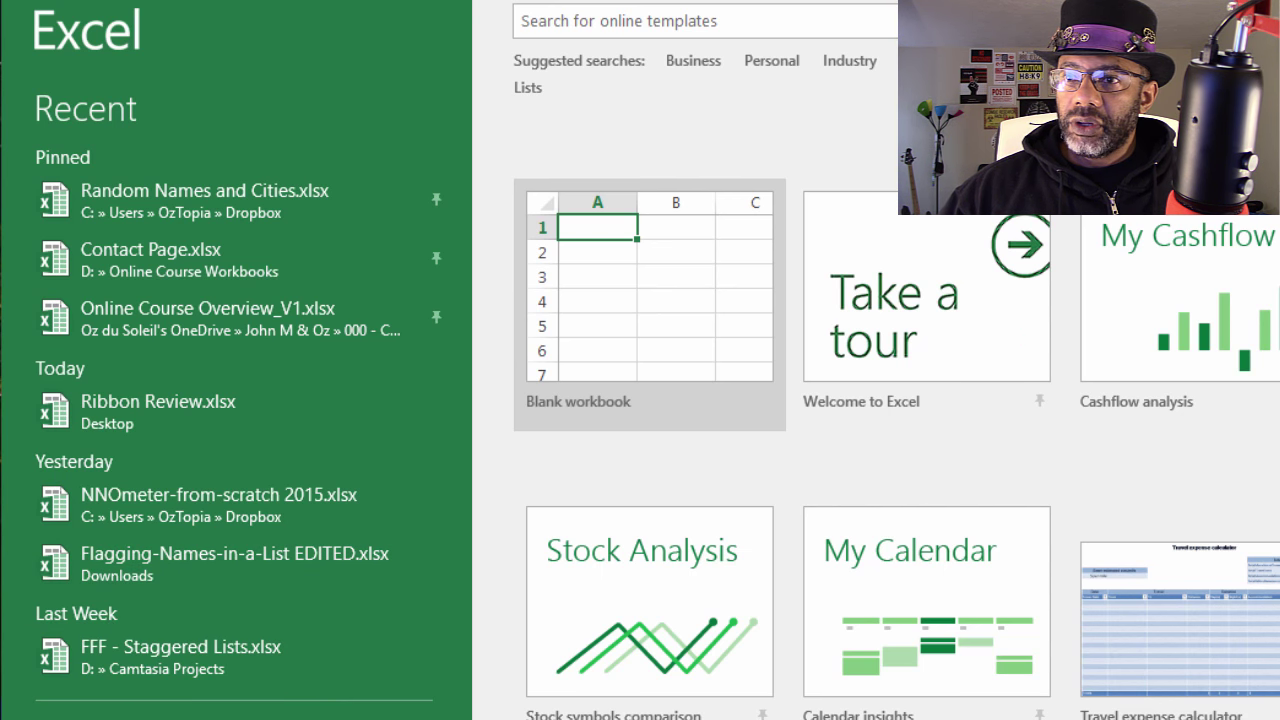
Pin Ribbon Review.xlsx to the recent list, unpin it again, then open it.
right_click(290, 416)
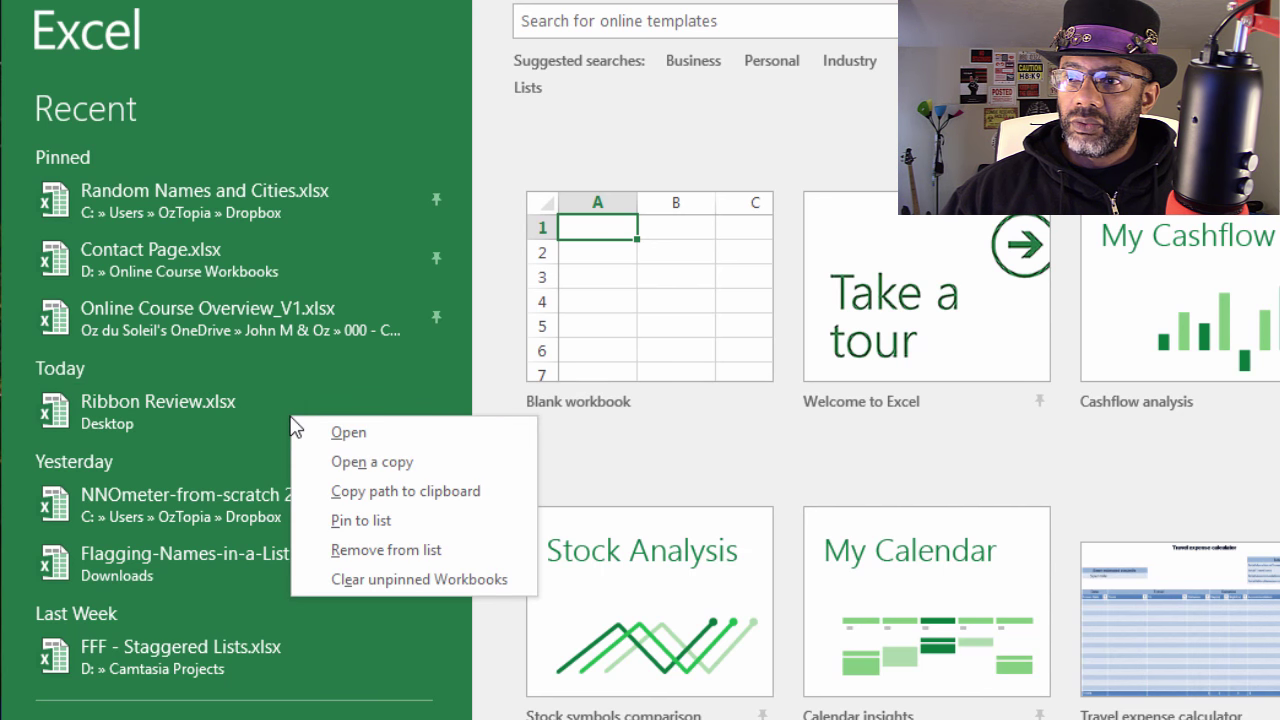
left_click(368, 522)
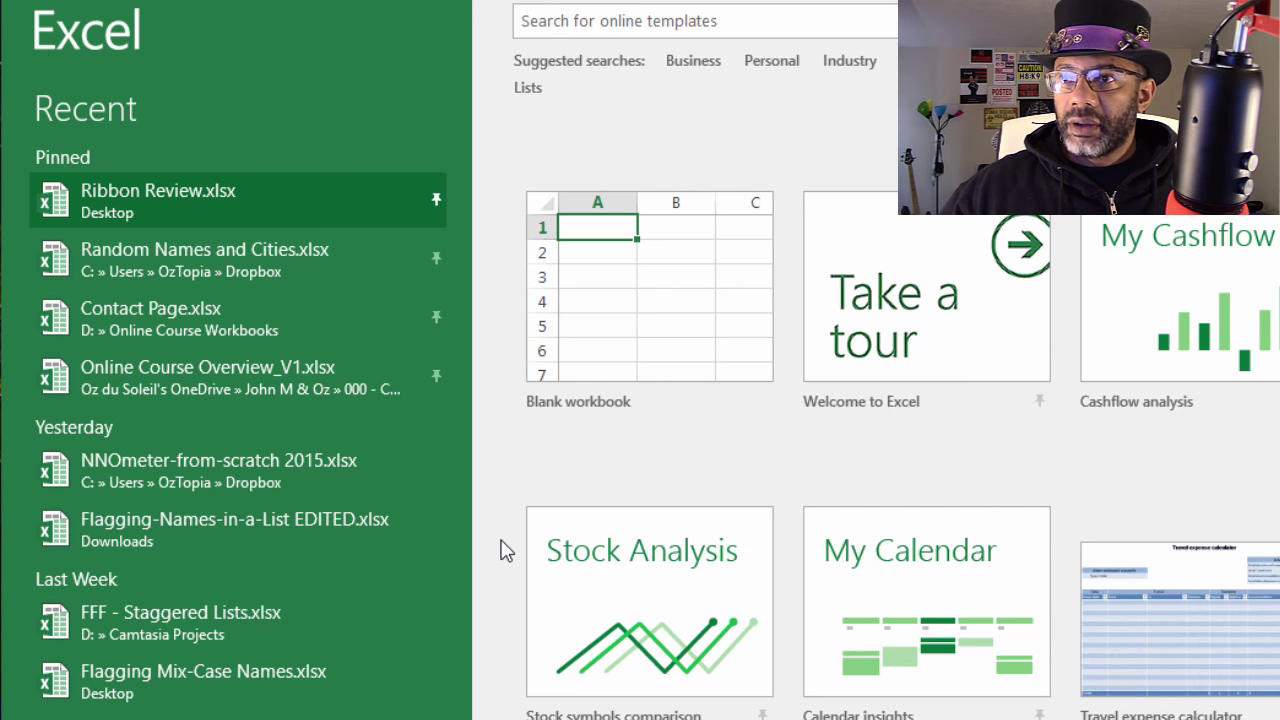
right_click(356, 192)
key("Escape")
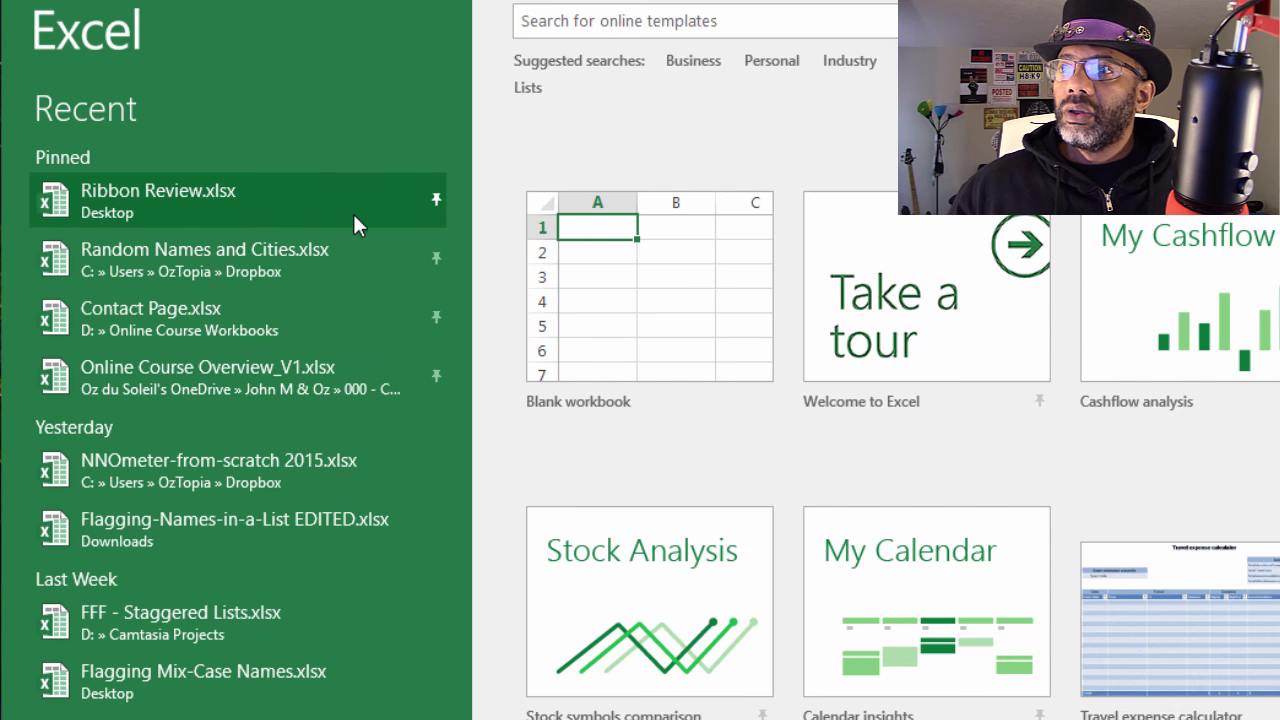
right_click(352, 206)
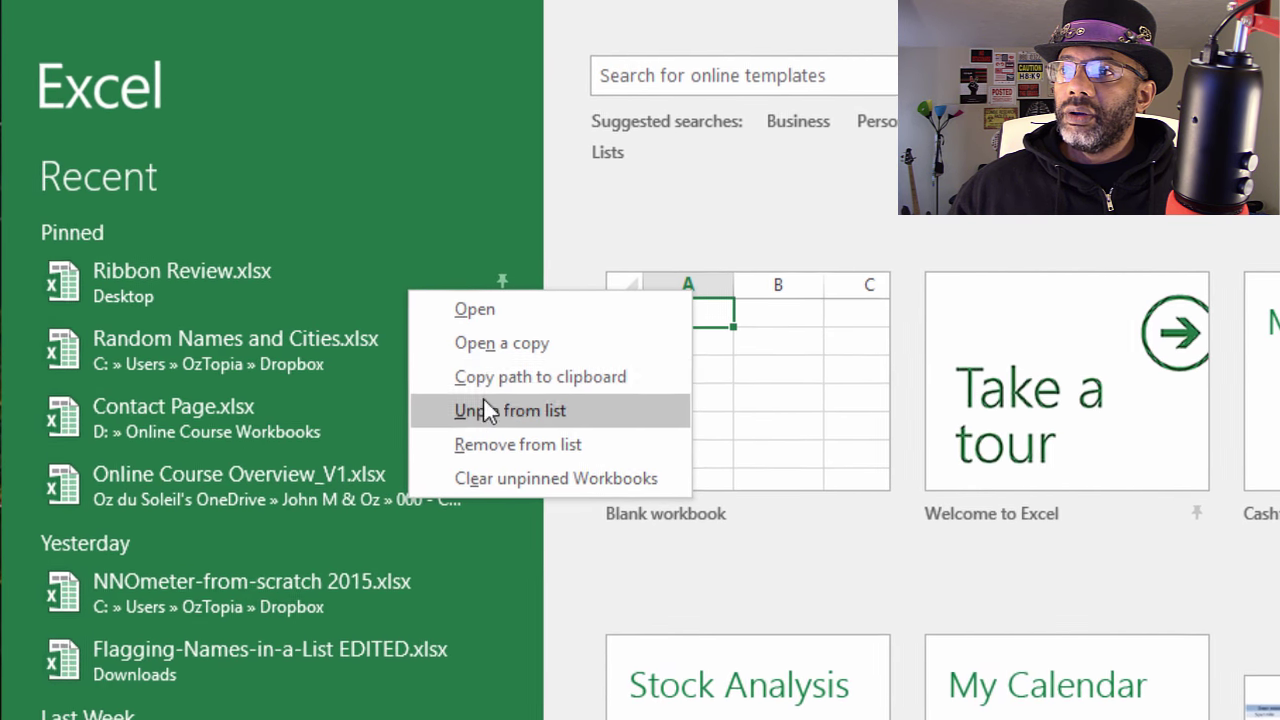
left_click(485, 410)
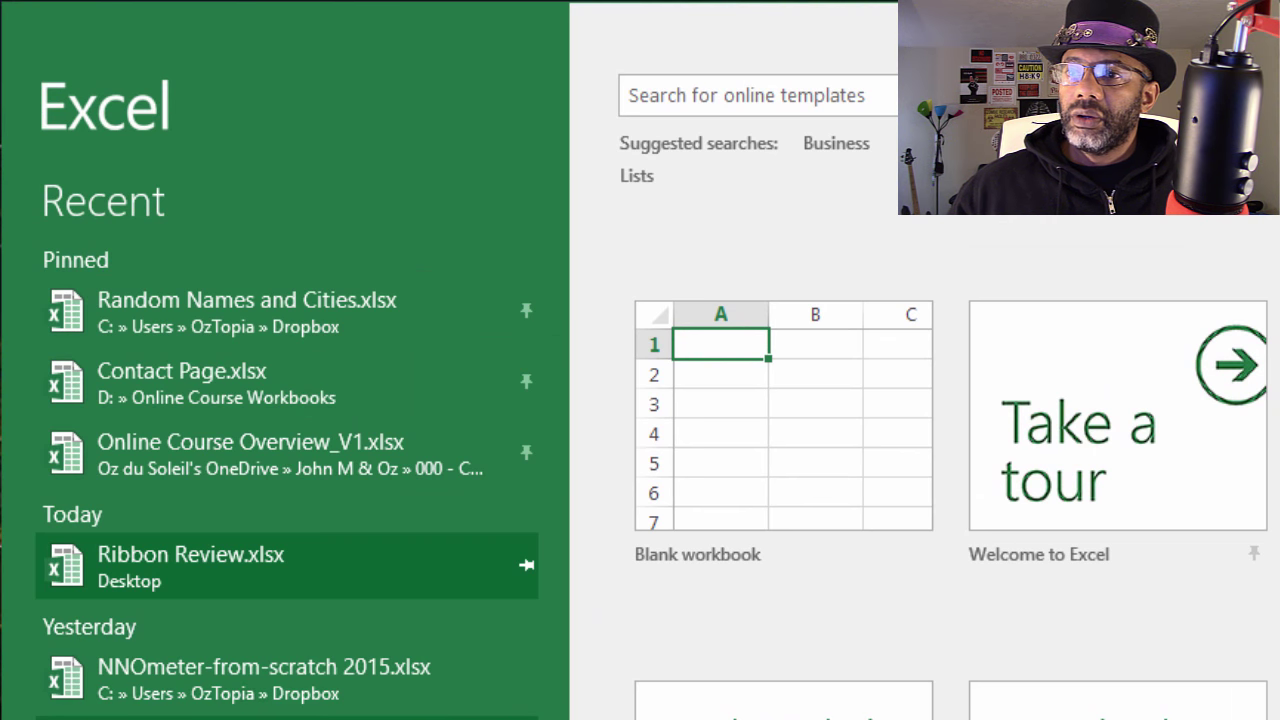
left_click(139, 561)
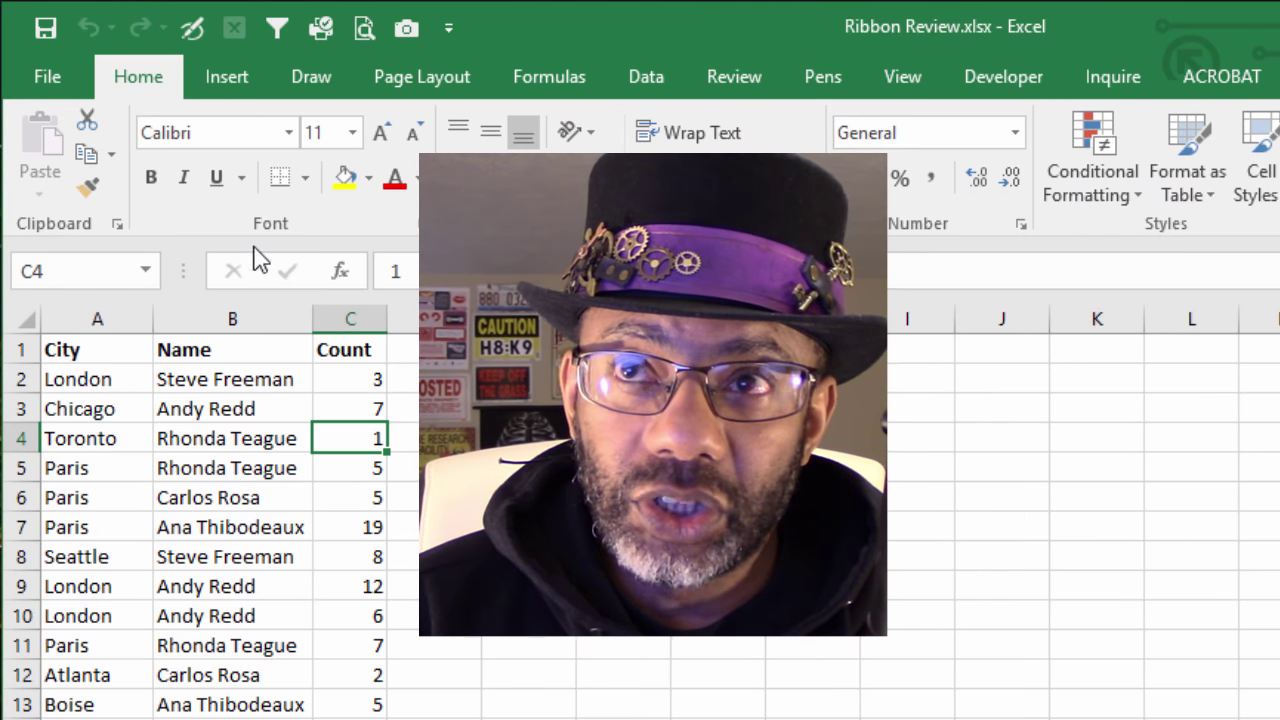
Set the Office Theme to Black on the General page of Excel Options.
left_click(46, 77)
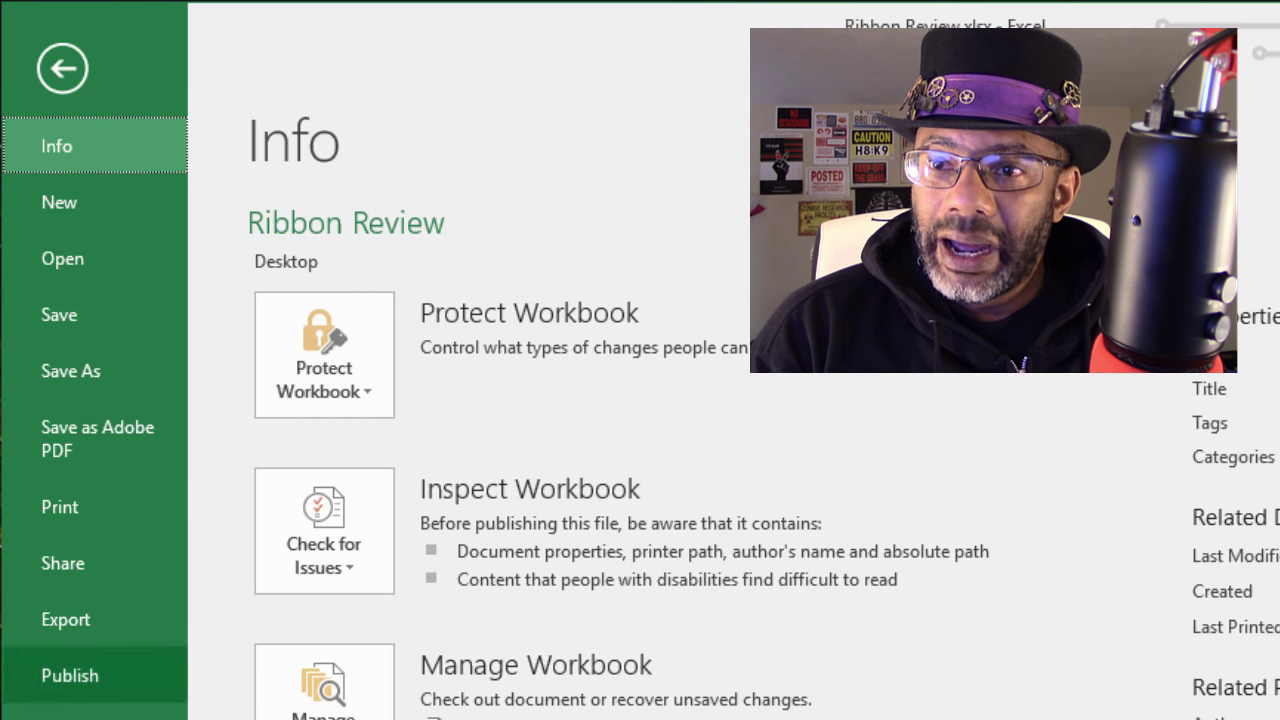
key("alt+t")
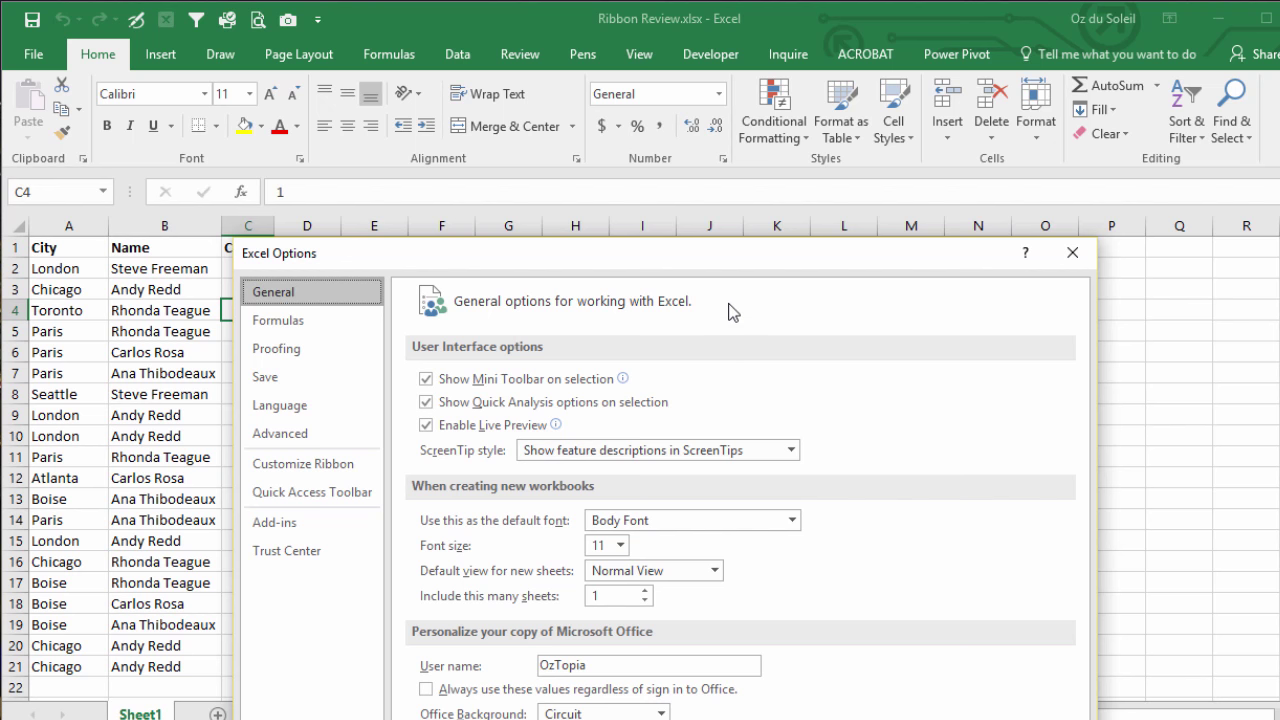
left_click_drag(721, 248, 740, 28)
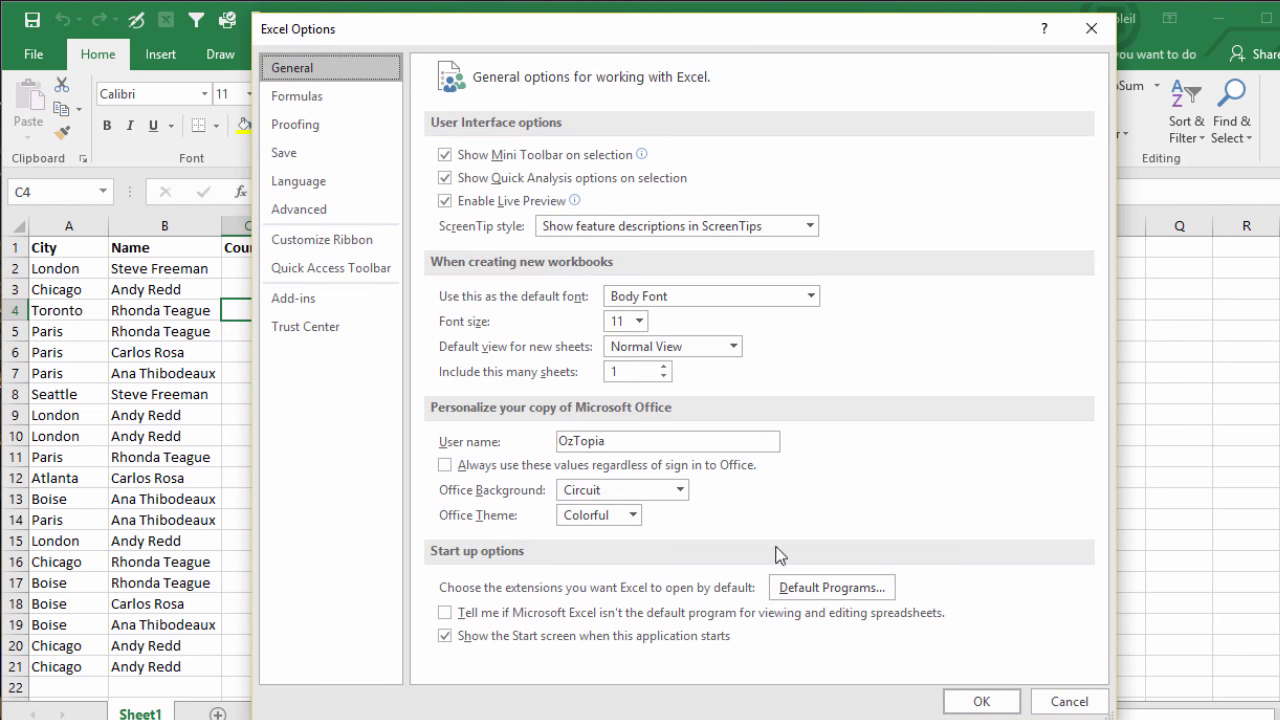
left_click(631, 516)
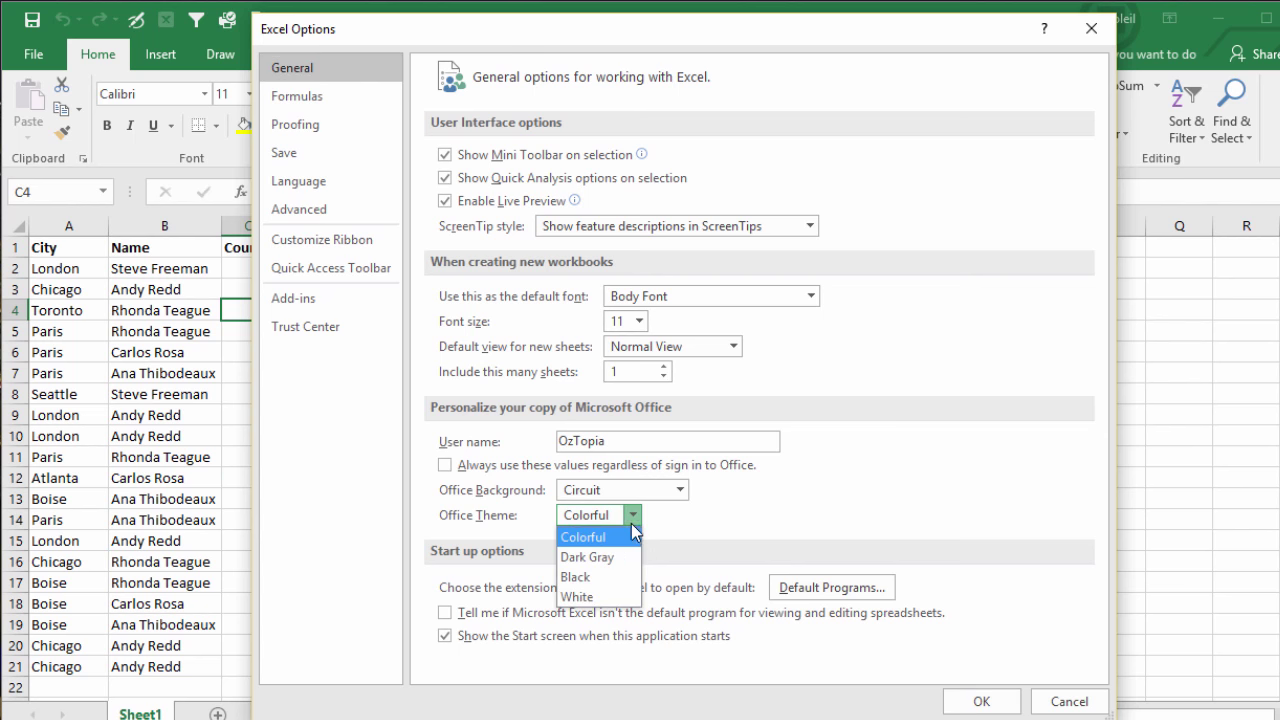
left_click(609, 573)
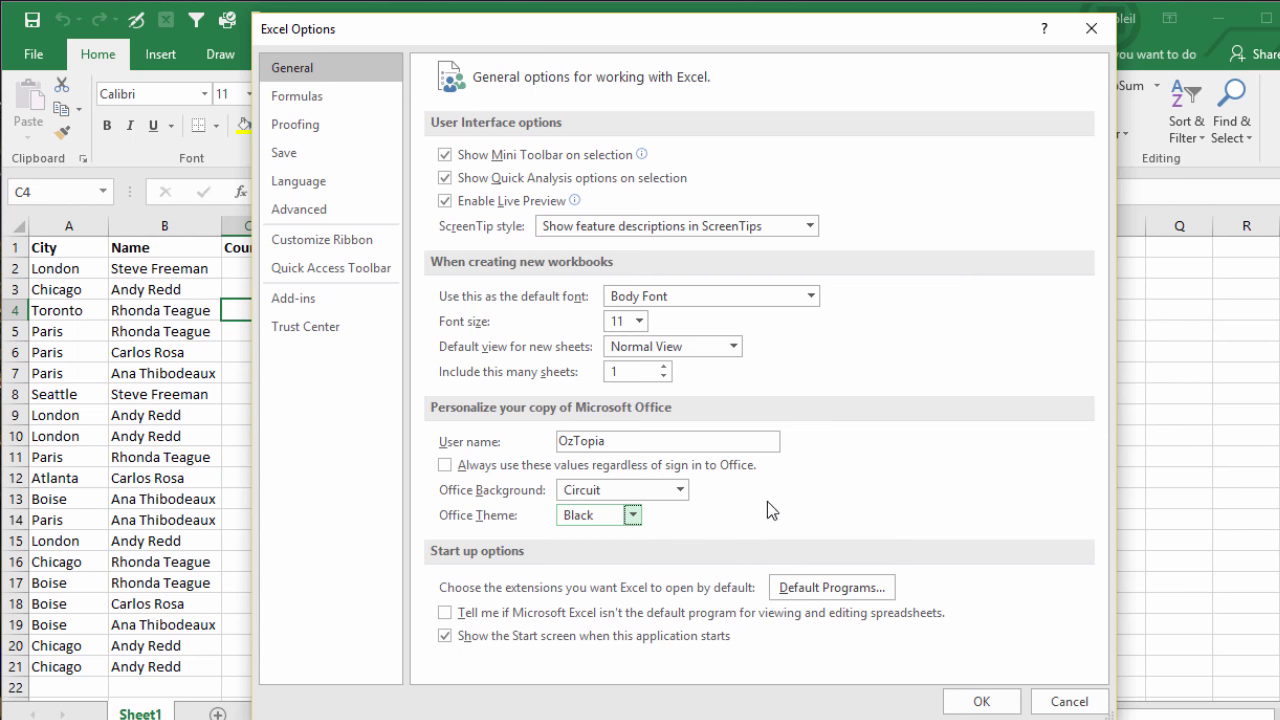
left_click(962, 704)
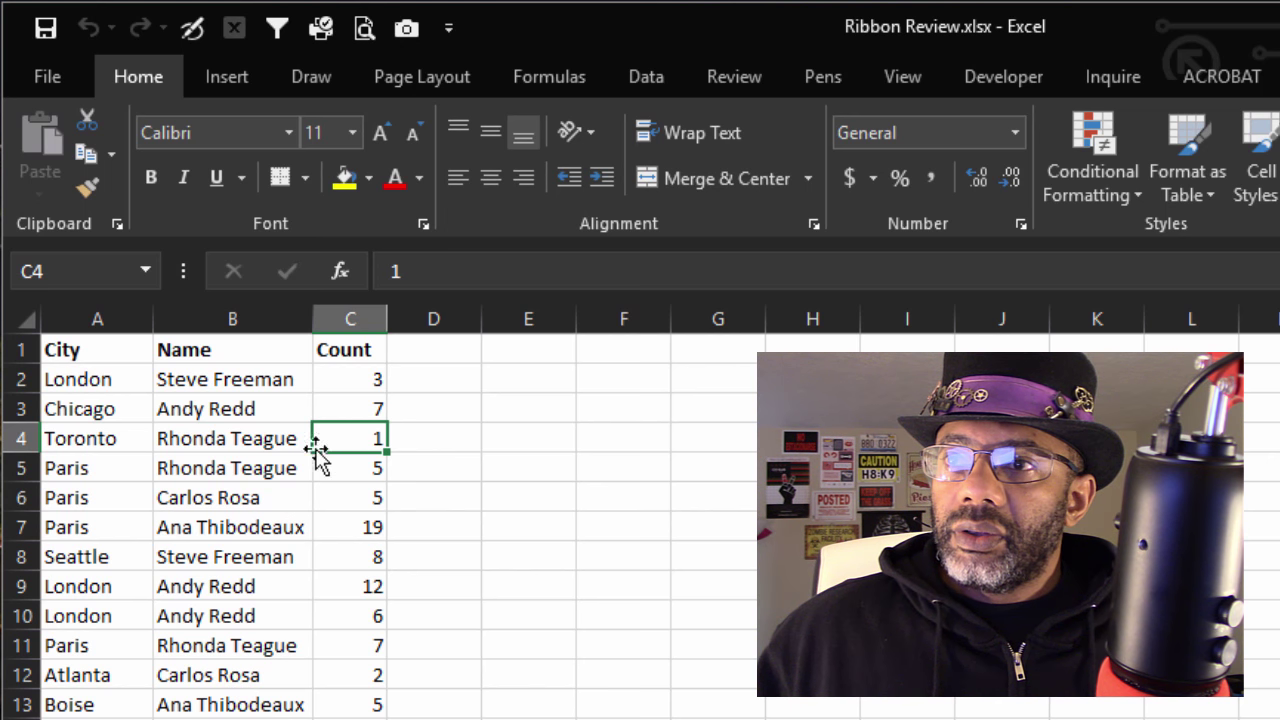
left_click(150, 178)
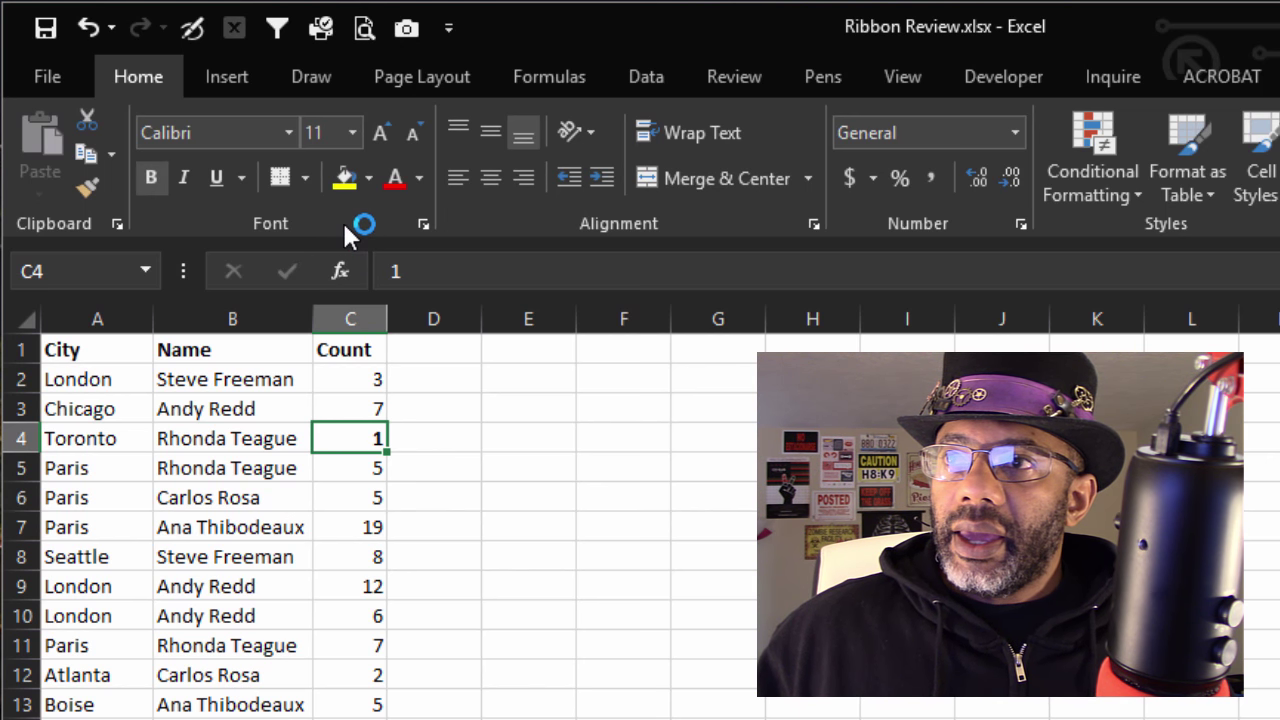
left_click(394, 180)
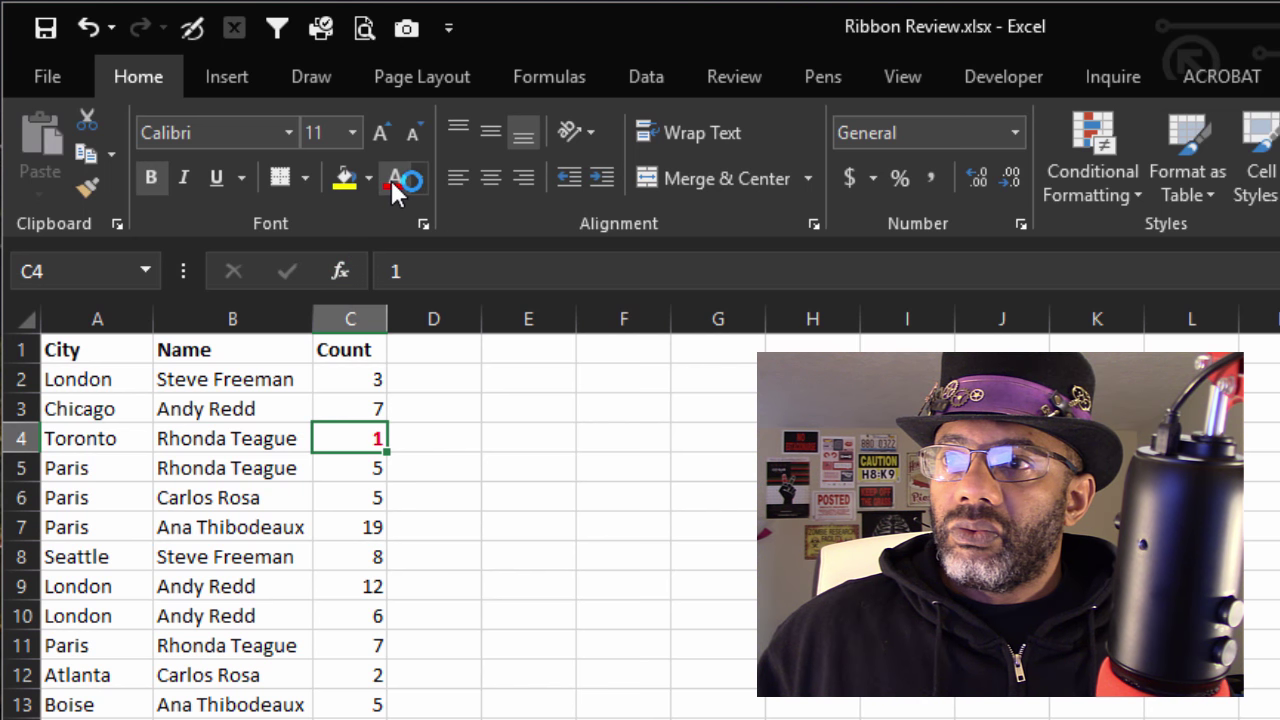
left_click(347, 556)
key("Up")
key("Up")
key("Up")
key("Up")
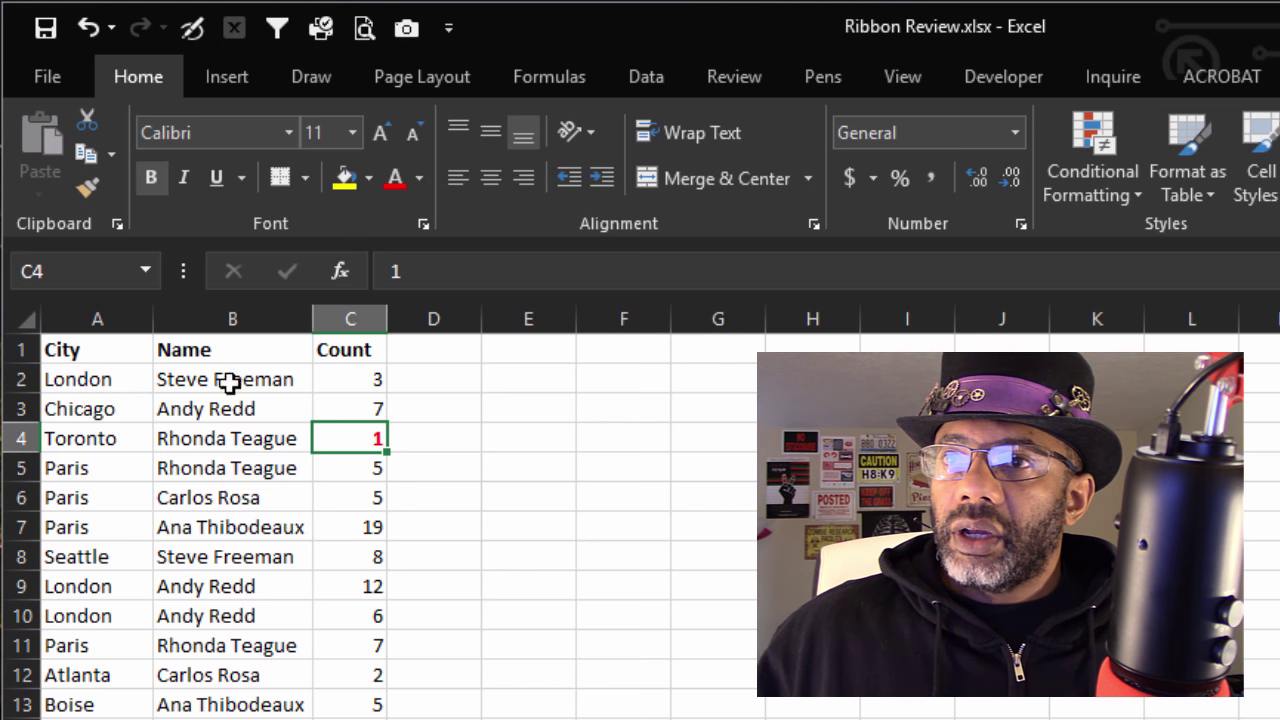
left_click(86, 190)
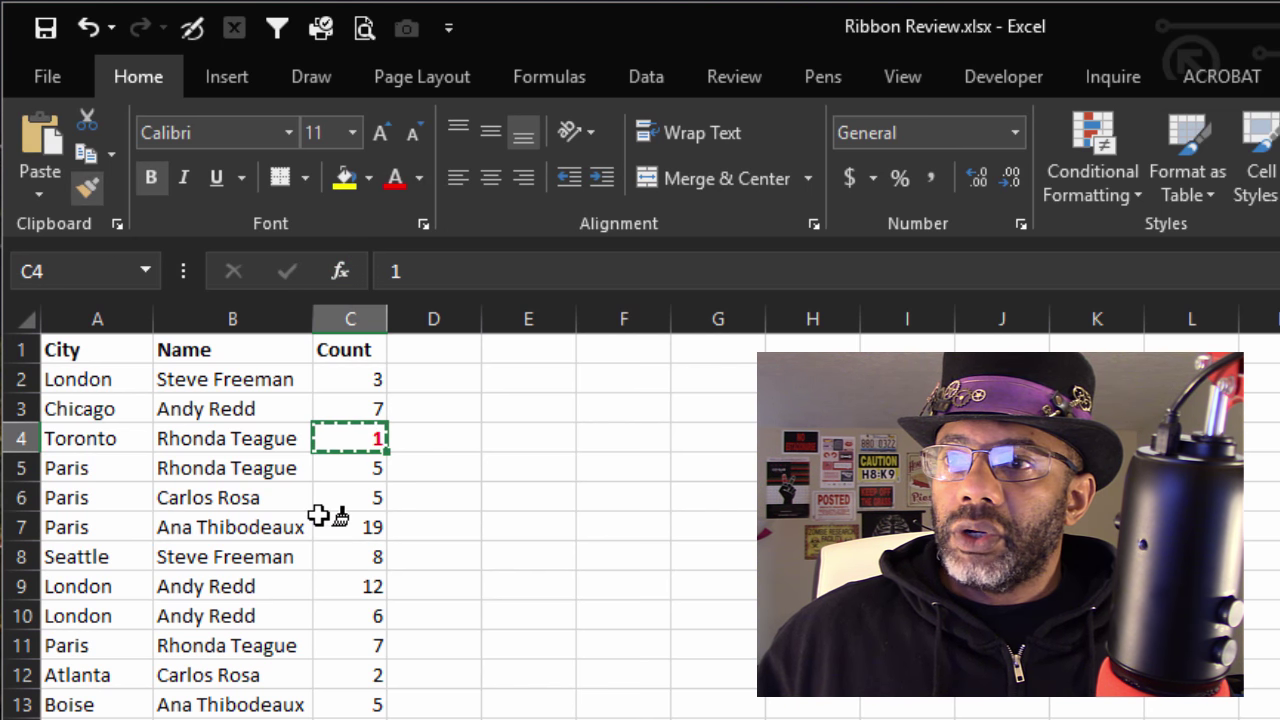
left_click_drag(342, 498, 357, 525)
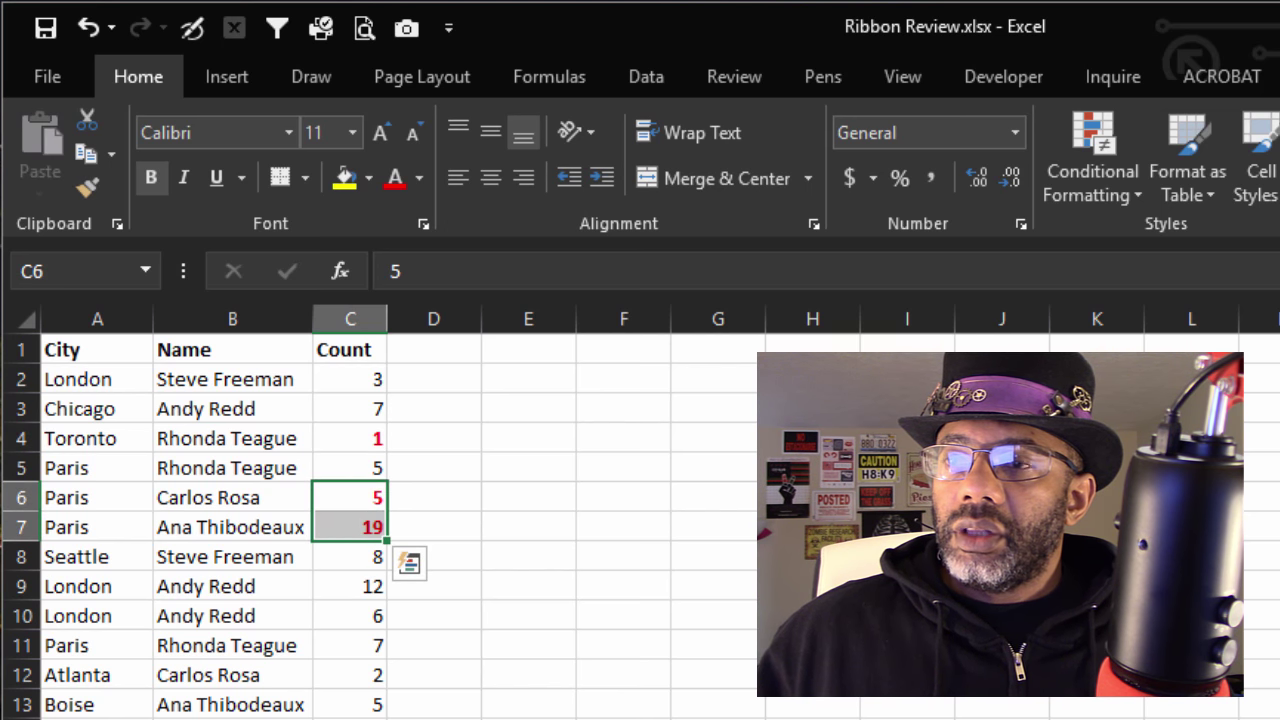
left_click(292, 532)
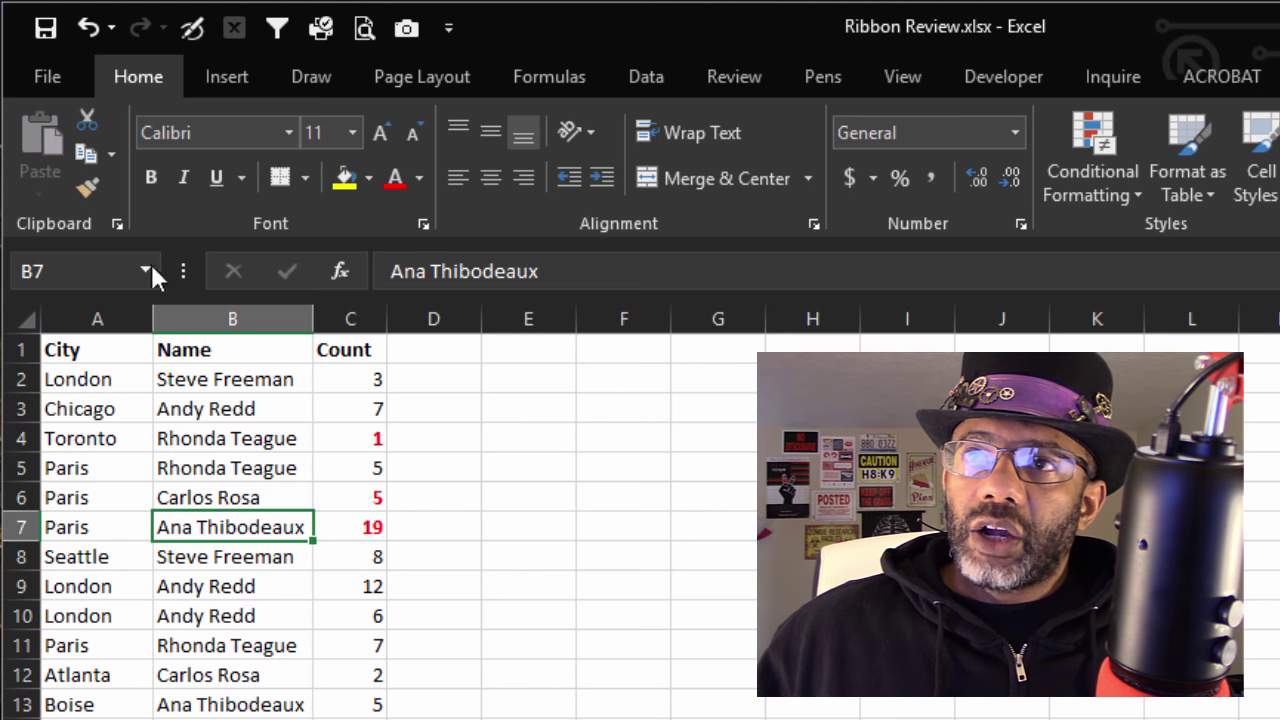
left_click(80, 27)
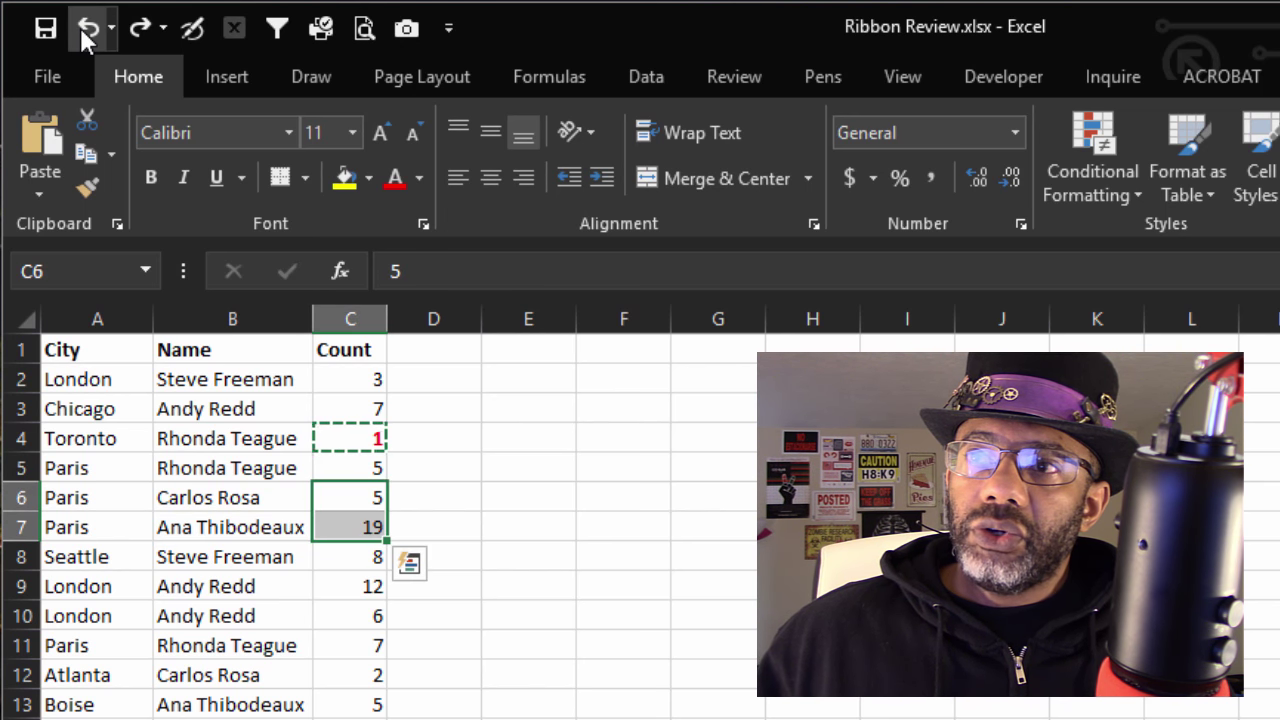
left_click(80, 27)
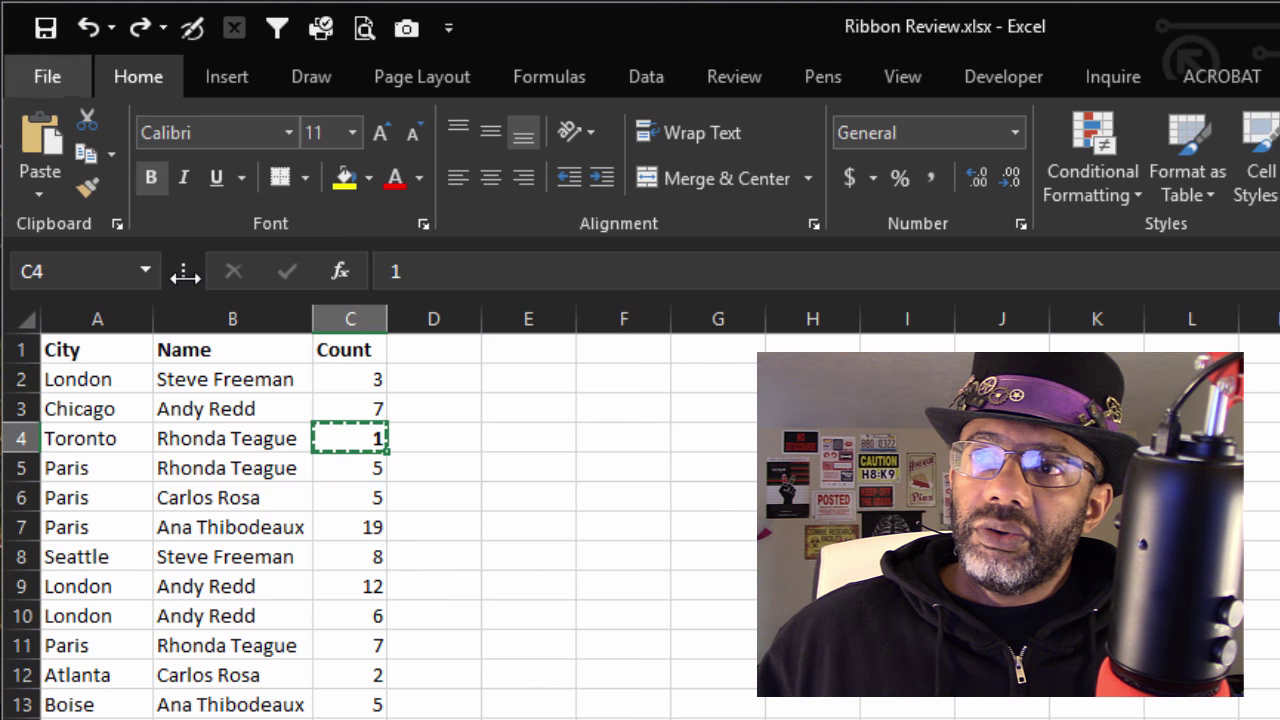
left_click(335, 497)
key("Escape")
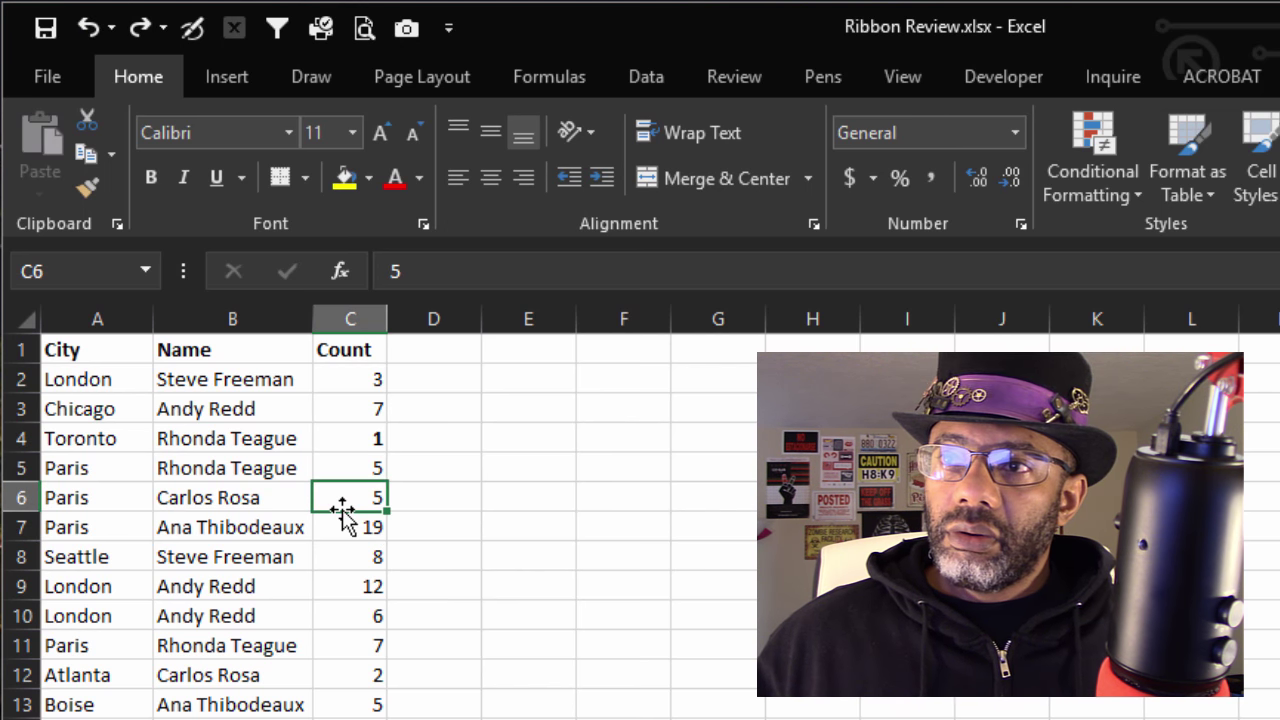
left_click(359, 442)
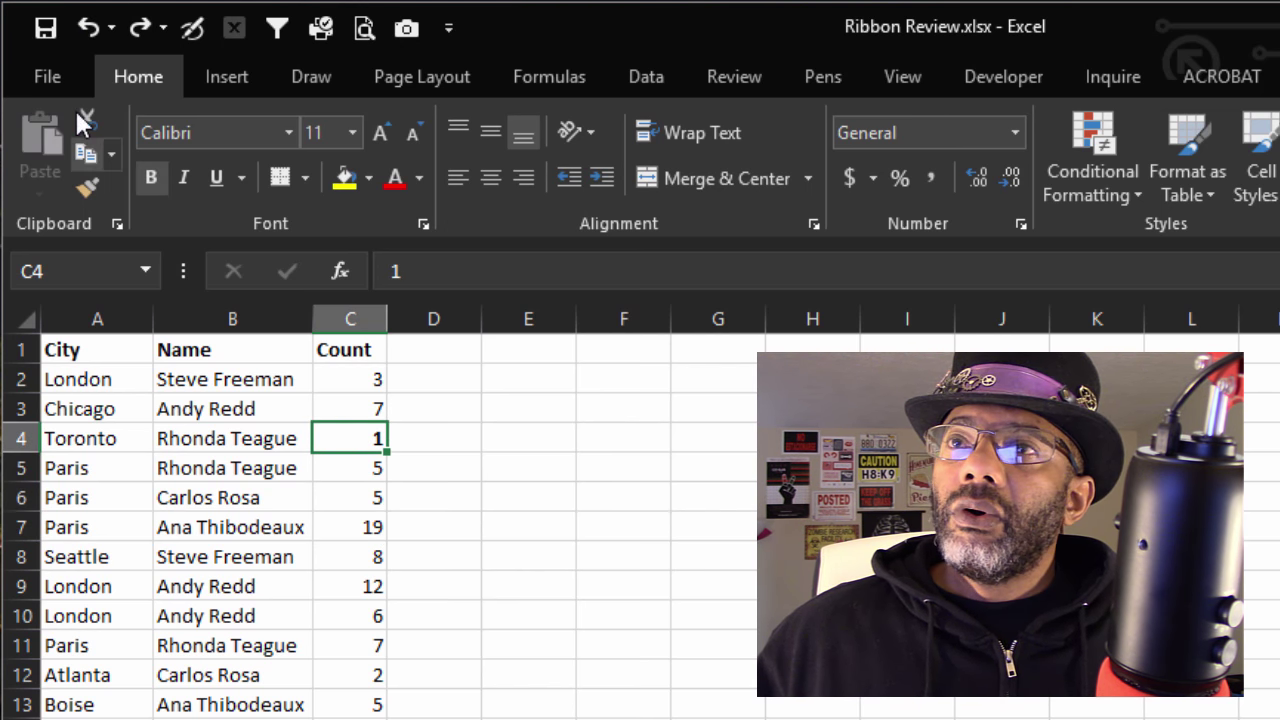
left_click(86, 26)
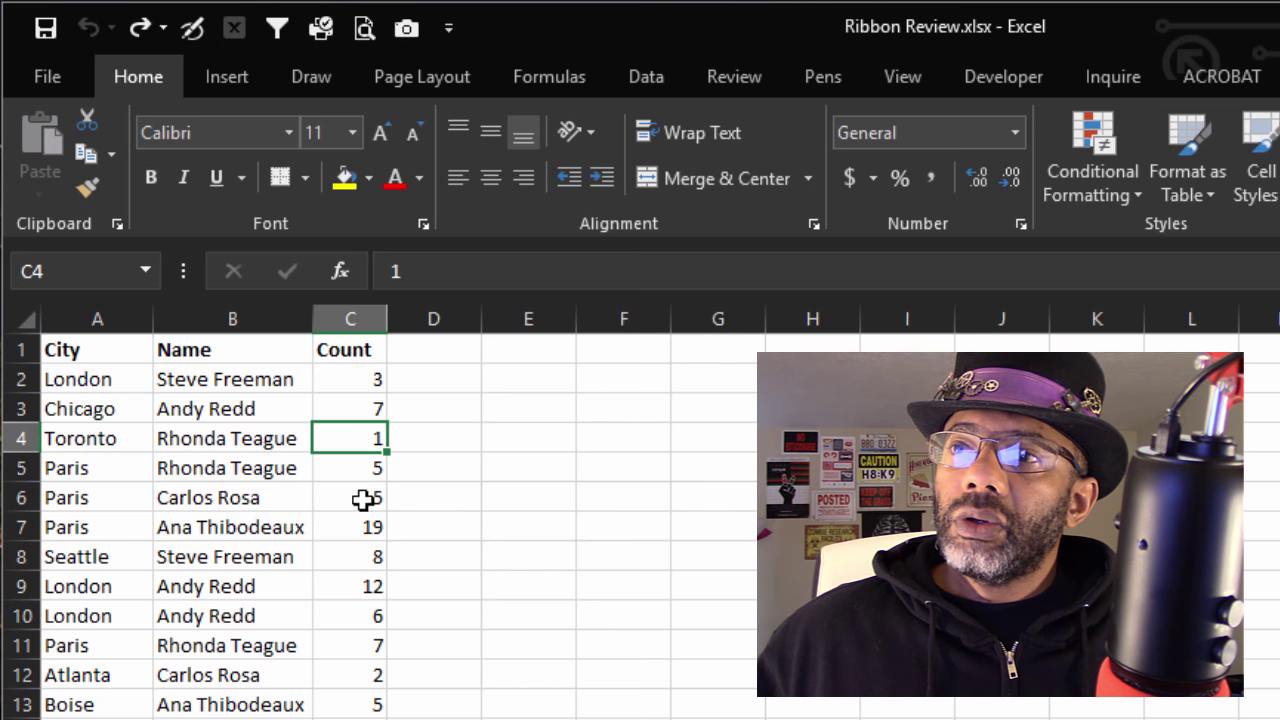
left_click(367, 502)
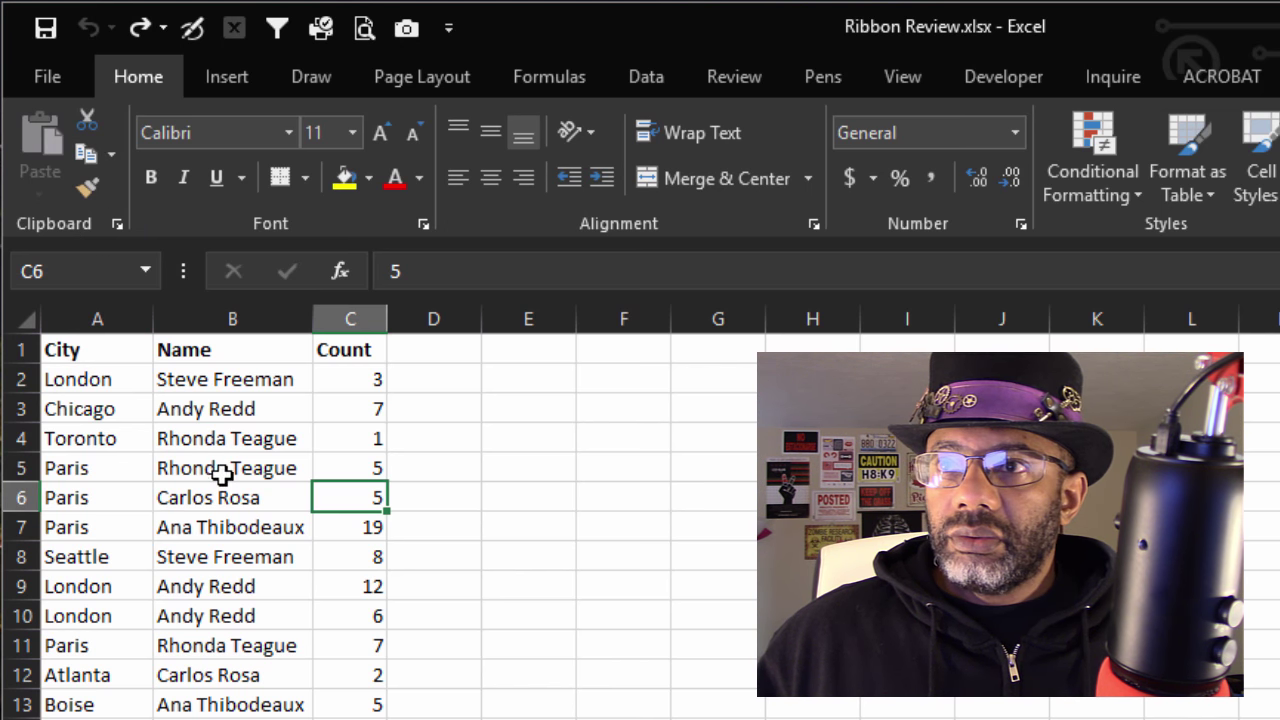
Select Chicago in A3 and browse the font and font size lists without changing anything.
left_click(124, 415)
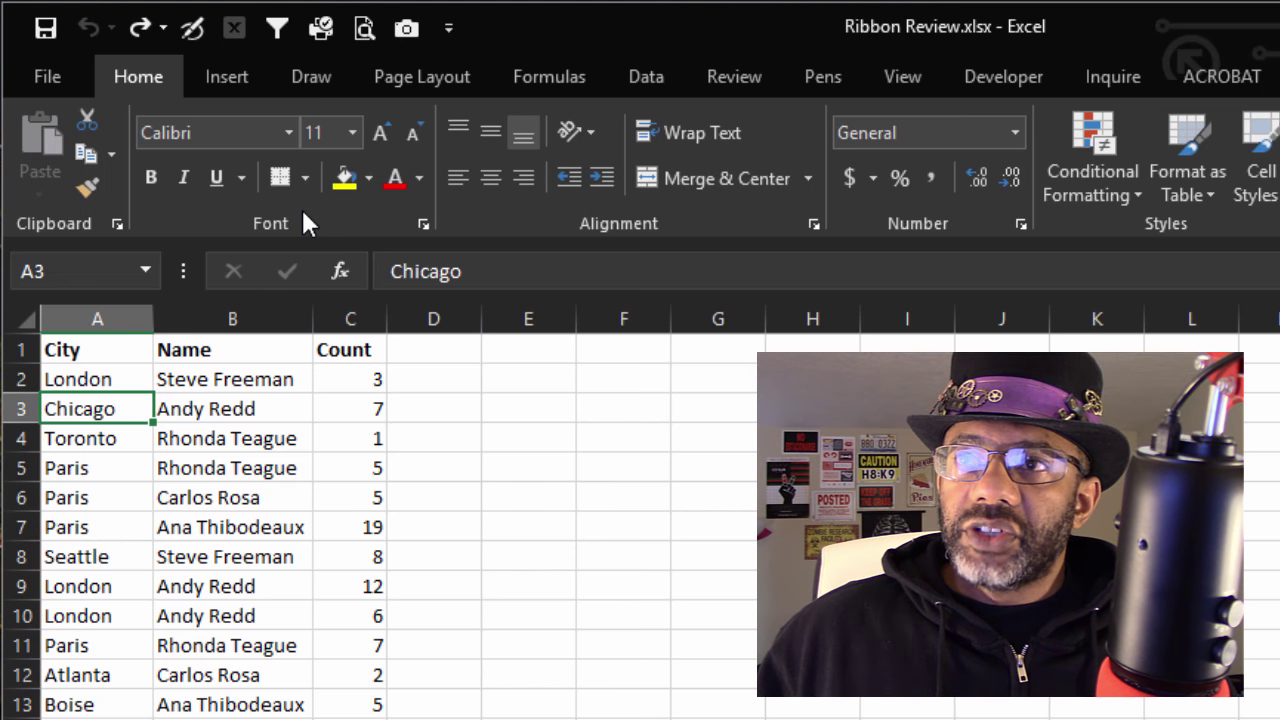
left_click(289, 133)
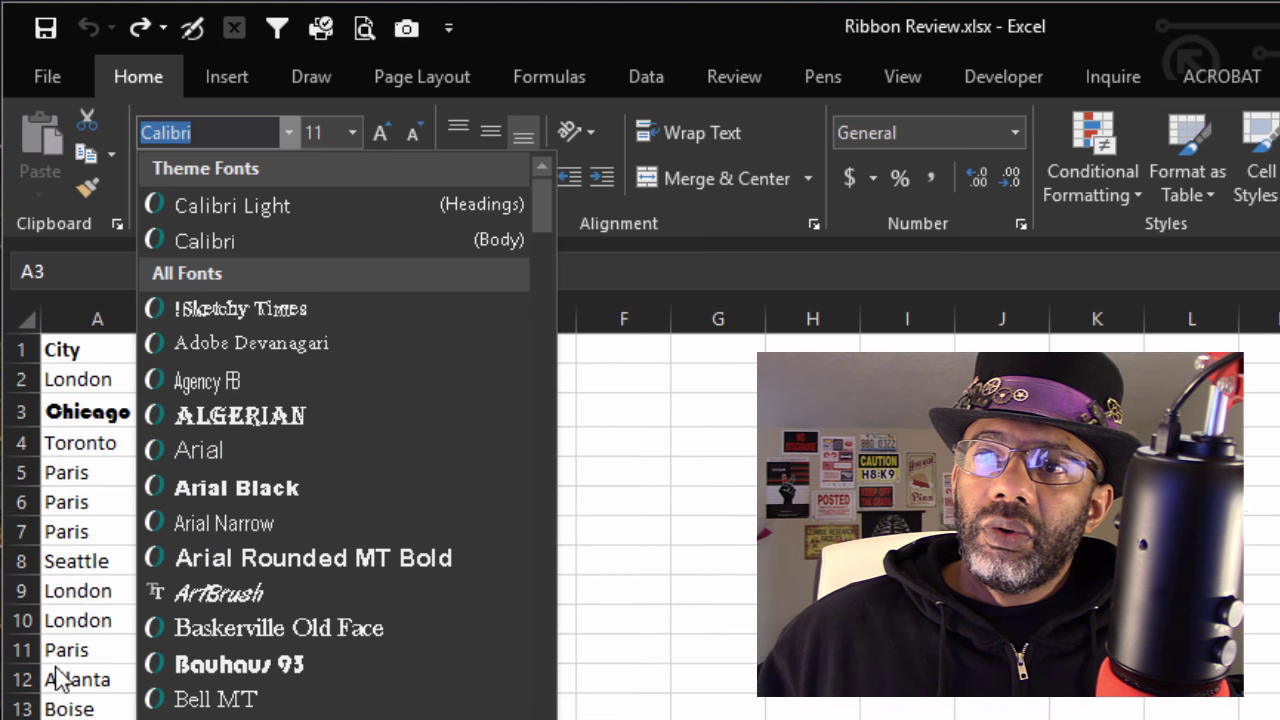
left_click(95, 412)
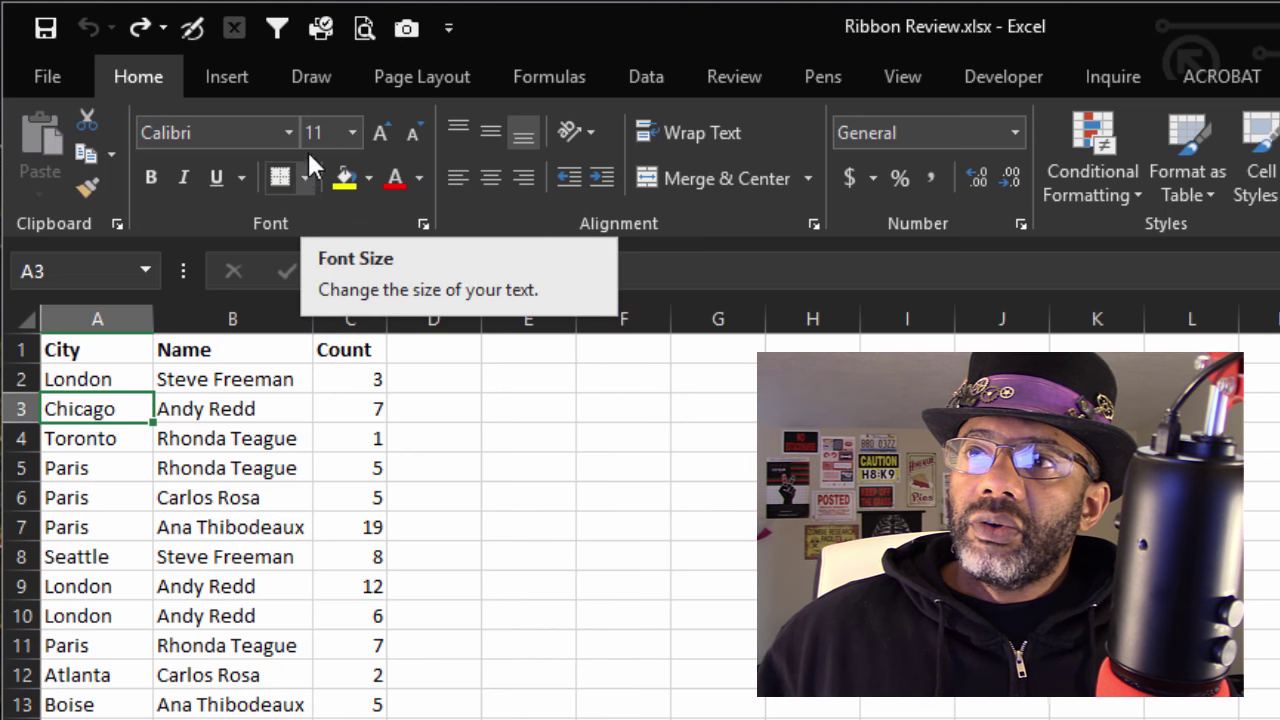
left_click(352, 129)
left_click(352, 129)
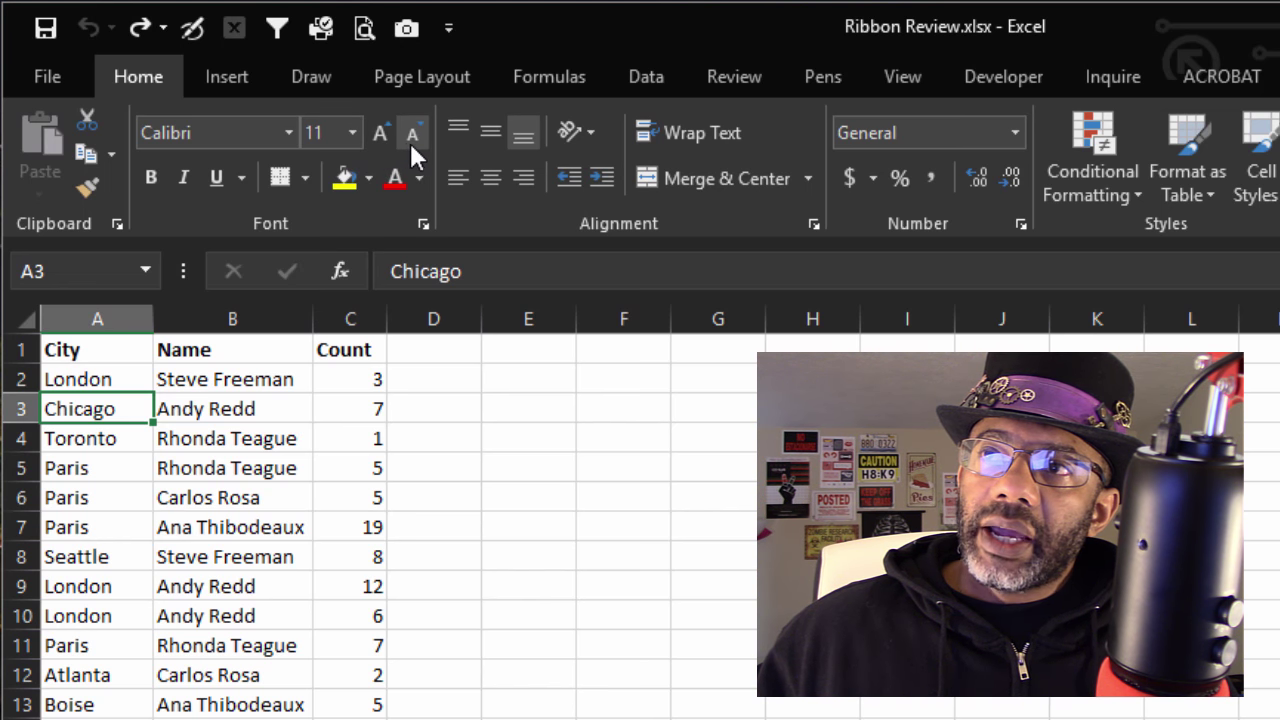
Enlarge Chicago to 16 pt, shrink it back to 11 pt, and dismiss the underline choices.
left_click(381, 134)
left_click(381, 134)
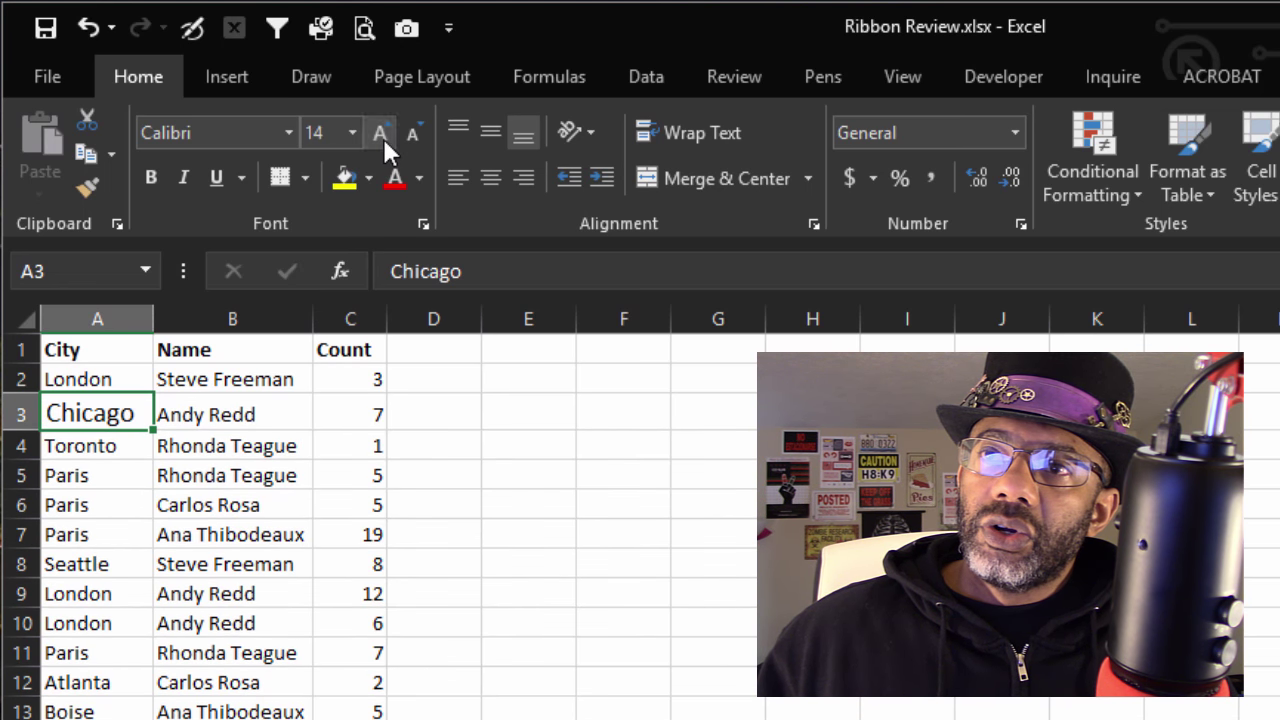
left_click(381, 134)
left_click(413, 140)
left_click(413, 140)
left_click(413, 140)
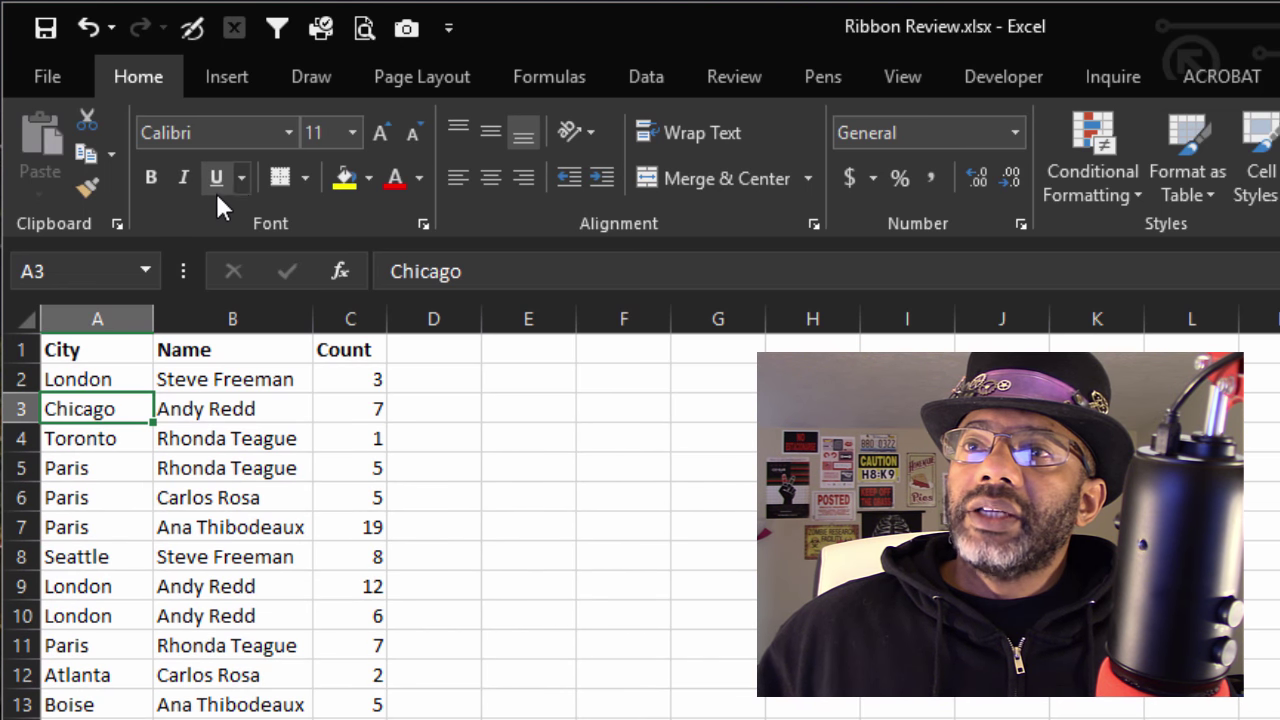
left_click(240, 178)
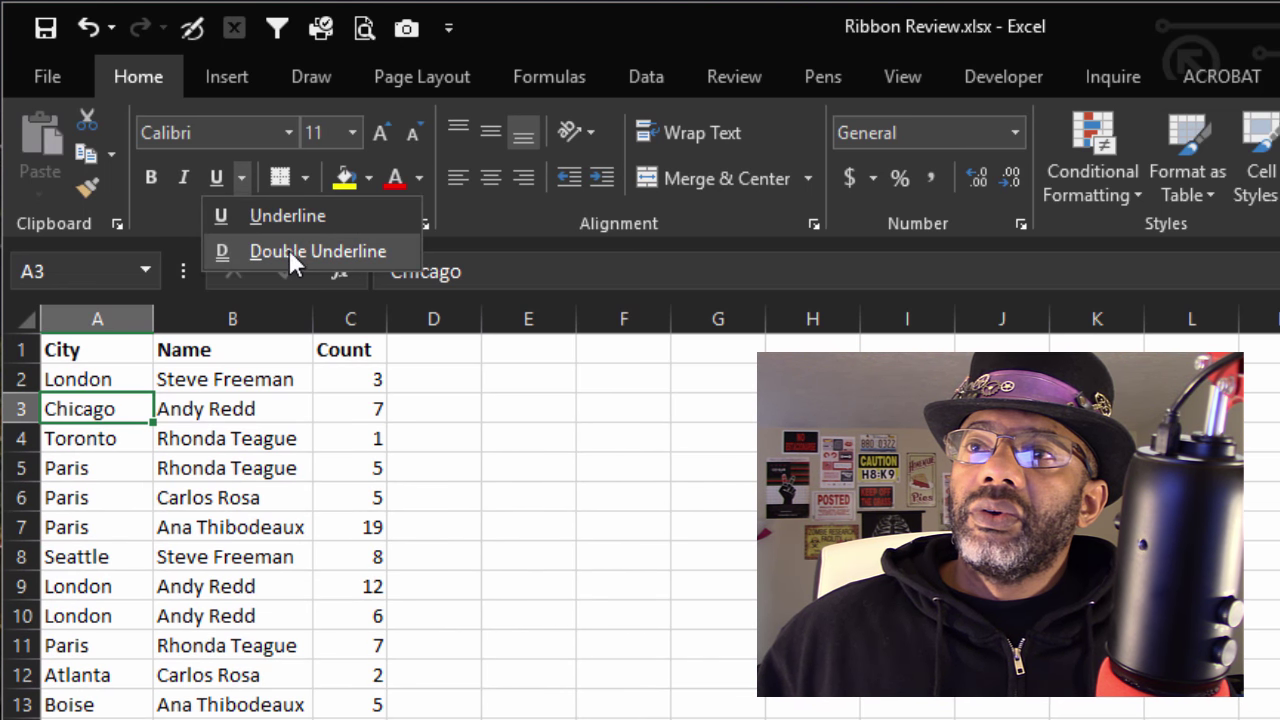
key("Escape")
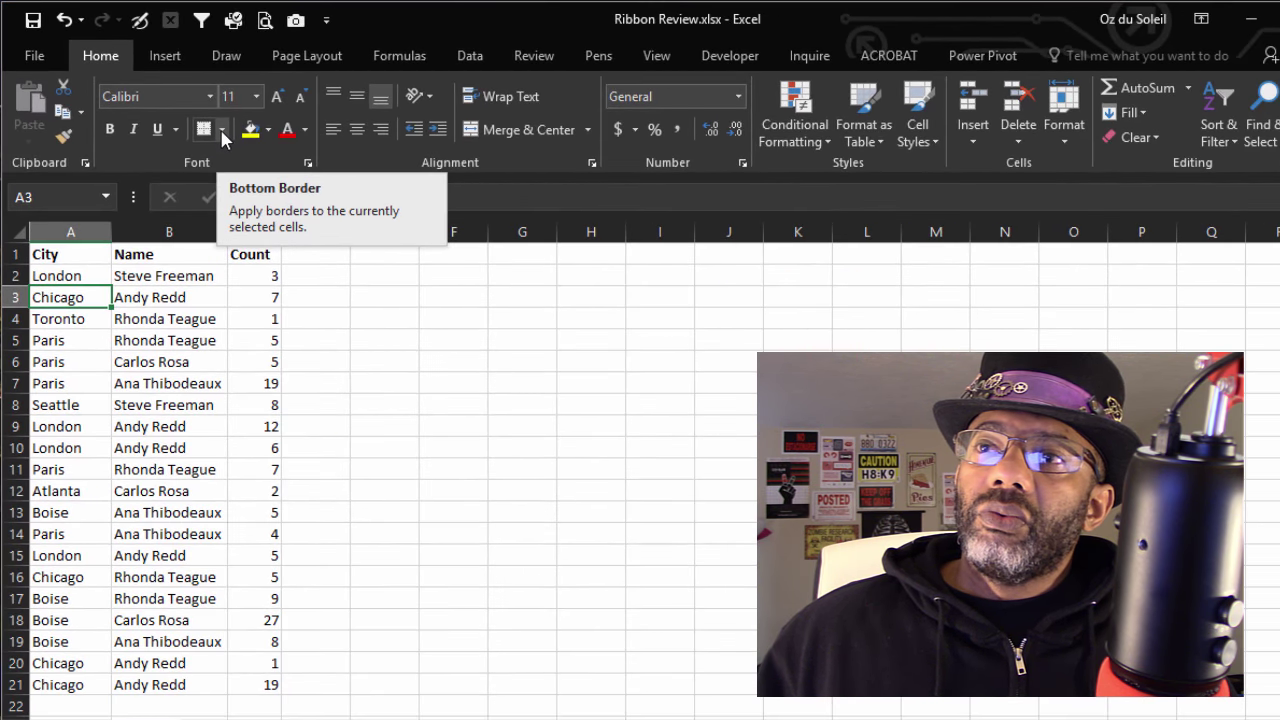
left_click(223, 132)
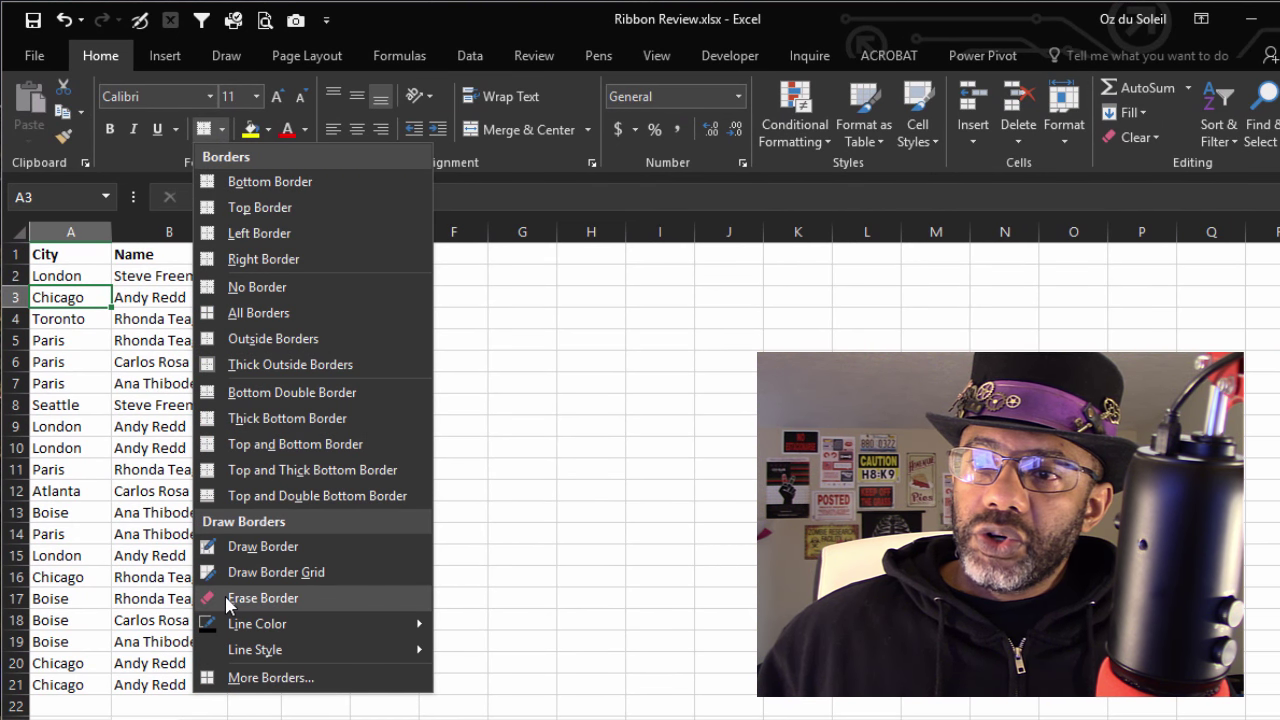
mouse_move(242, 627)
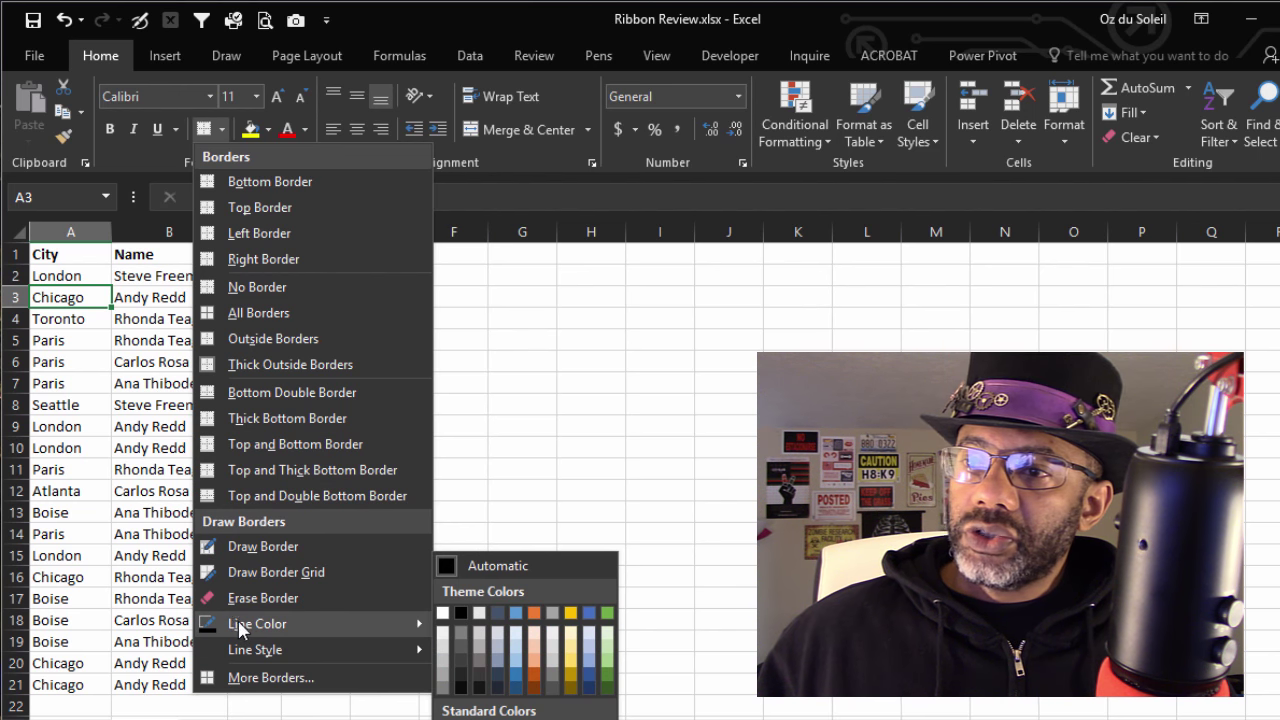
left_click(170, 365)
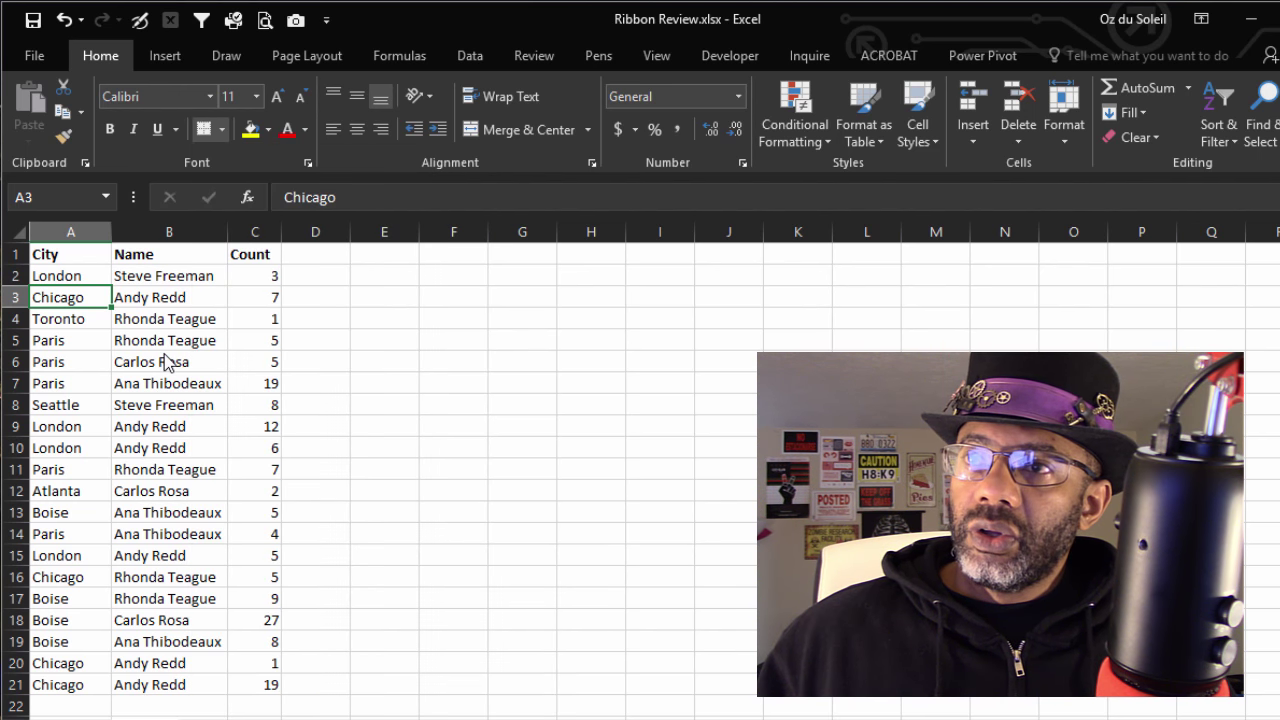
left_click(248, 132)
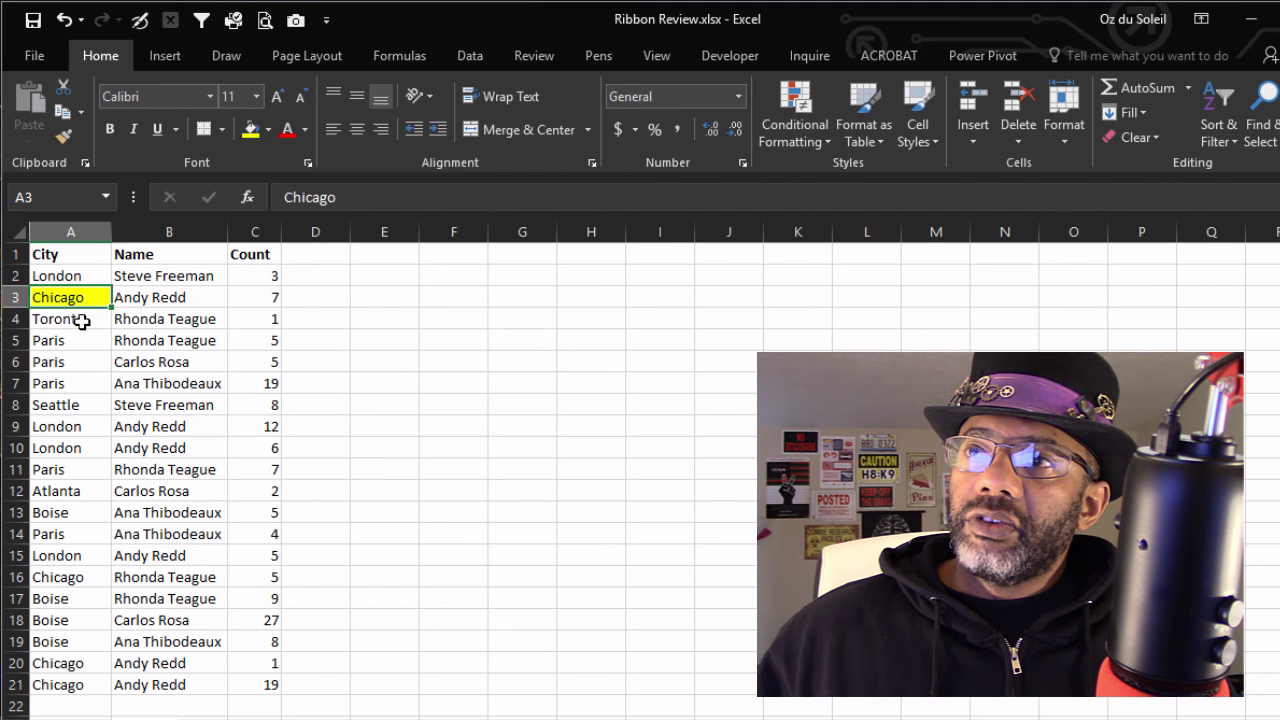
left_click(63, 20)
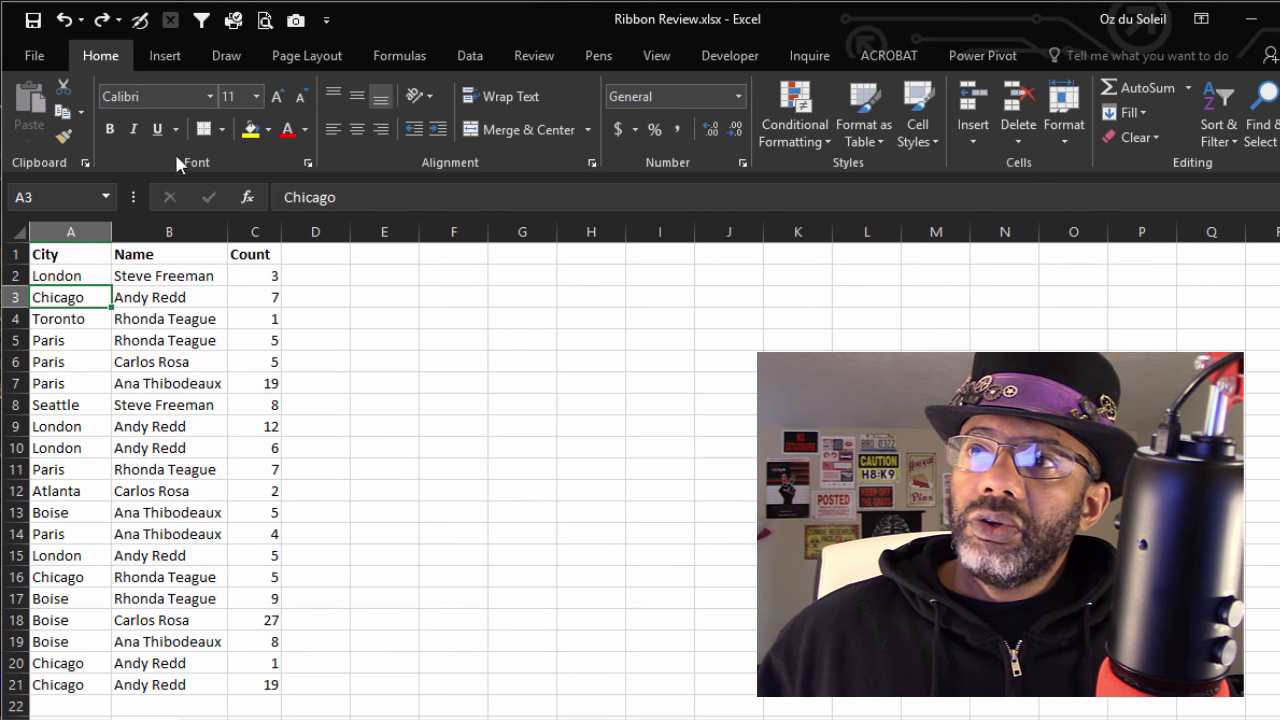
left_click(287, 133)
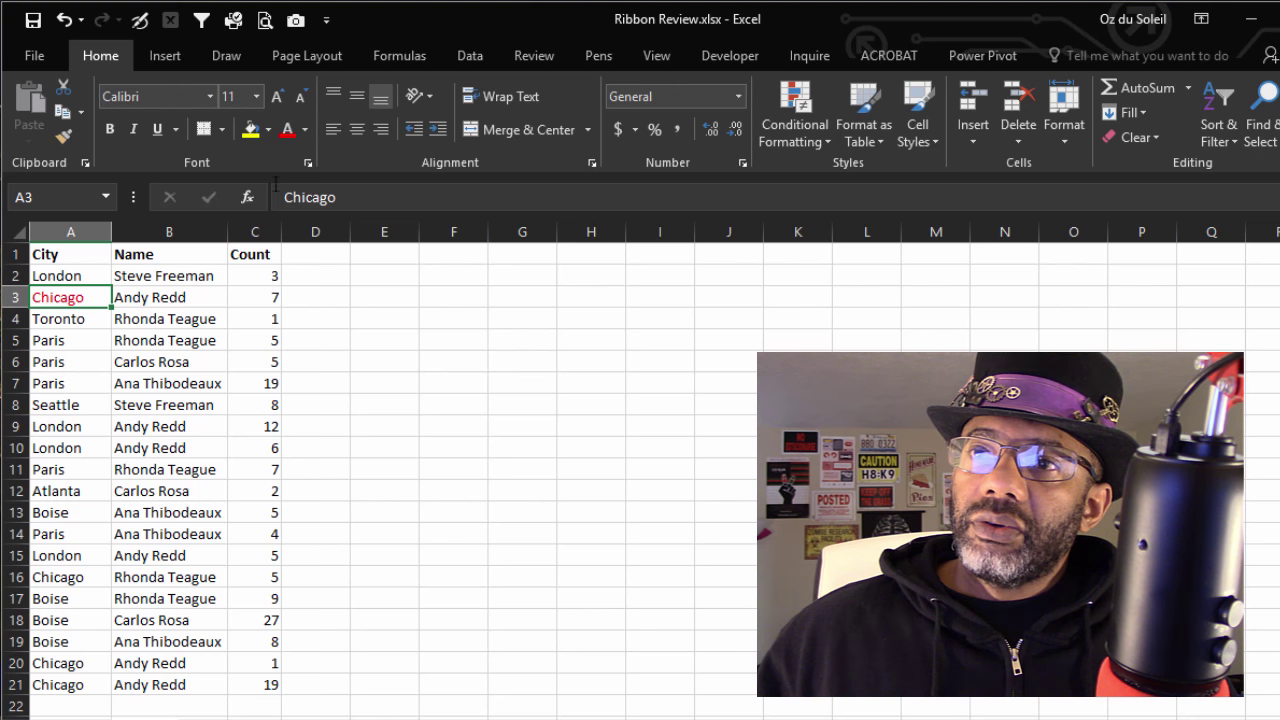
left_click(63, 20)
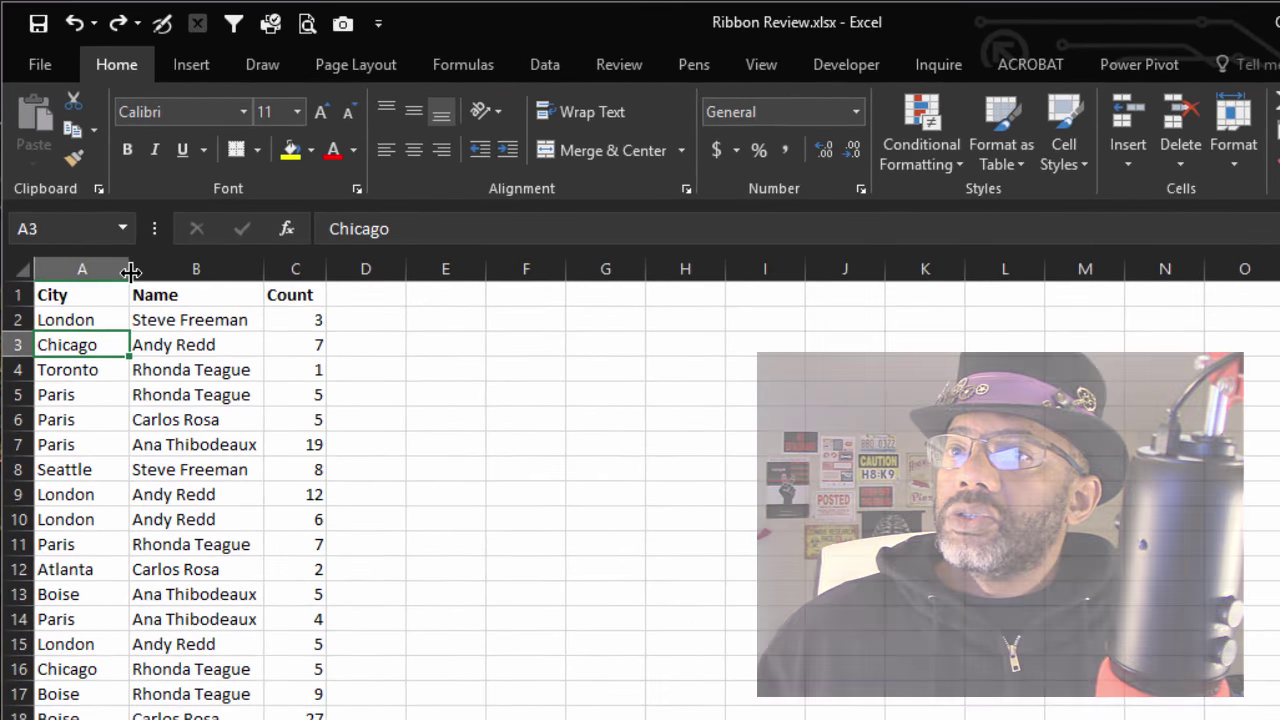
Widen column A considerably and make row 3 much taller.
left_click_drag(130, 271, 219, 271)
left_click_drag(26, 357, 26, 357)
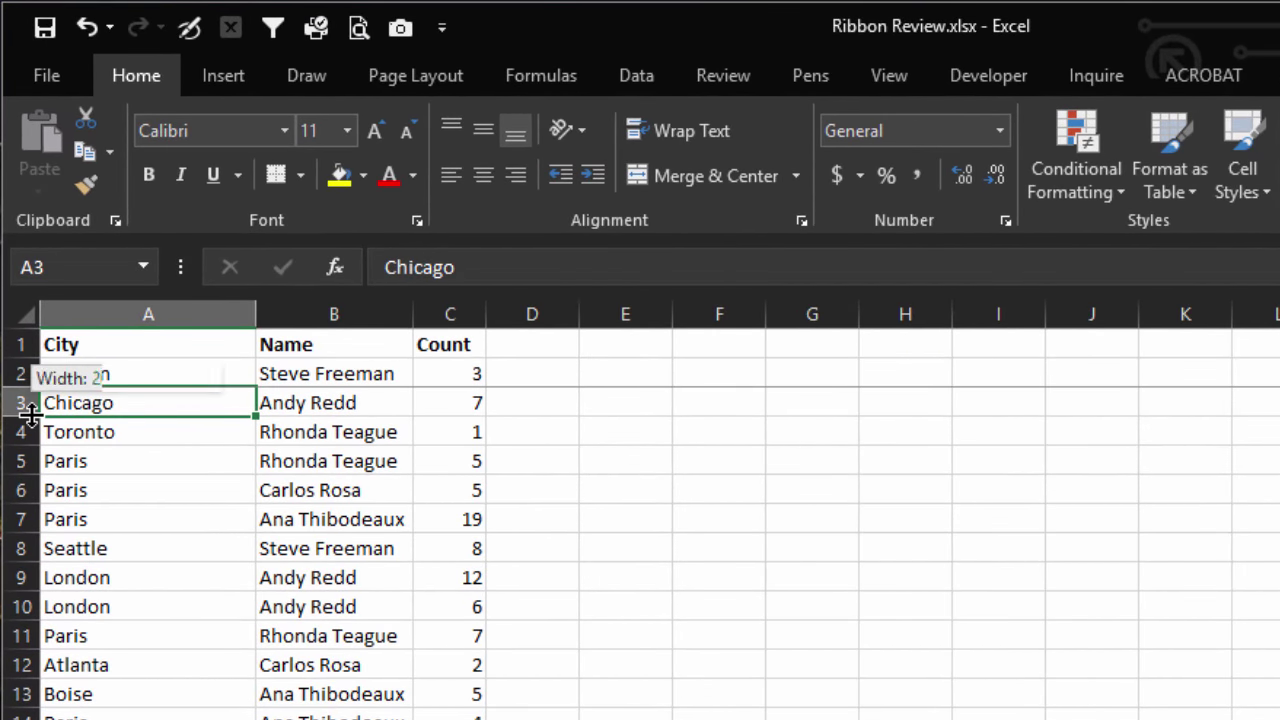
left_click_drag(30, 416, 16, 528)
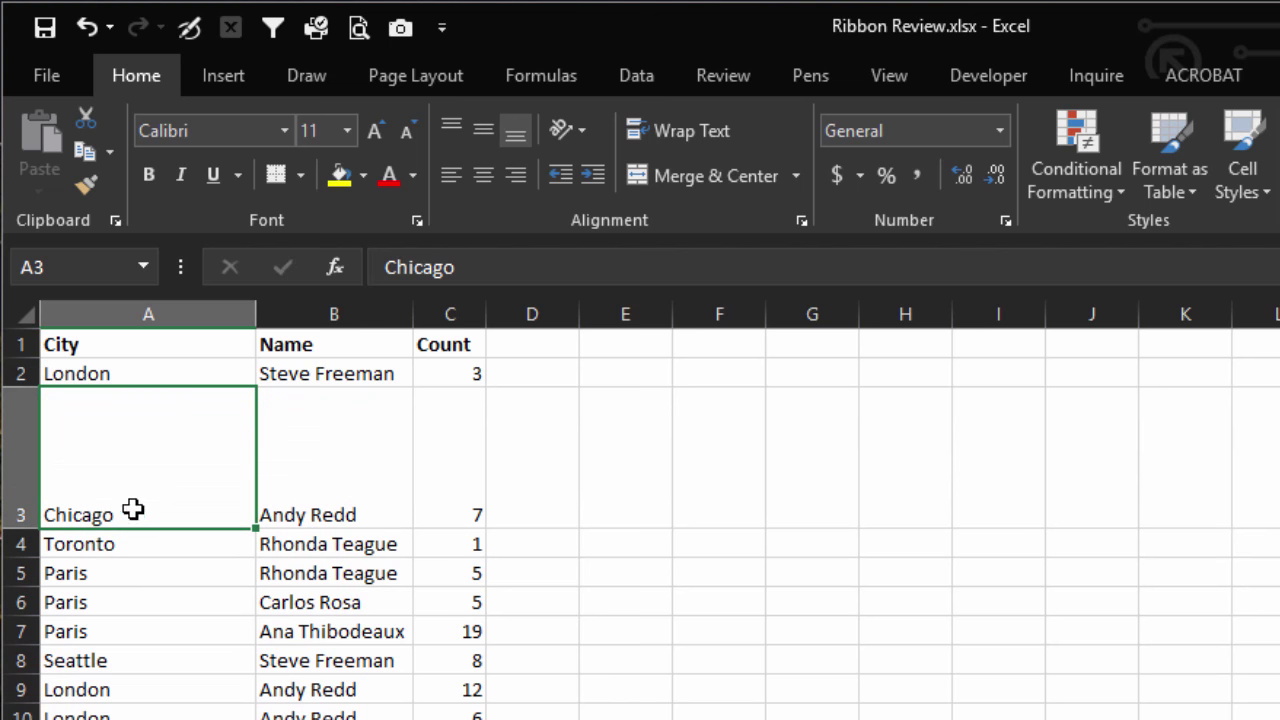
Center Chicago horizontally and vertically, undo it, glance at Orientation, and move to B9.
left_click(483, 176)
left_click(478, 135)
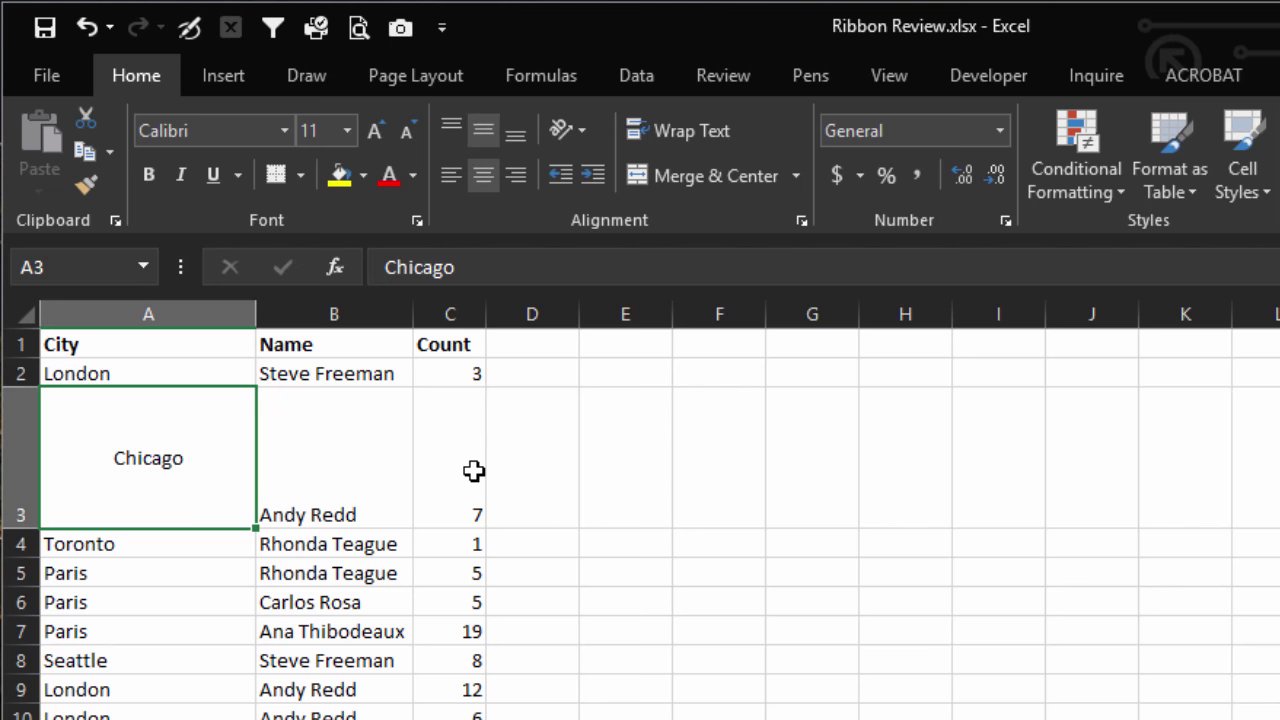
key("ctrl+z")
key("ctrl+z")
key("ctrl+z")
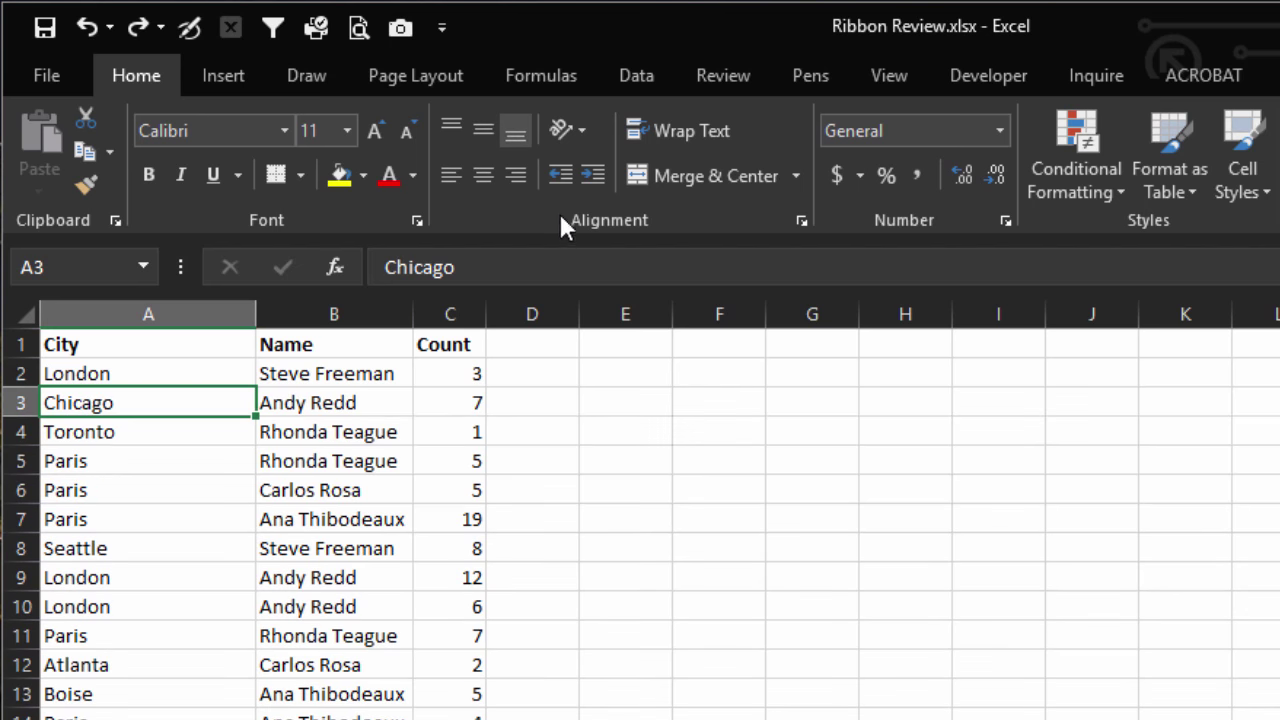
left_click(576, 132)
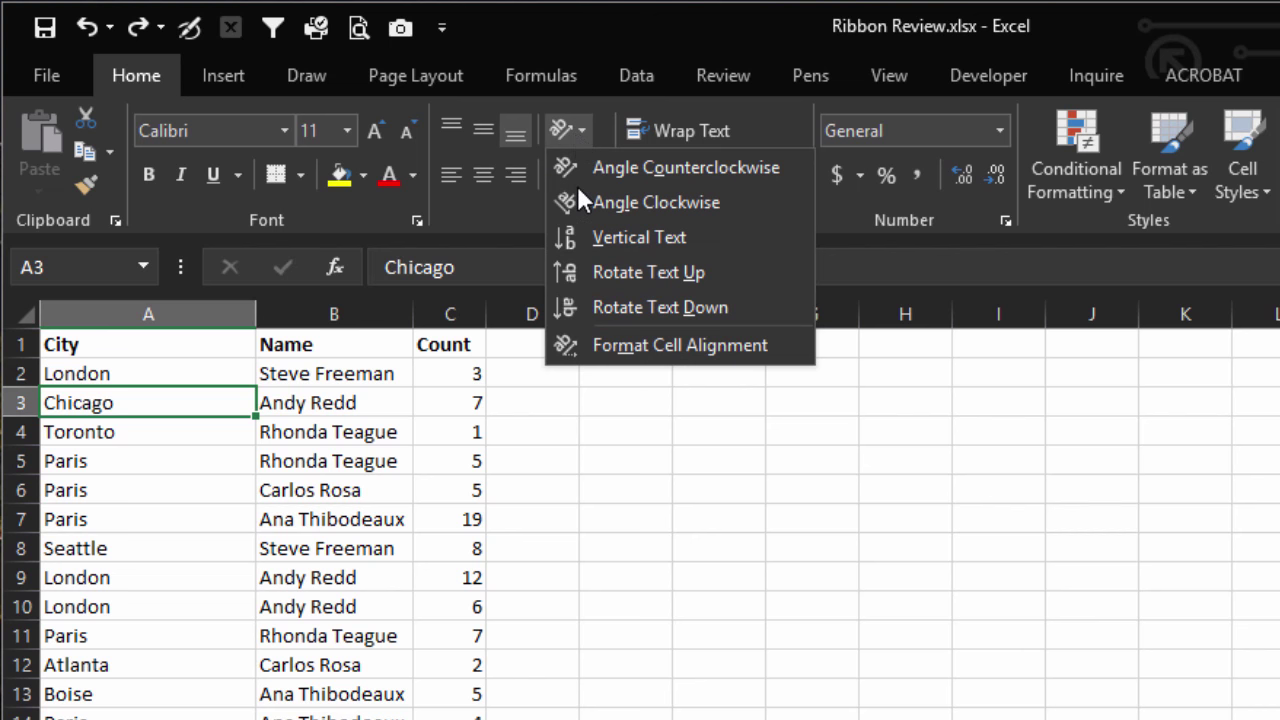
left_click(583, 30)
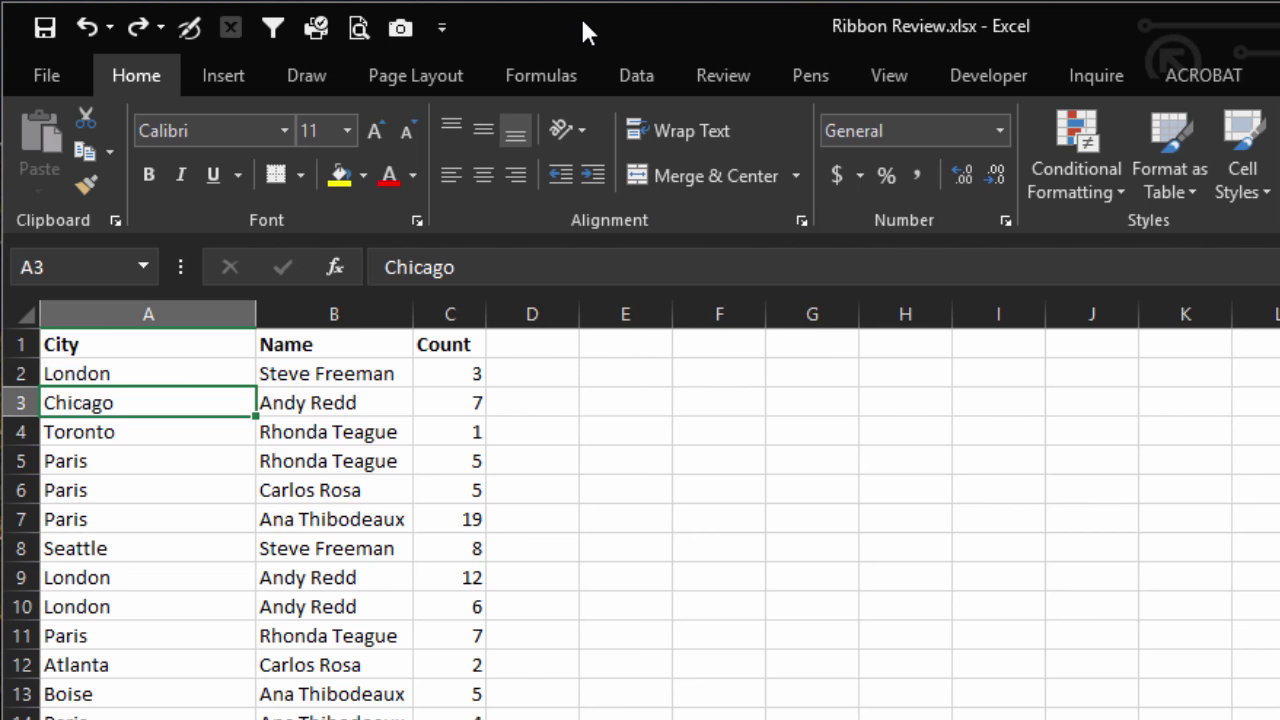
key("Right")
key("Down")
key("Down")
key("Down")
key("Down")
key("Down")
key("Down")
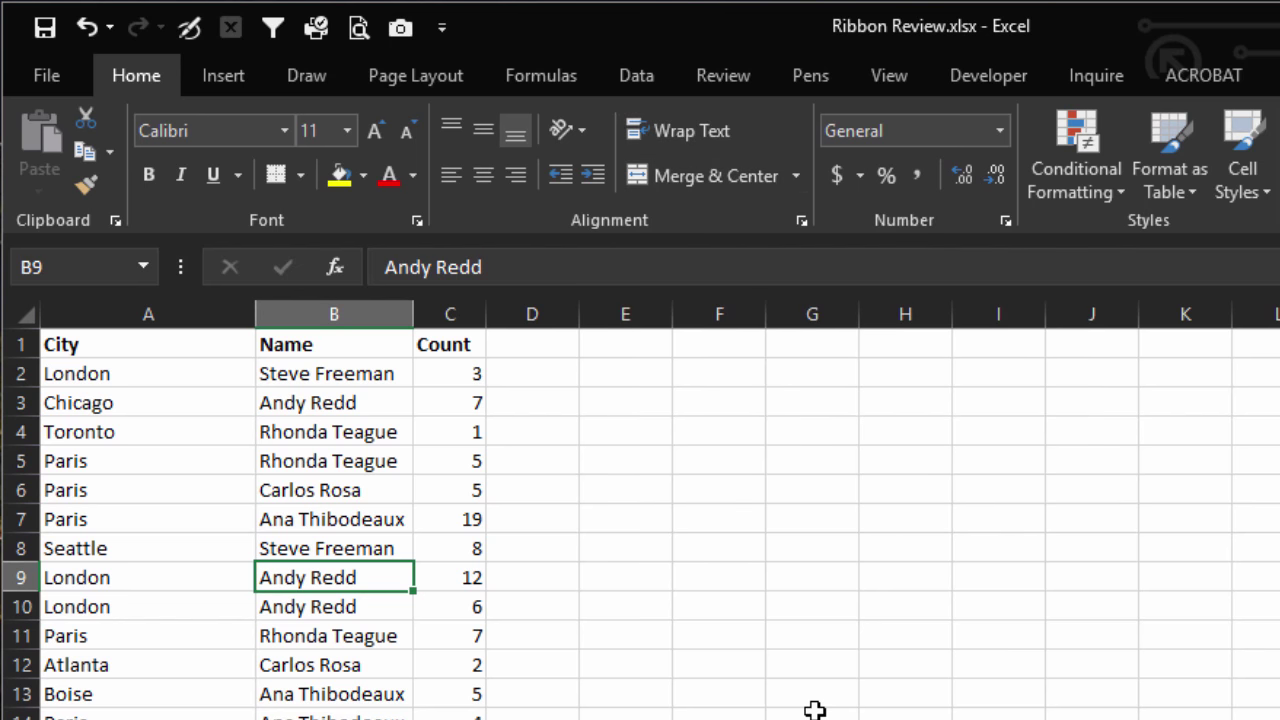
left_click_drag(455, 370, 487, 370)
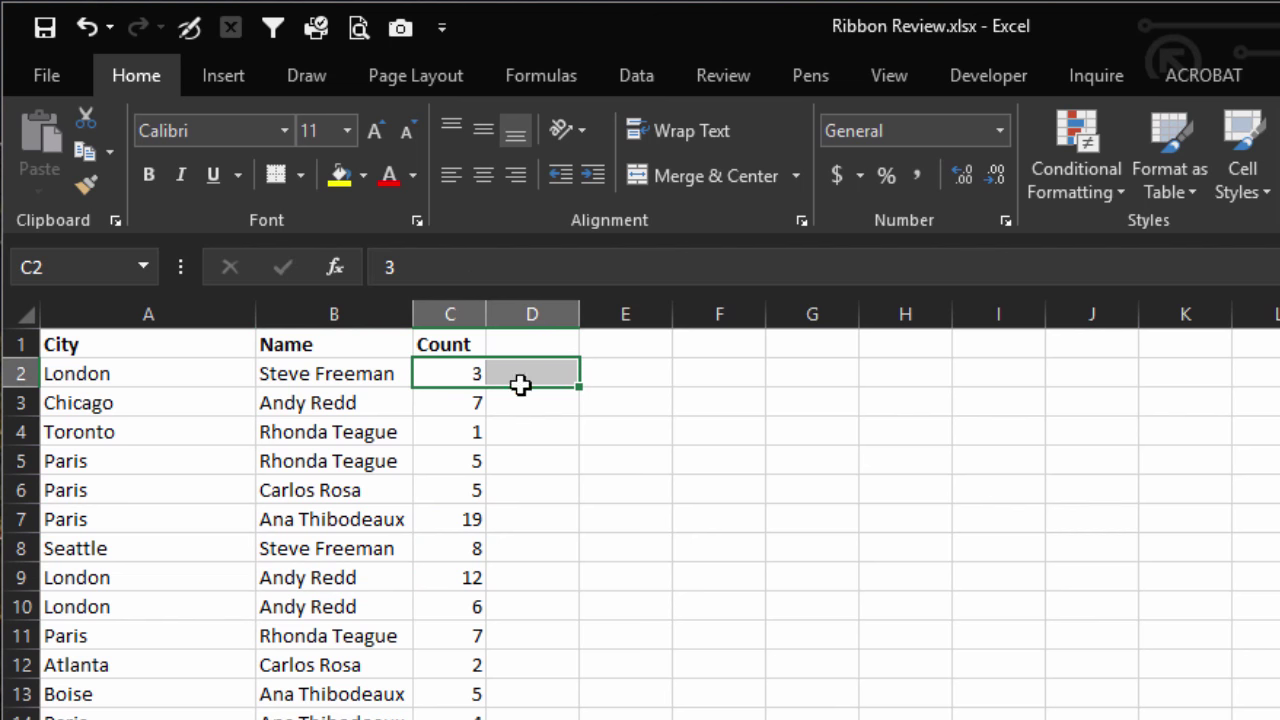
left_click(684, 170)
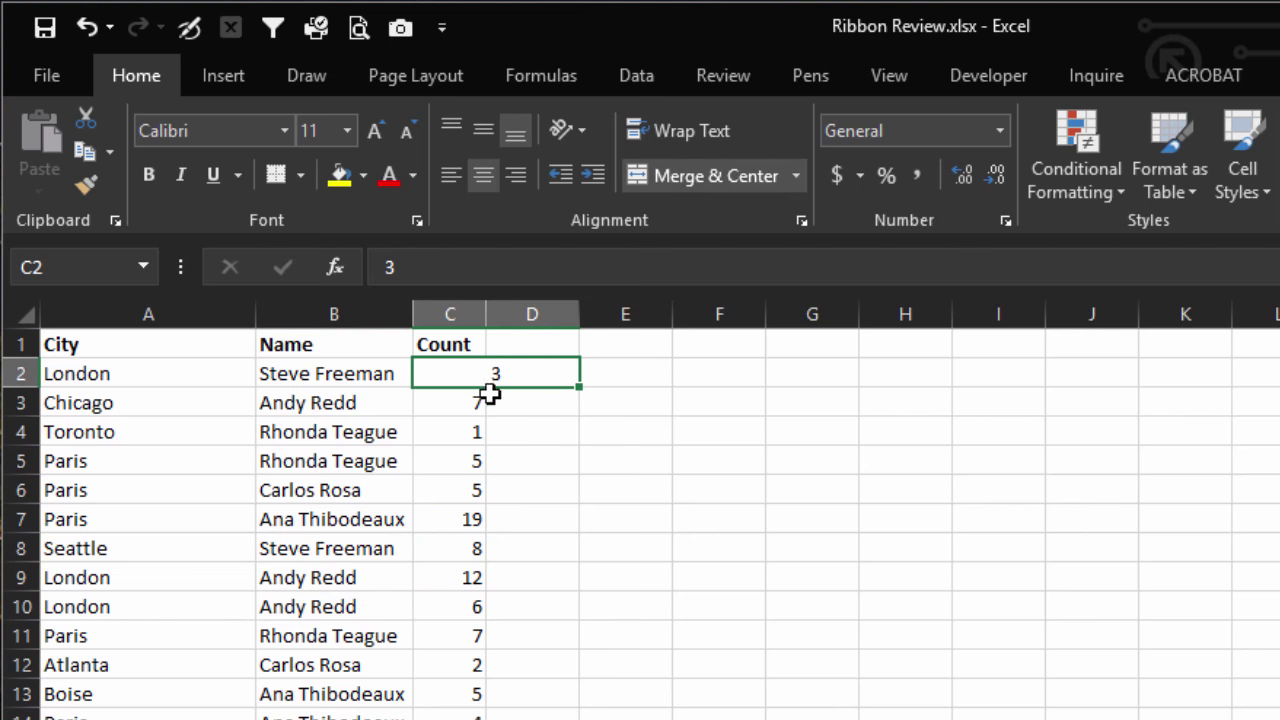
key("ctrl+z")
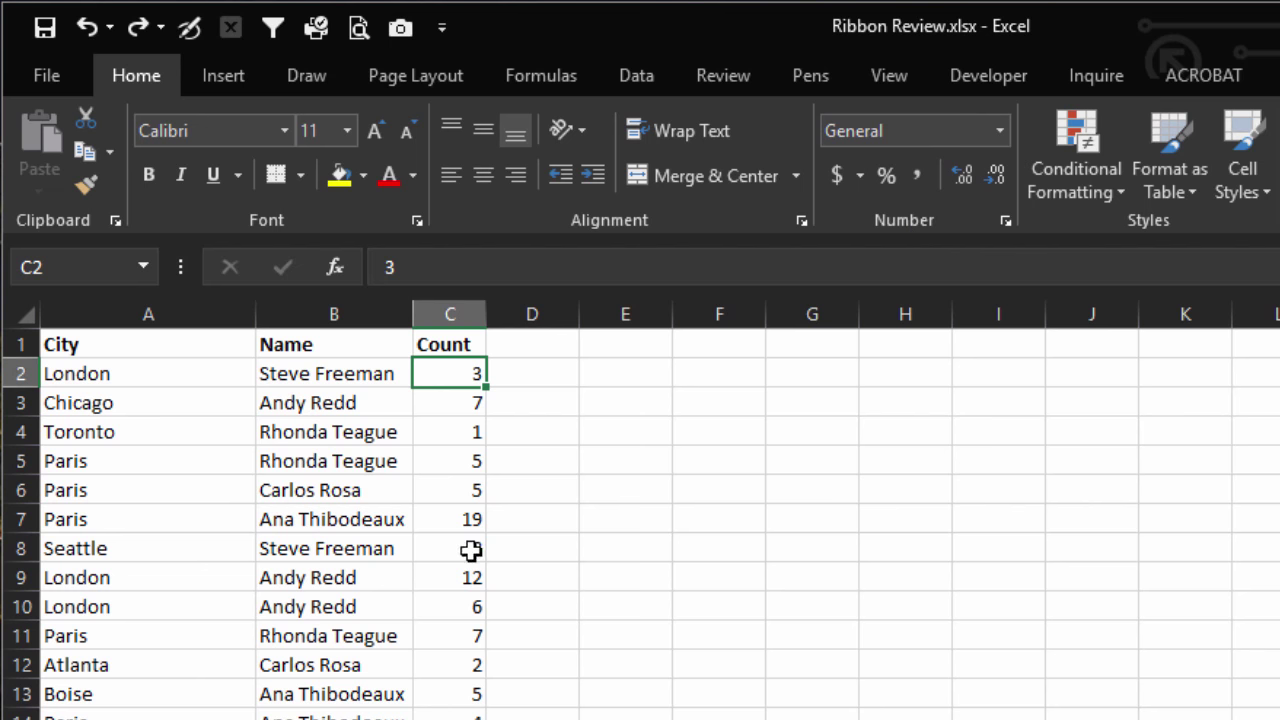
left_click(1000, 131)
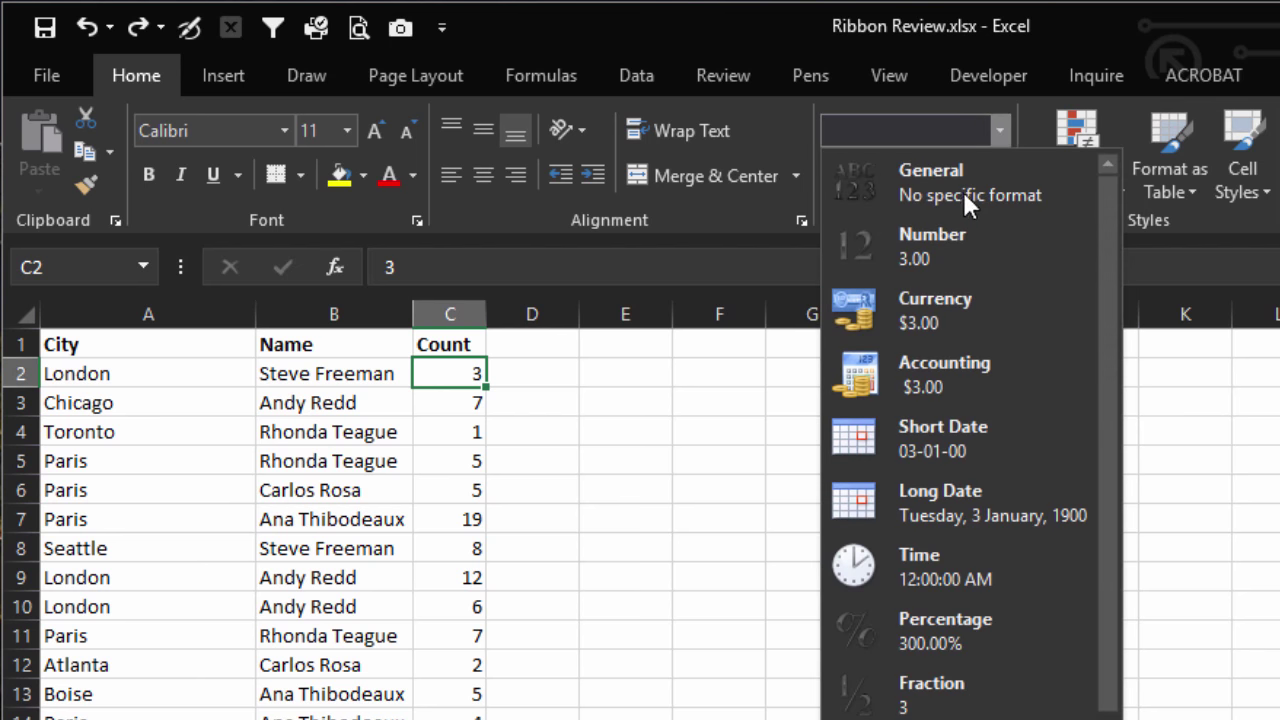
left_click(919, 300)
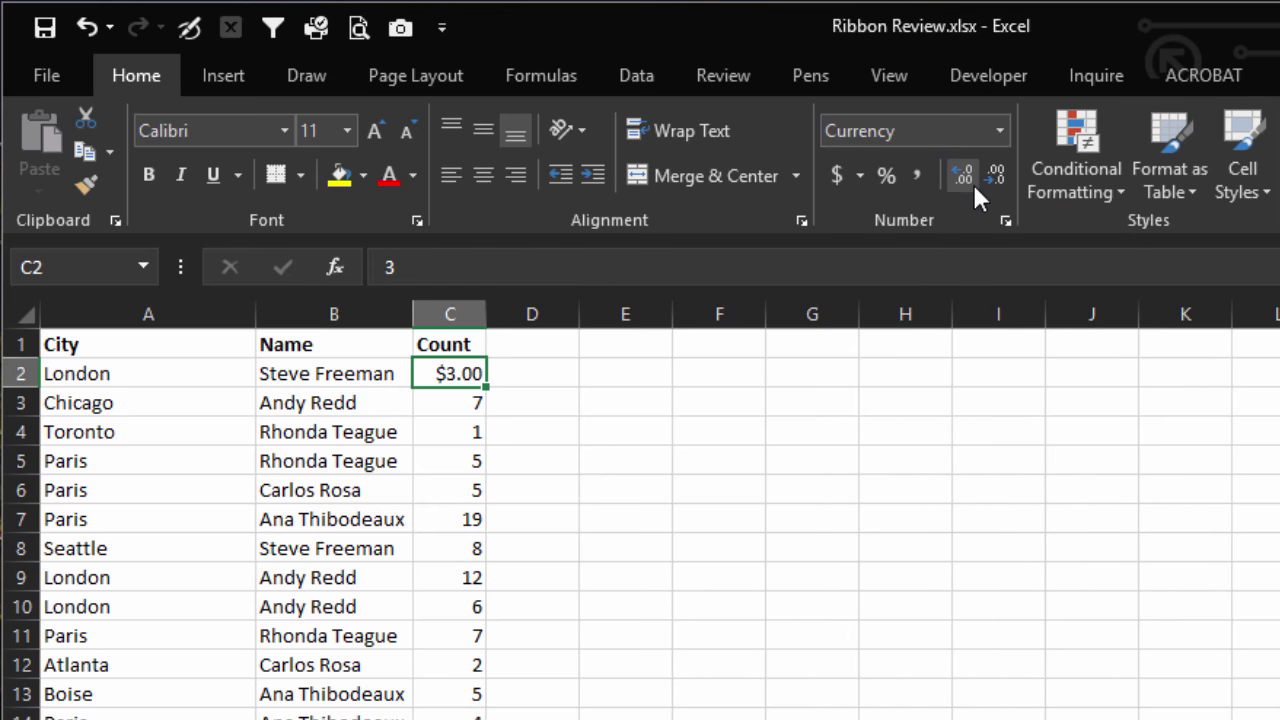
left_click(998, 131)
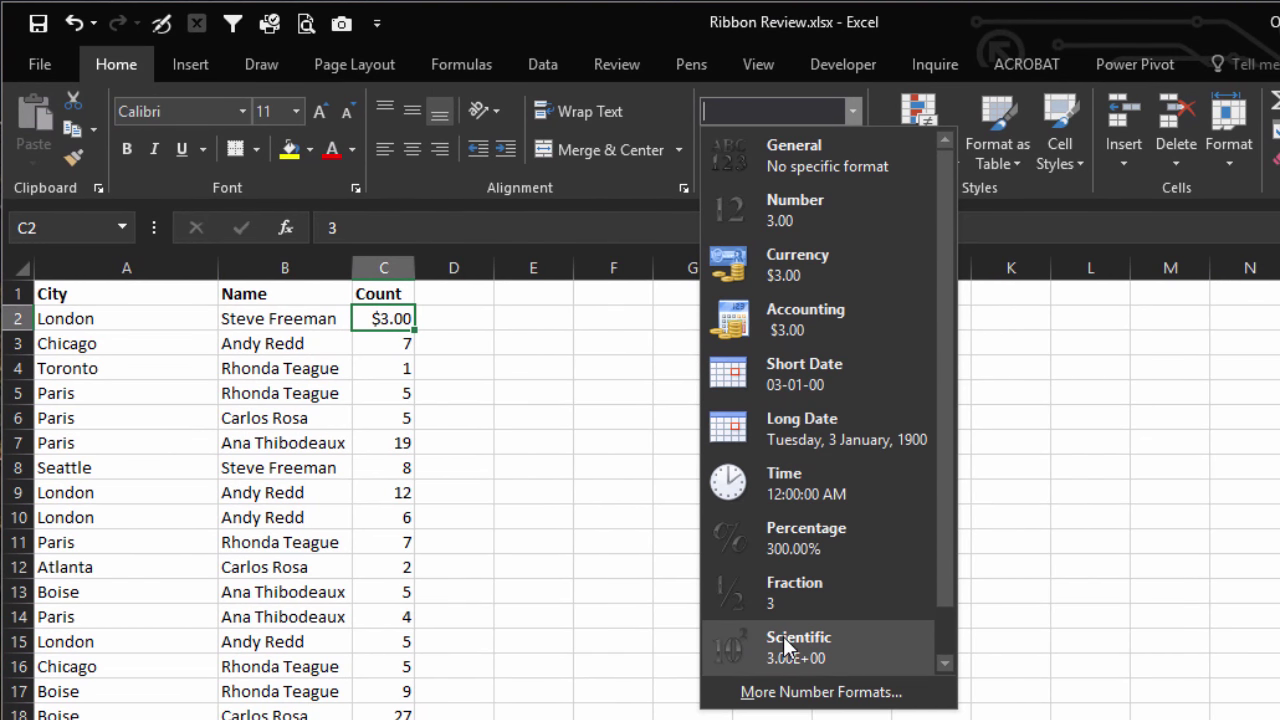
left_click(798, 691)
left_click_drag(1006, 63, 657, 151)
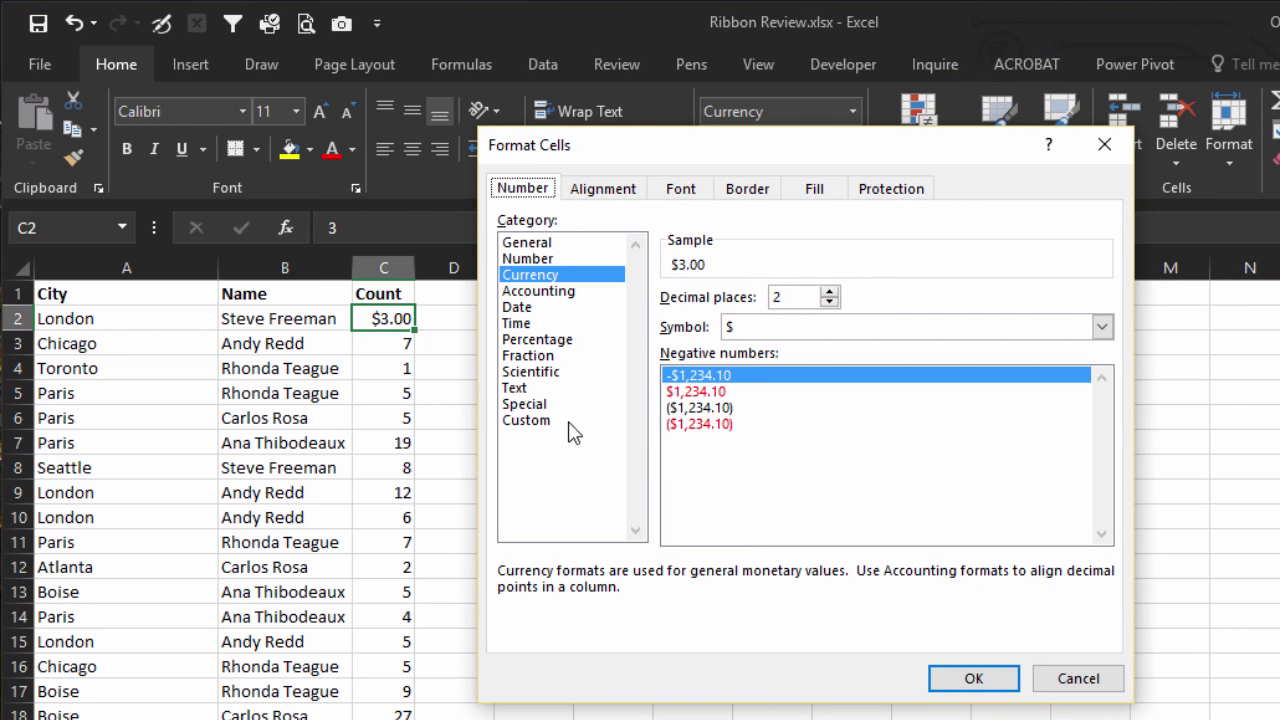
left_click(526, 421)
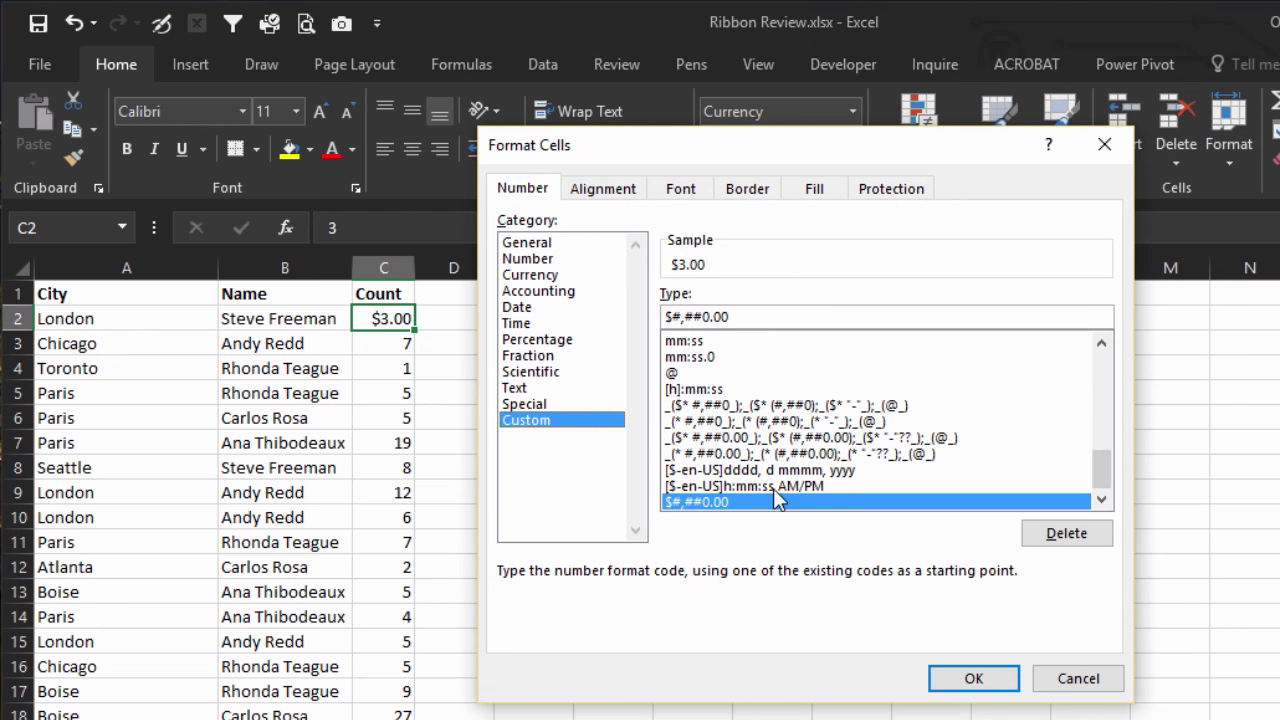
left_click(525, 405)
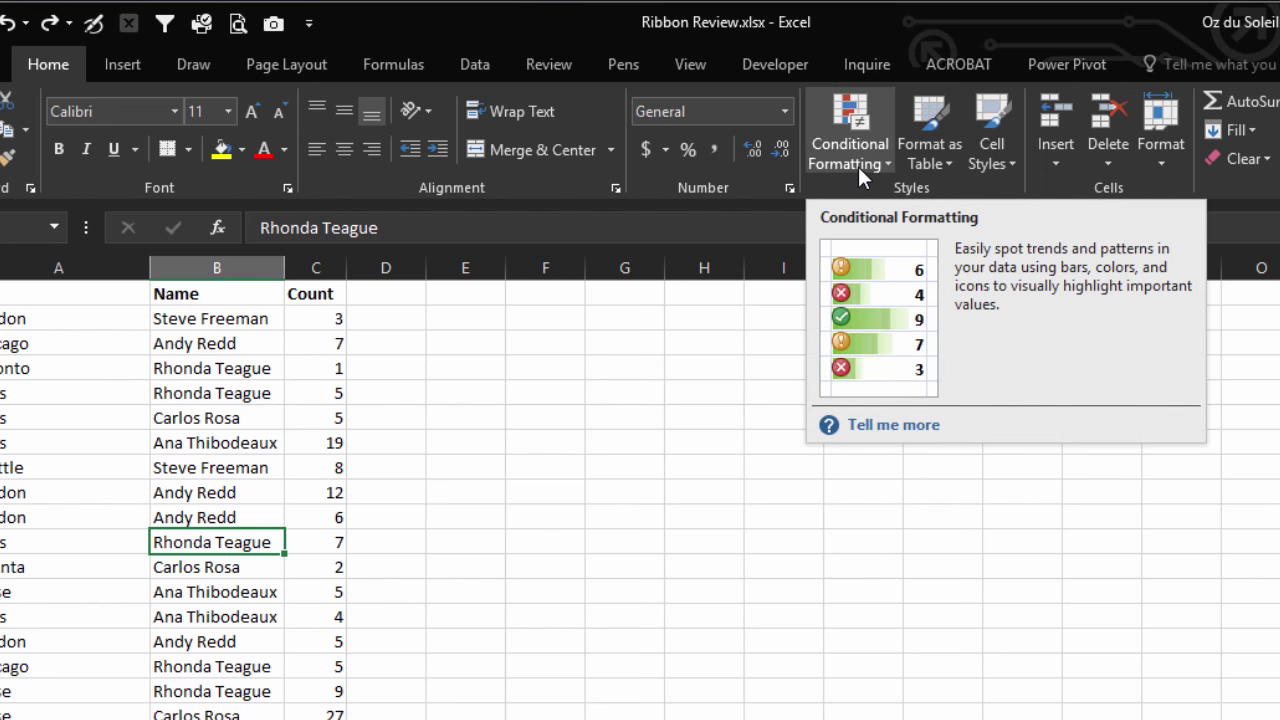
Select the Count values from C2 downward and show the Highlight Cells Rules menu.
left_click(858, 167)
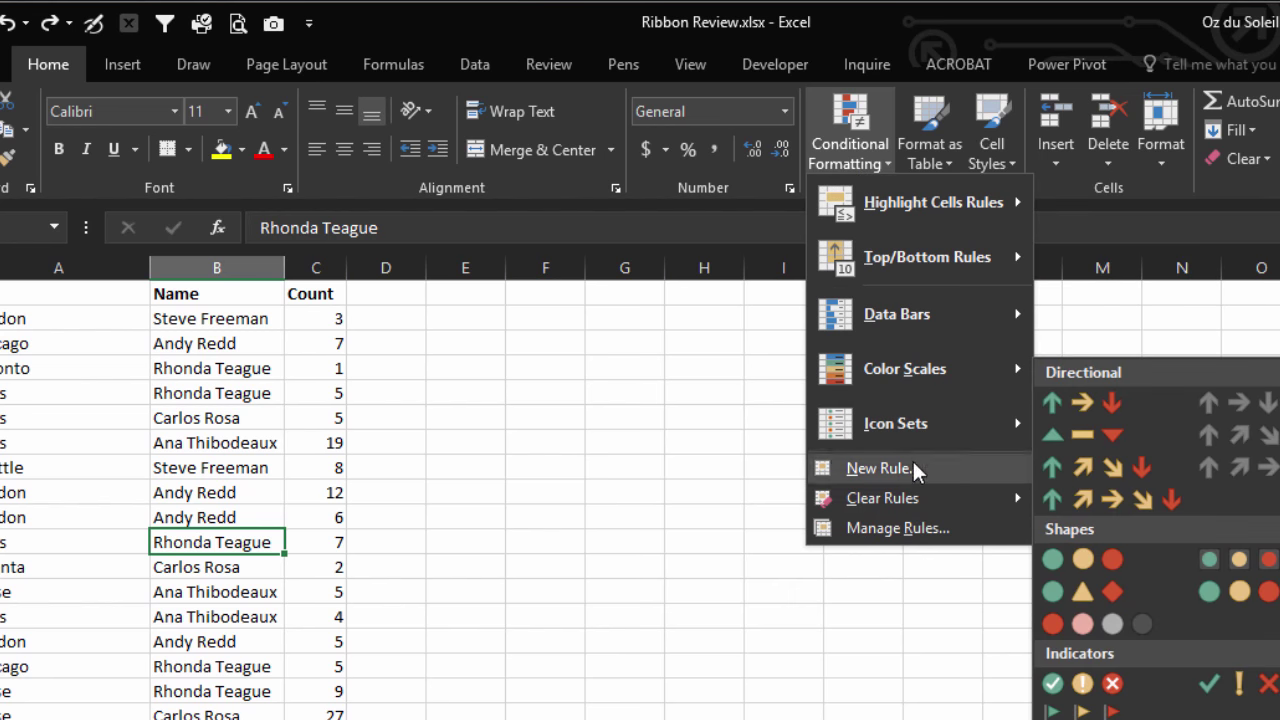
mouse_move(927, 212)
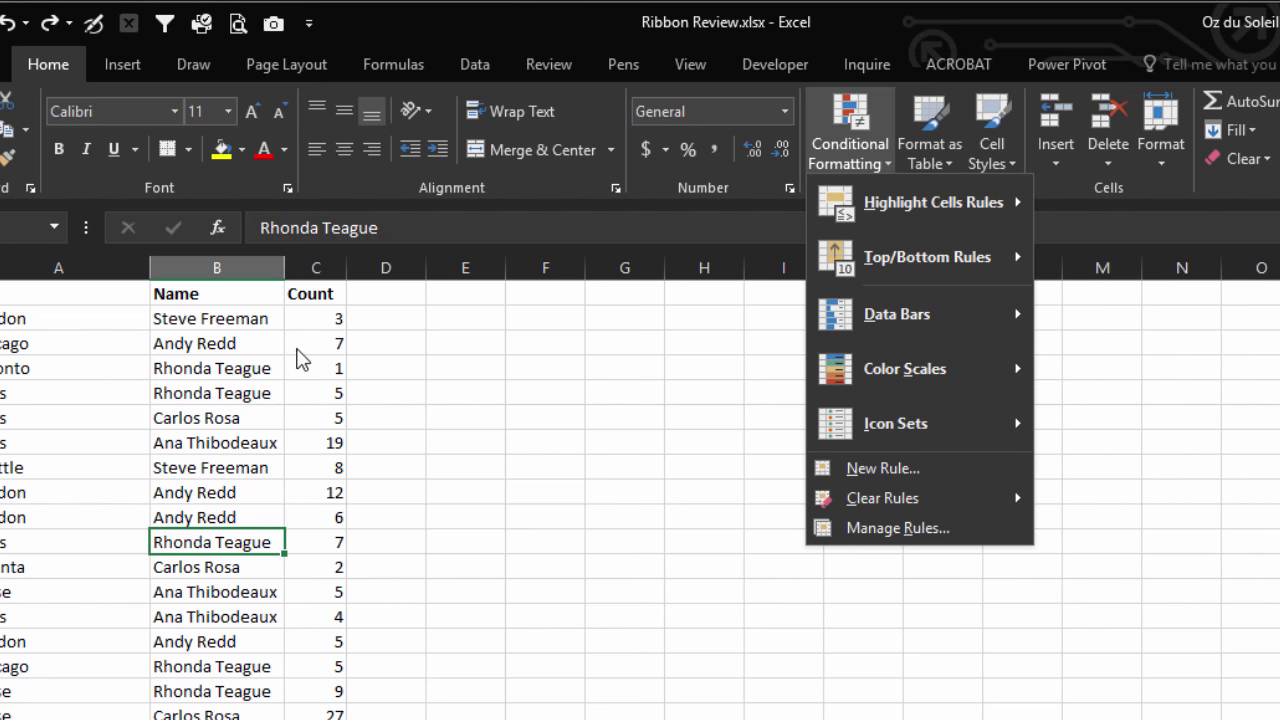
left_click(300, 358)
left_click(306, 322)
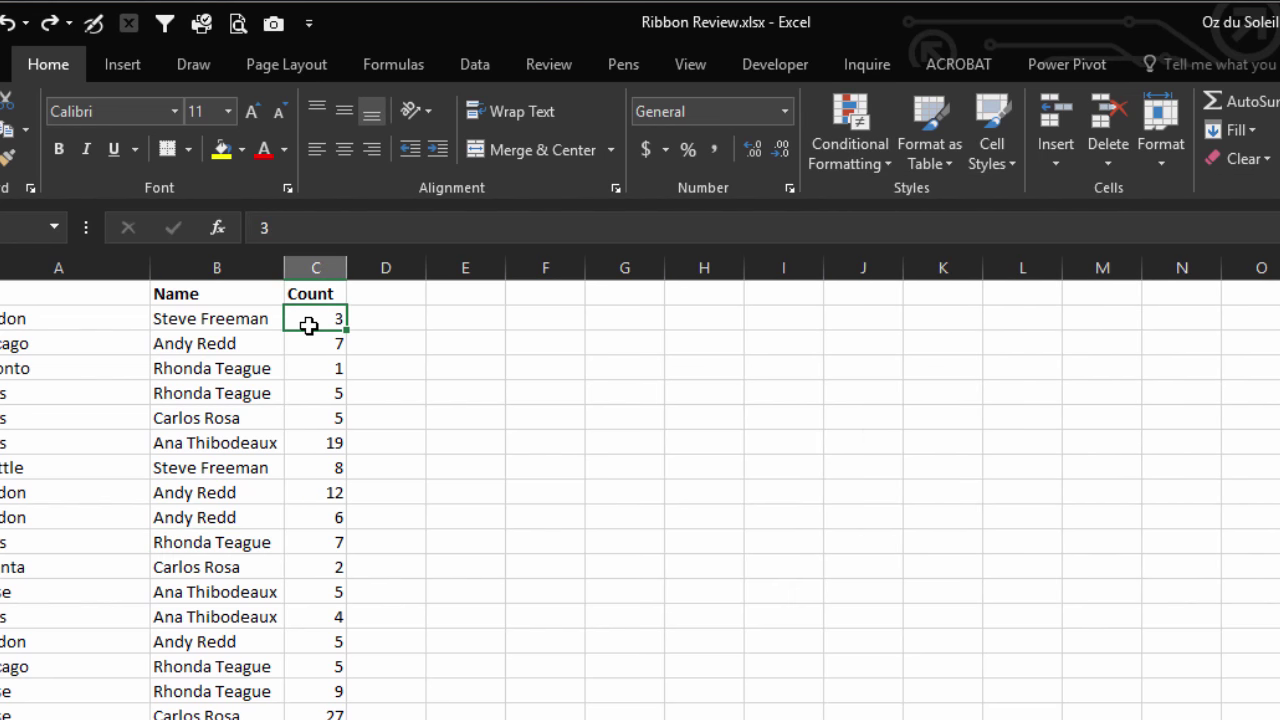
key("ctrl+shift+Down")
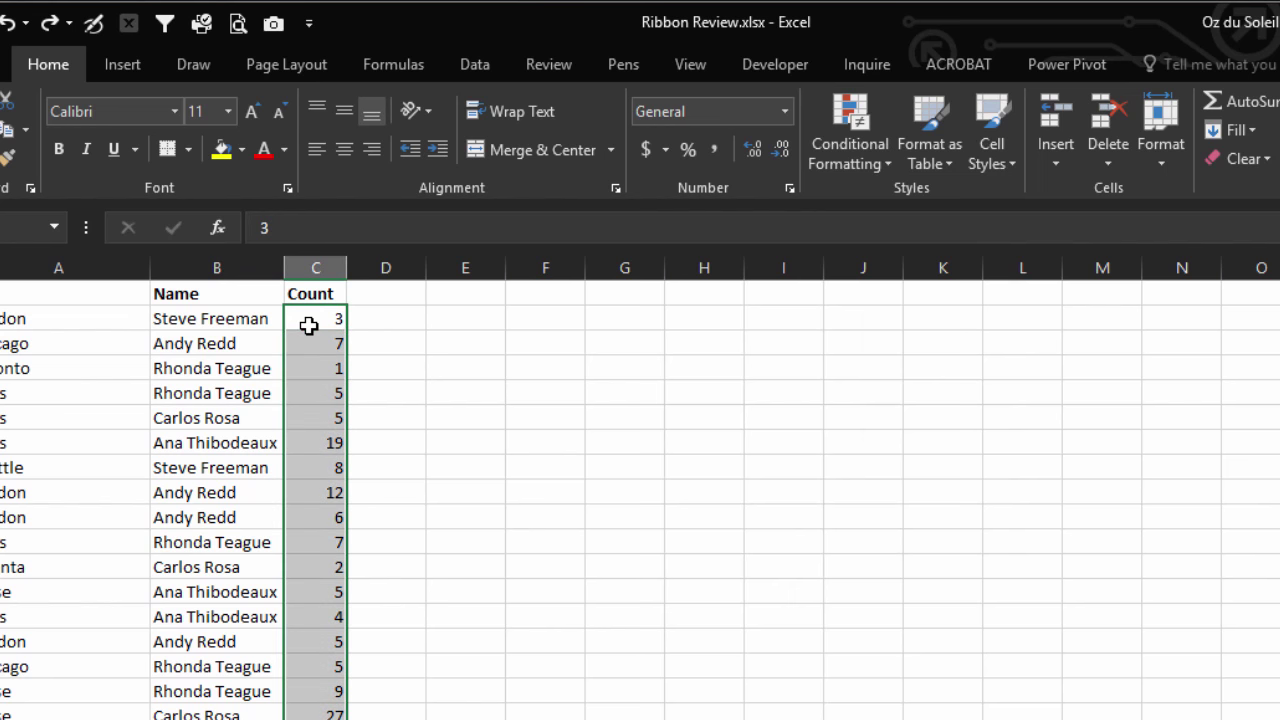
left_click(843, 162)
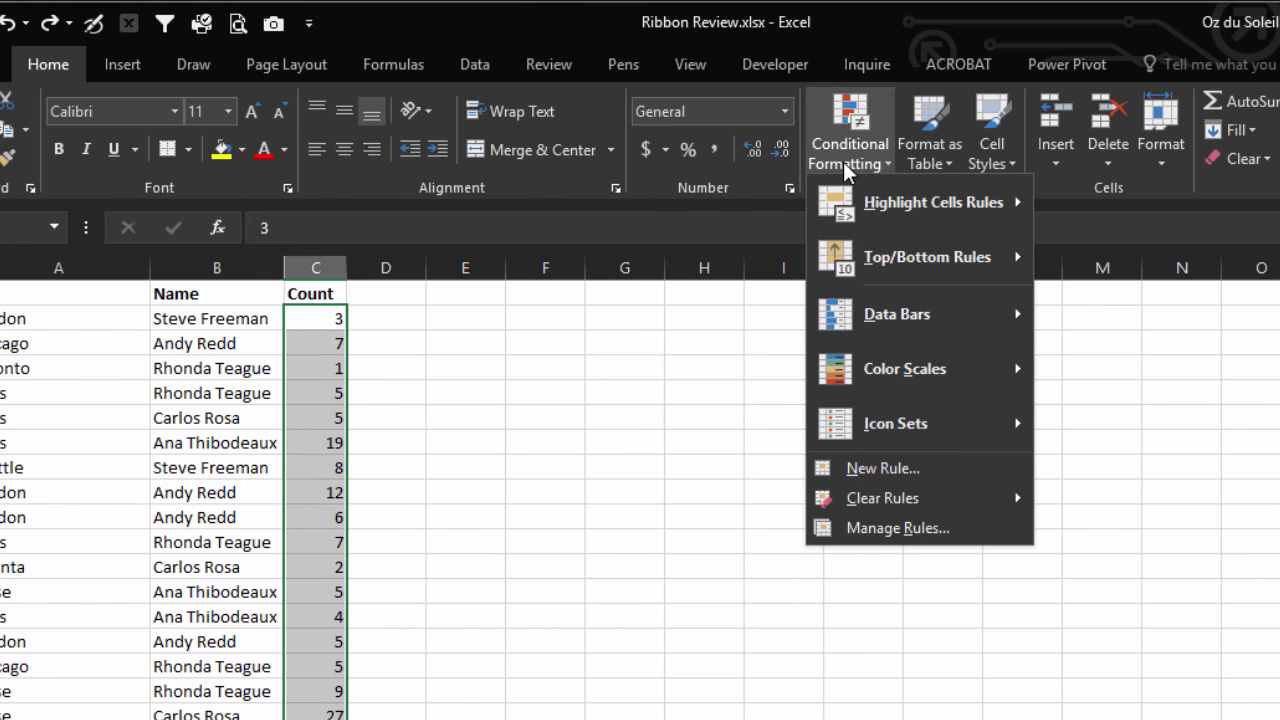
mouse_move(873, 215)
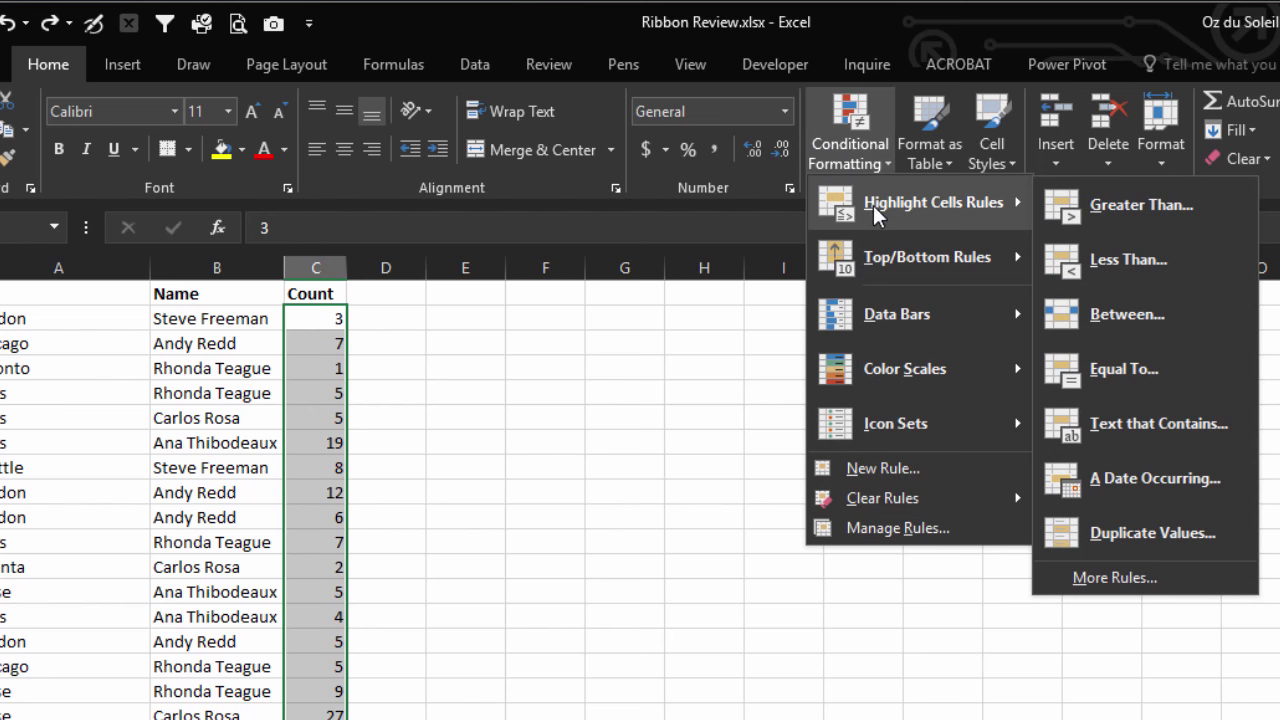
Start a Less Than rule with value 8 and choose Custom Format.
left_click(1077, 261)
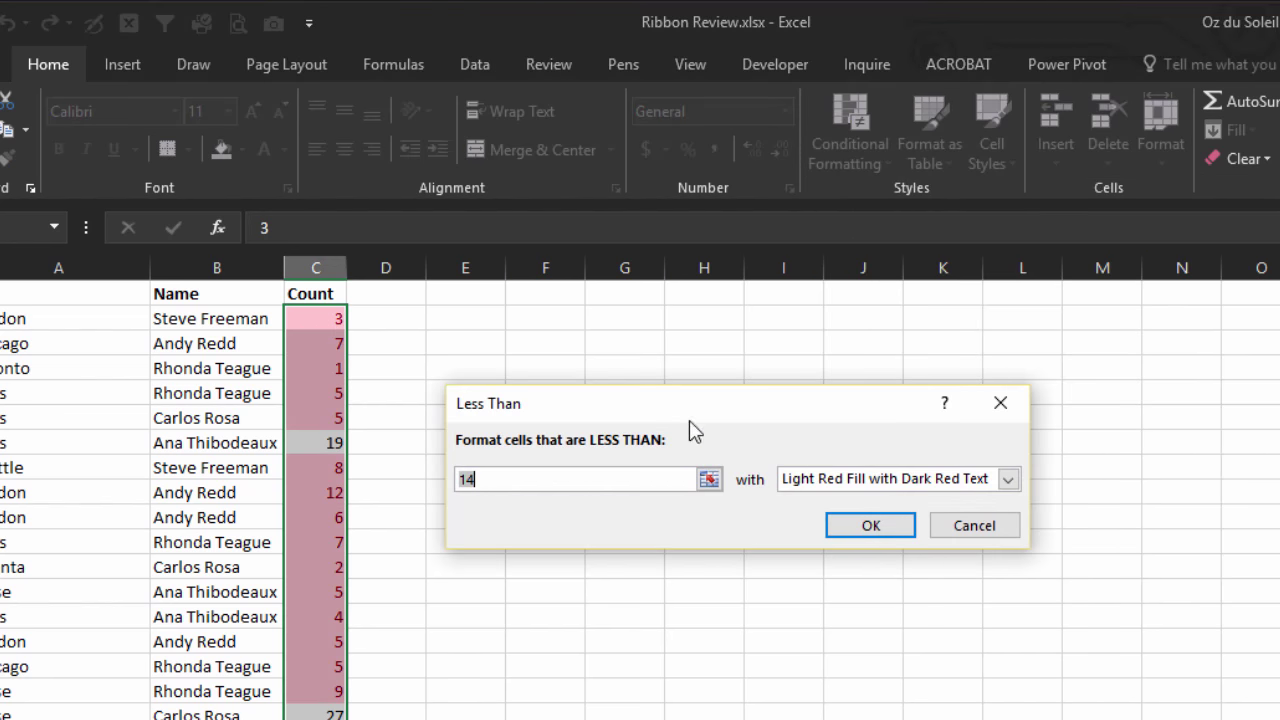
left_click_drag(690, 412, 824, 356)
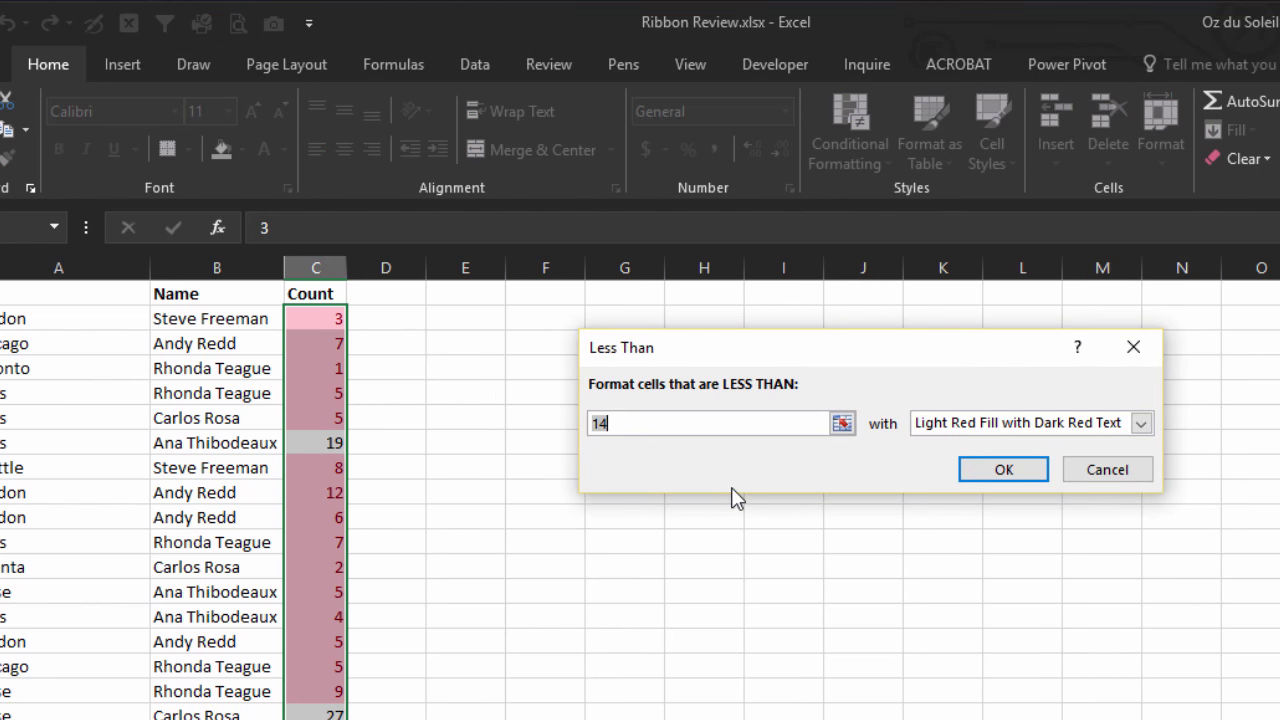
type("8")
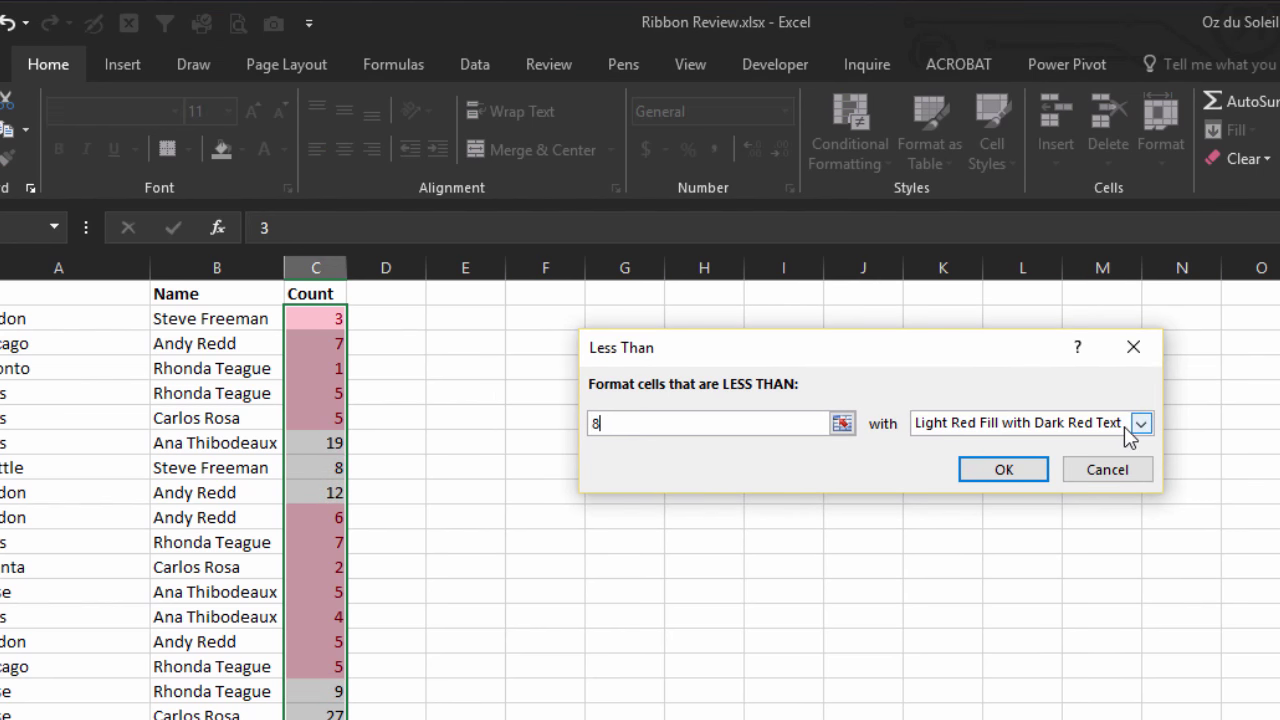
left_click(1140, 423)
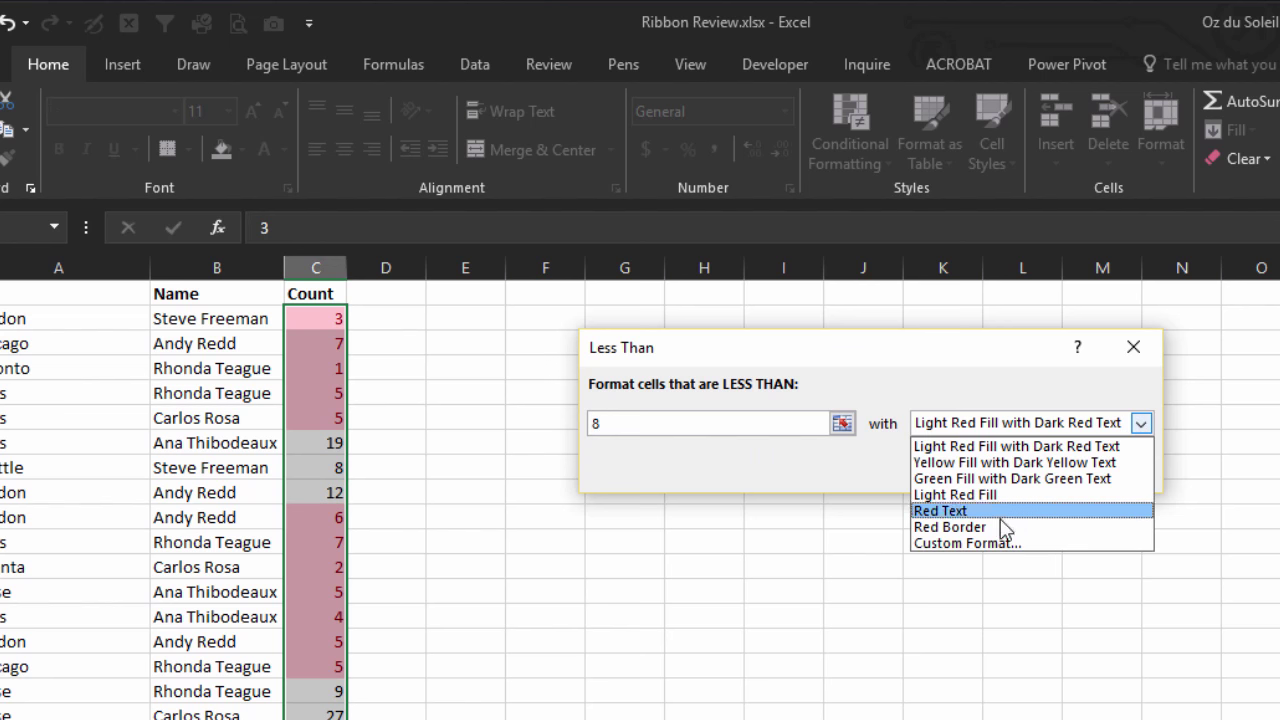
left_click(980, 543)
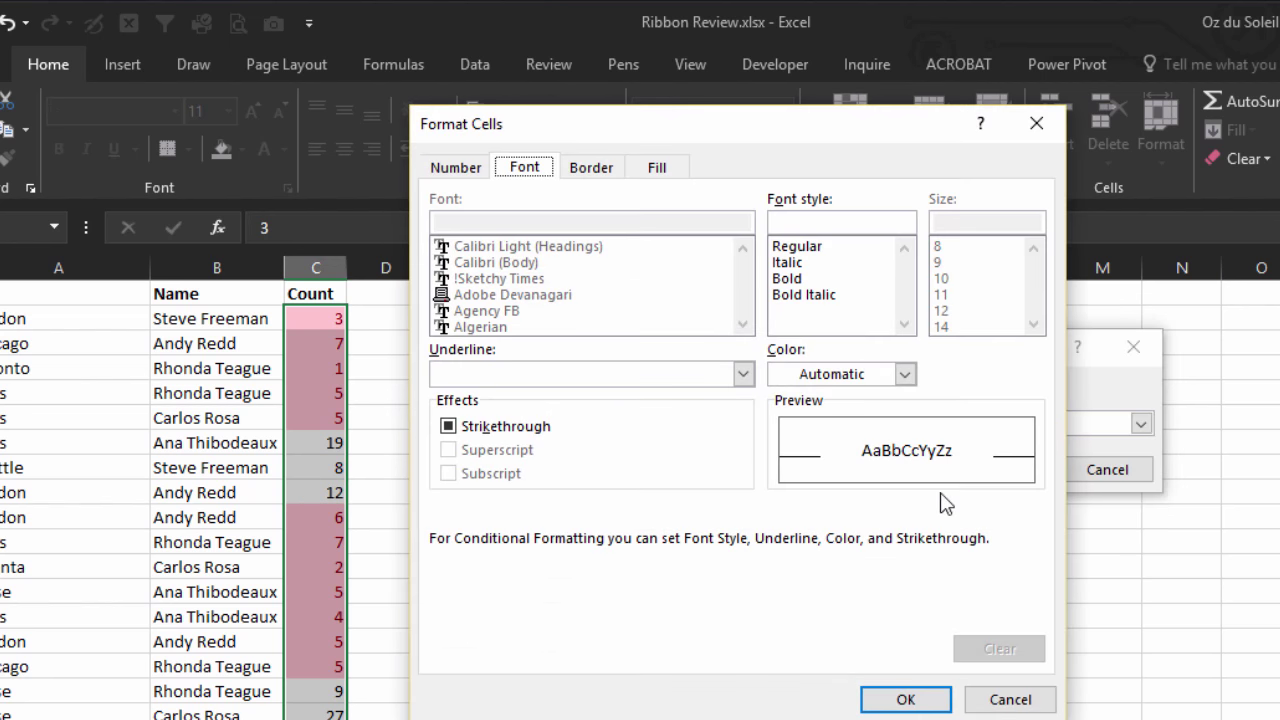
Give the format bold text and a light blue fill, then apply the rule.
left_click(789, 280)
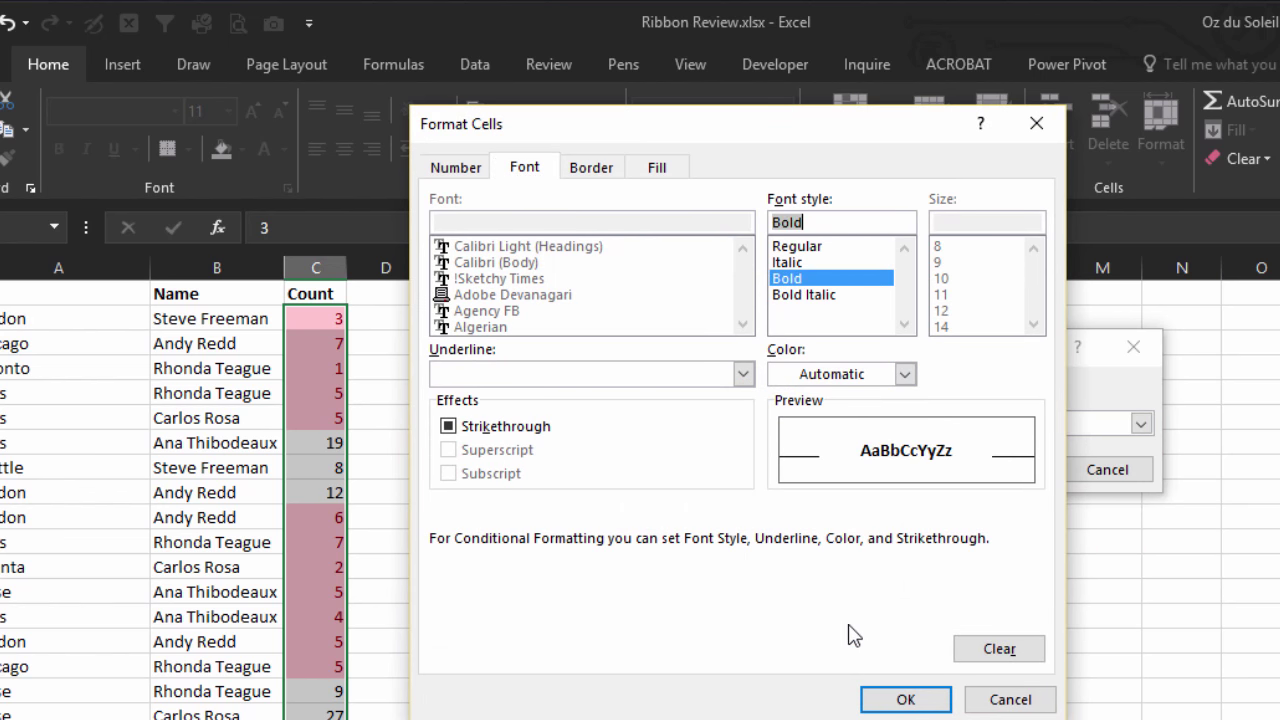
left_click(598, 170)
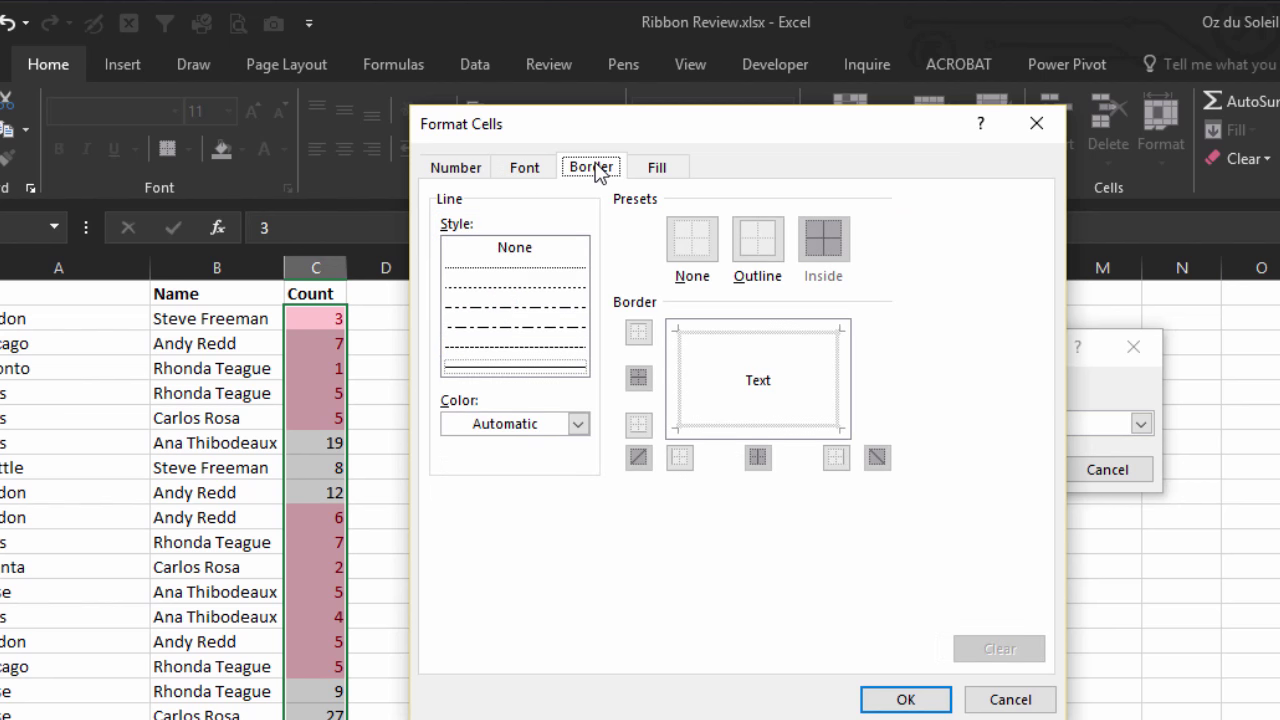
left_click(656, 170)
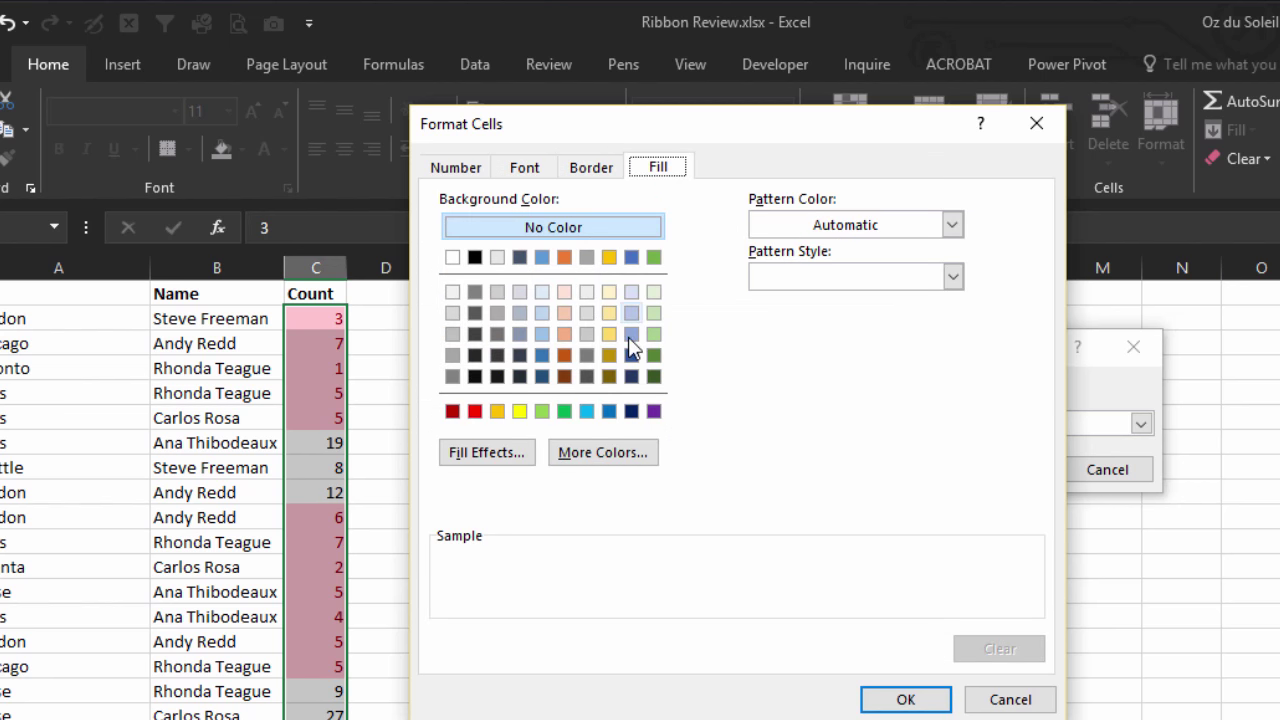
left_click(586, 412)
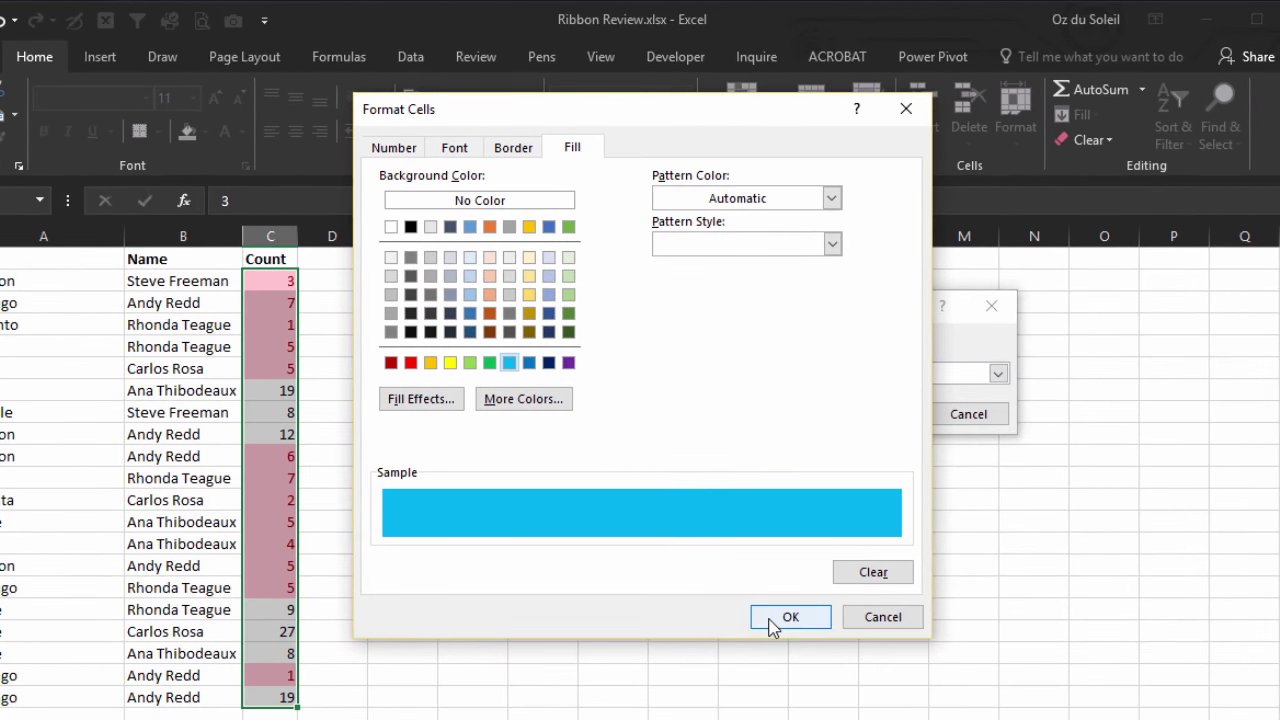
left_click(818, 648)
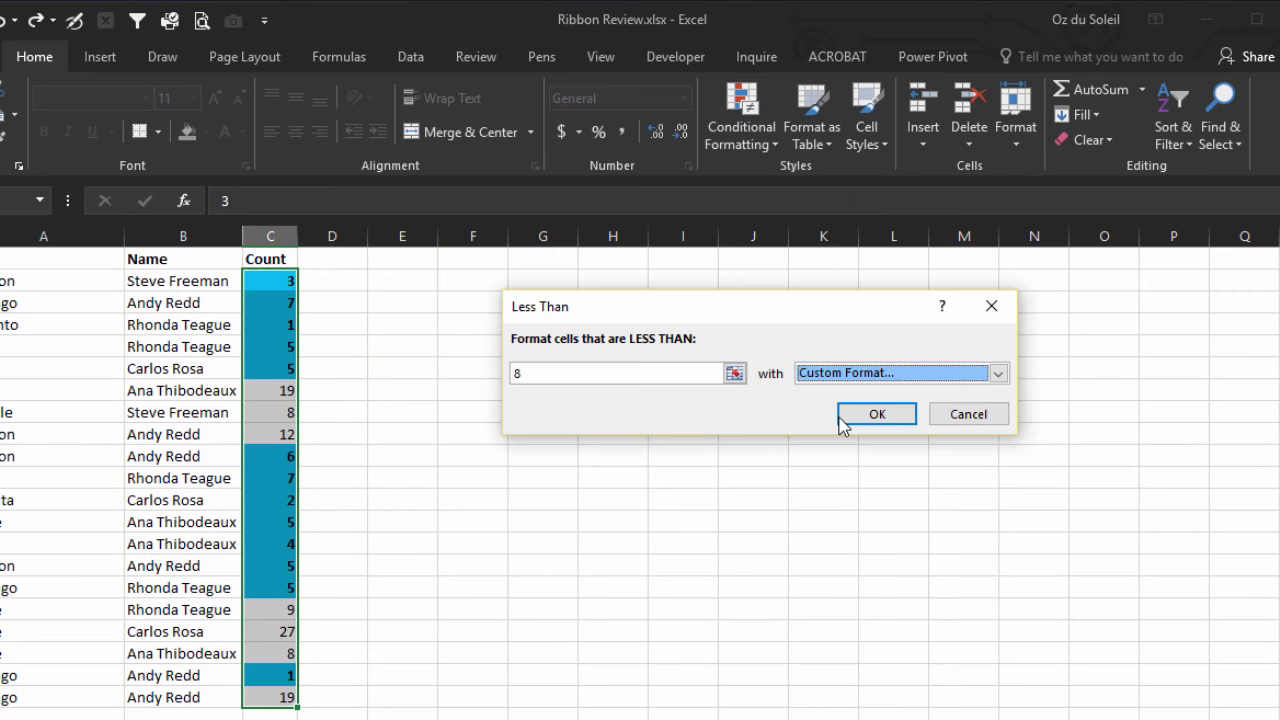
left_click(880, 418)
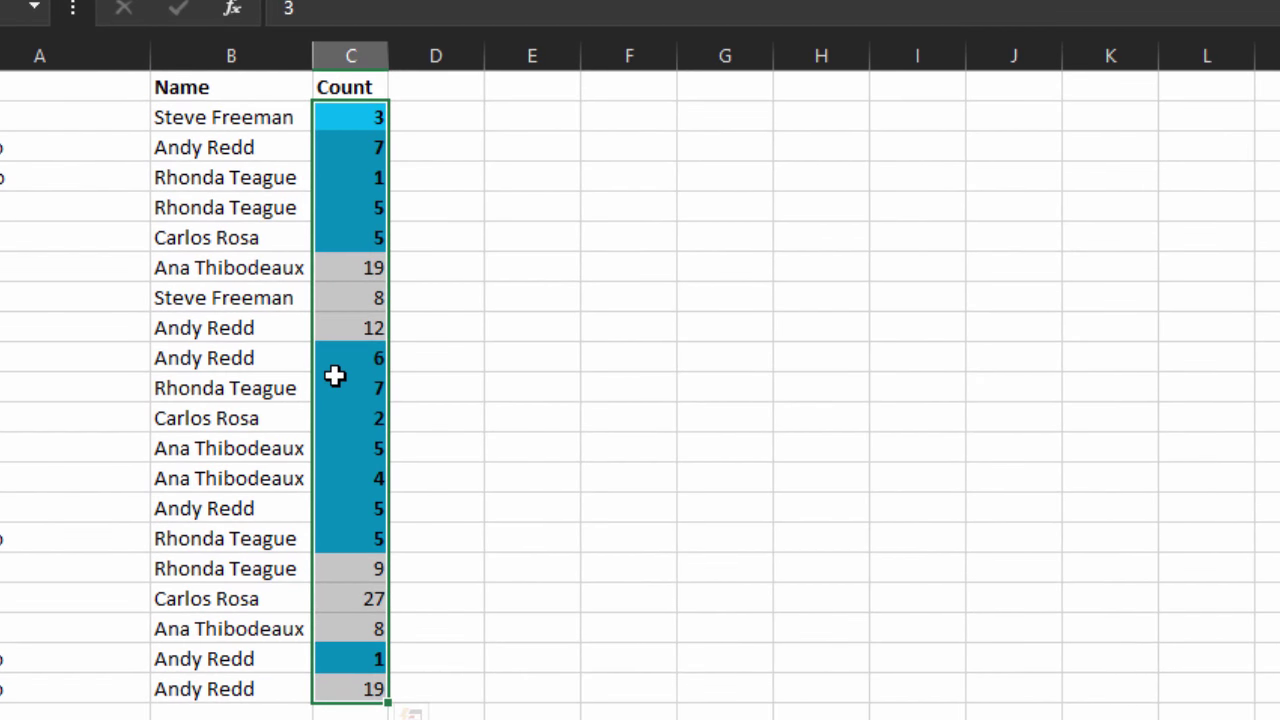
Check the Count cells to confirm only values below 8 are highlighted.
left_click(338, 388)
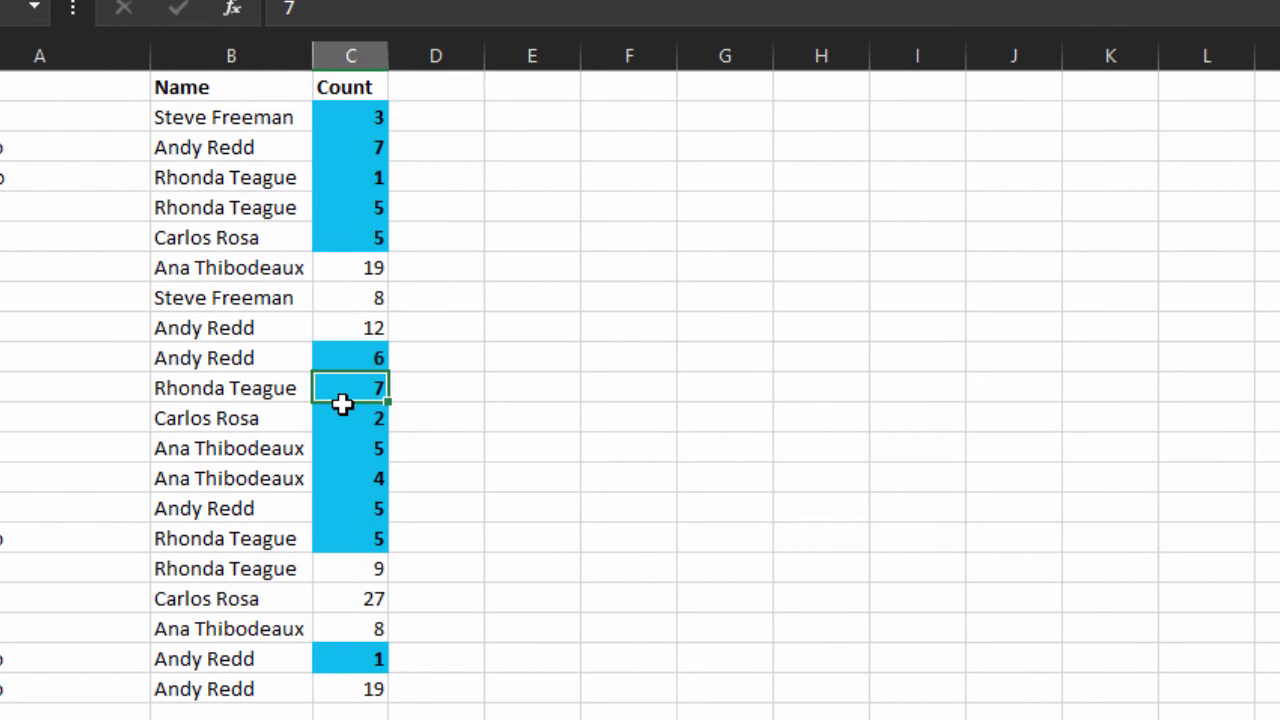
left_click(347, 301)
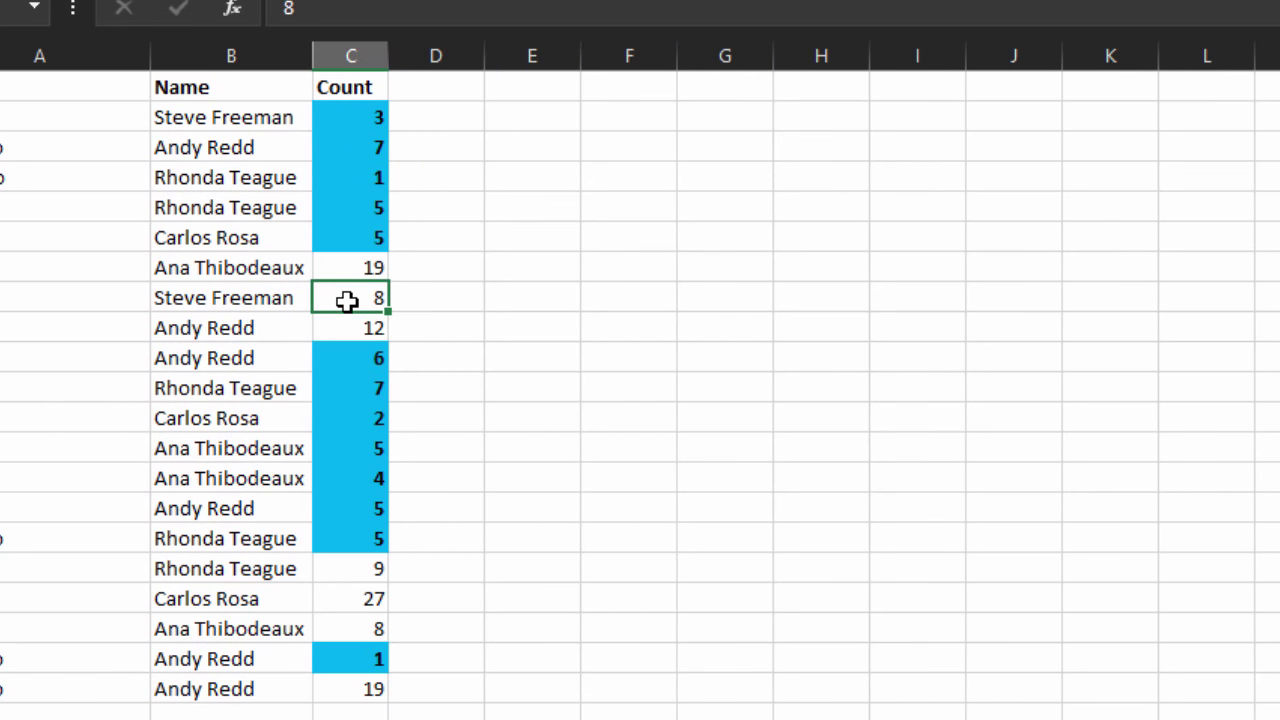
left_click(346, 209)
Pick a light style from the Format as Table gallery for A1:C21 with headers.
left_click(347, 138)
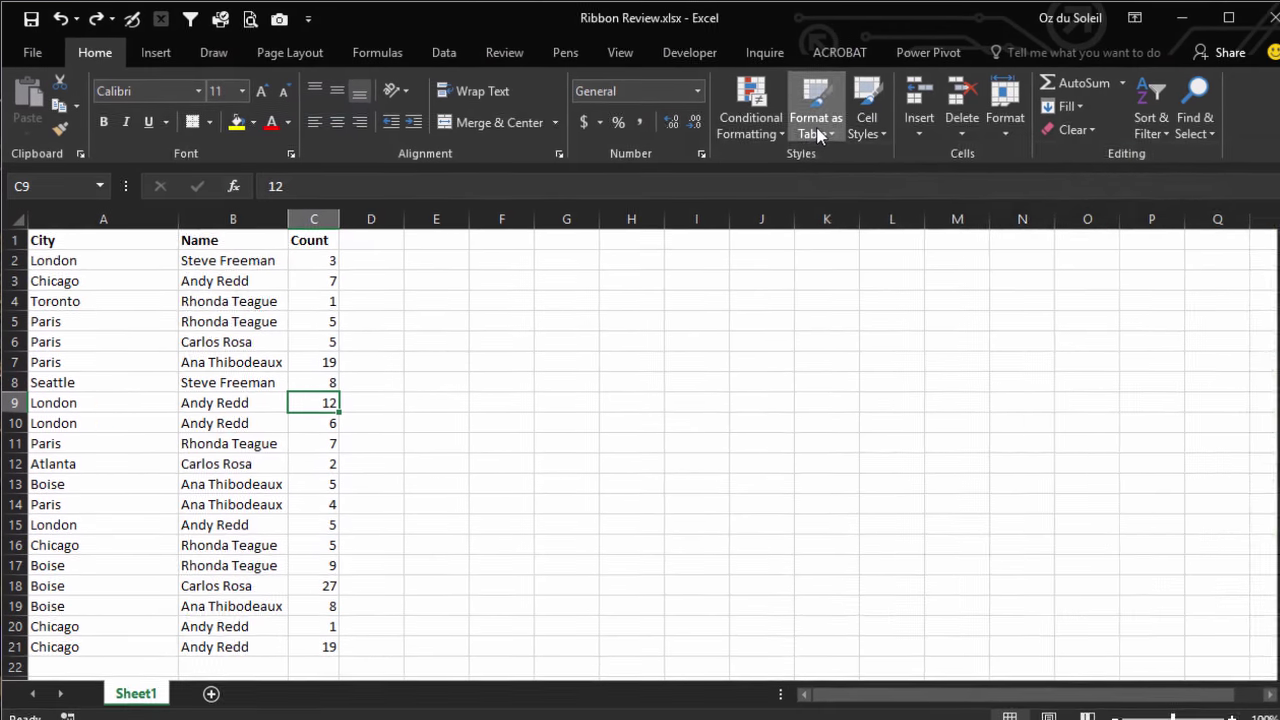
left_click(845, 138)
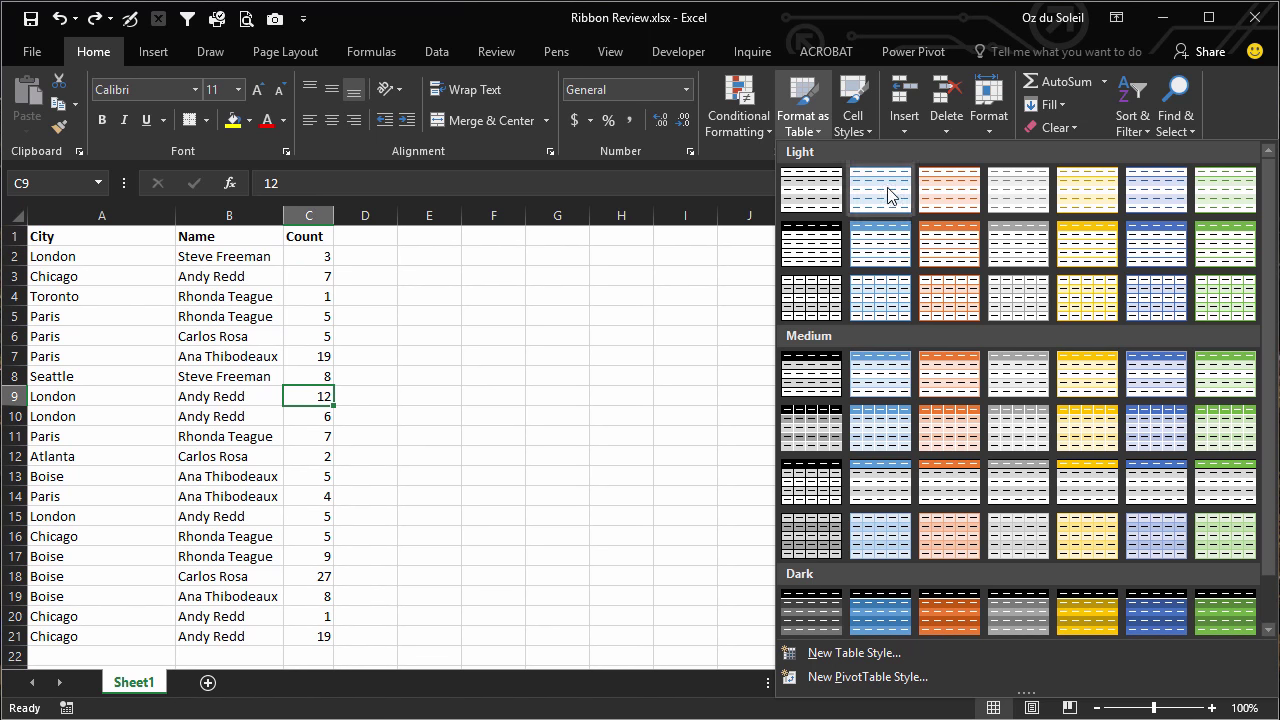
left_click(893, 243)
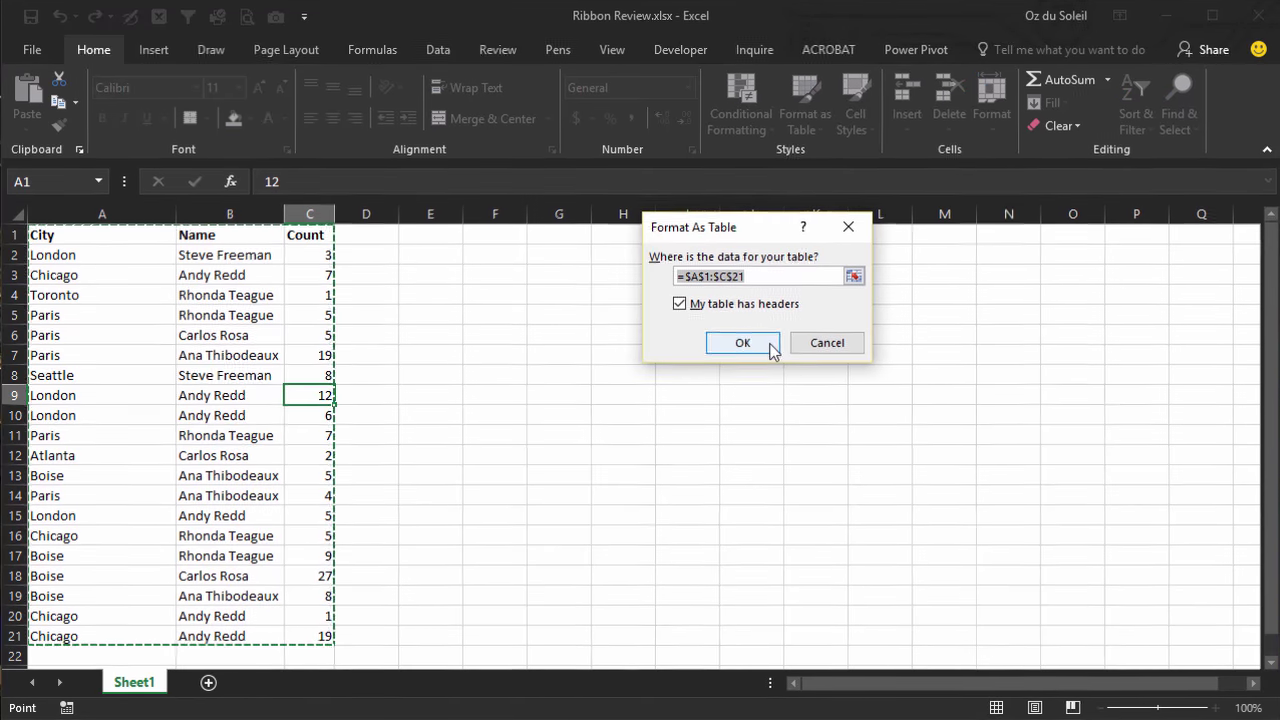
left_click(740, 343)
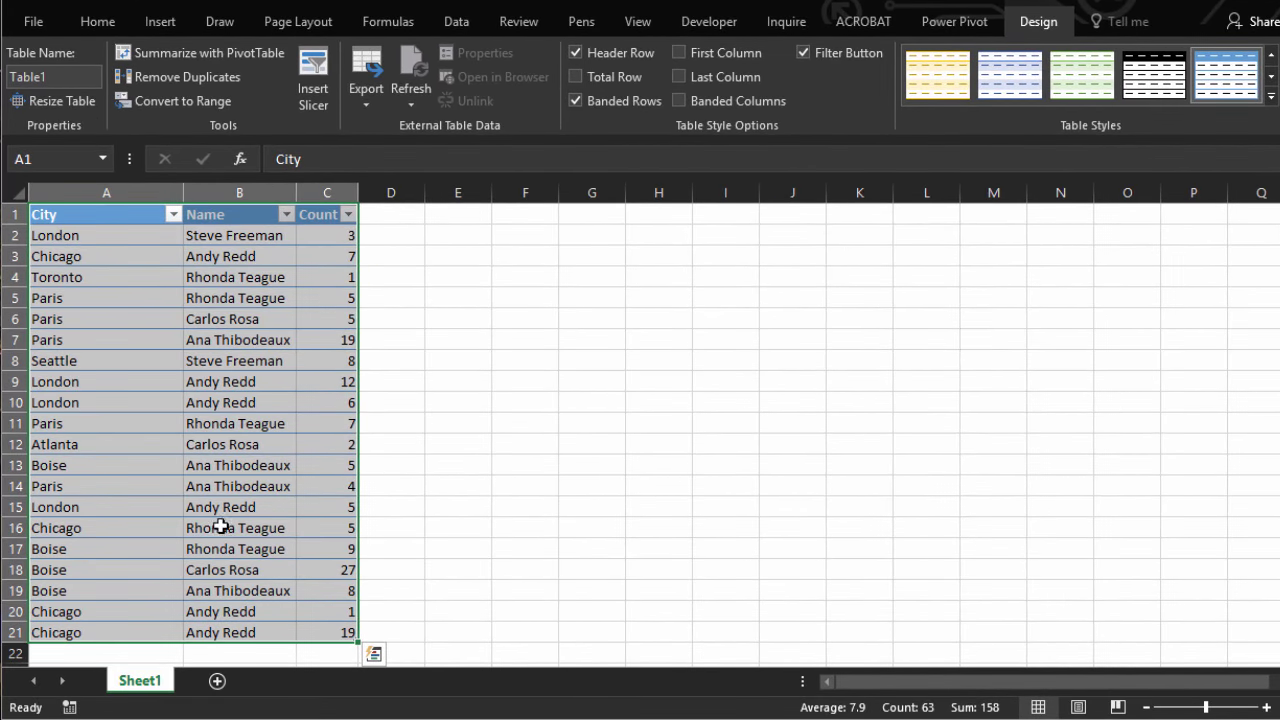
Add a Total row and set the Count total to Average, then to Max showing 27.
scroll(224, 459, "down", 2)
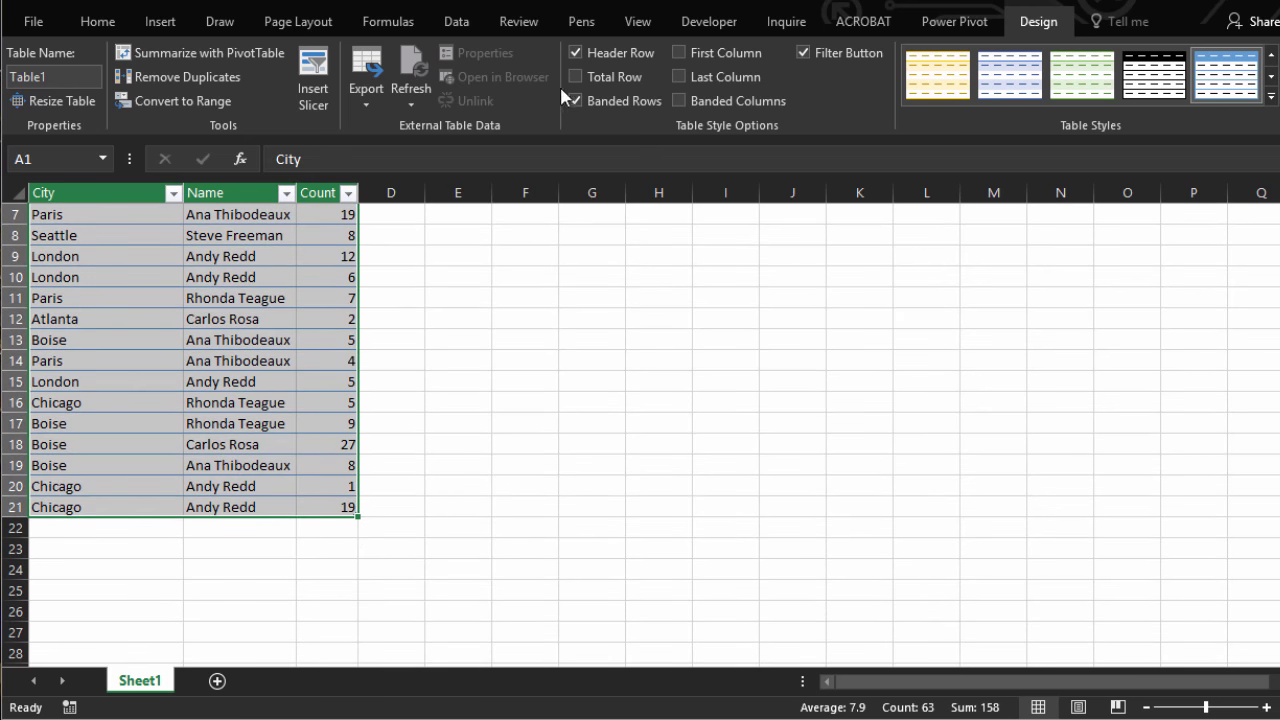
left_click(575, 78)
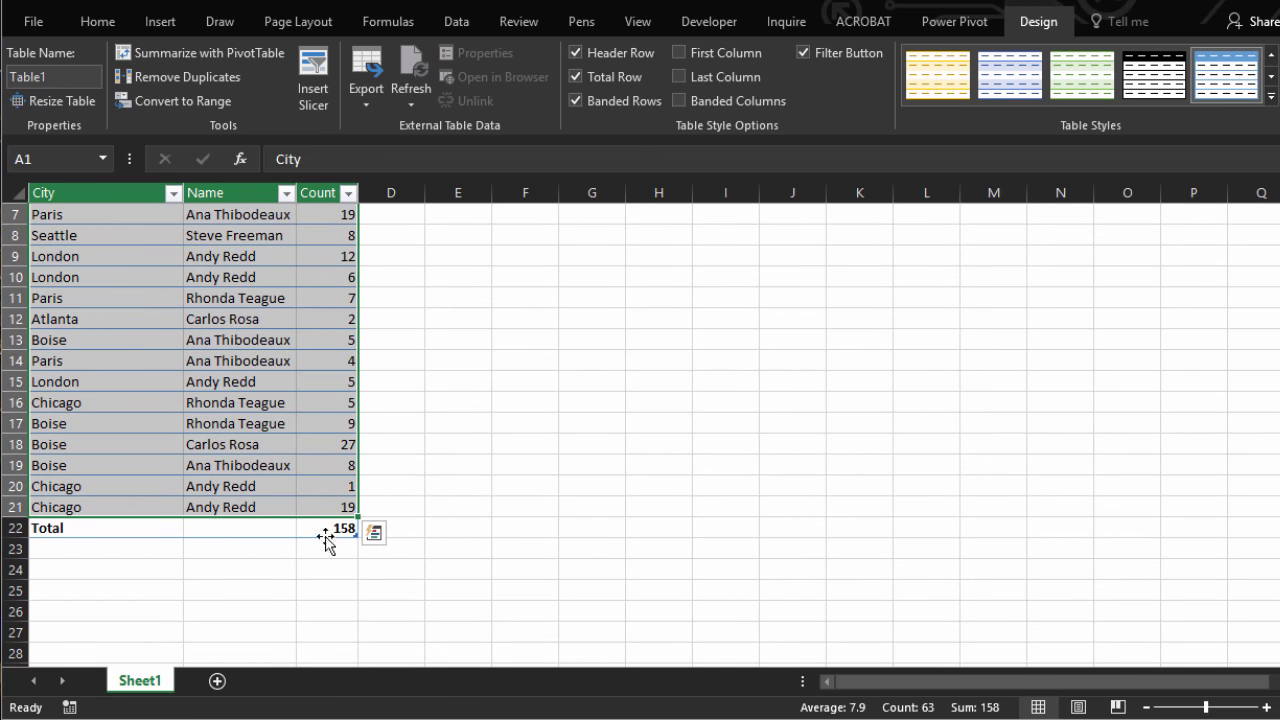
left_click(324, 526)
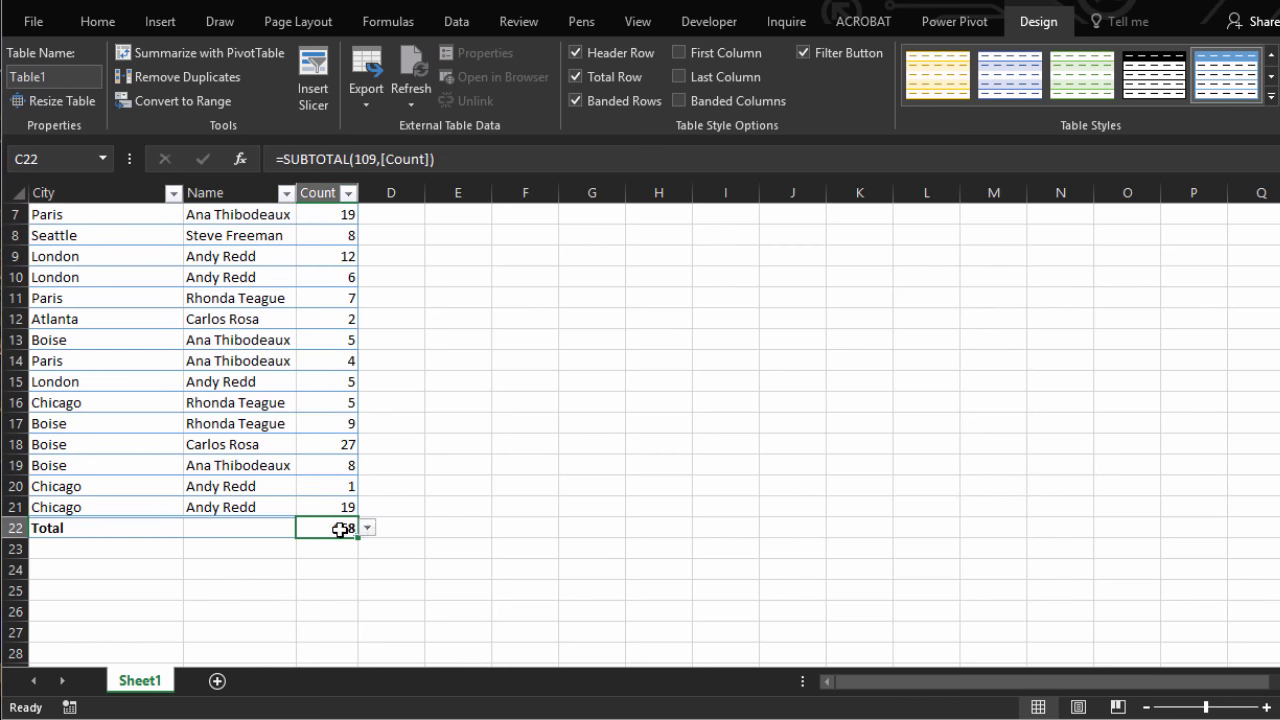
left_click(368, 527)
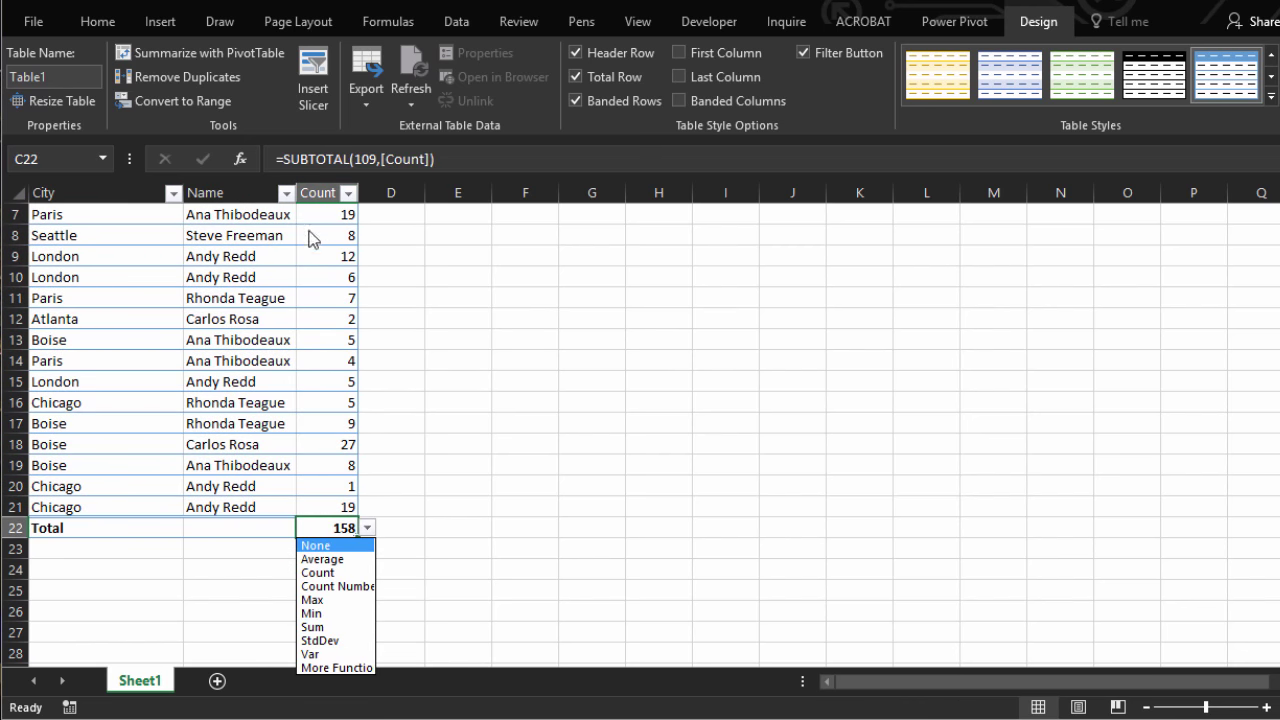
left_click(325, 559)
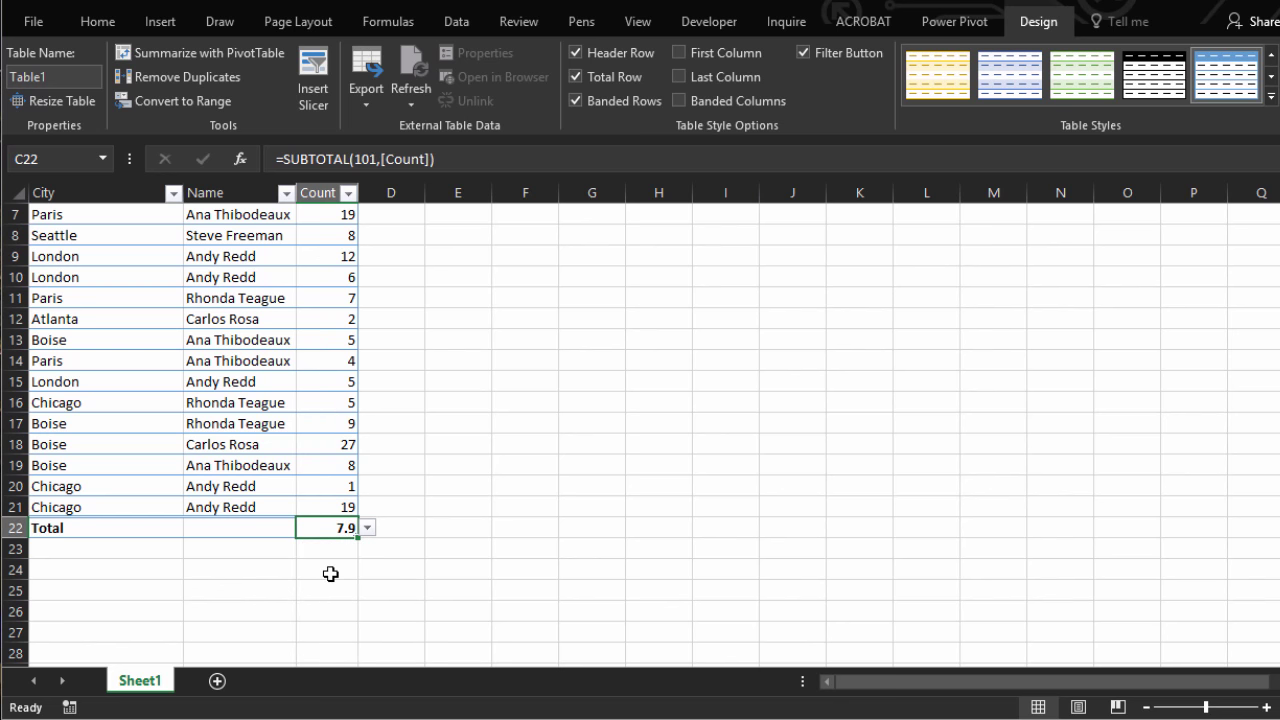
left_click(368, 528)
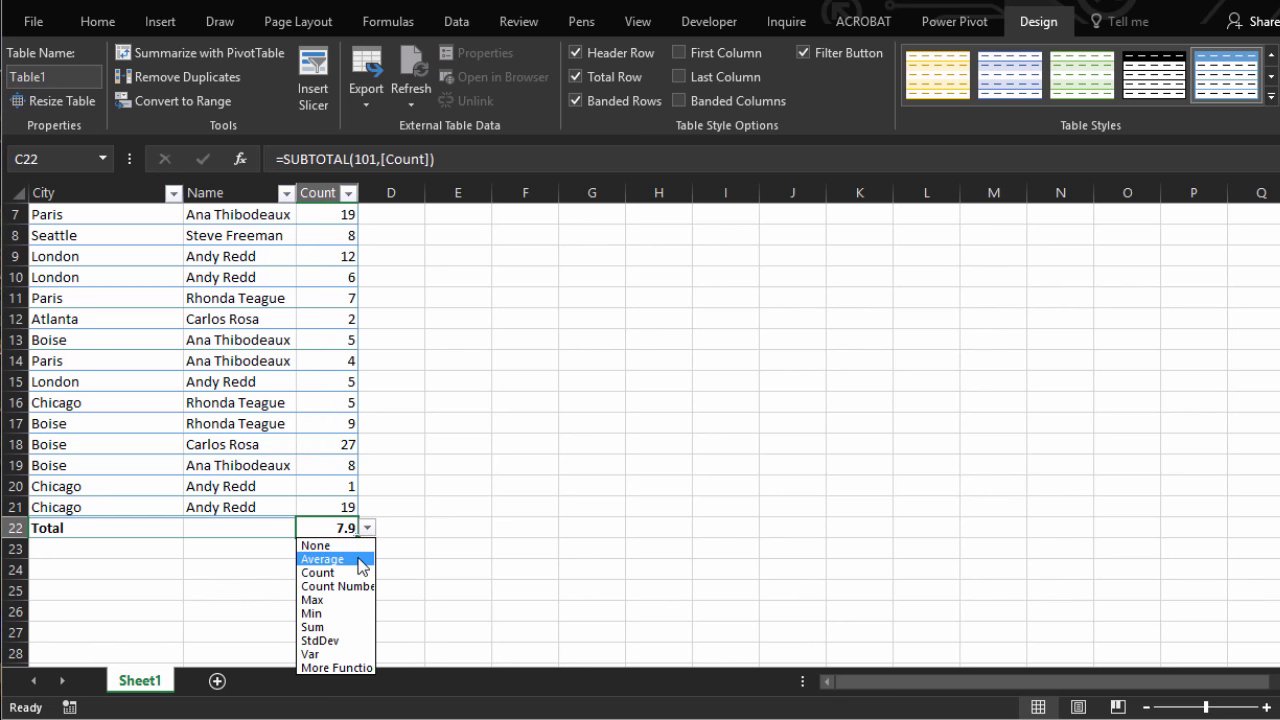
left_click(341, 600)
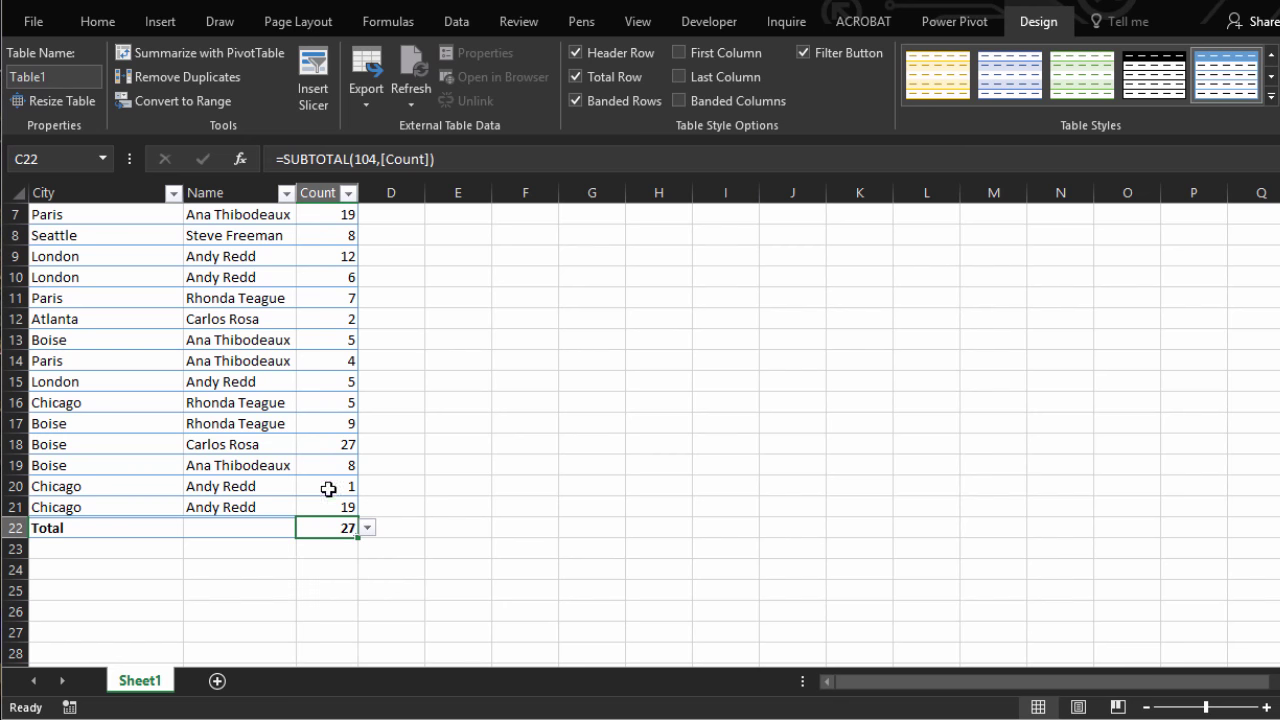
left_click(325, 450)
scroll(325, 453, "up", 2)
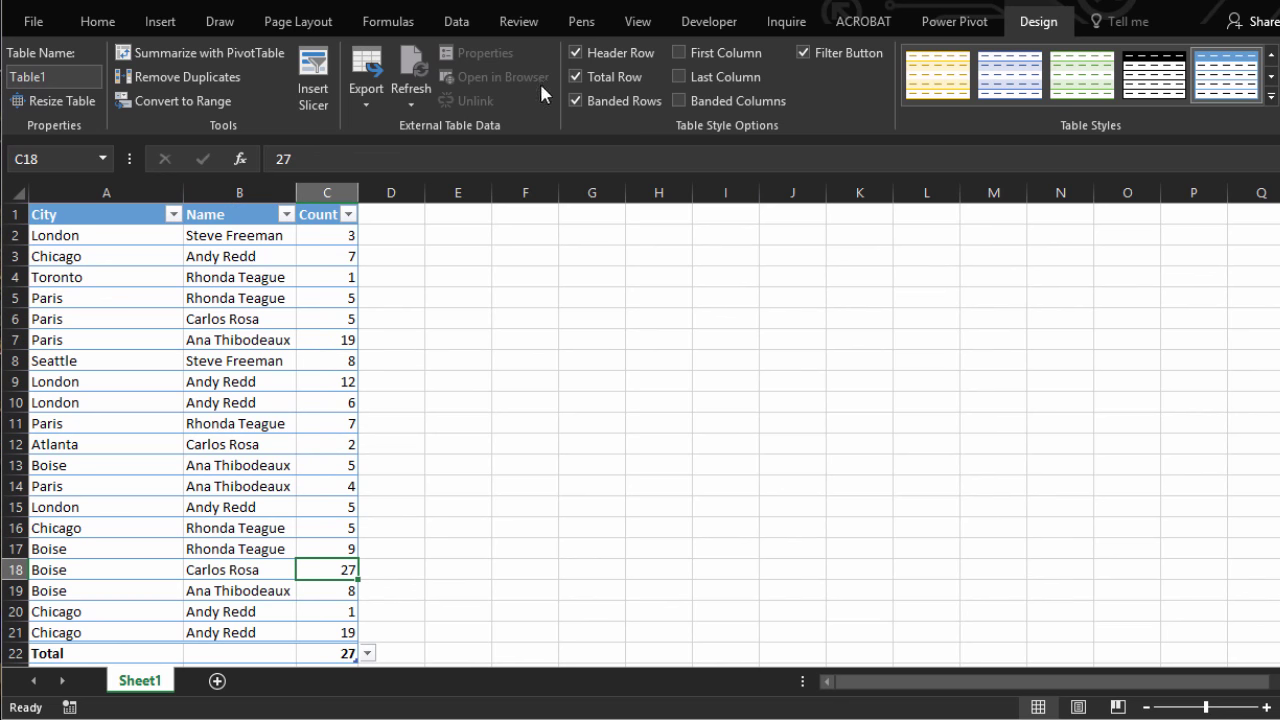
Untick Total Row and Filter Button, then toggle the header filter arrows on and off.
left_click(575, 77)
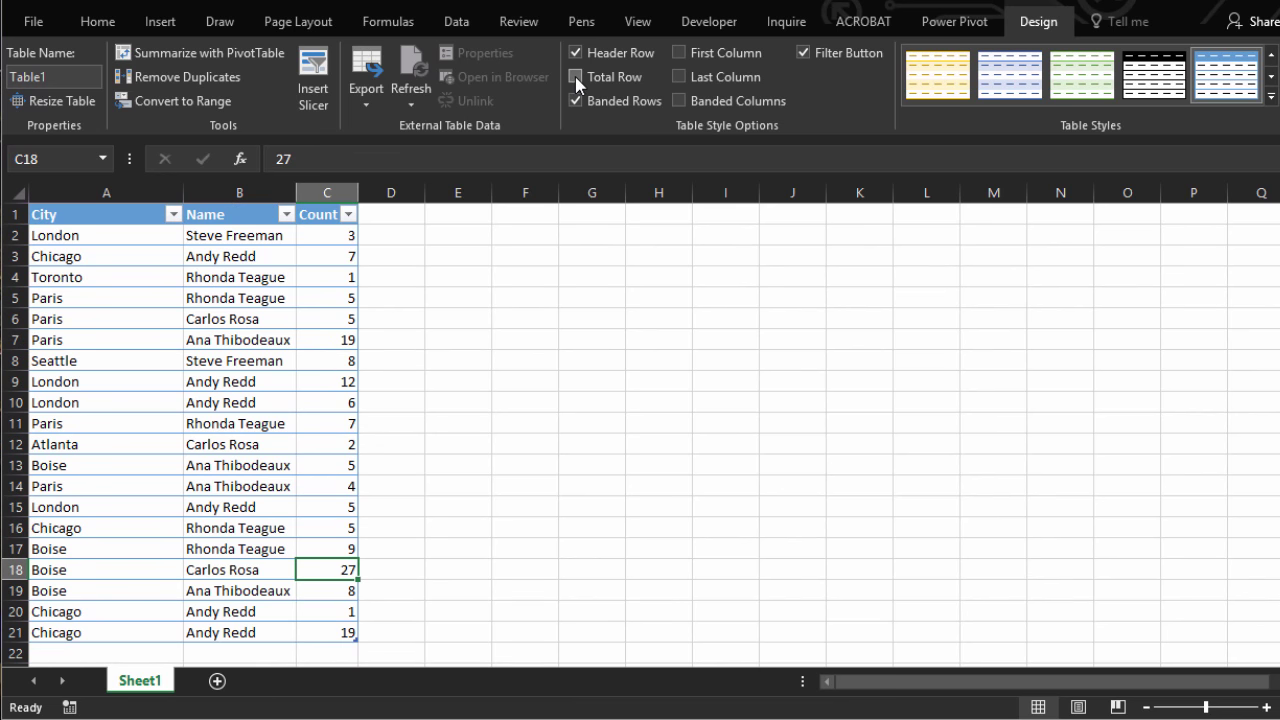
left_click(803, 54)
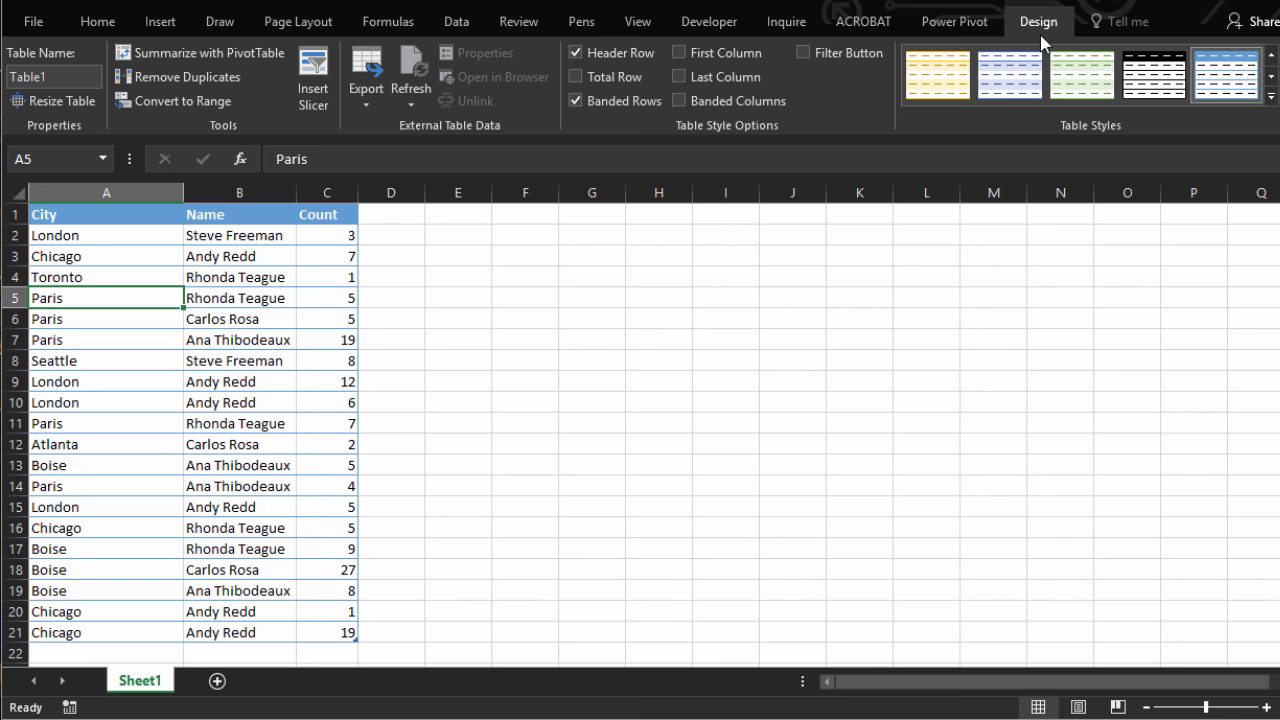
left_click(583, 312)
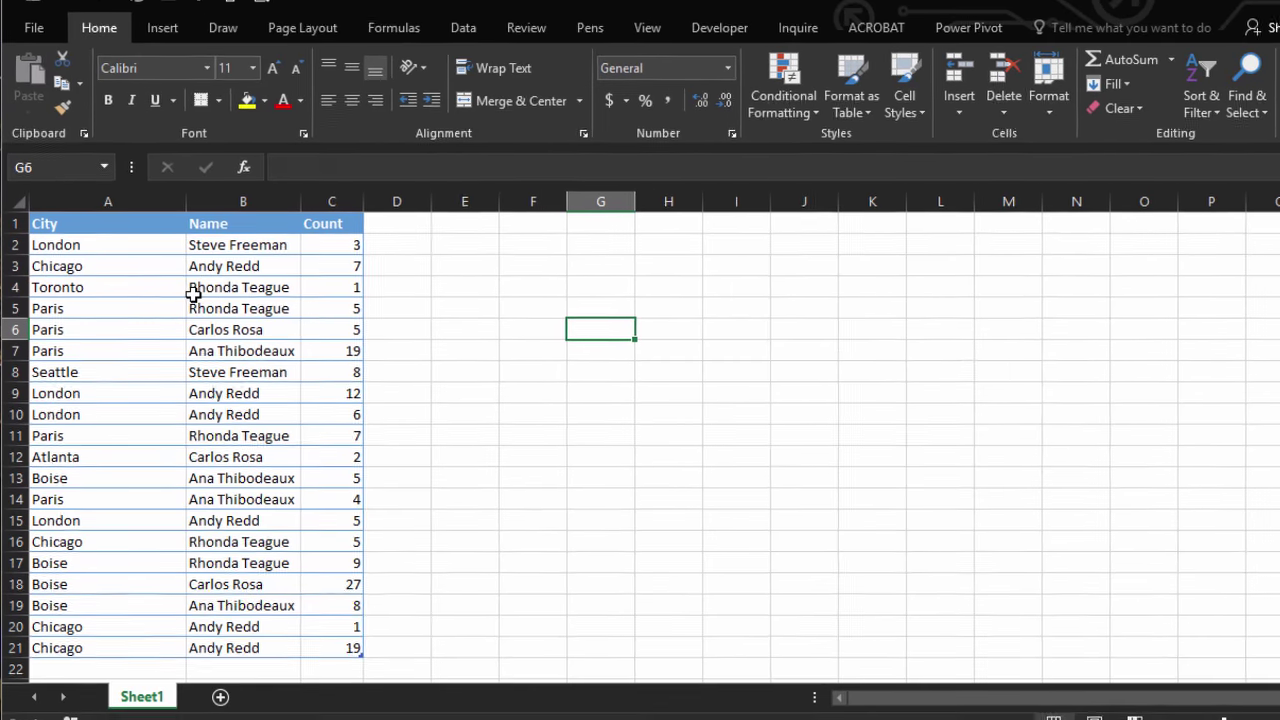
left_click(195, 277)
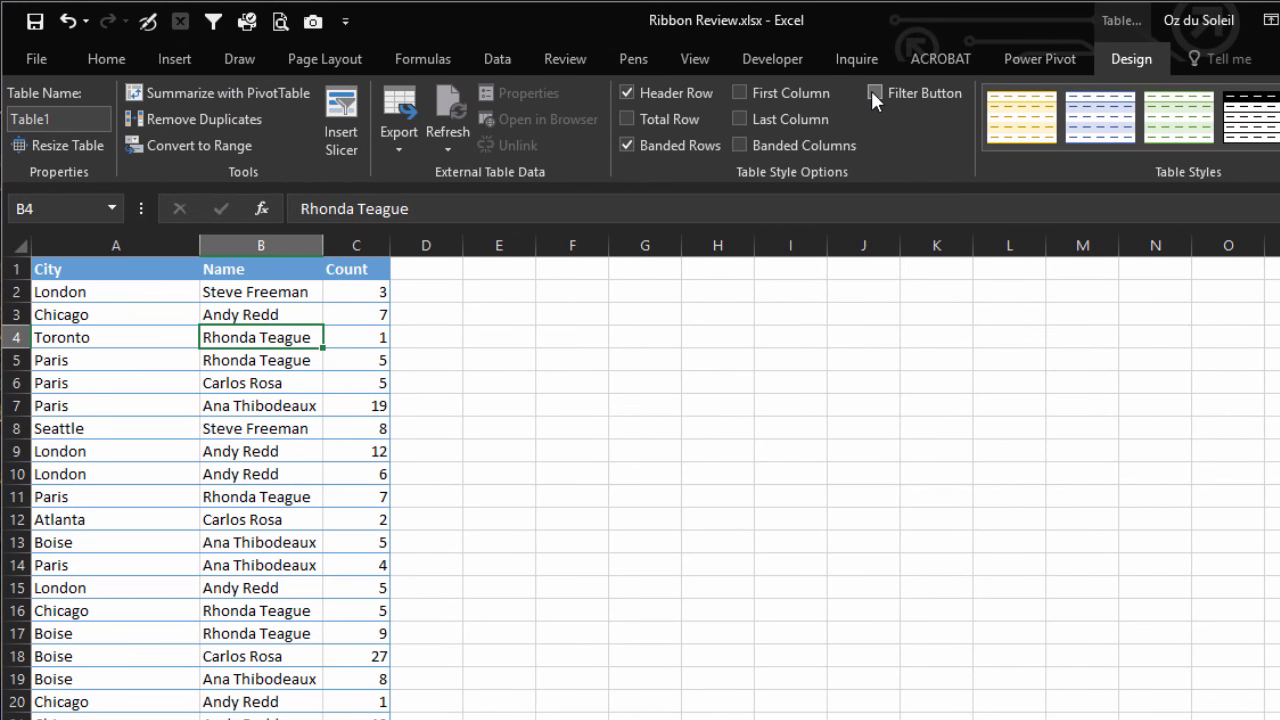
left_click(873, 92)
left_click(872, 92)
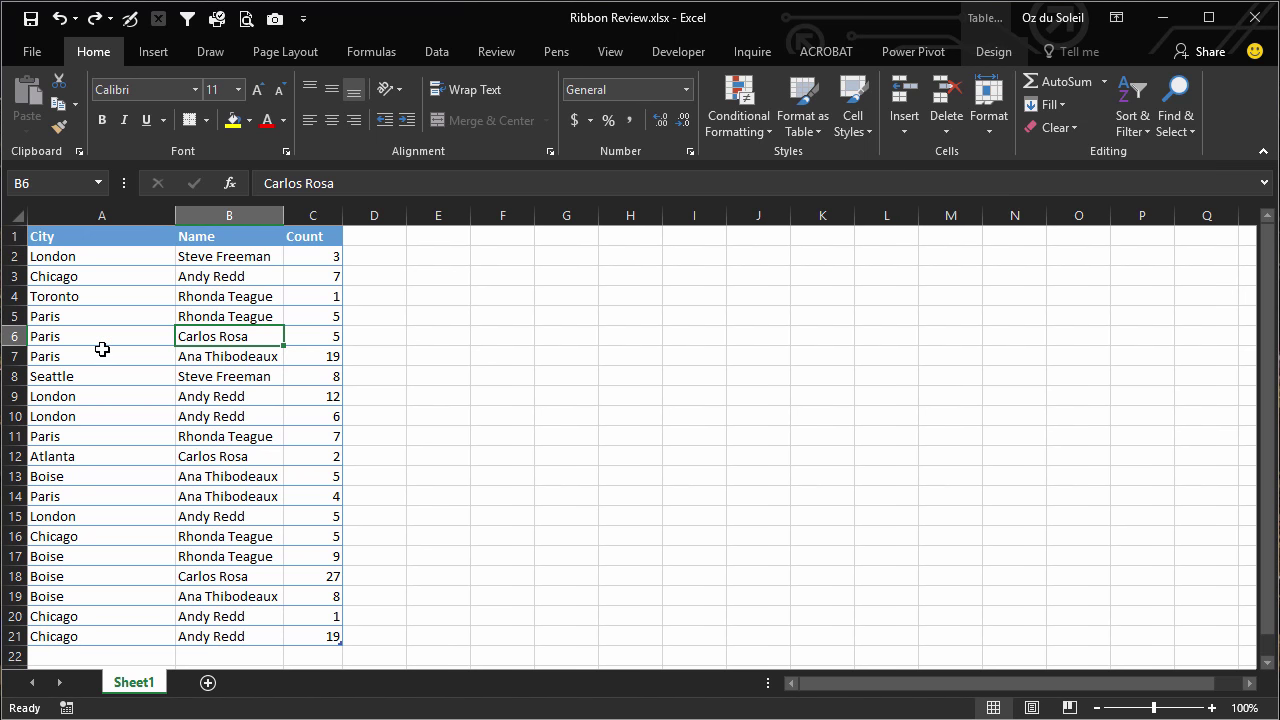
left_click(10, 337)
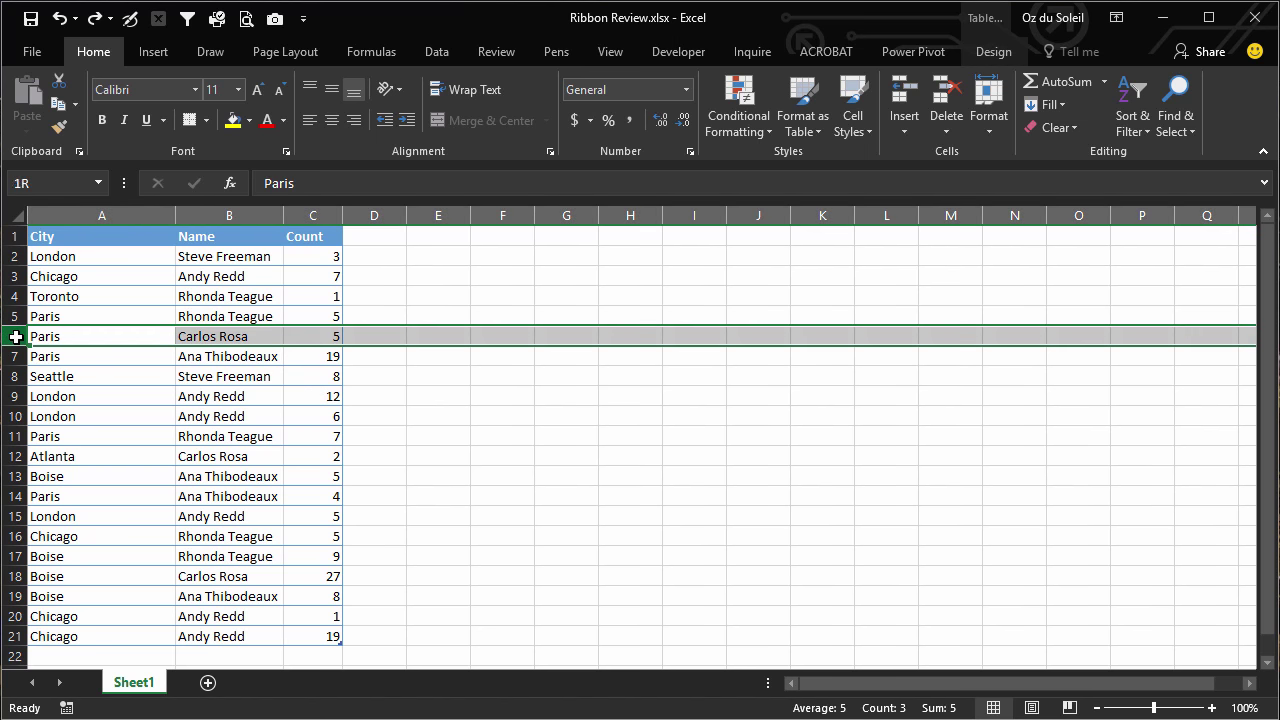
right_click(12, 337)
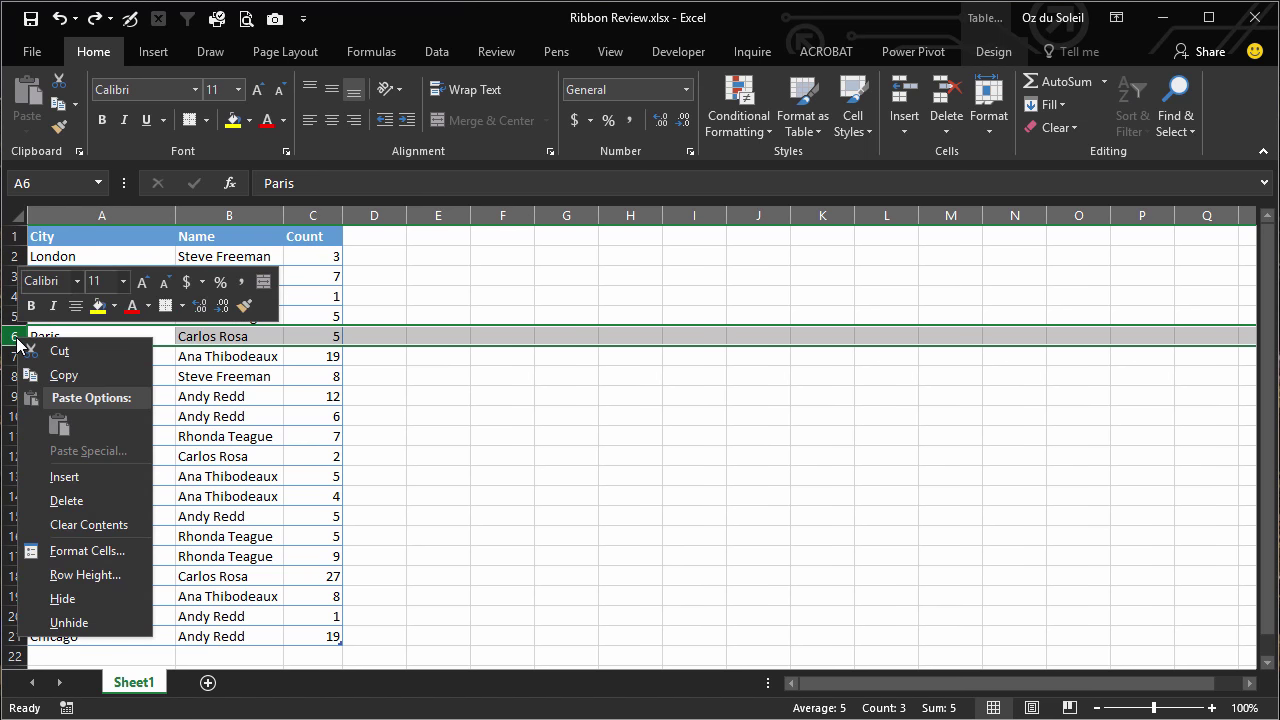
left_click(62, 476)
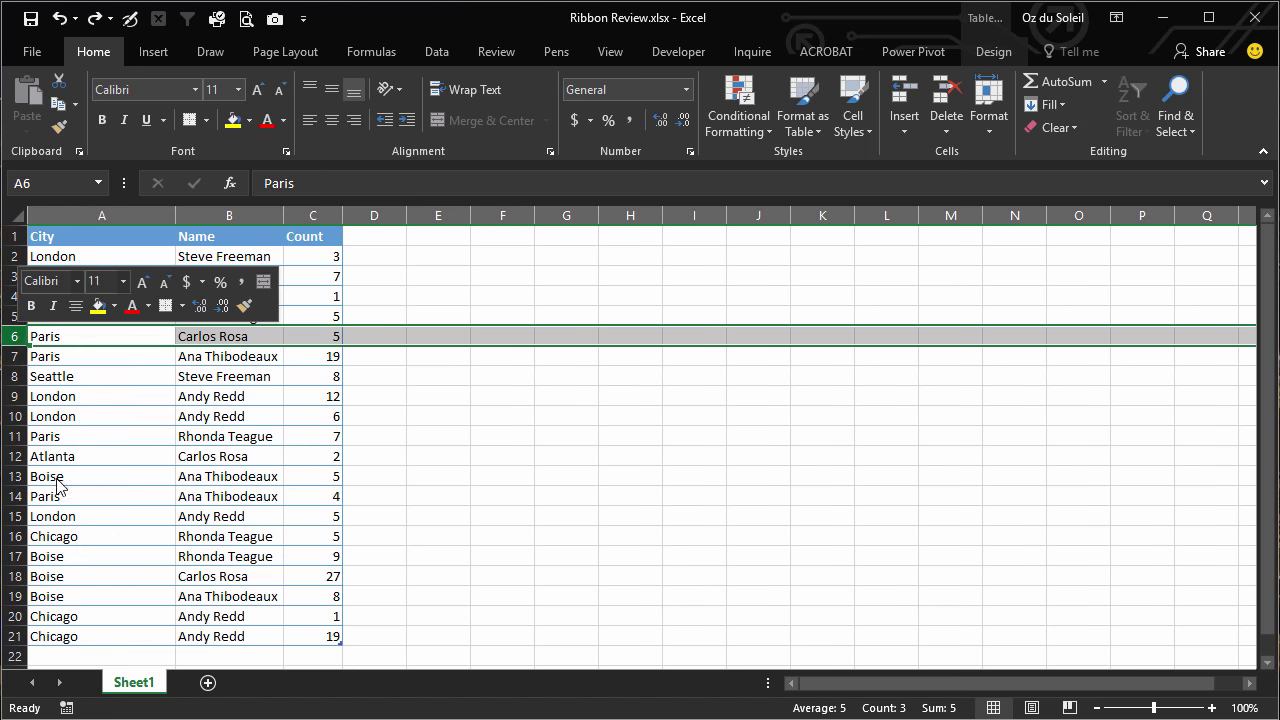
left_click(178, 530)
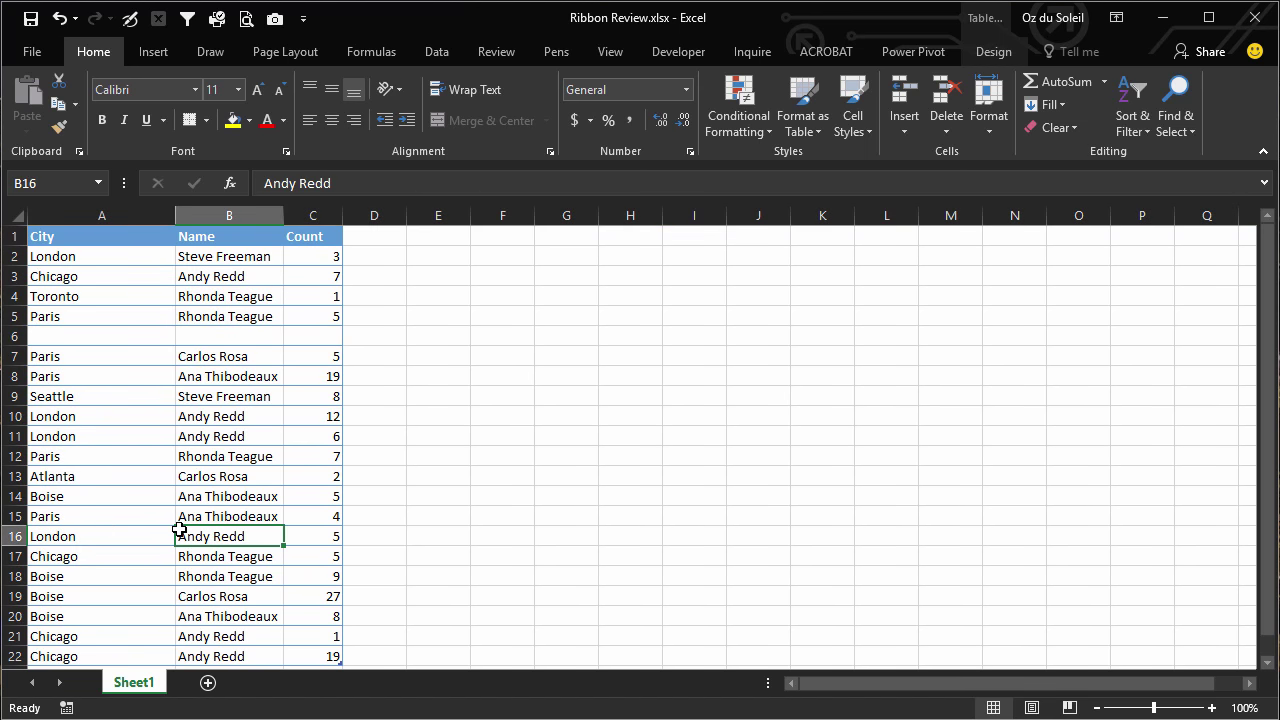
right_click(222, 237)
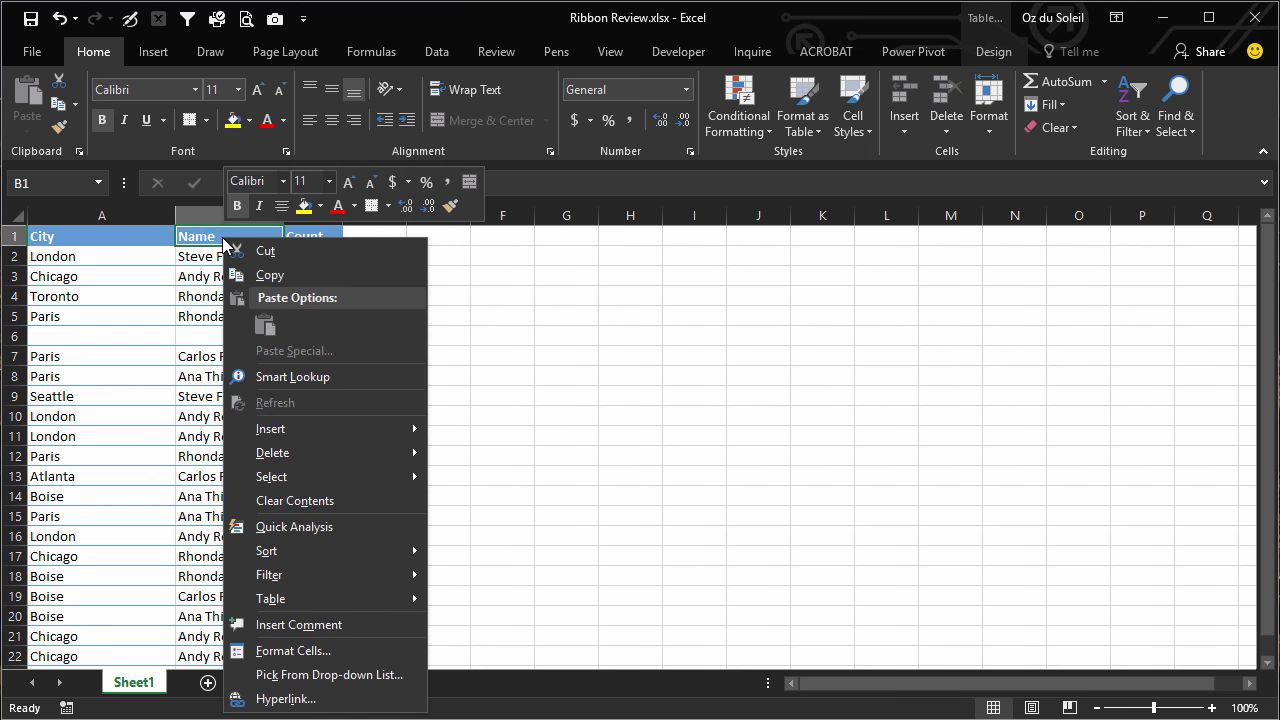
mouse_move(263, 432)
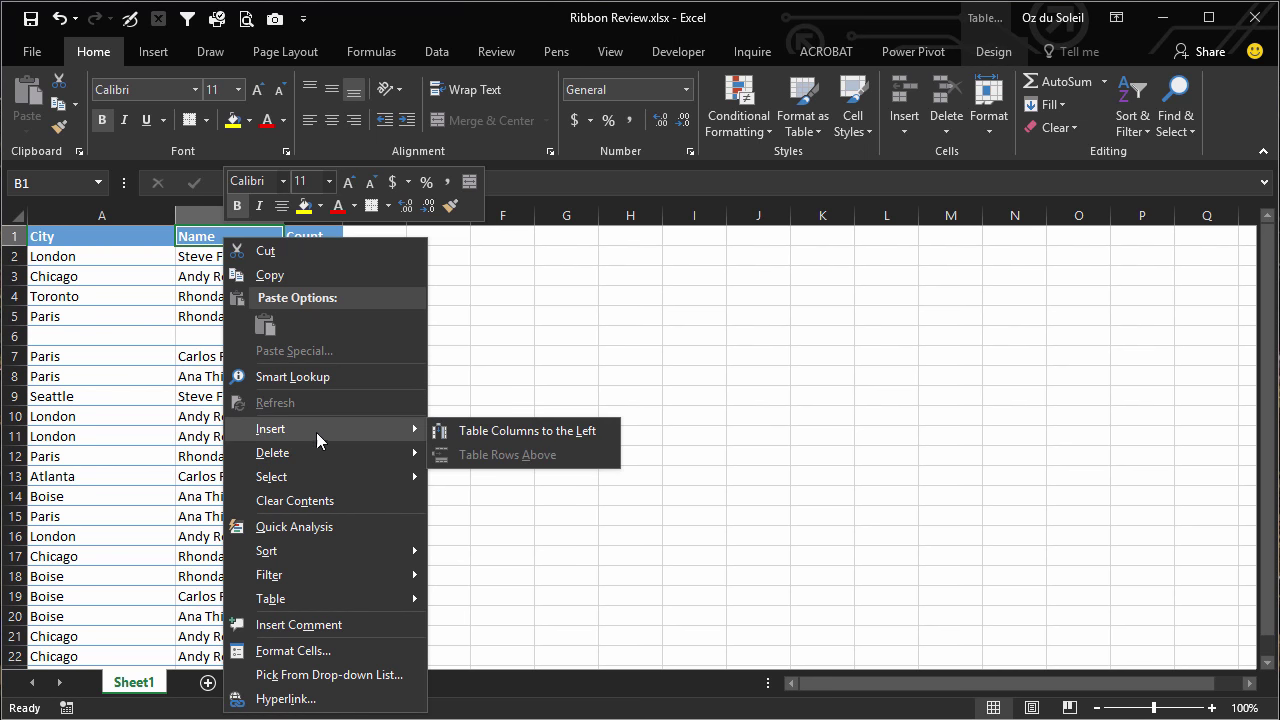
left_click(507, 430)
key("ctrl+z")
key("ctrl+z")
left_click(227, 516)
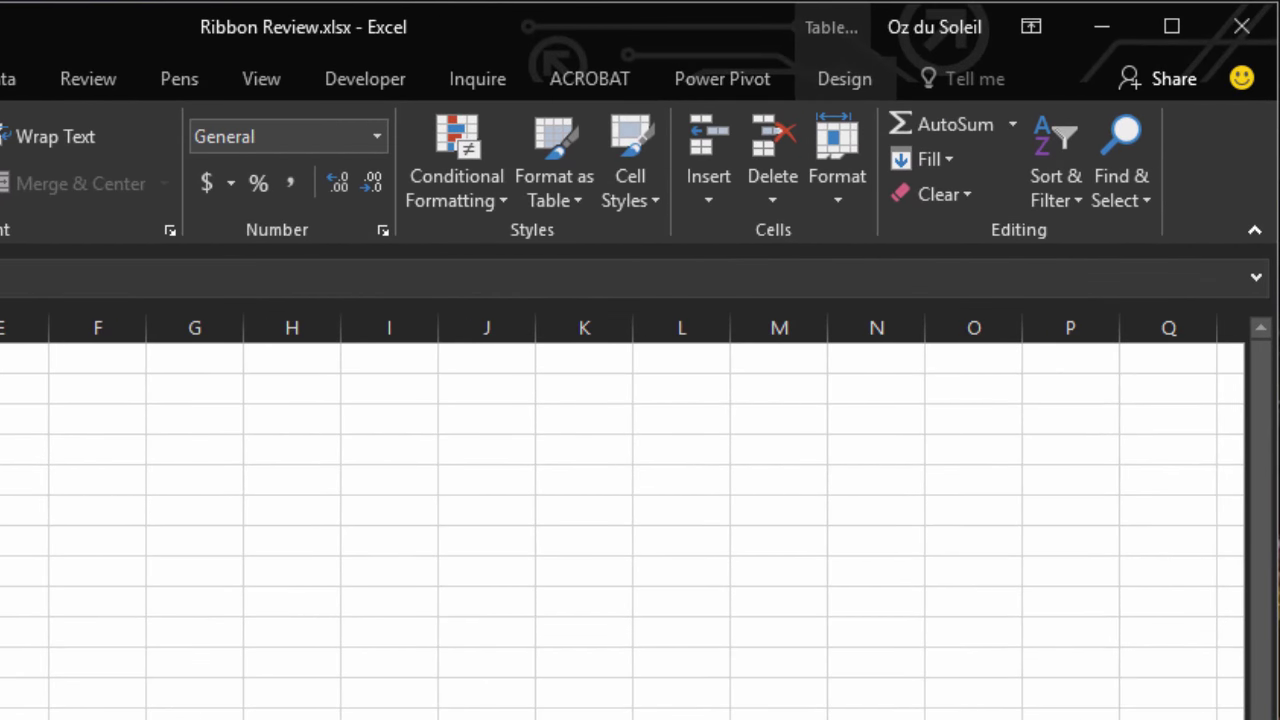
Find all cells containing 'Paris' and step through the matches in A6, A7, A11 and A14.
left_click(1135, 199)
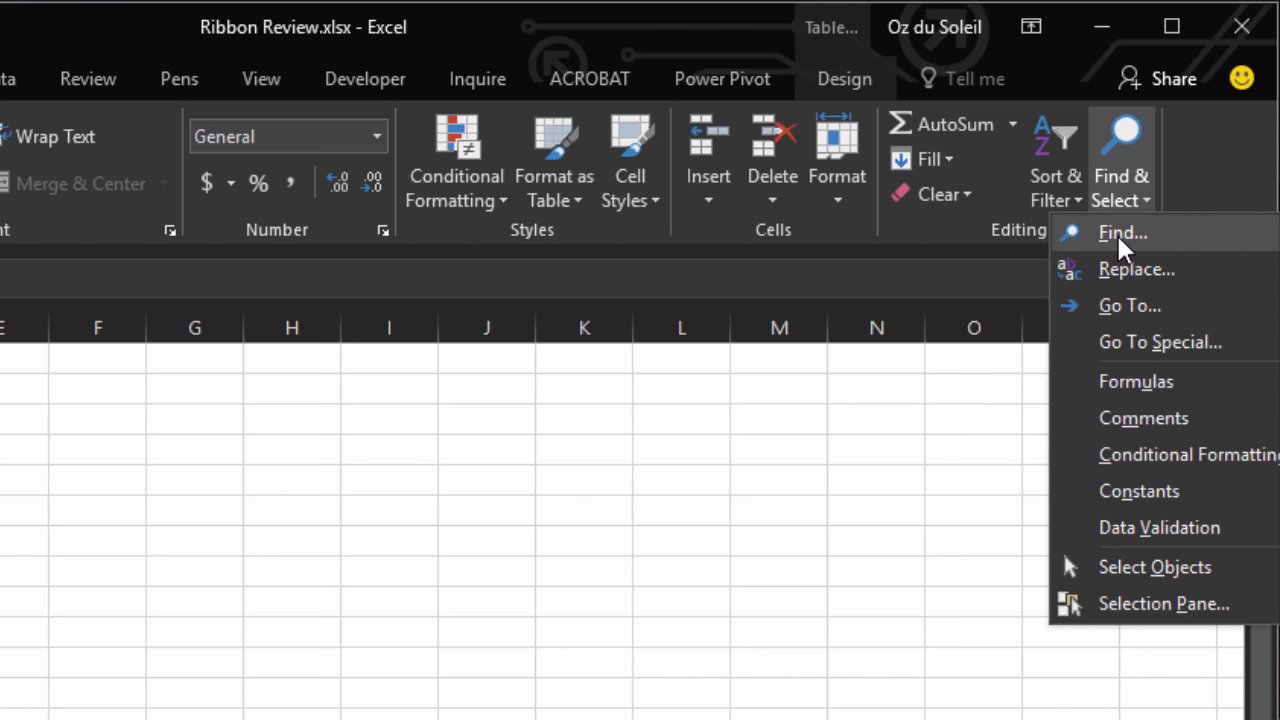
left_click(1116, 233)
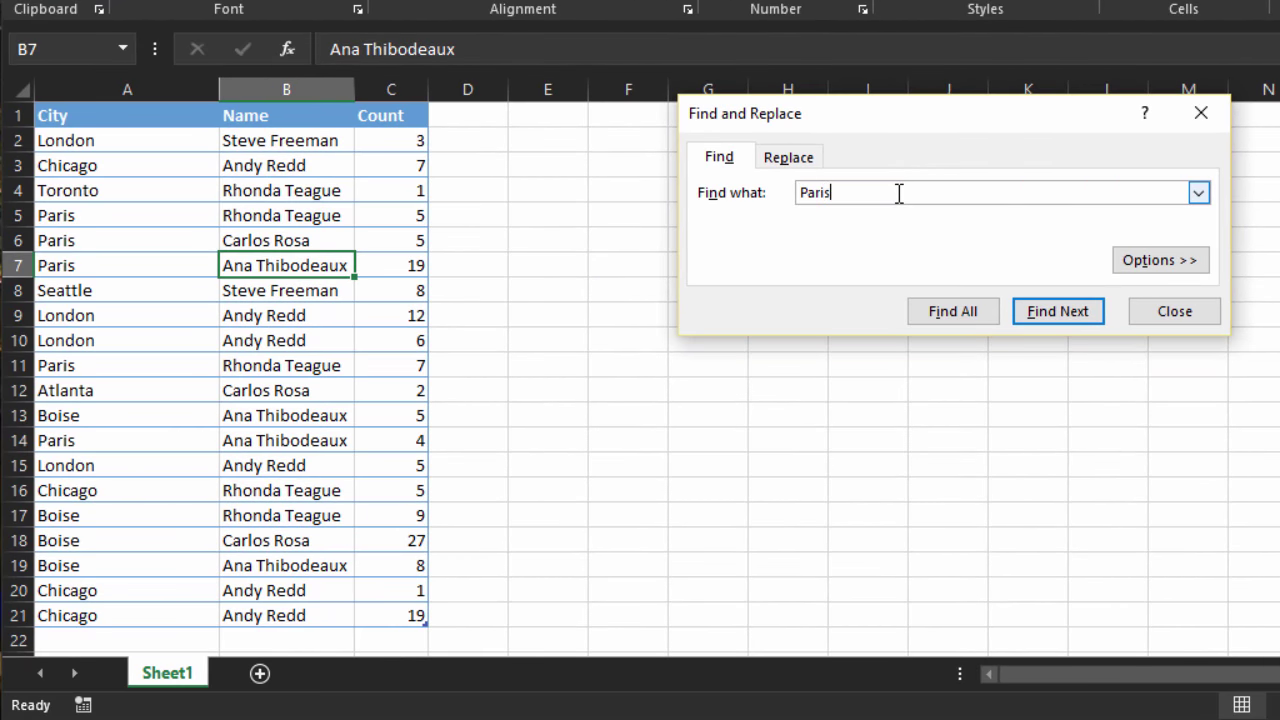
left_click(958, 311)
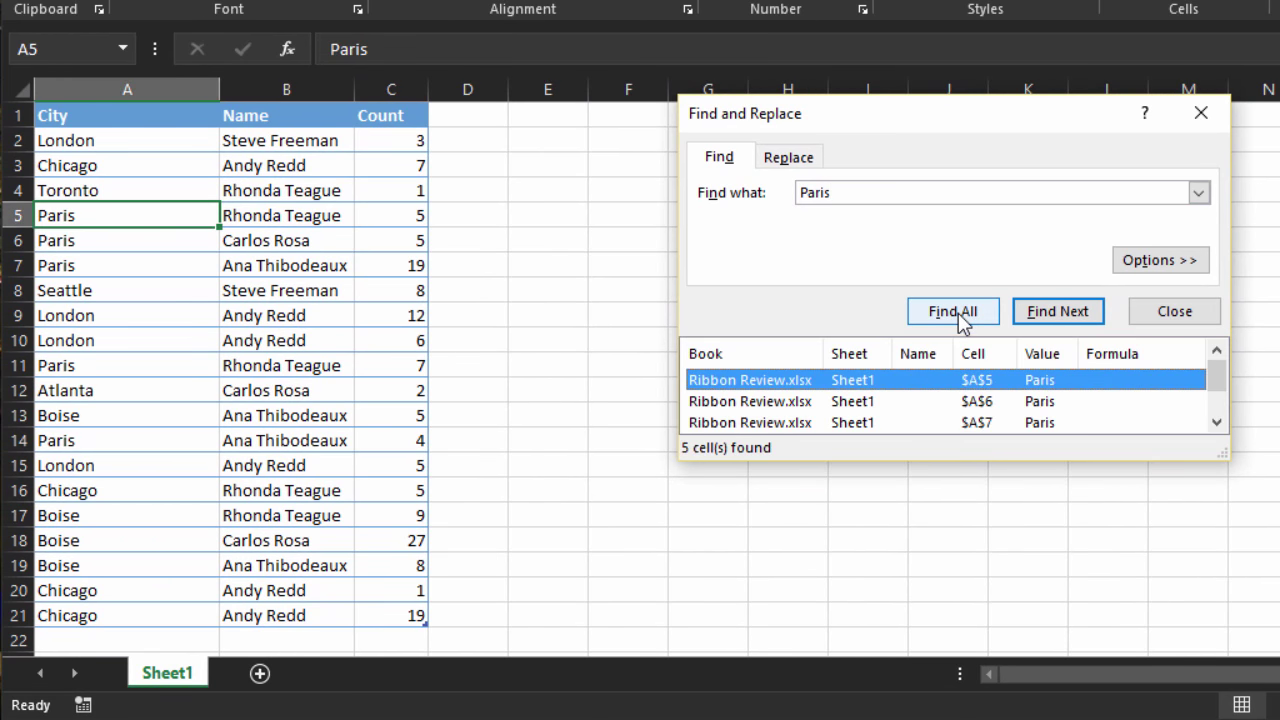
left_click_drag(1017, 466, 1005, 636)
left_click(794, 404)
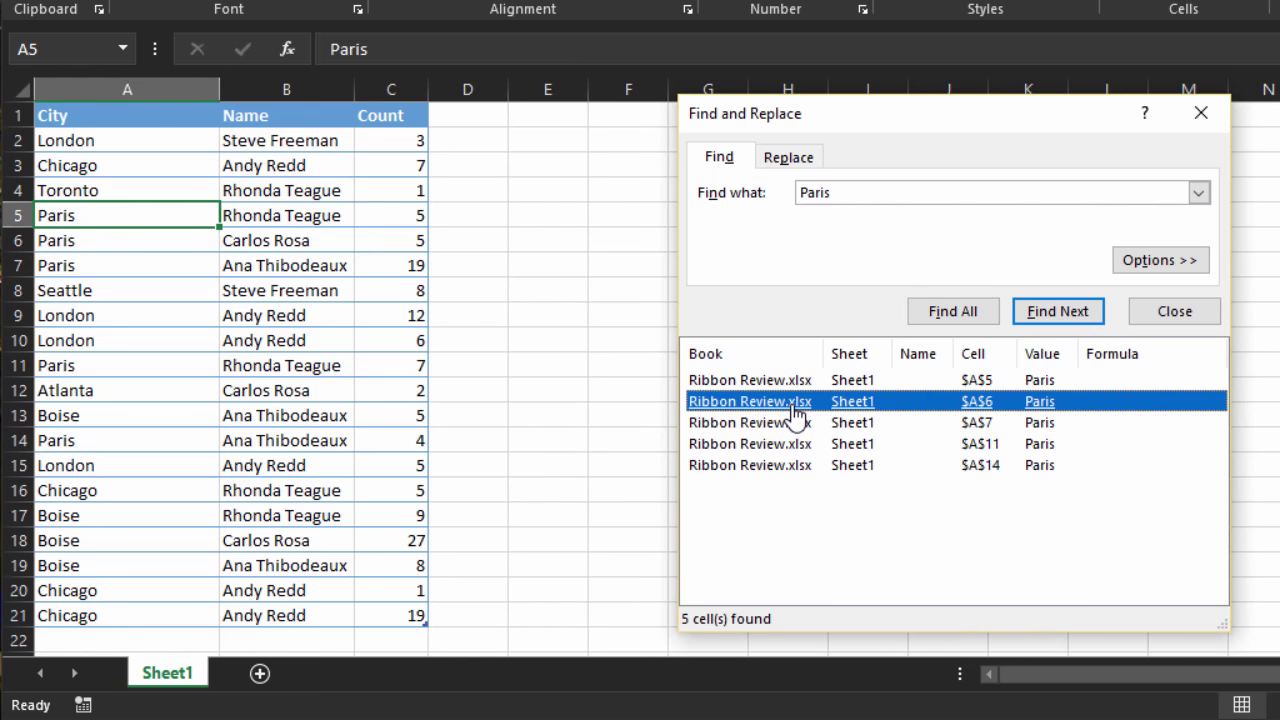
left_click(792, 424)
left_click(790, 444)
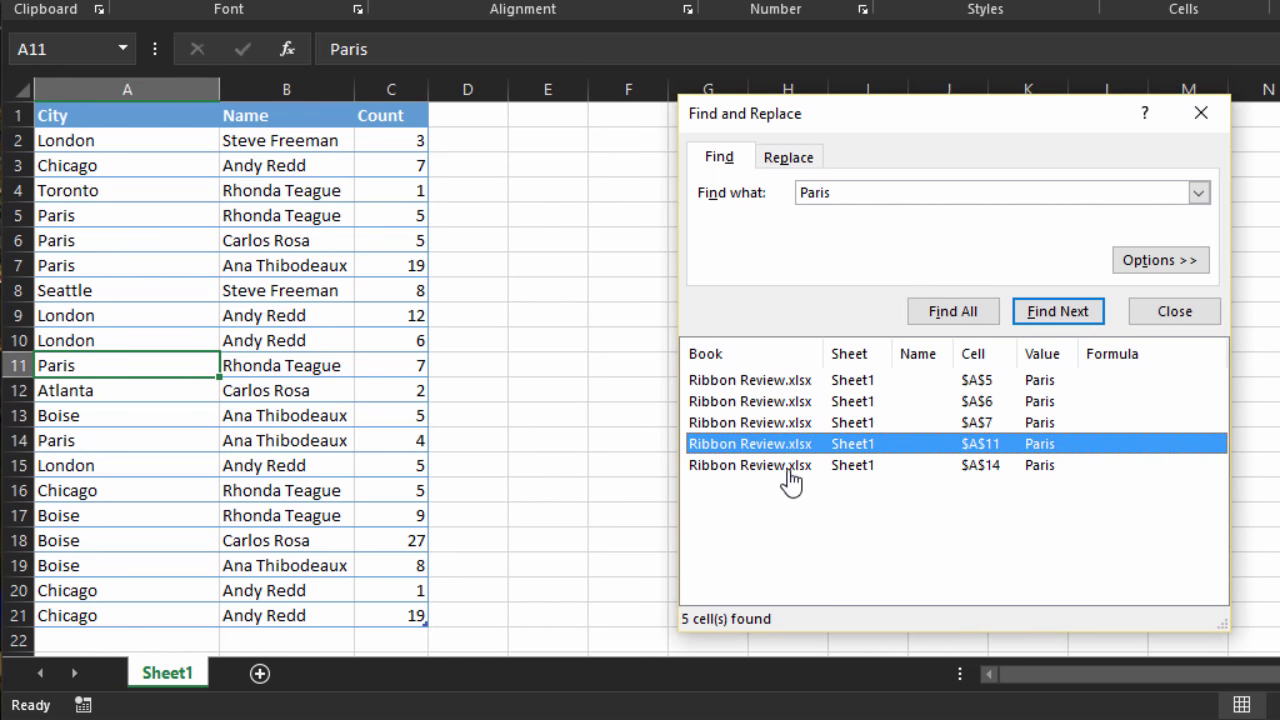
left_click(789, 466)
Replace Paris with Berlin in A14, then Replace All for the remaining entries.
left_click(789, 158)
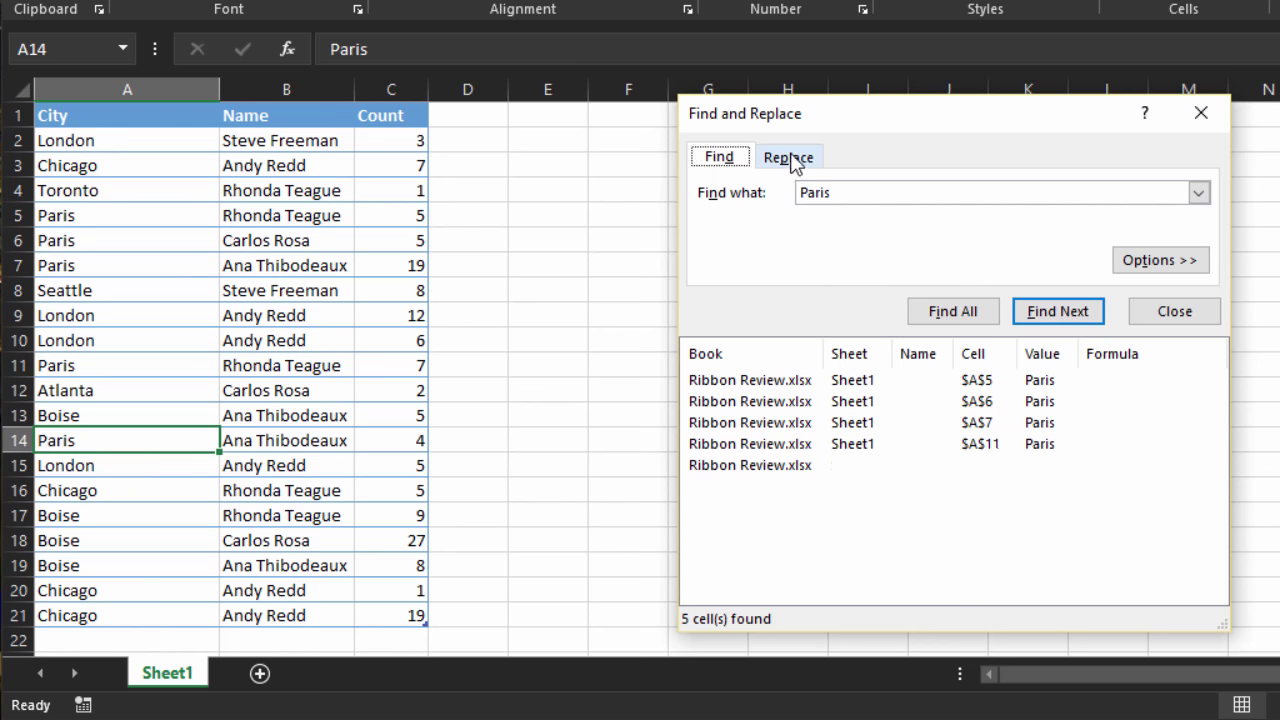
double_click(810, 195)
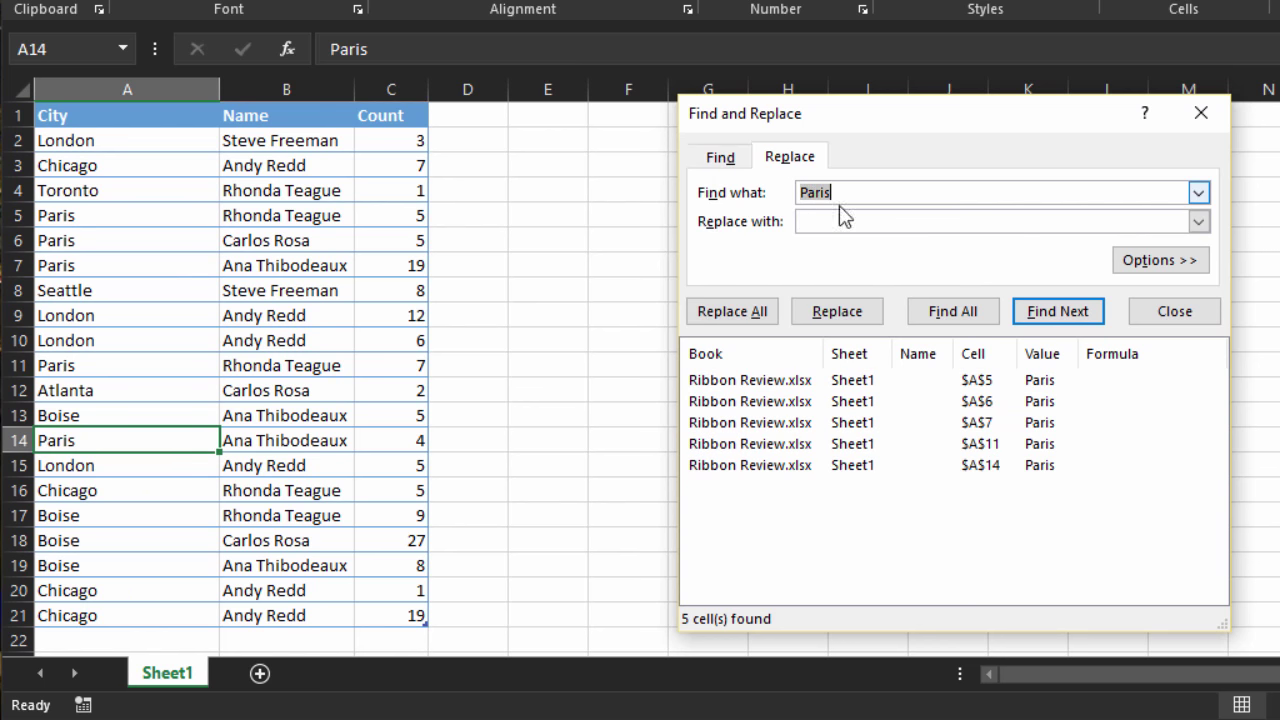
left_click(840, 221)
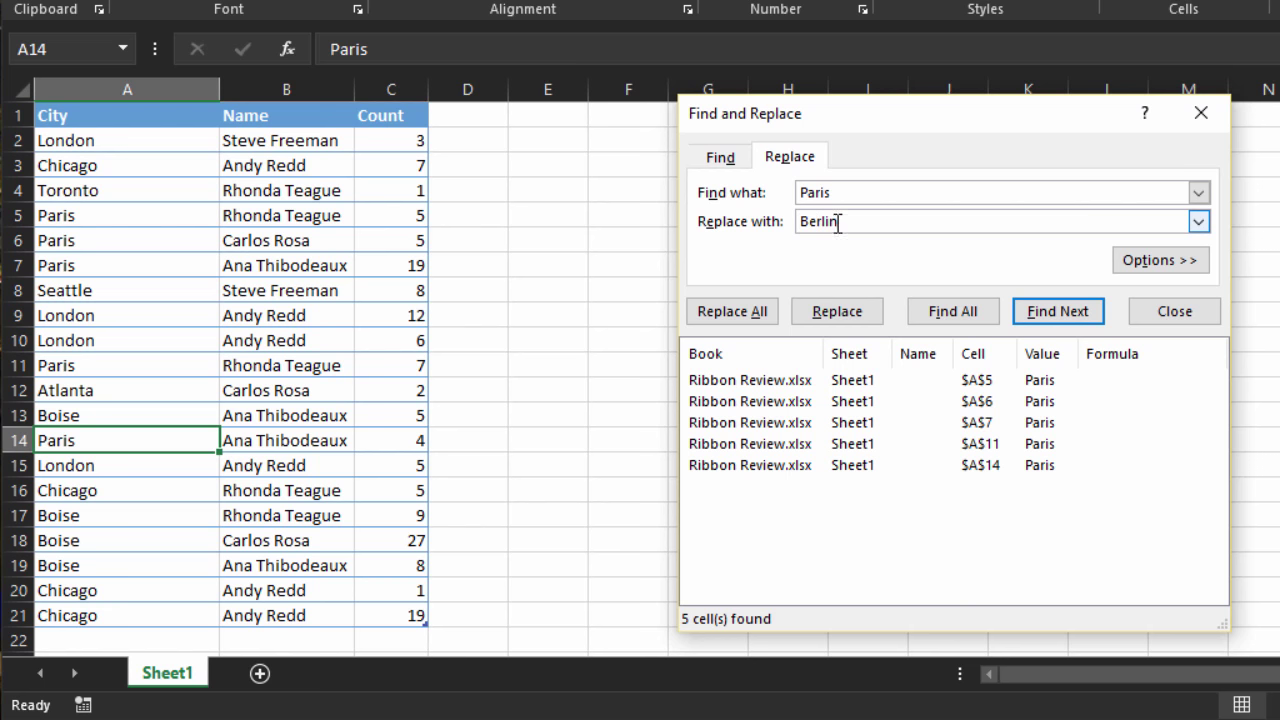
left_click(836, 311)
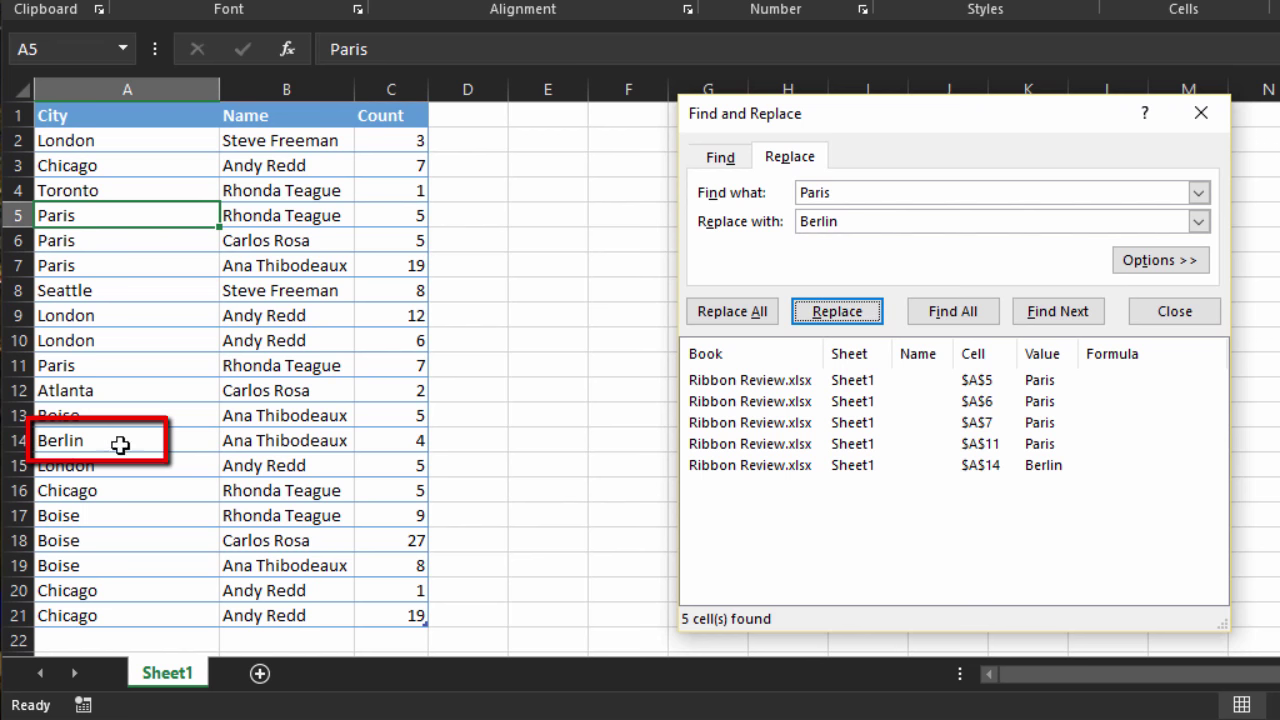
left_click(758, 320)
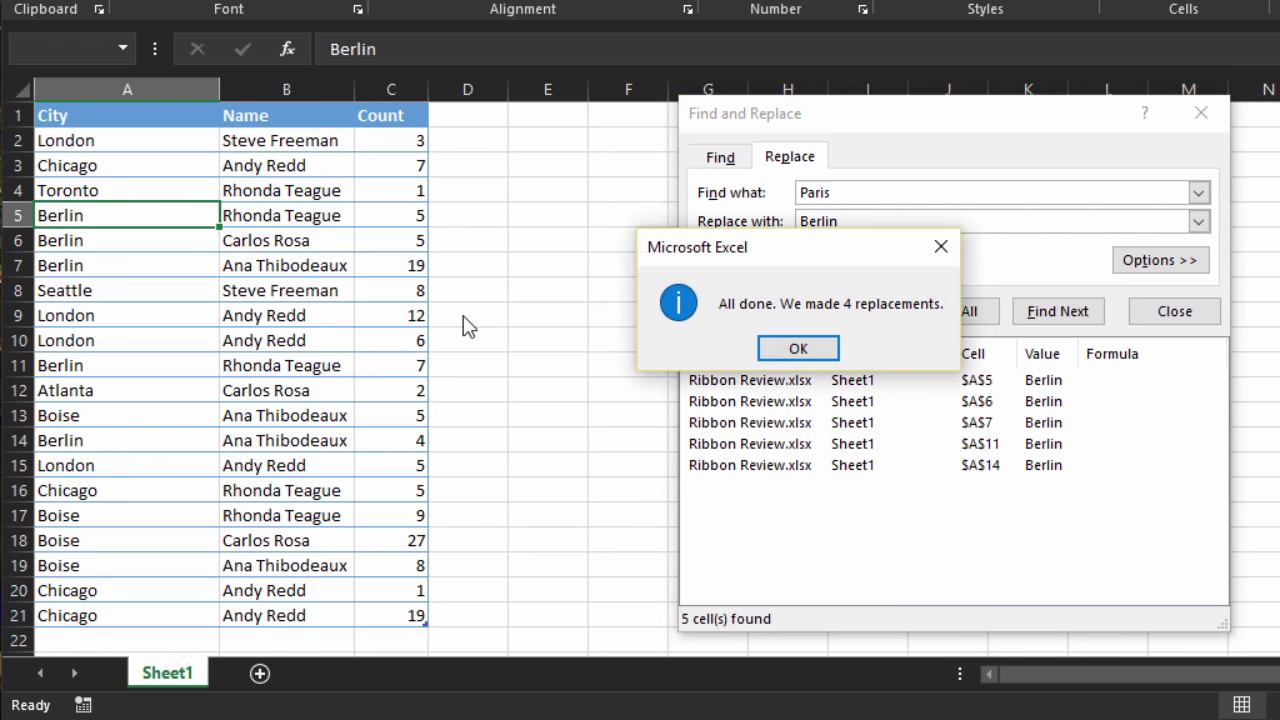
left_click(805, 348)
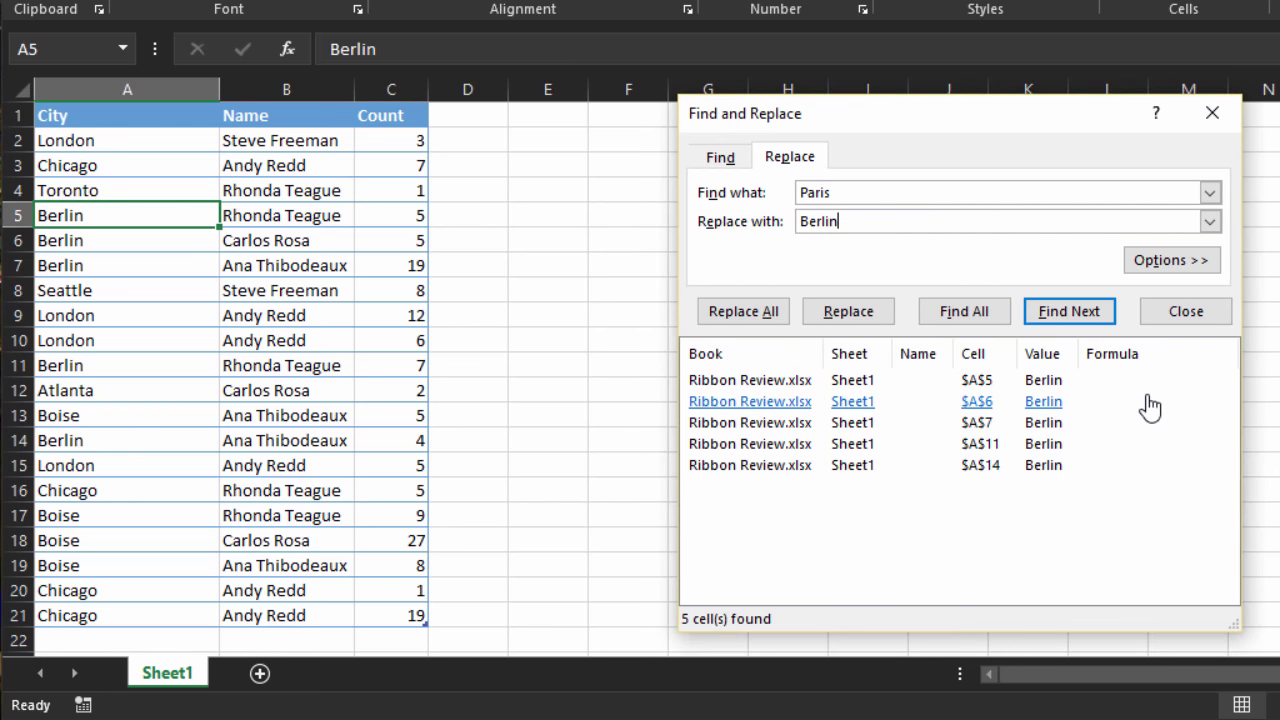
left_click(1160, 262)
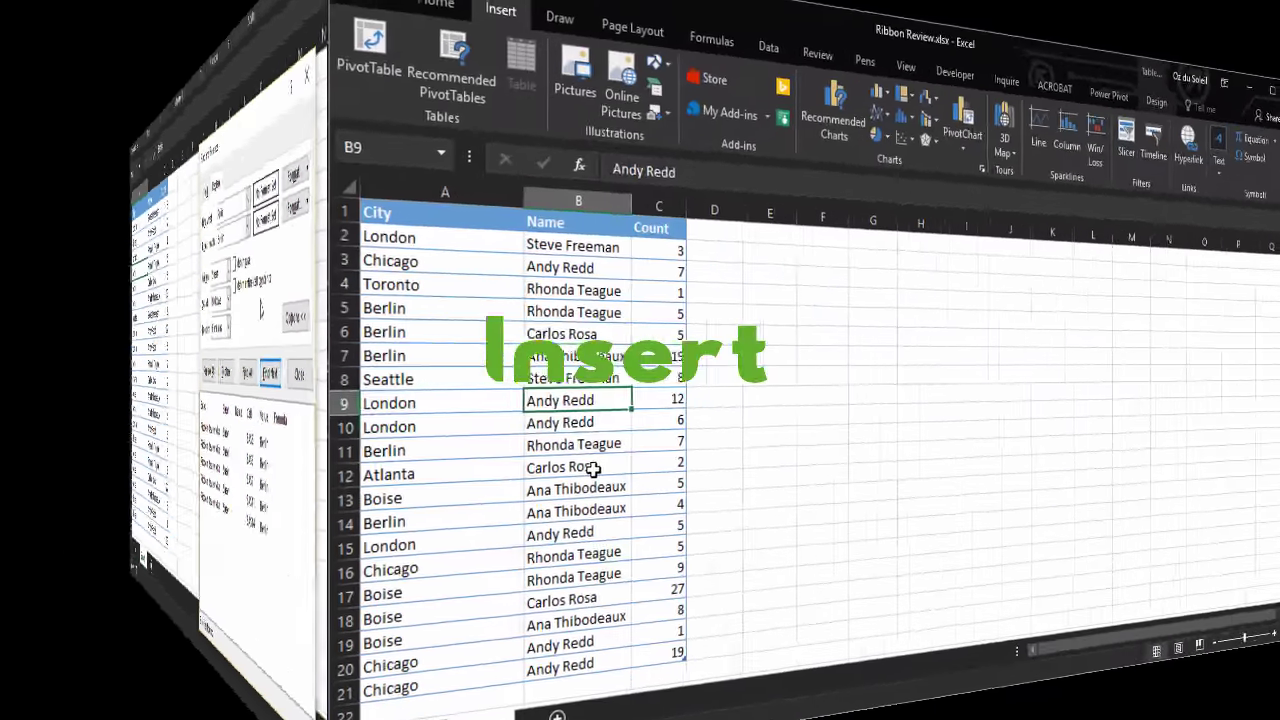
Create a PivotTable from the table on a new worksheet.
left_click(886, 465)
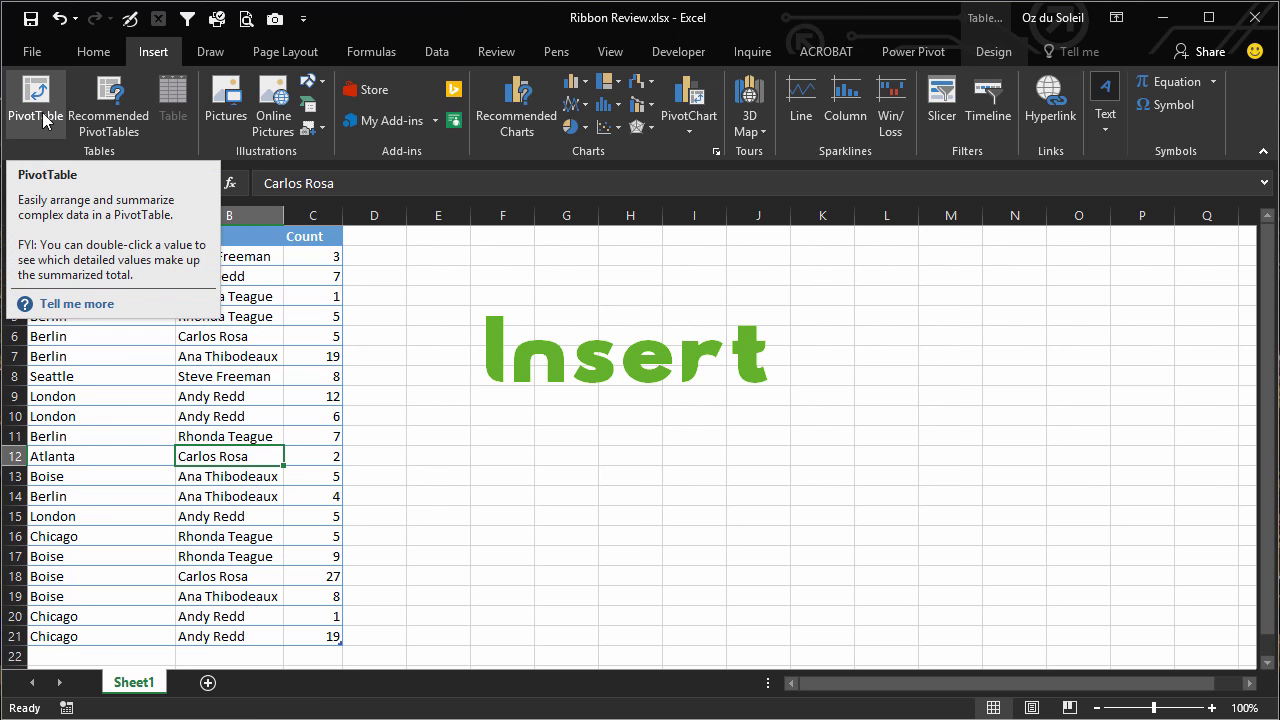
left_click(121, 453)
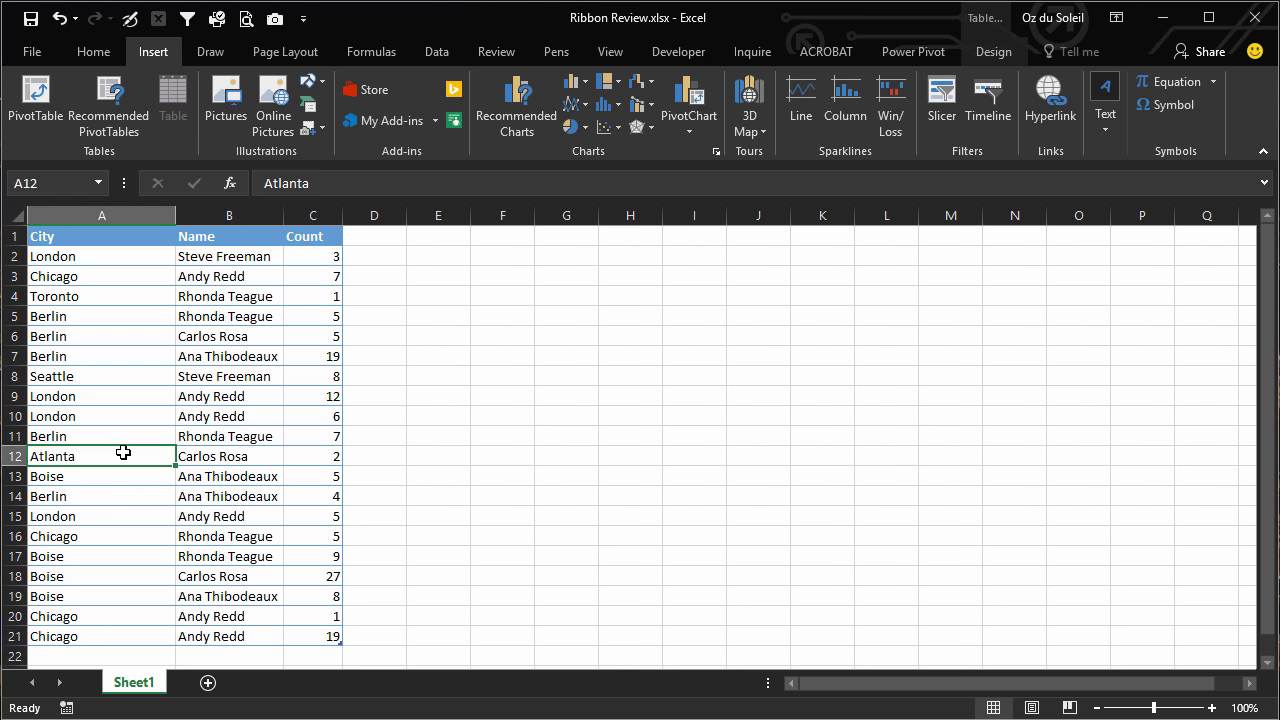
left_click(158, 322)
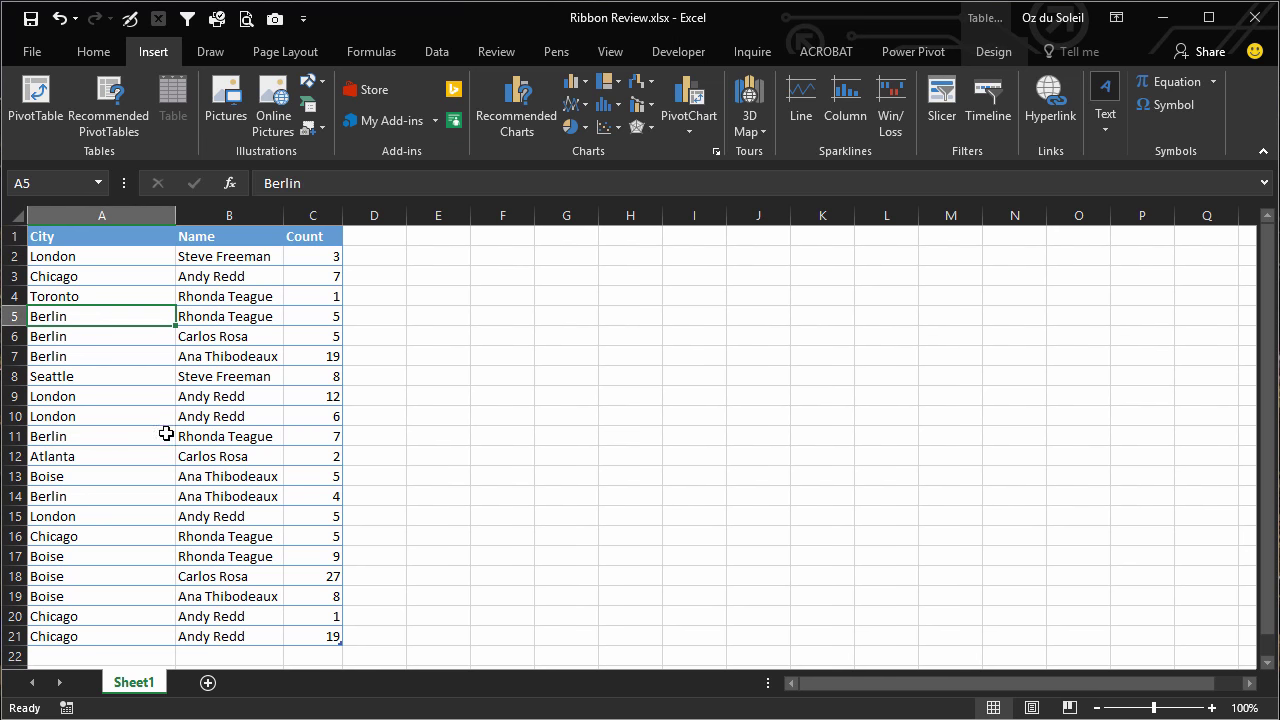
left_click(38, 92)
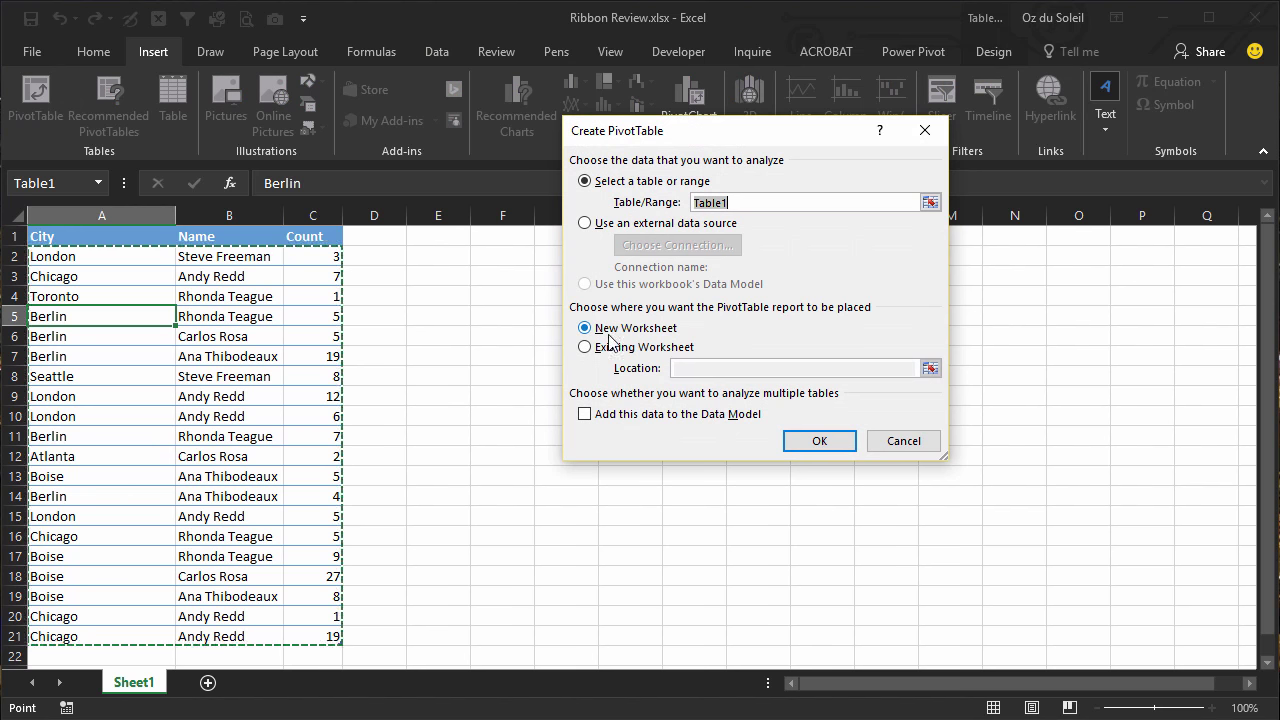
left_click(829, 442)
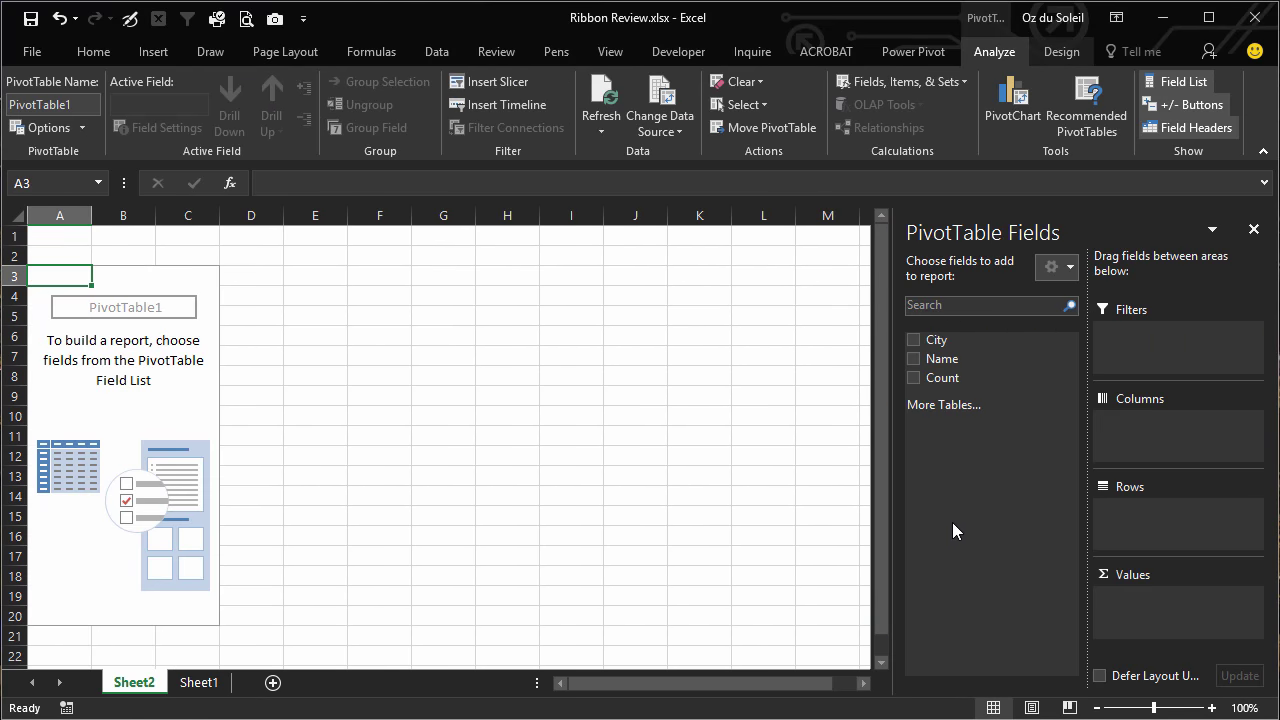
Sum Count by City in the pivot, select the Berlin row, and return to the source sheet.
left_click_drag(946, 378, 1170, 630)
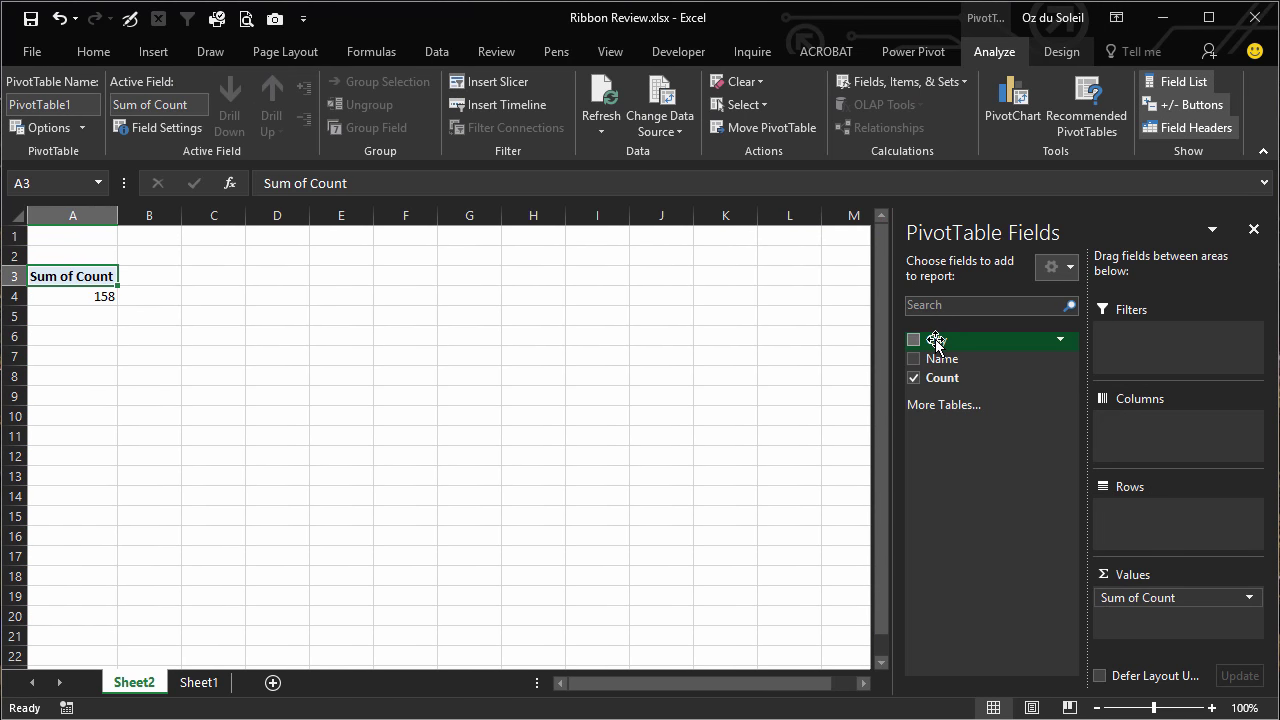
left_click_drag(1115, 497, 1167, 542)
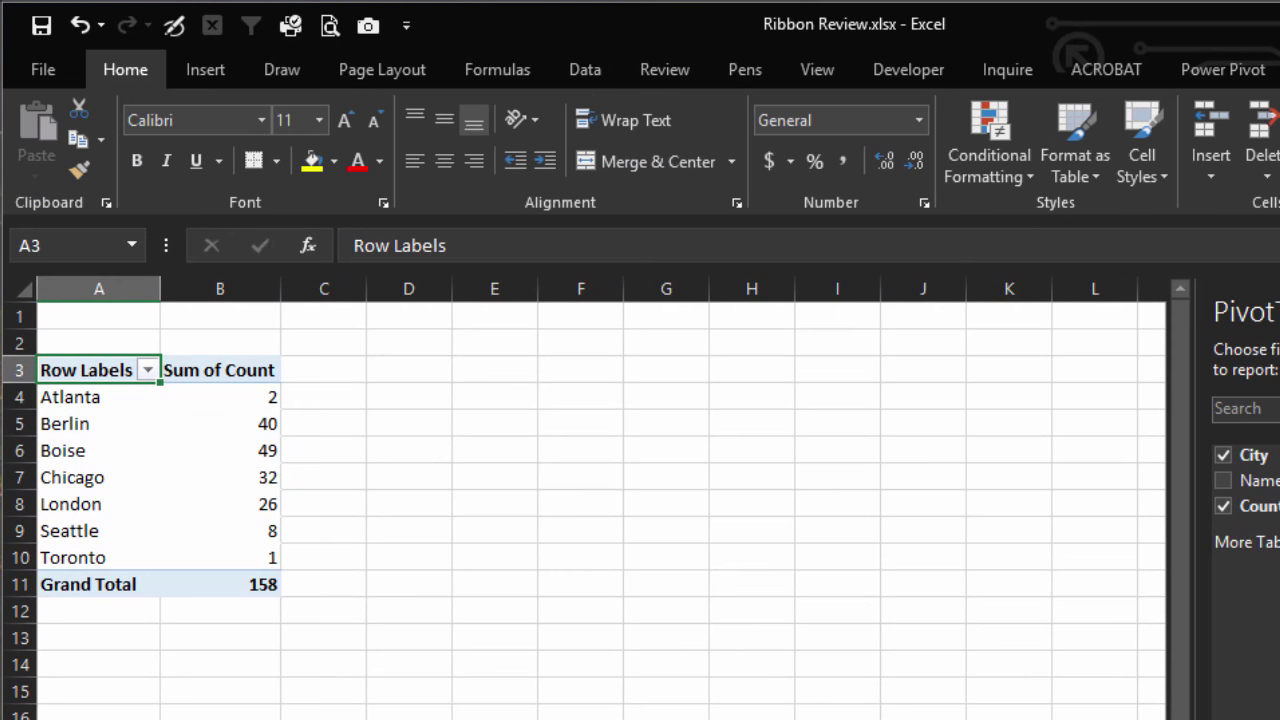
left_click_drag(77, 423, 237, 429)
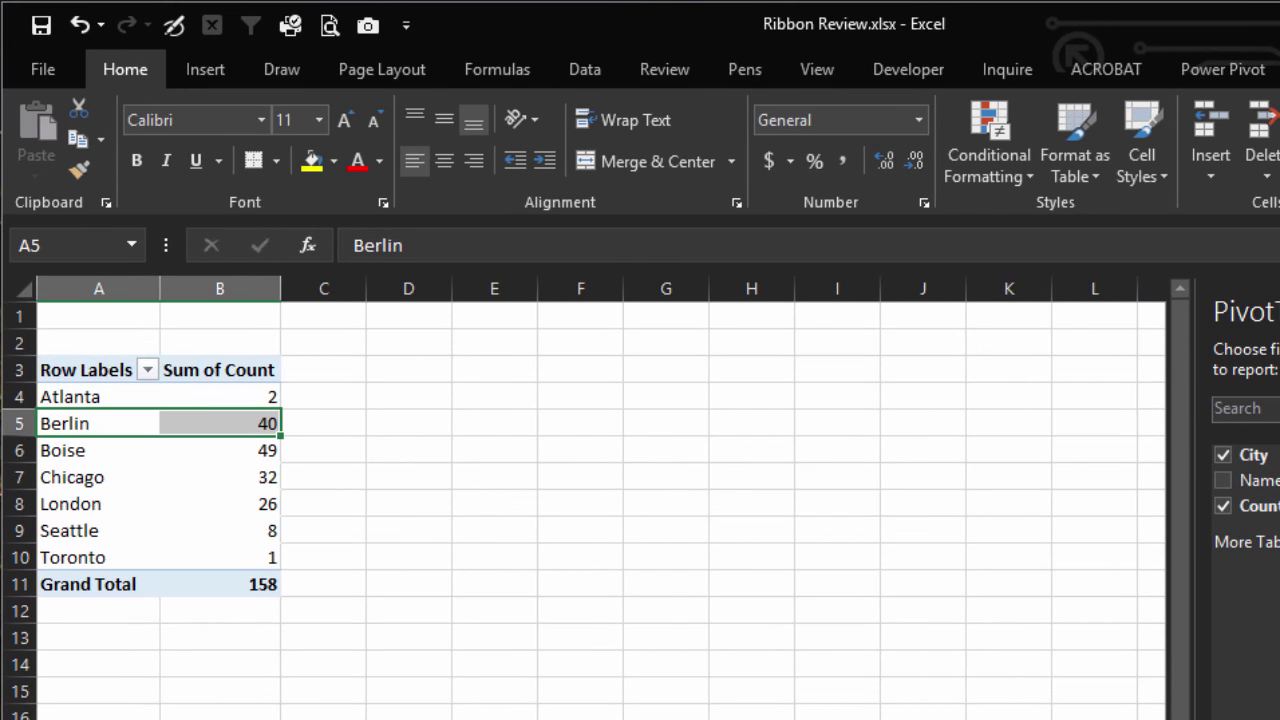
key("ctrl+Page_Down")
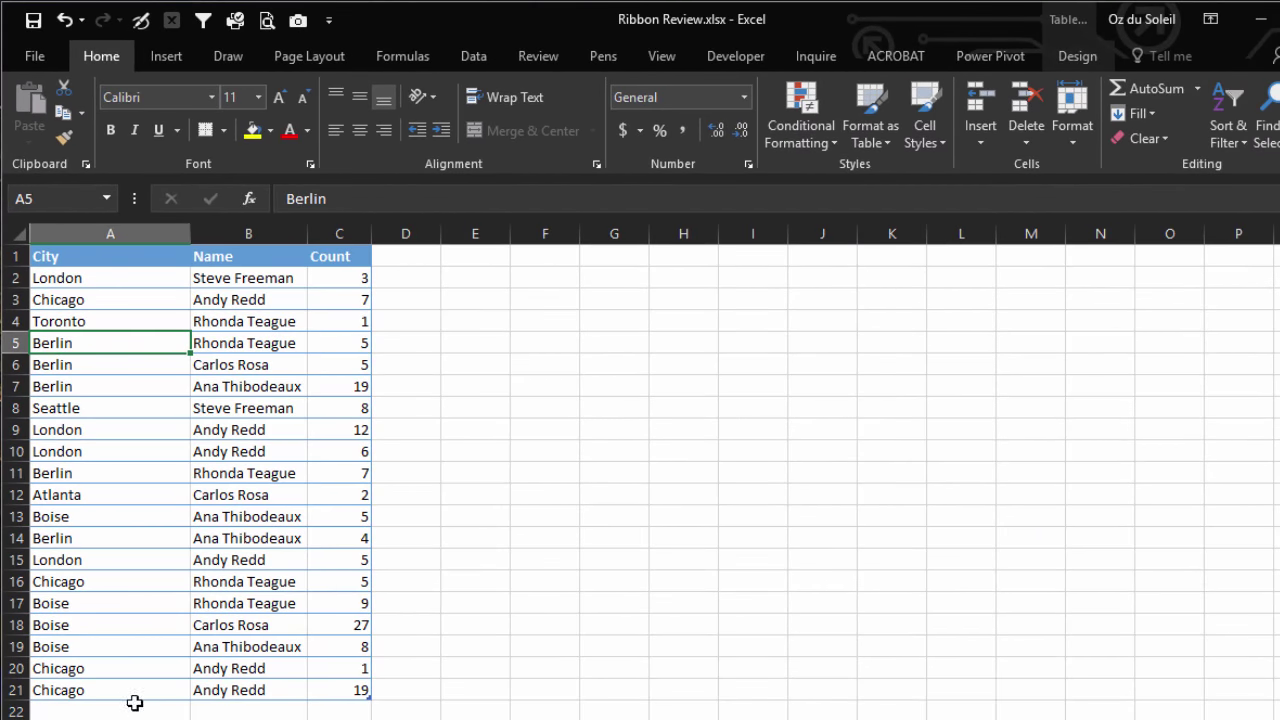
Draw a rounded rectangle beside the table, then select B9 and open Insert Slicers.
key("ctrl+Page_Up")
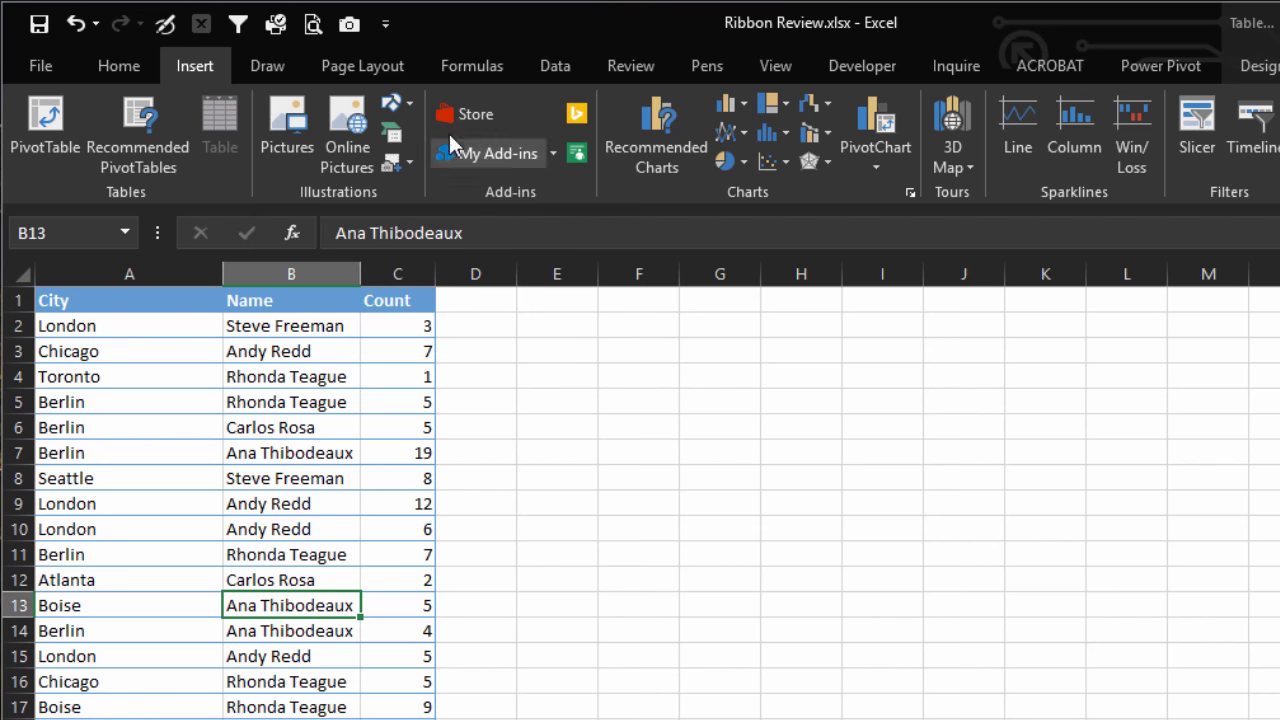
left_click(412, 100)
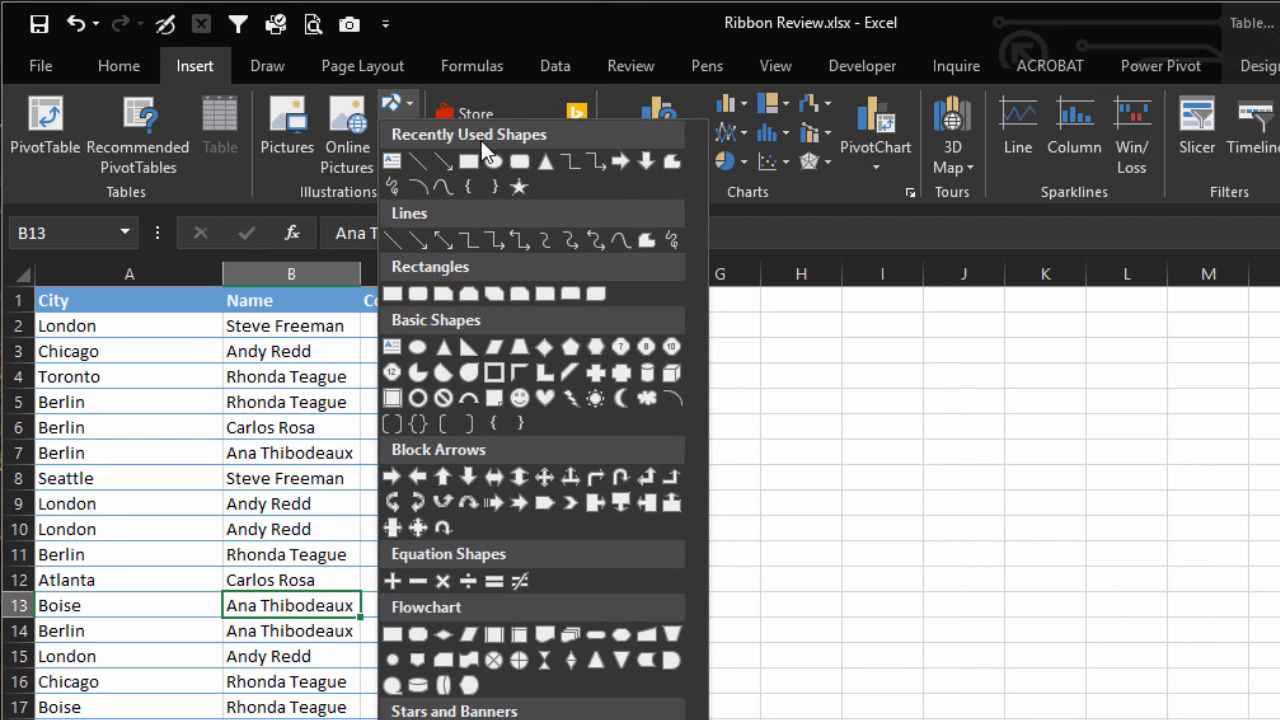
left_click(518, 163)
left_click_drag(634, 368, 989, 697)
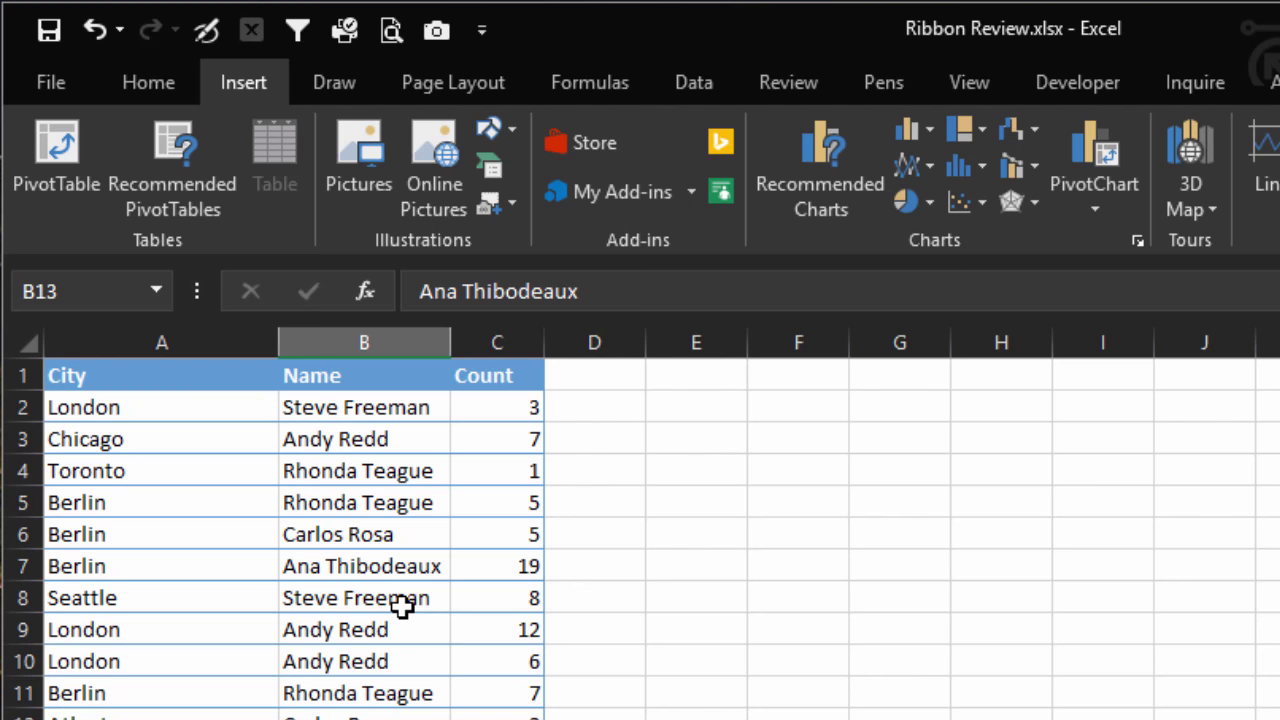
left_click(412, 628)
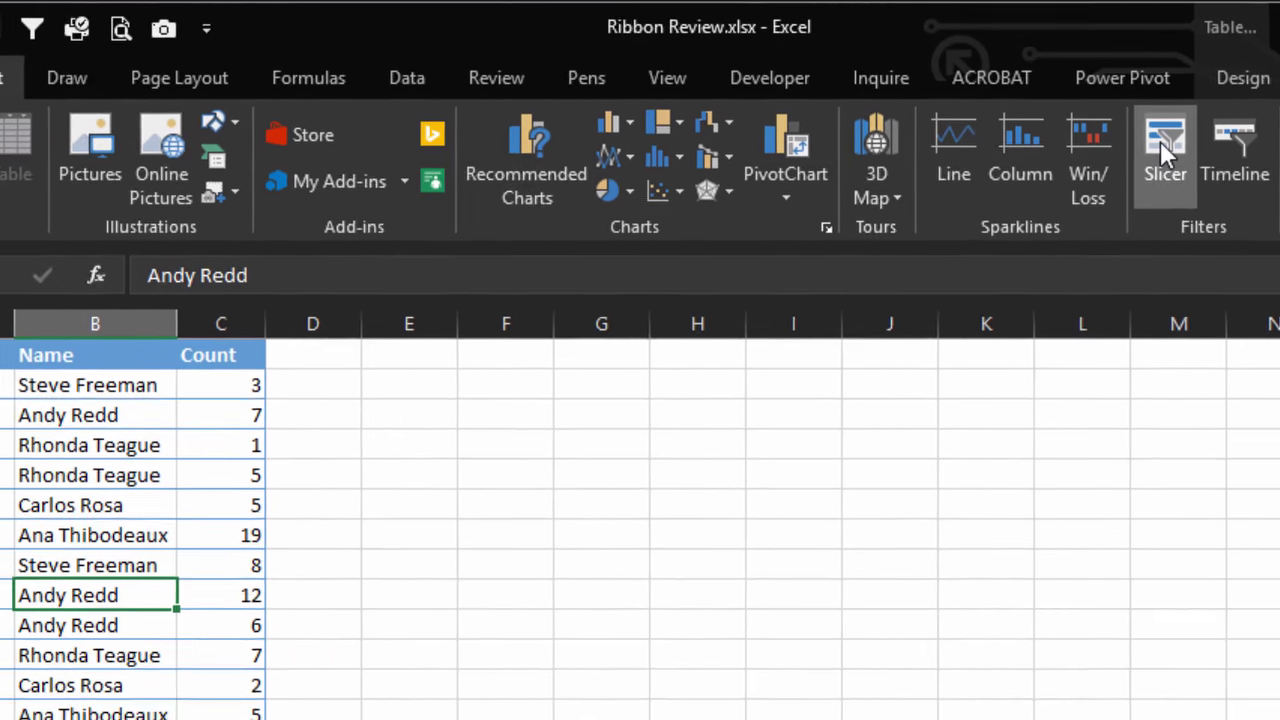
left_click(1140, 160)
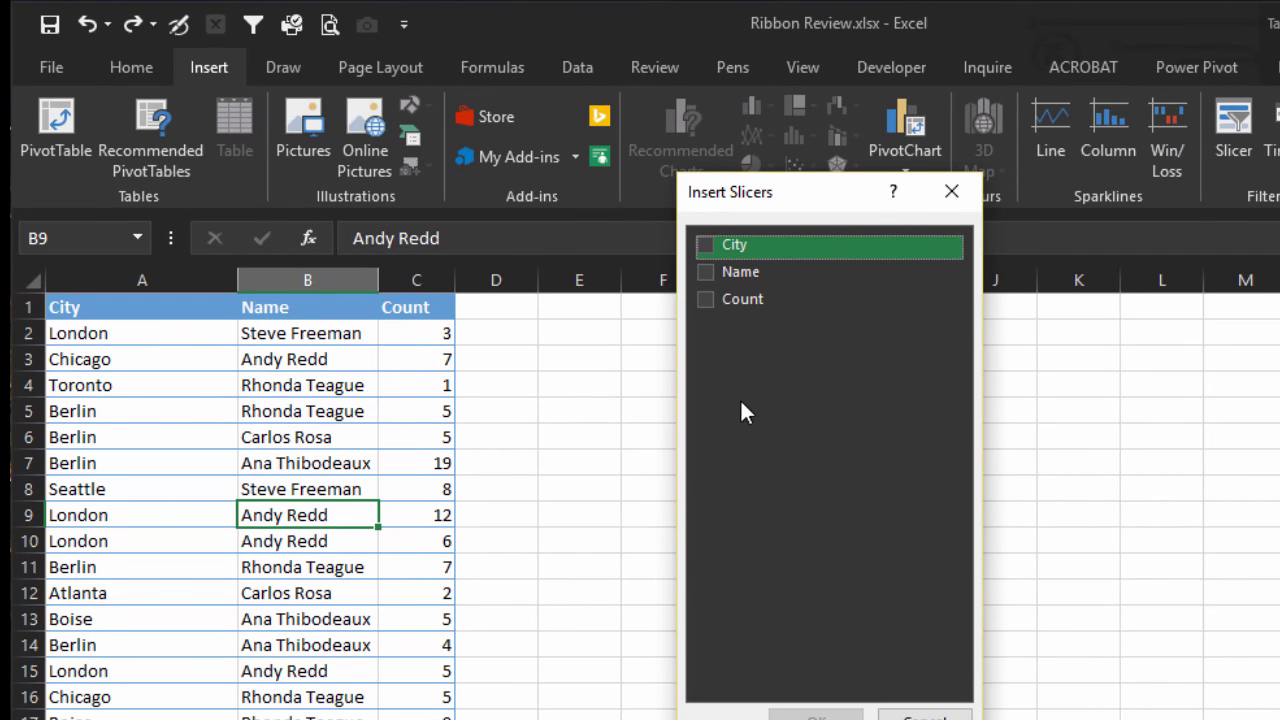
Add City and Name slicers and arrange them side by side.
left_click(705, 246)
left_click(706, 272)
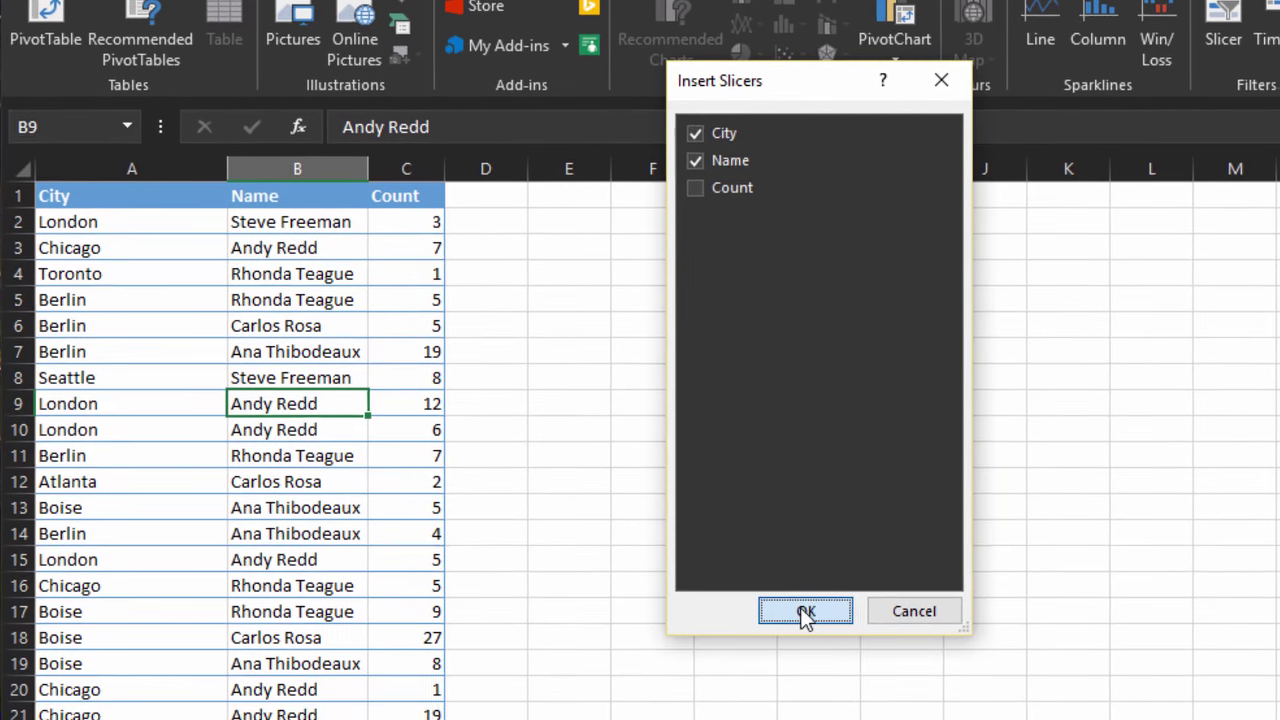
left_click(815, 716)
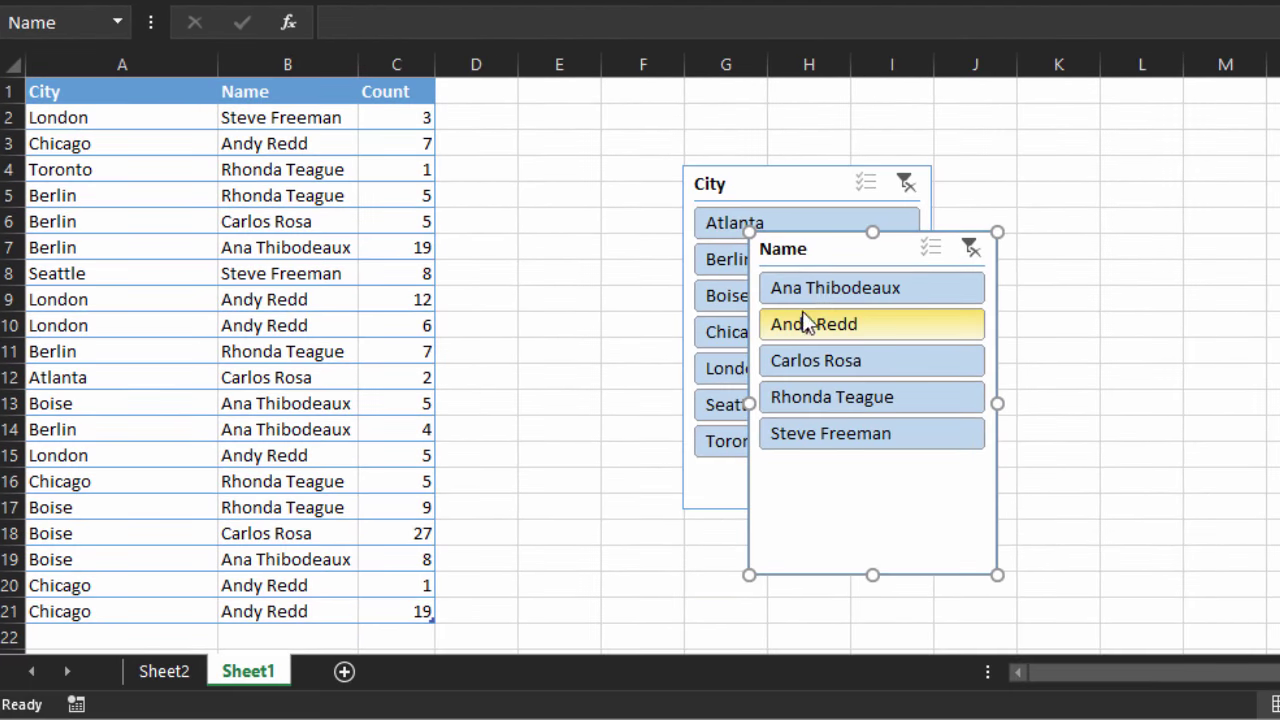
left_click_drag(833, 299, 1056, 213)
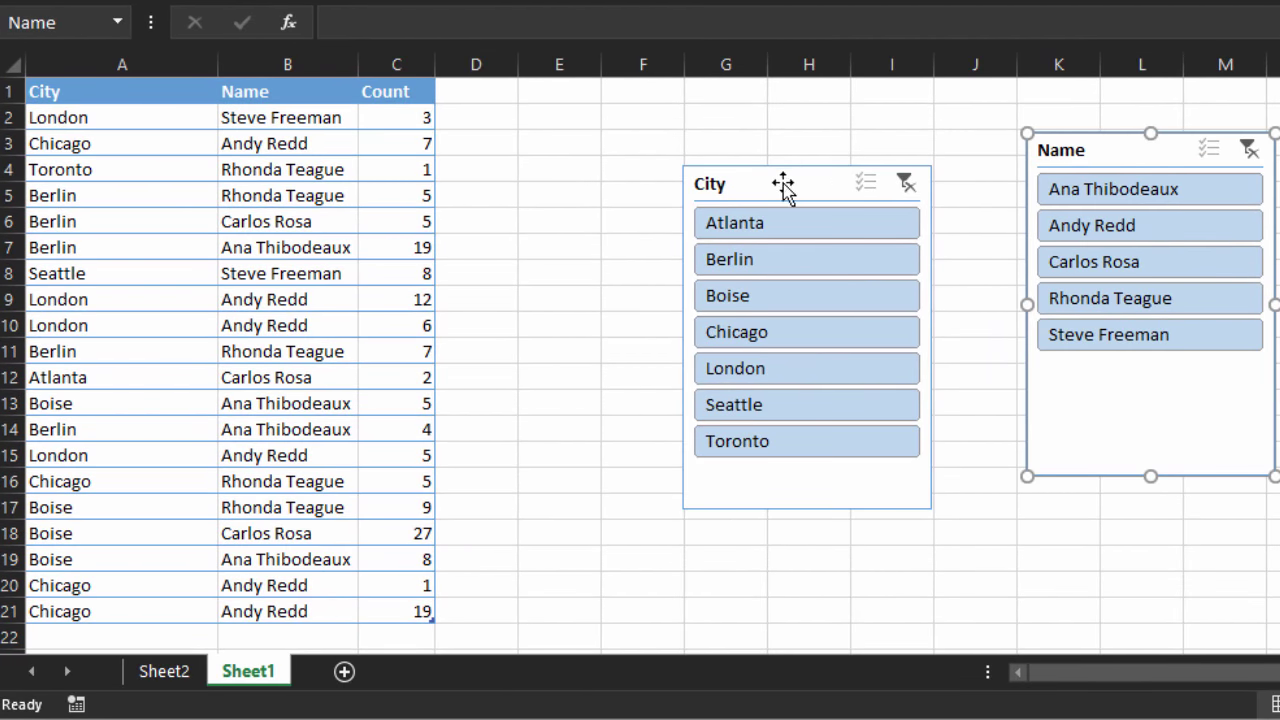
left_click_drag(780, 183, 727, 130)
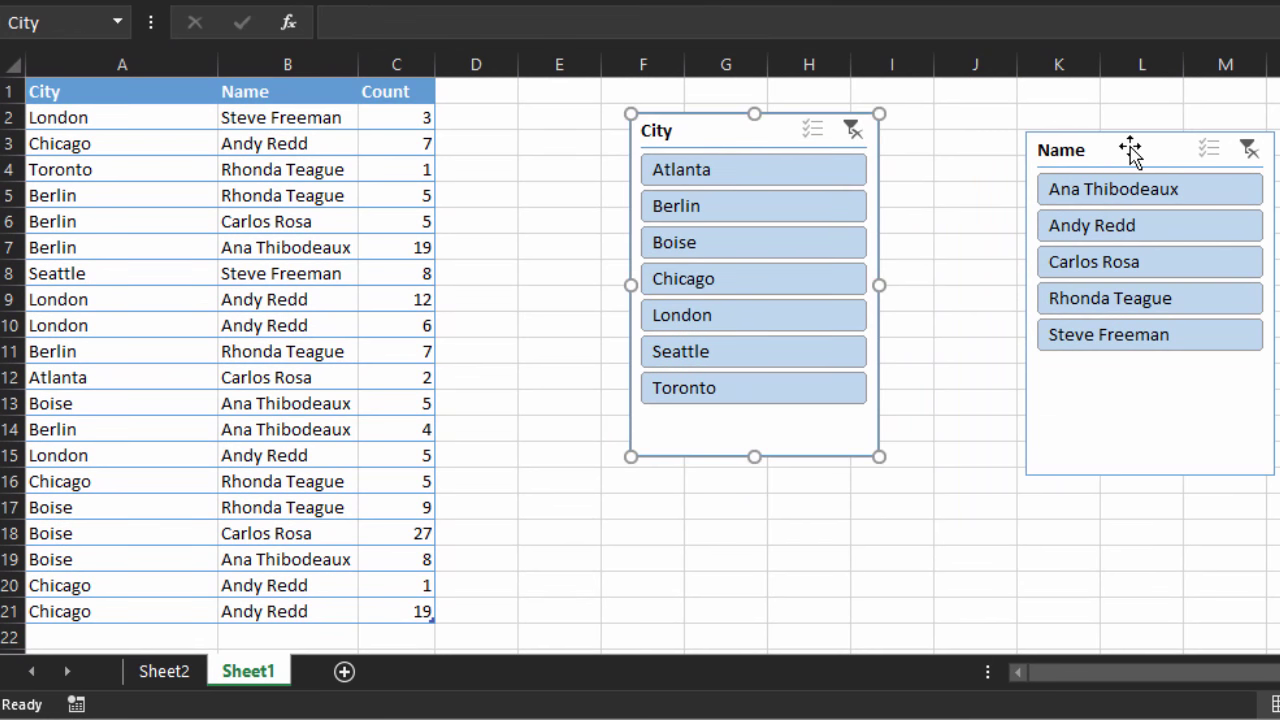
left_click_drag(1131, 149, 1000, 135)
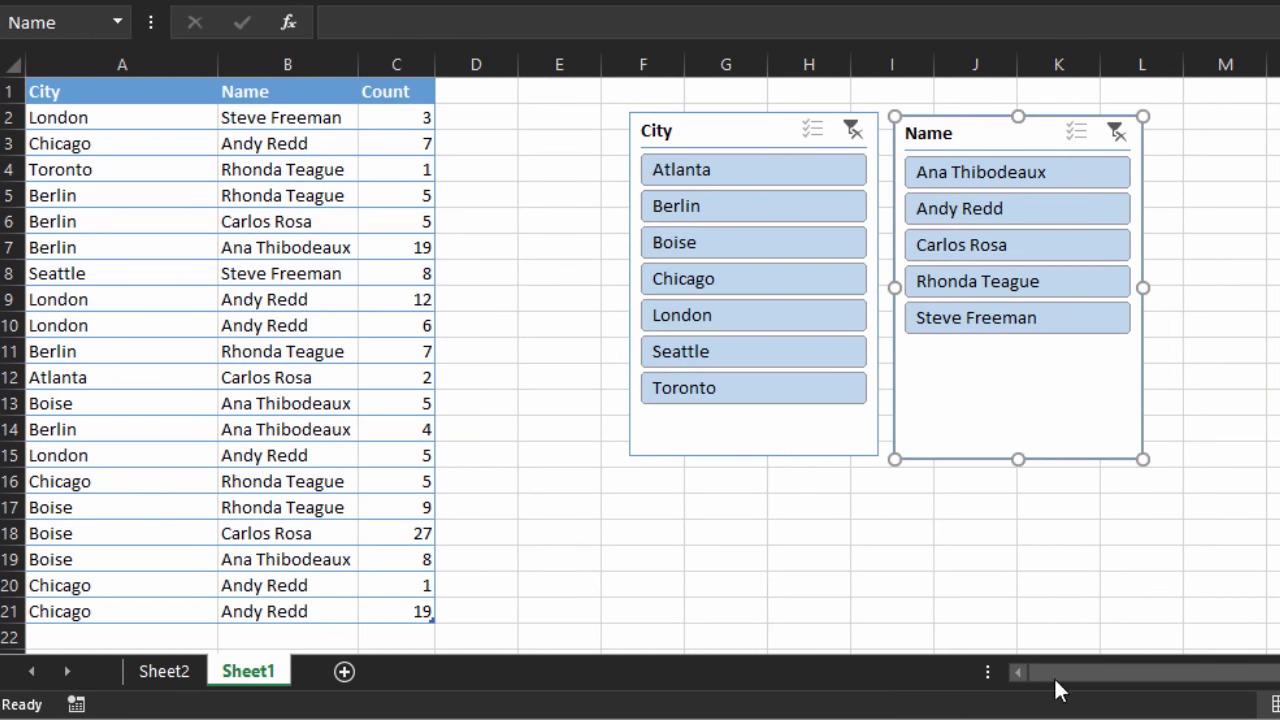
left_click(672, 208)
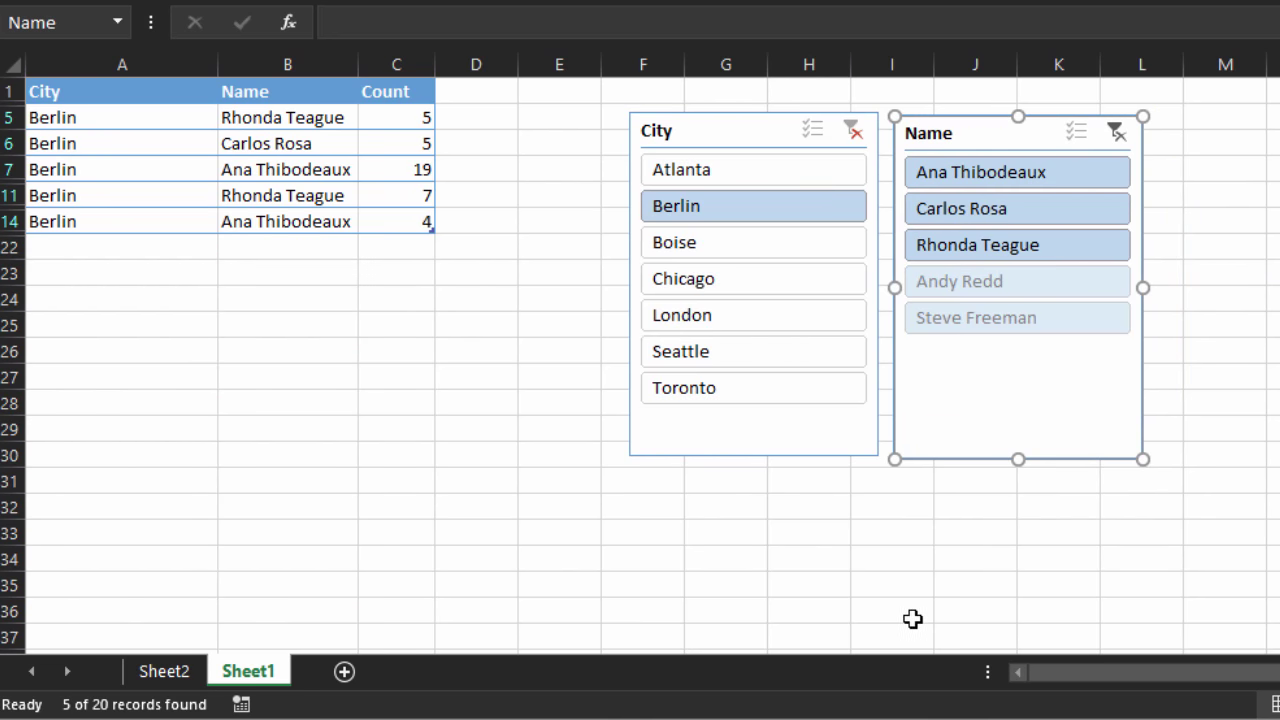
left_click(949, 243)
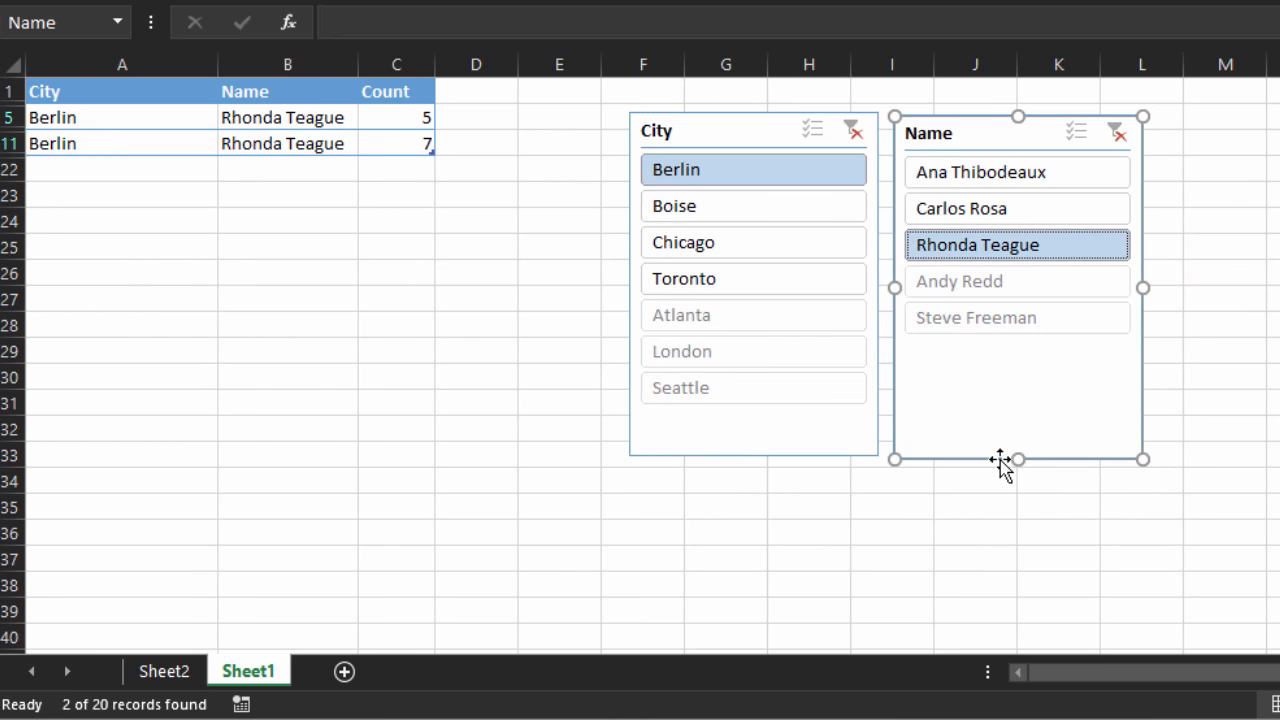
left_click(855, 133)
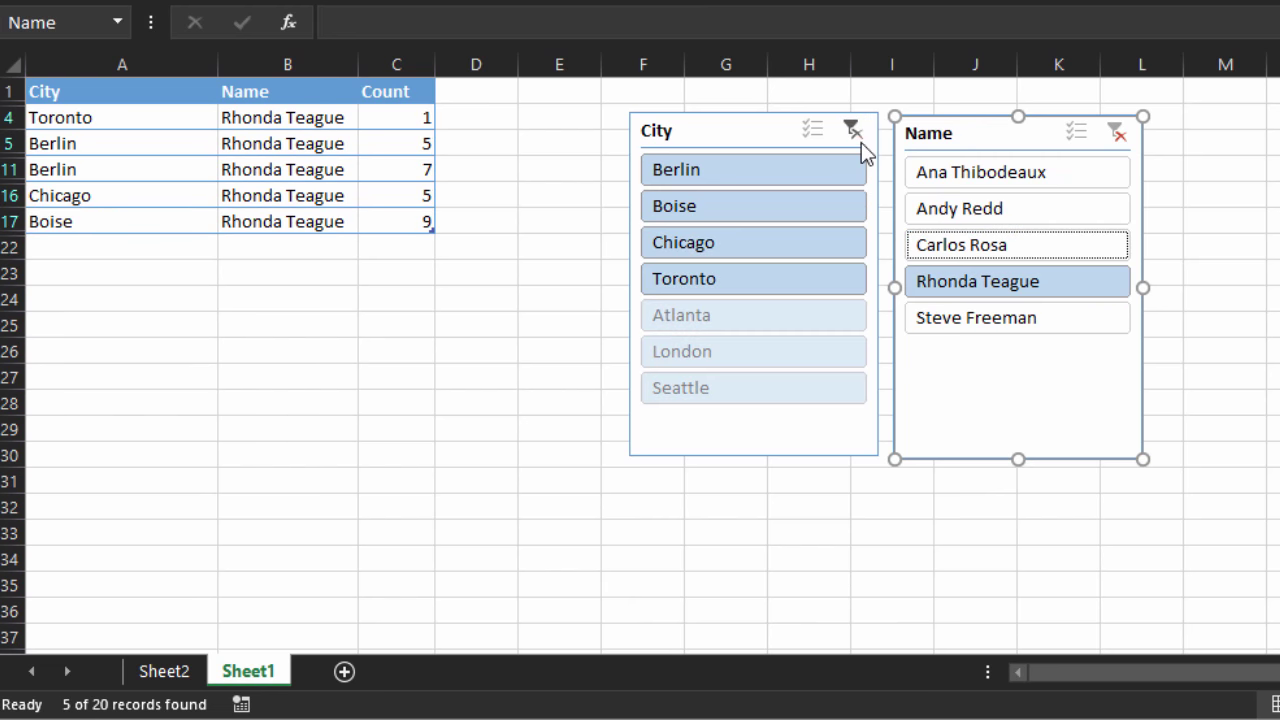
left_click(1118, 134)
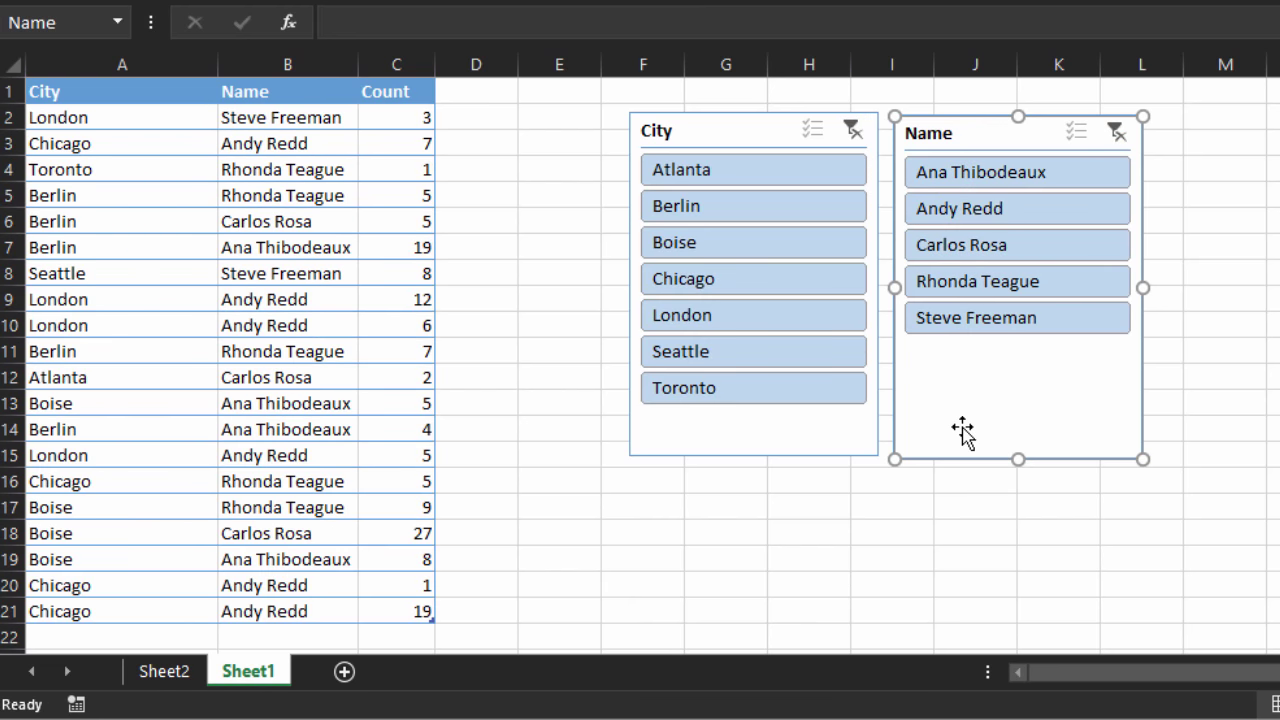
left_click(987, 176)
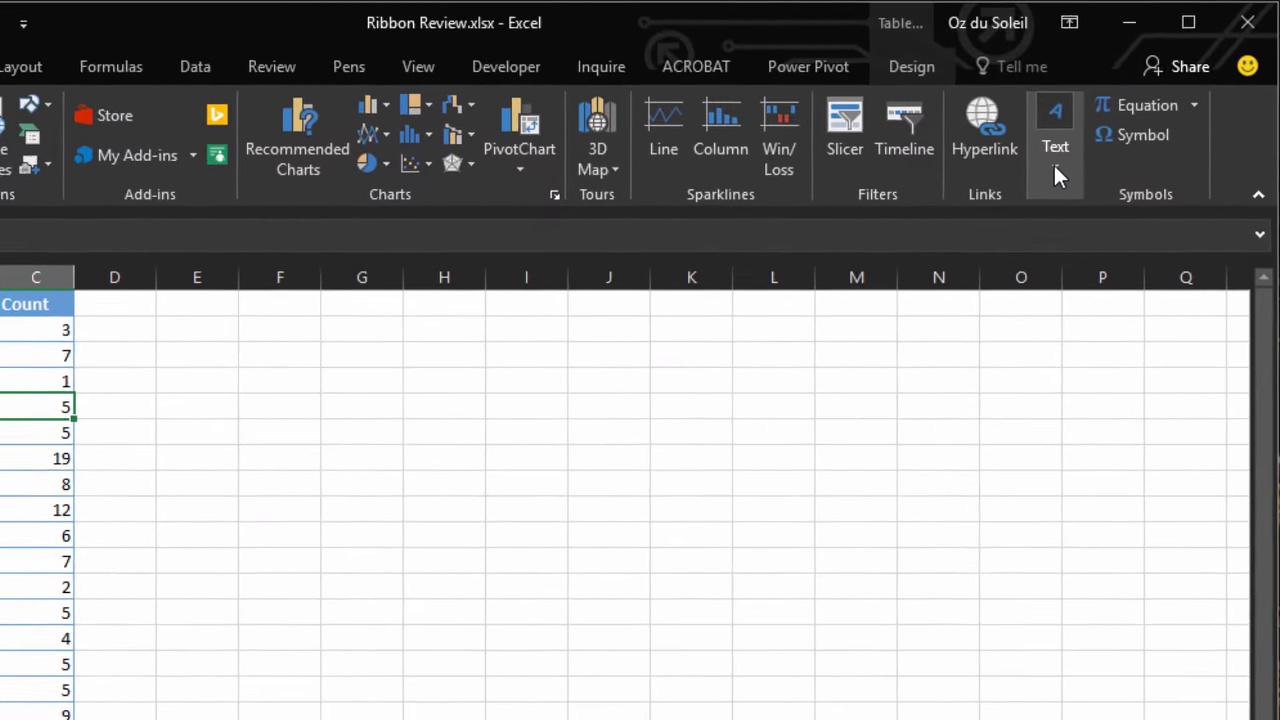
Insert blue reflected WordArt reading 'Excel Ignited!' and move it up beside the table.
left_click(1055, 165)
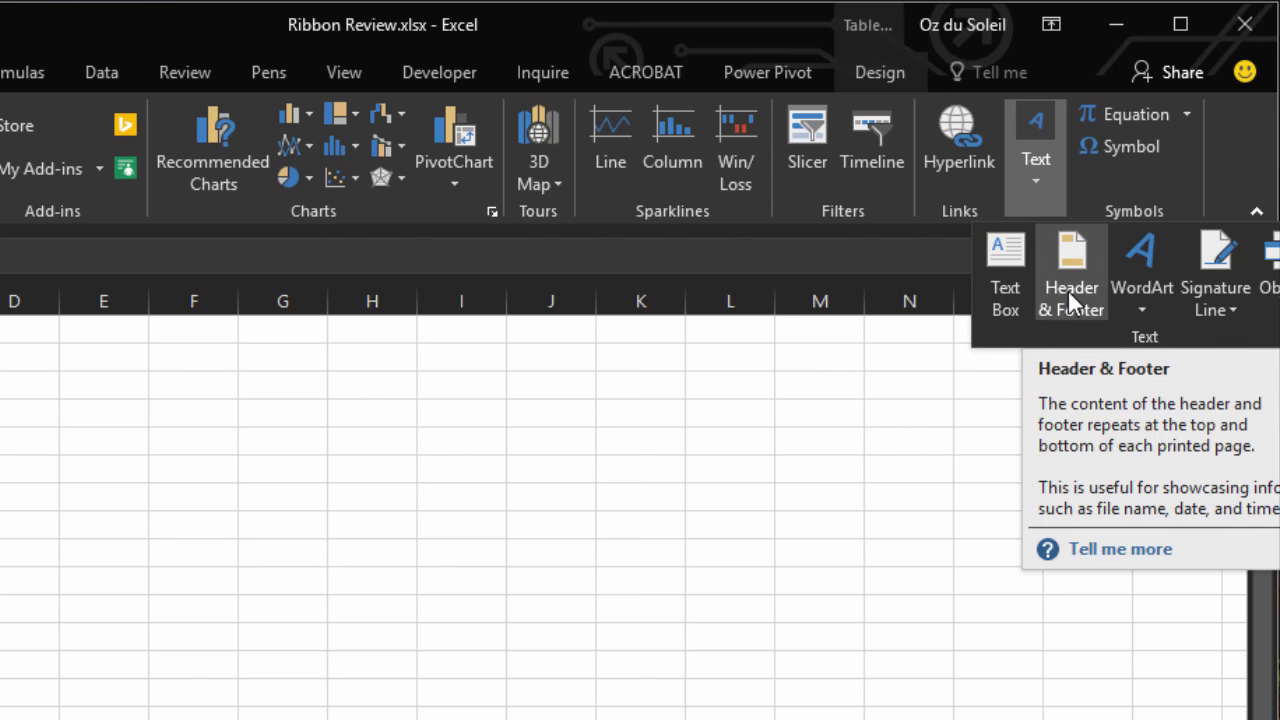
left_click(1133, 284)
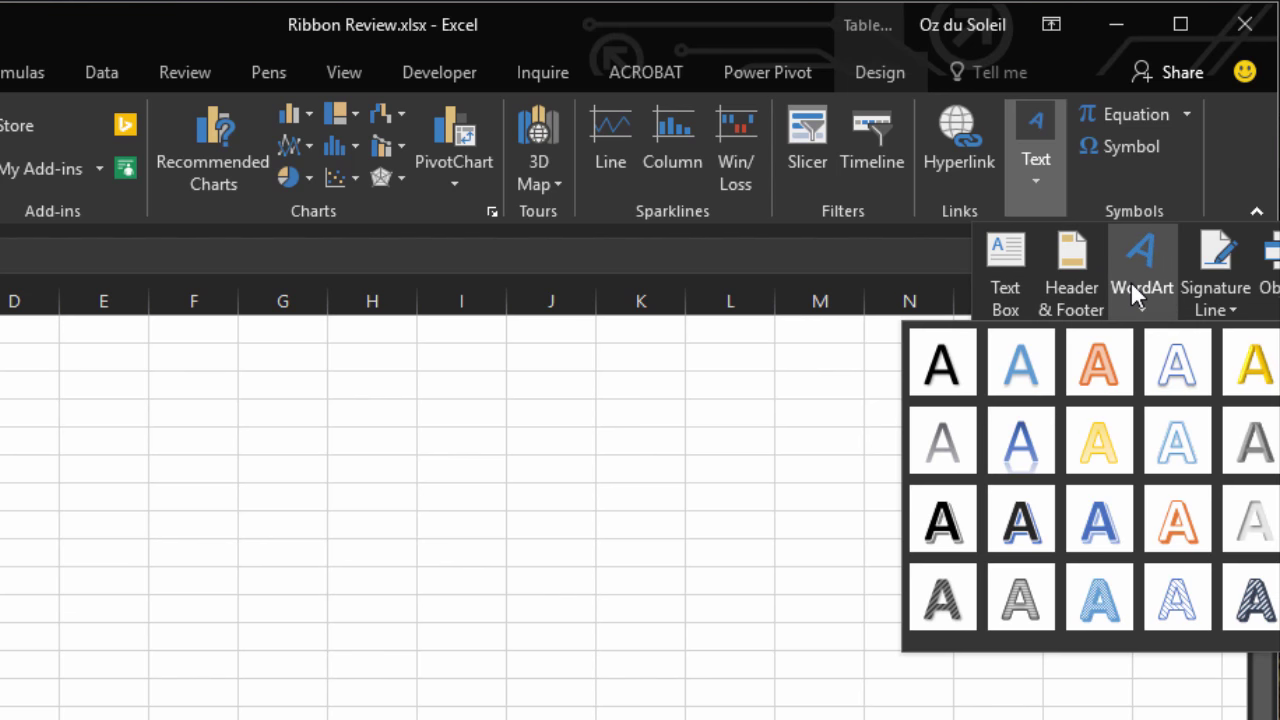
left_click(1020, 447)
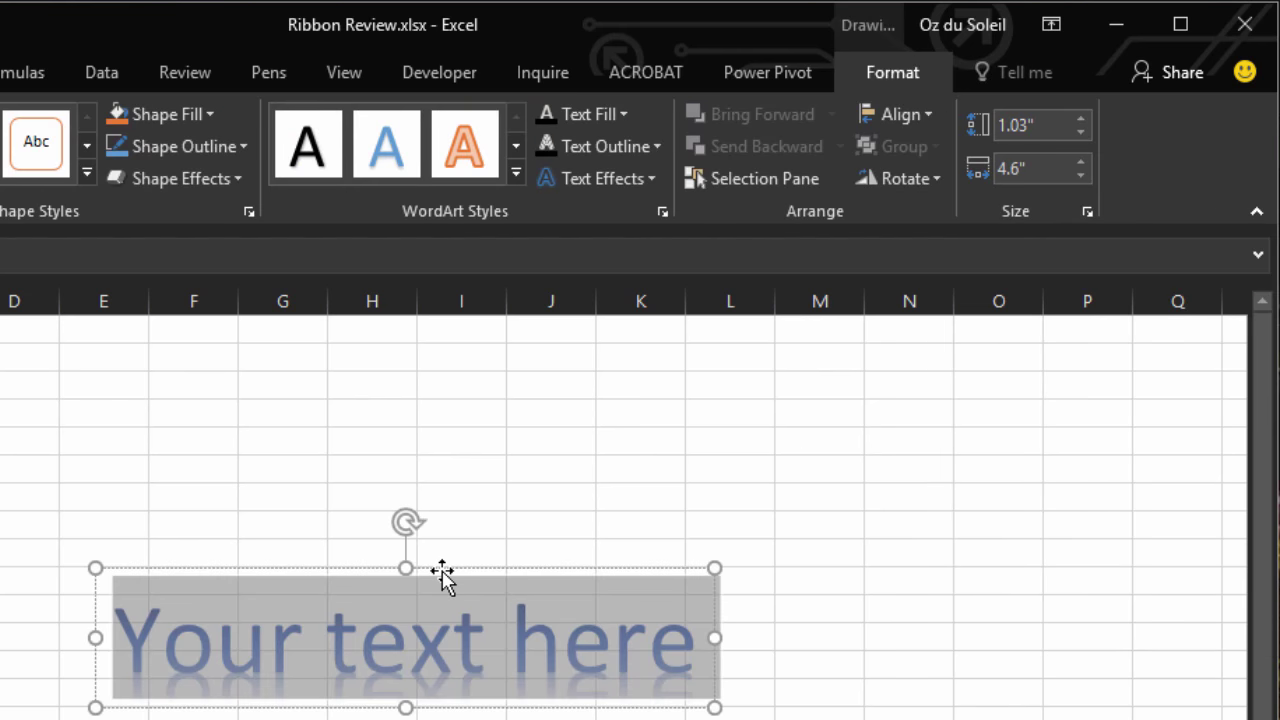
type("Excel I")
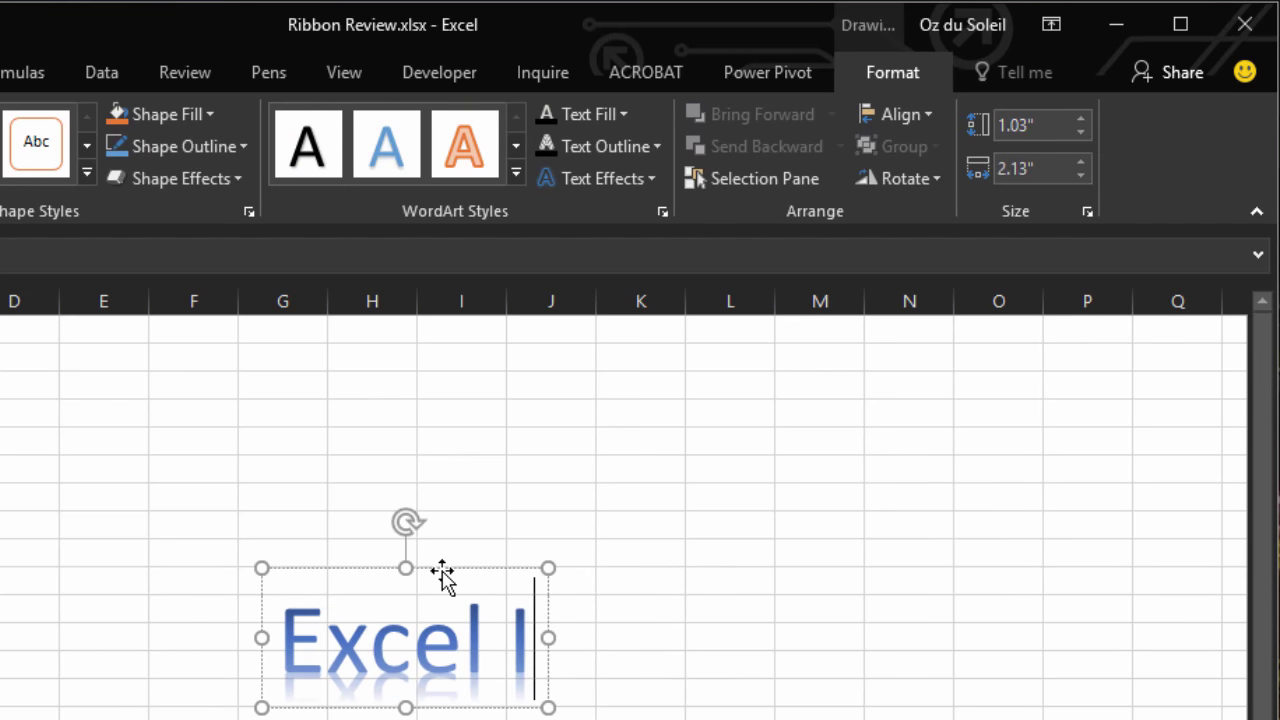
type("gnited!")
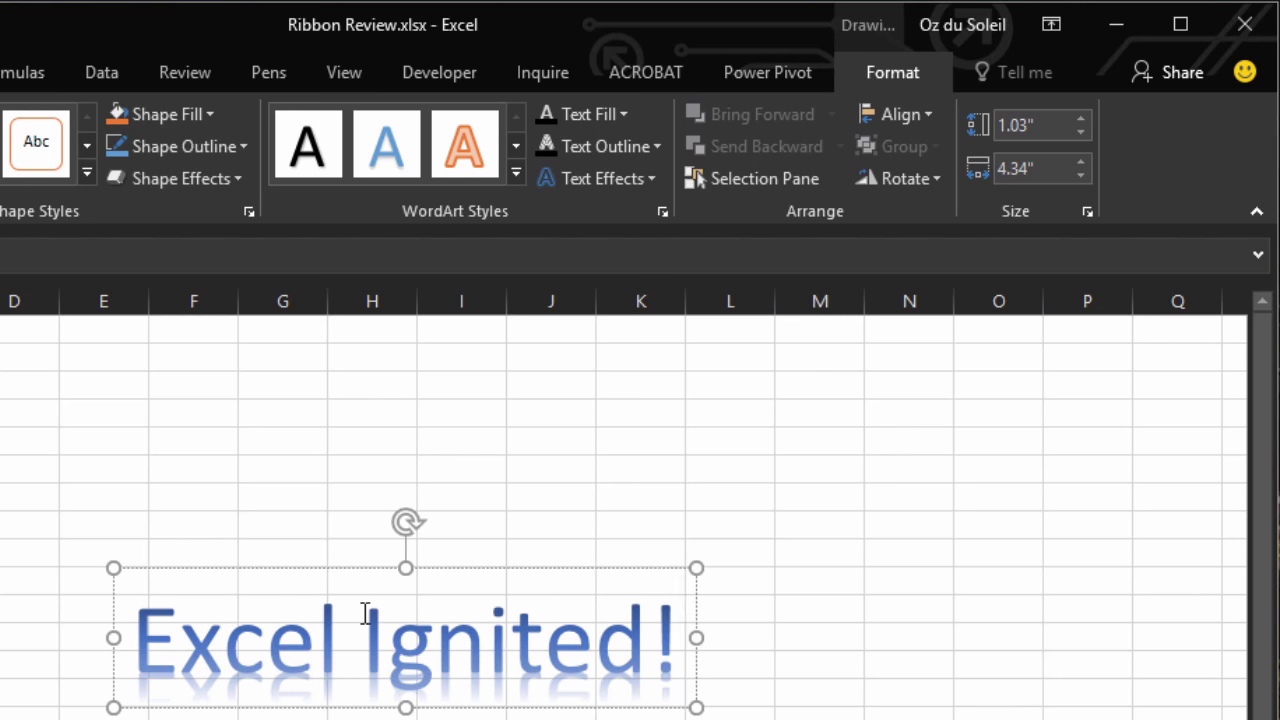
left_click(296, 567)
left_click_drag(292, 555, 224, 377)
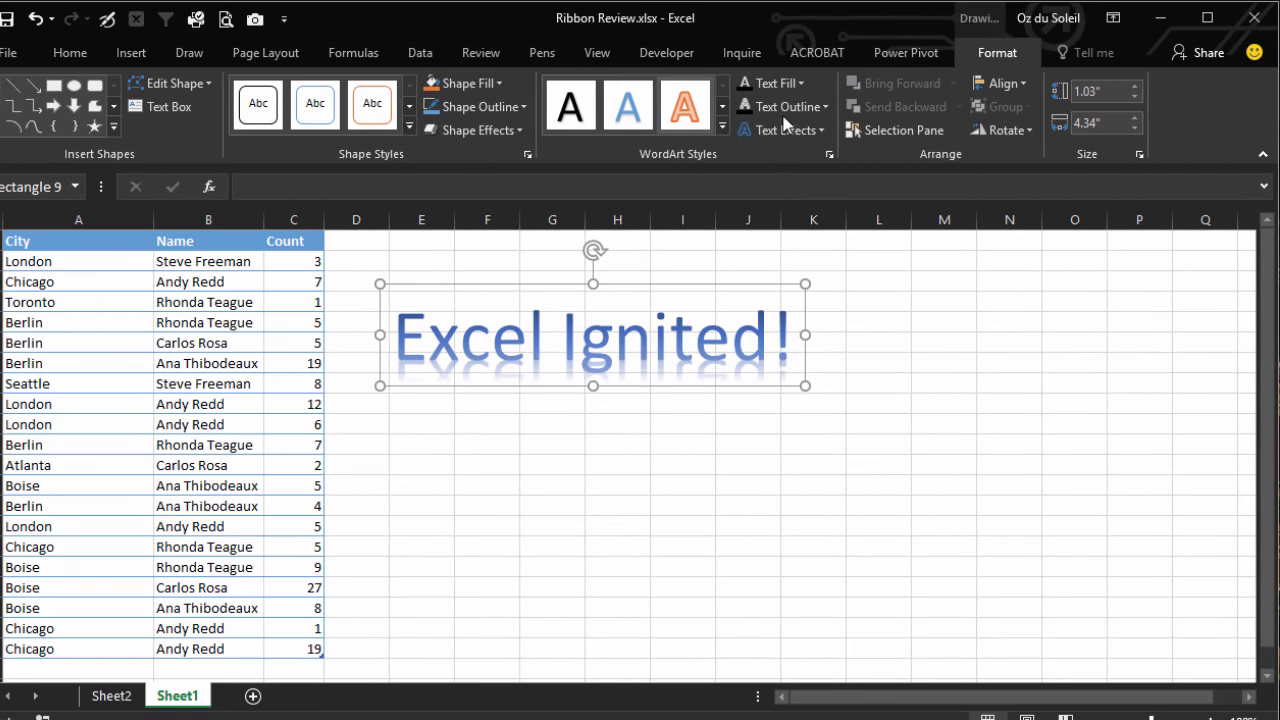
left_click(545, 543)
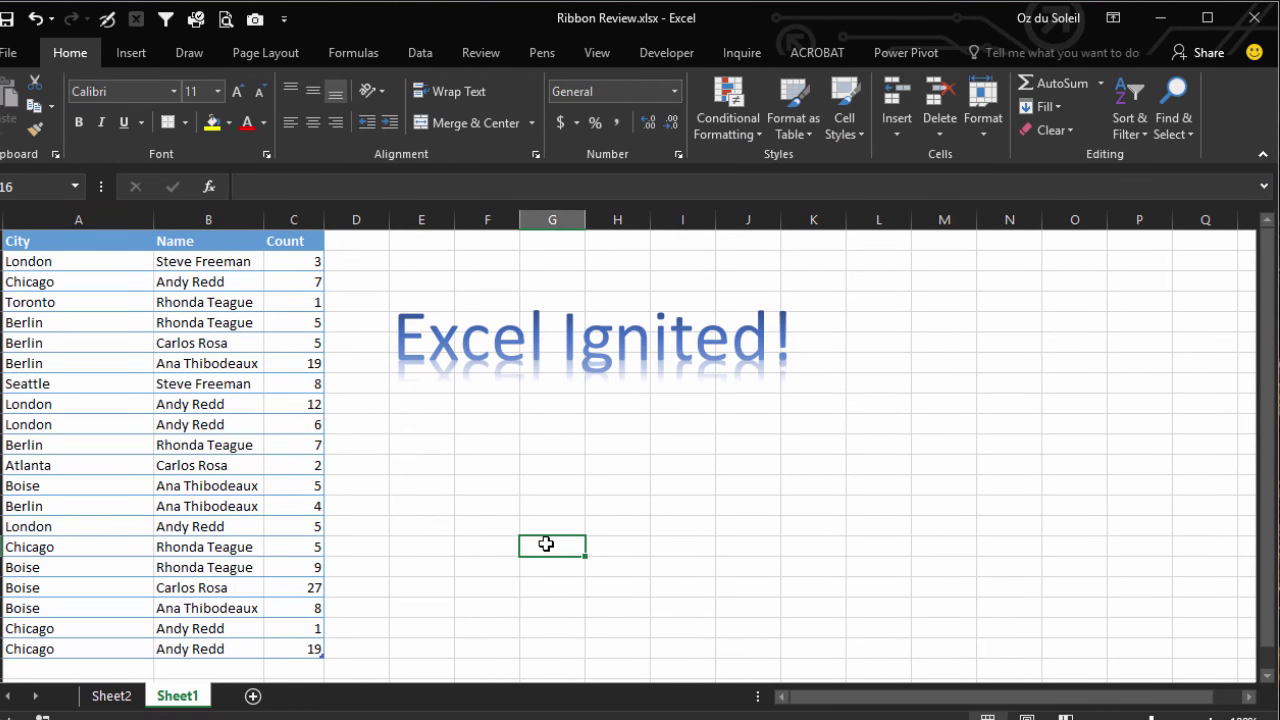
left_click(513, 321)
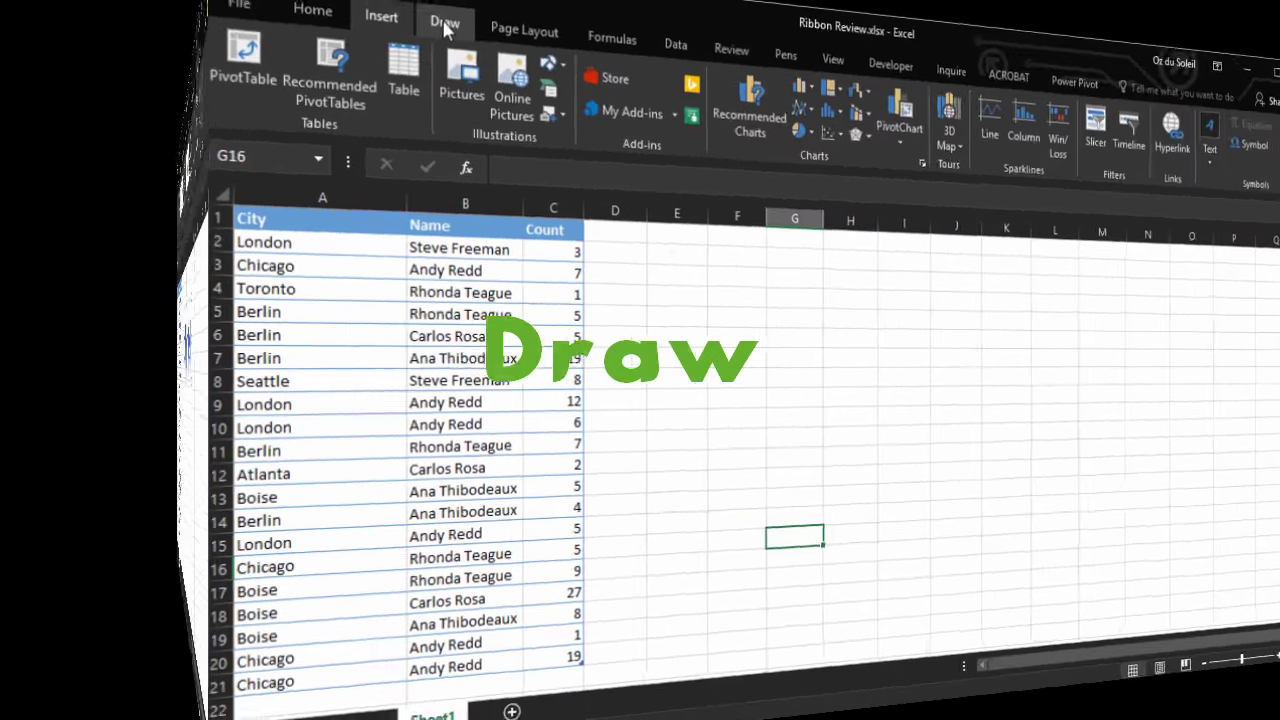
left_click(444, 28)
left_click(119, 100)
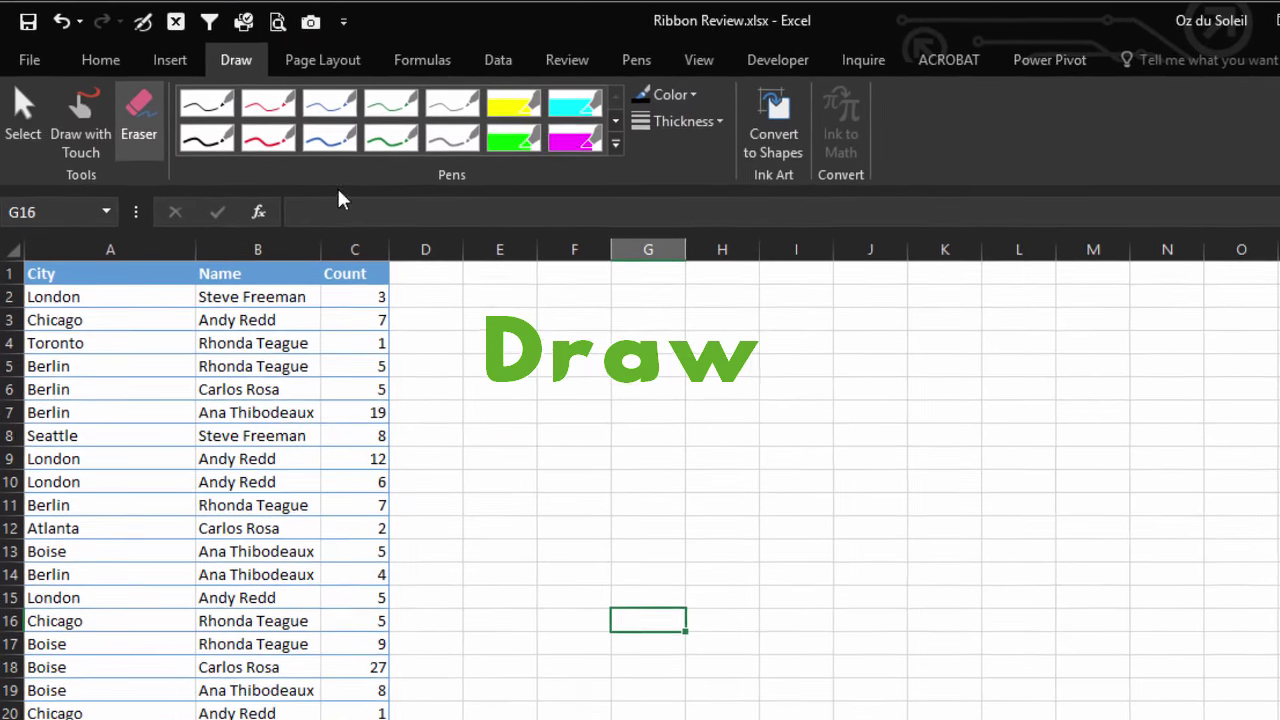
left_click(330, 142)
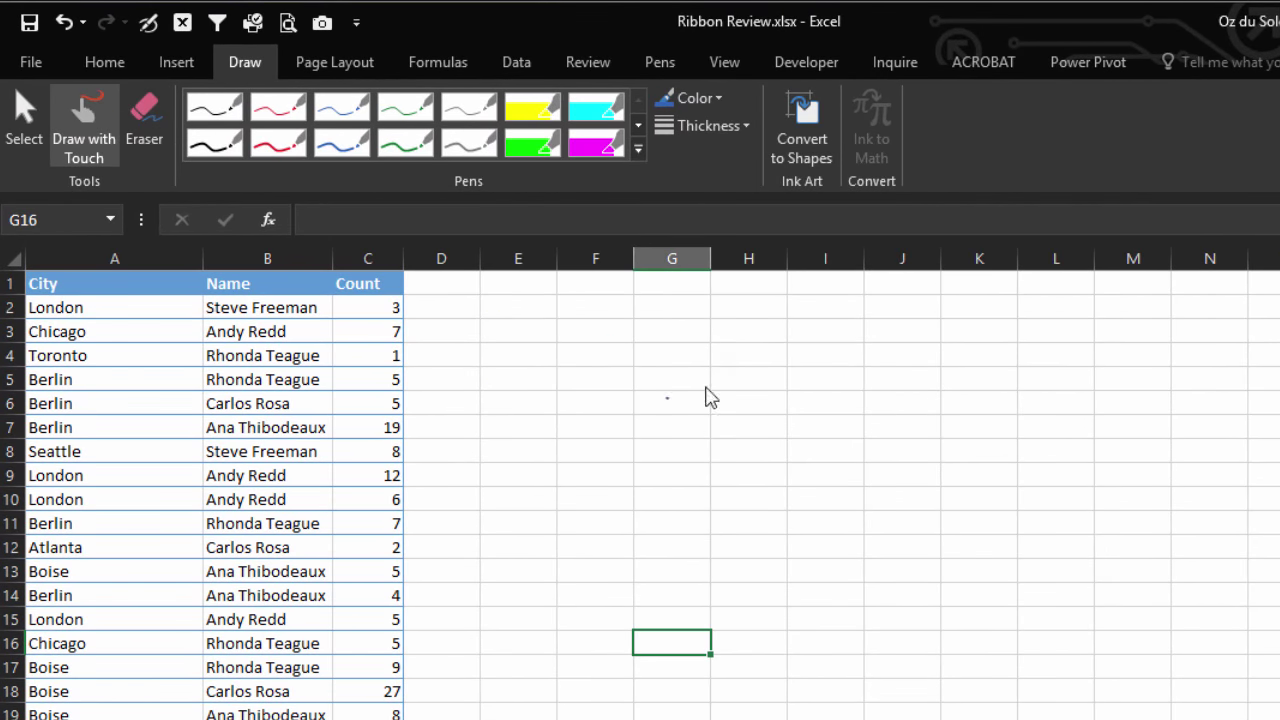
mouse_move(706, 390)
left_mouse_down()
mouse_move(914, 577)
mouse_move(634, 594)
mouse_move(640, 449)
mouse_move(737, 389)
left_mouse_up()
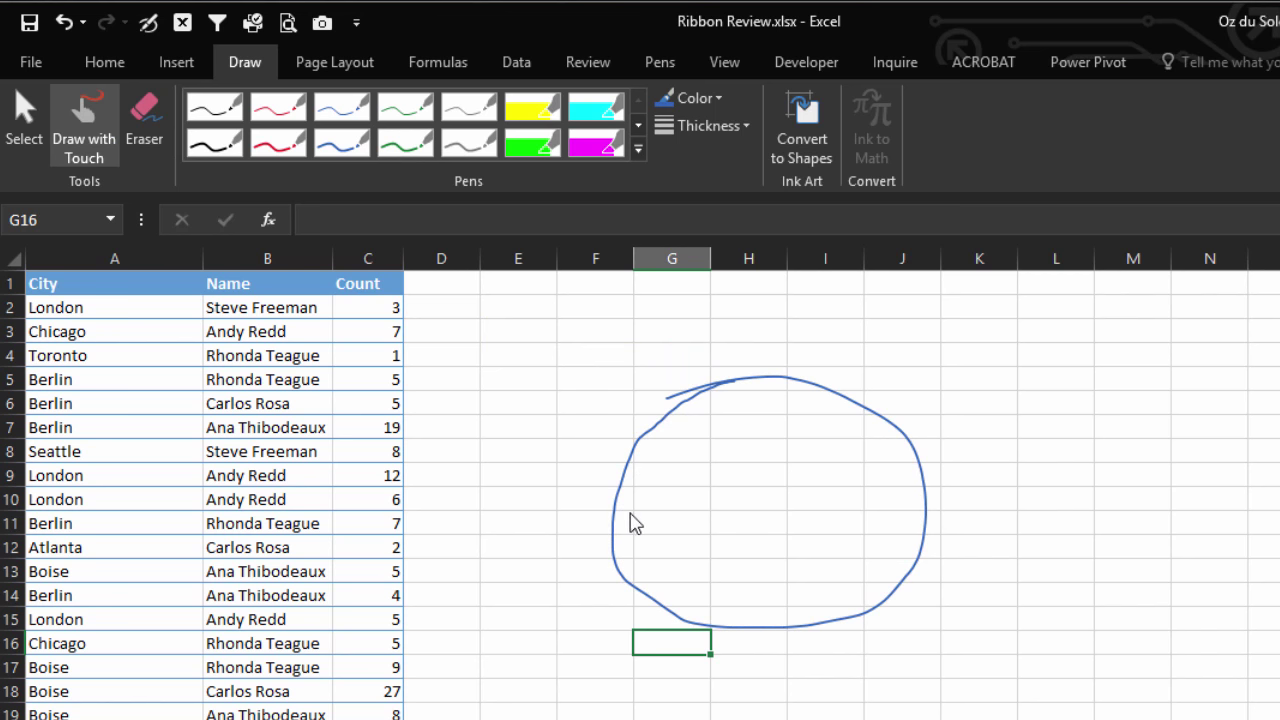
left_click(535, 148)
left_click_drag(205, 332, 323, 333)
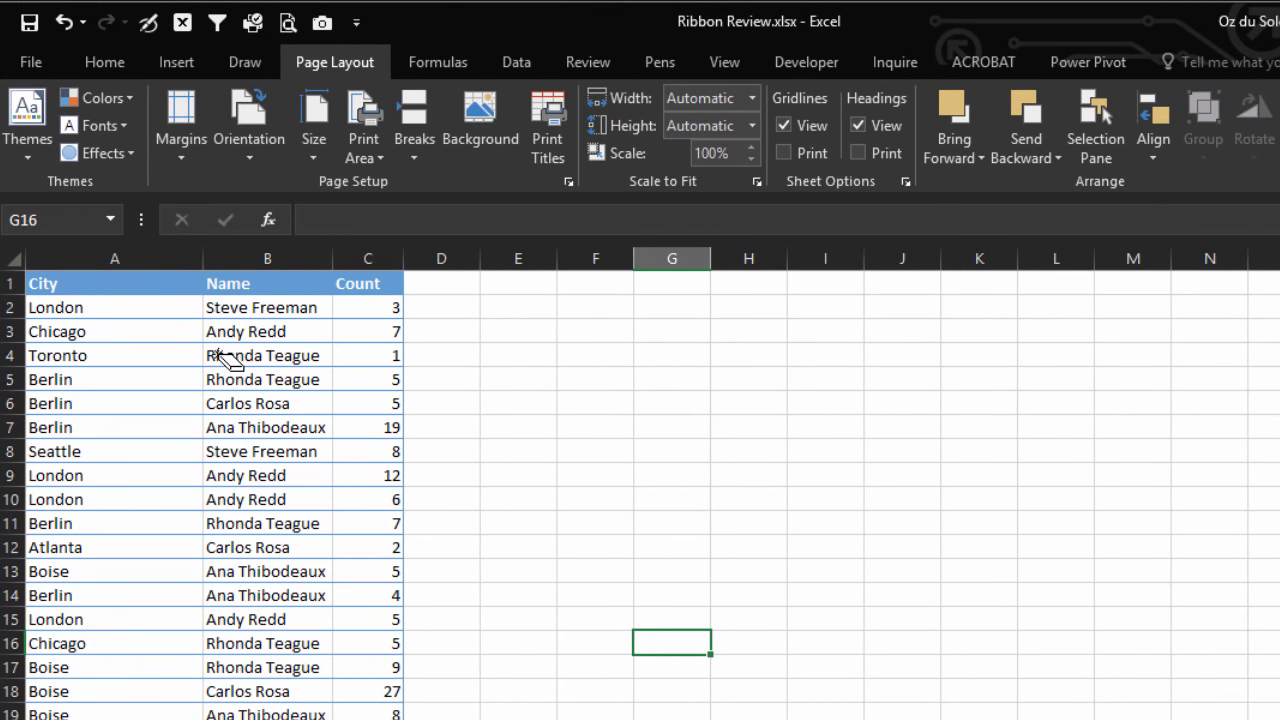
Check Custom Margins (0.7 and 0.75), cancel unchanged, then list Portrait/Landscape orientation choices.
left_click(186, 164)
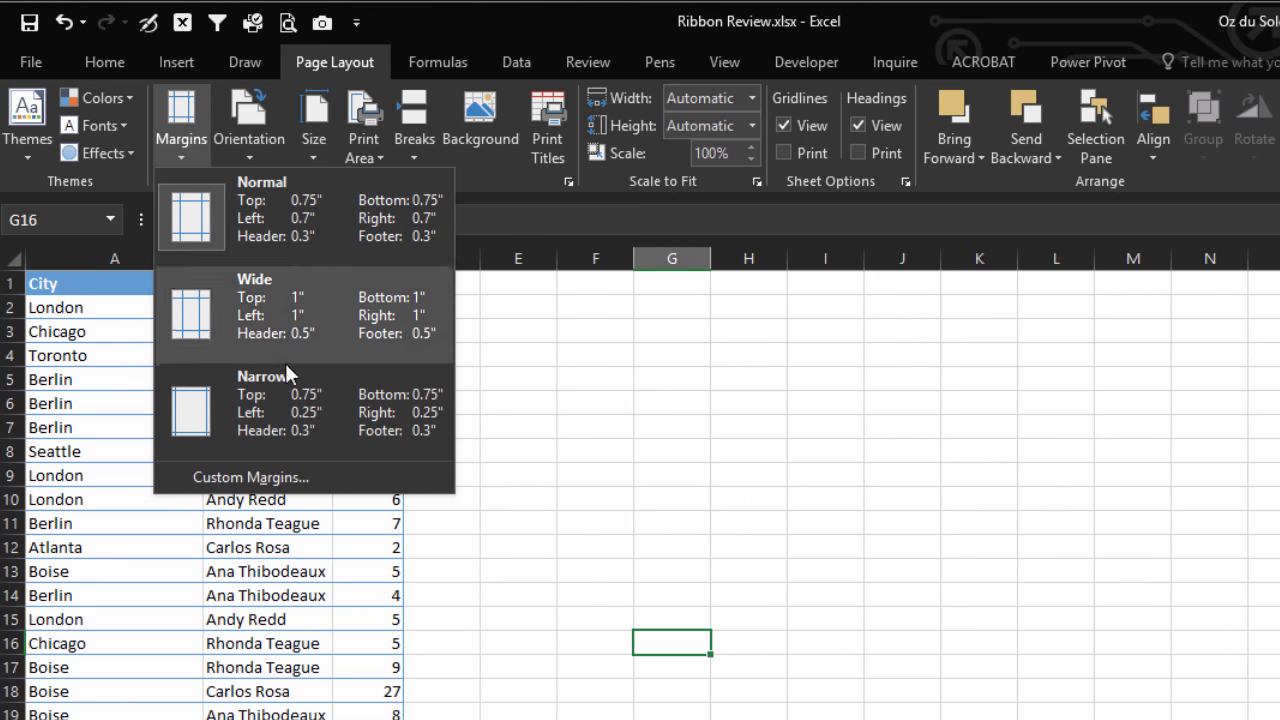
left_click(252, 475)
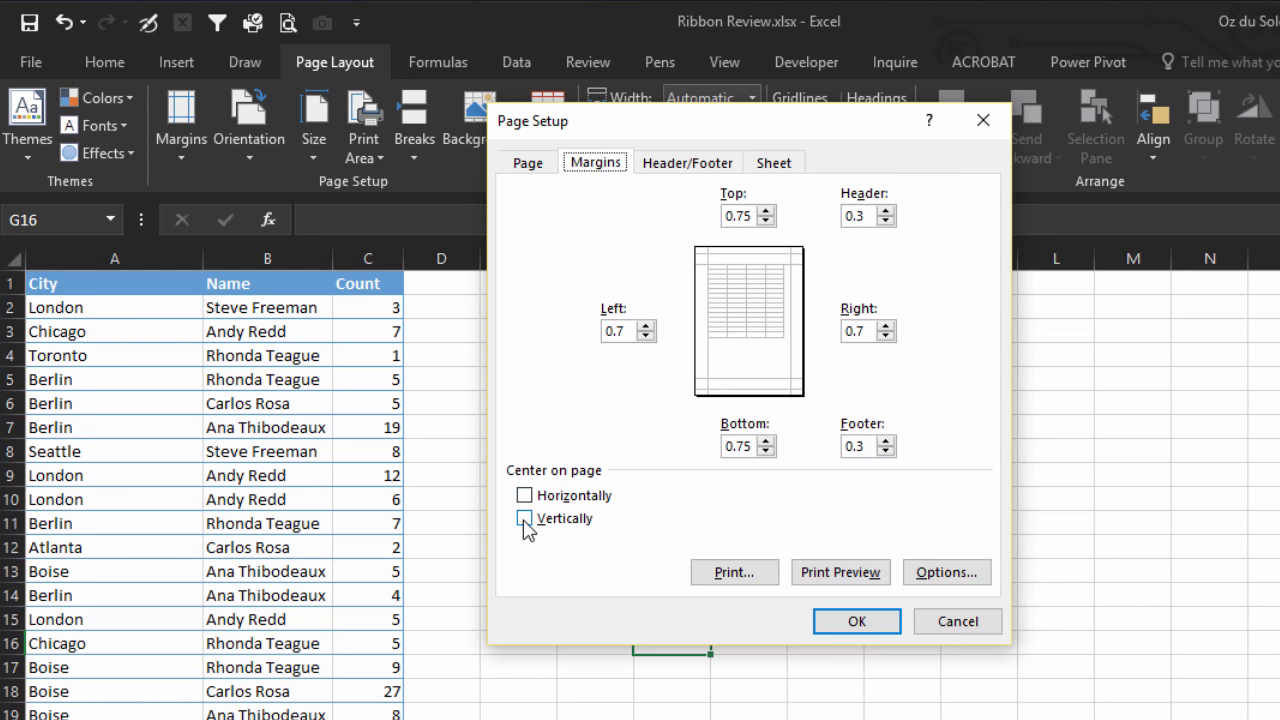
left_click(957, 623)
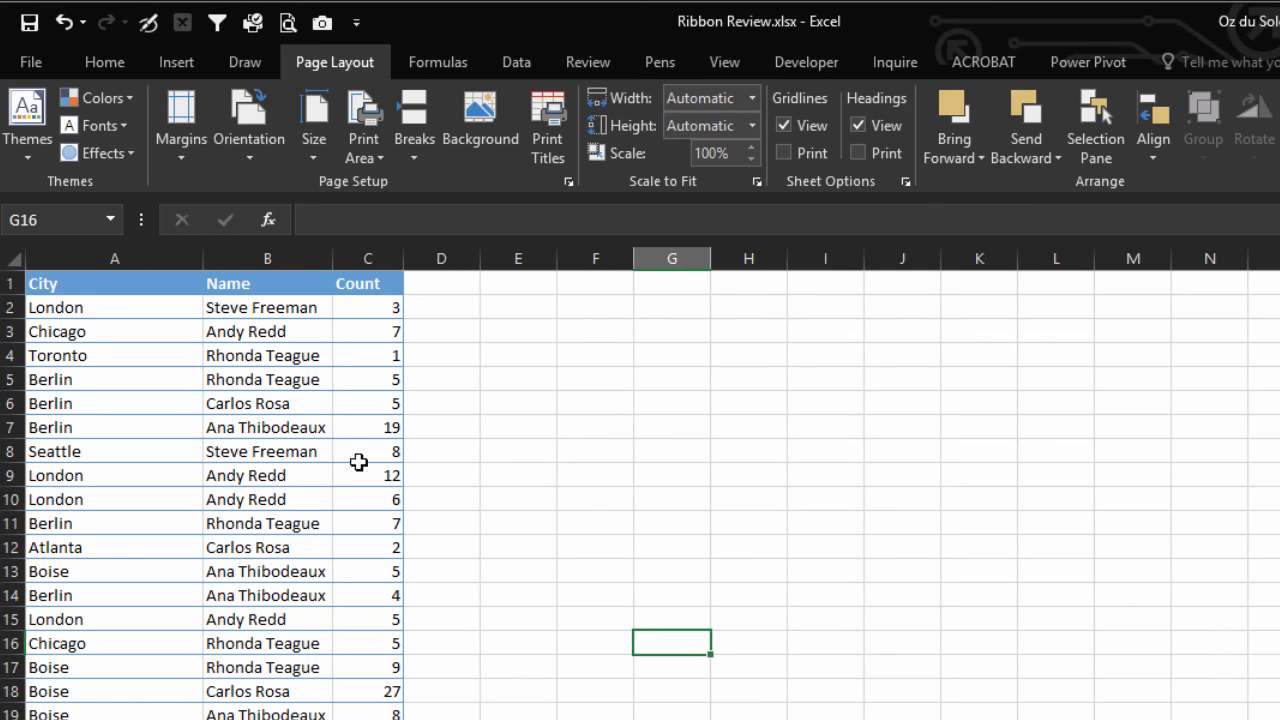
left_click(250, 156)
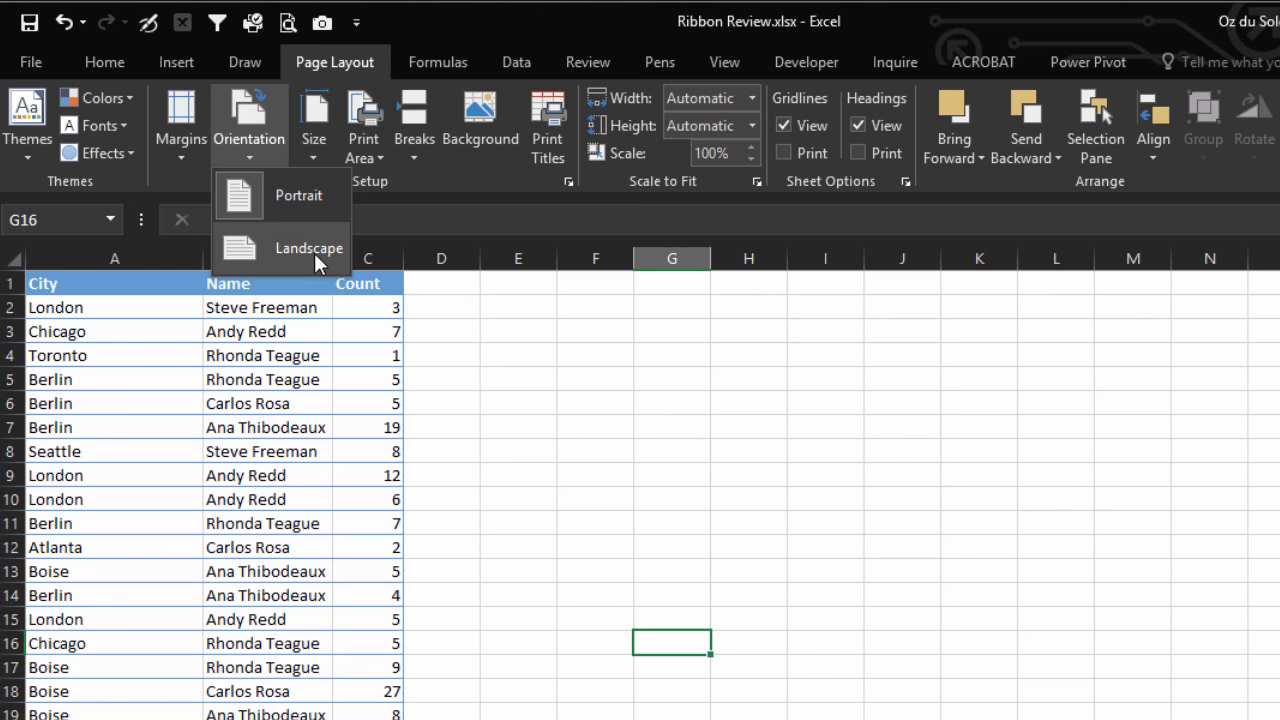
left_click(240, 410)
left_click(368, 499)
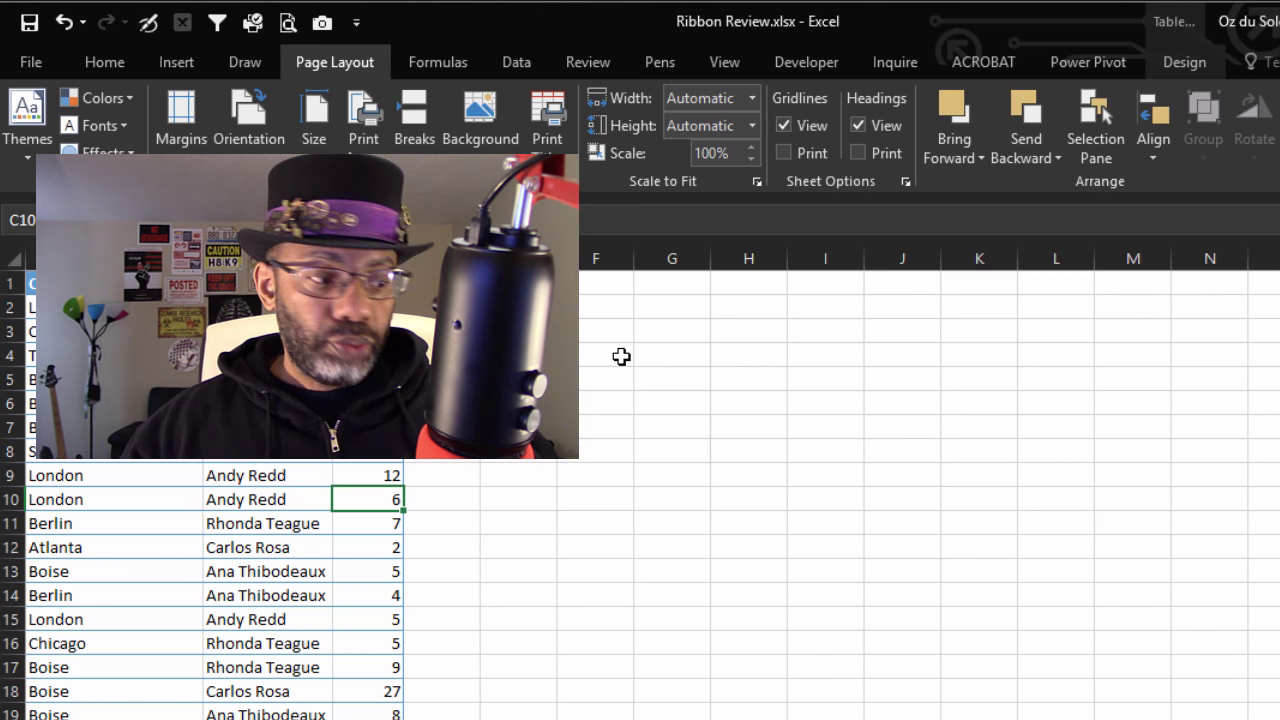
left_click(751, 97)
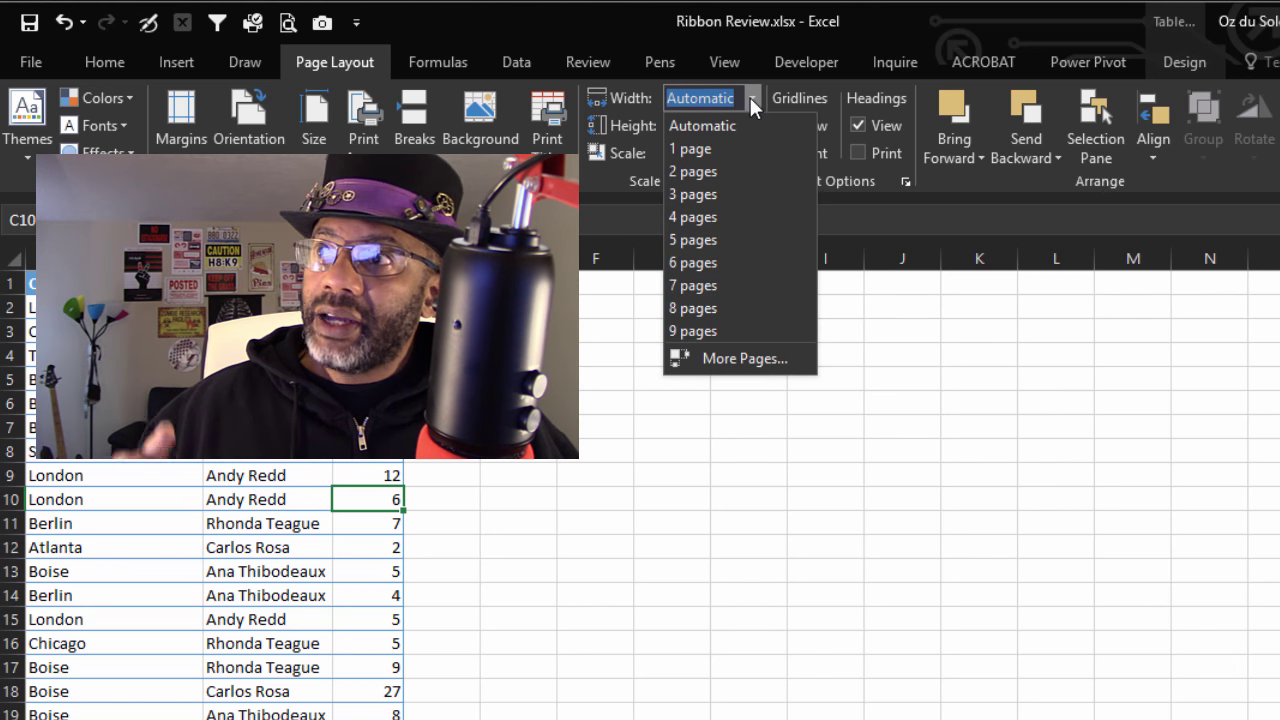
left_click(272, 460)
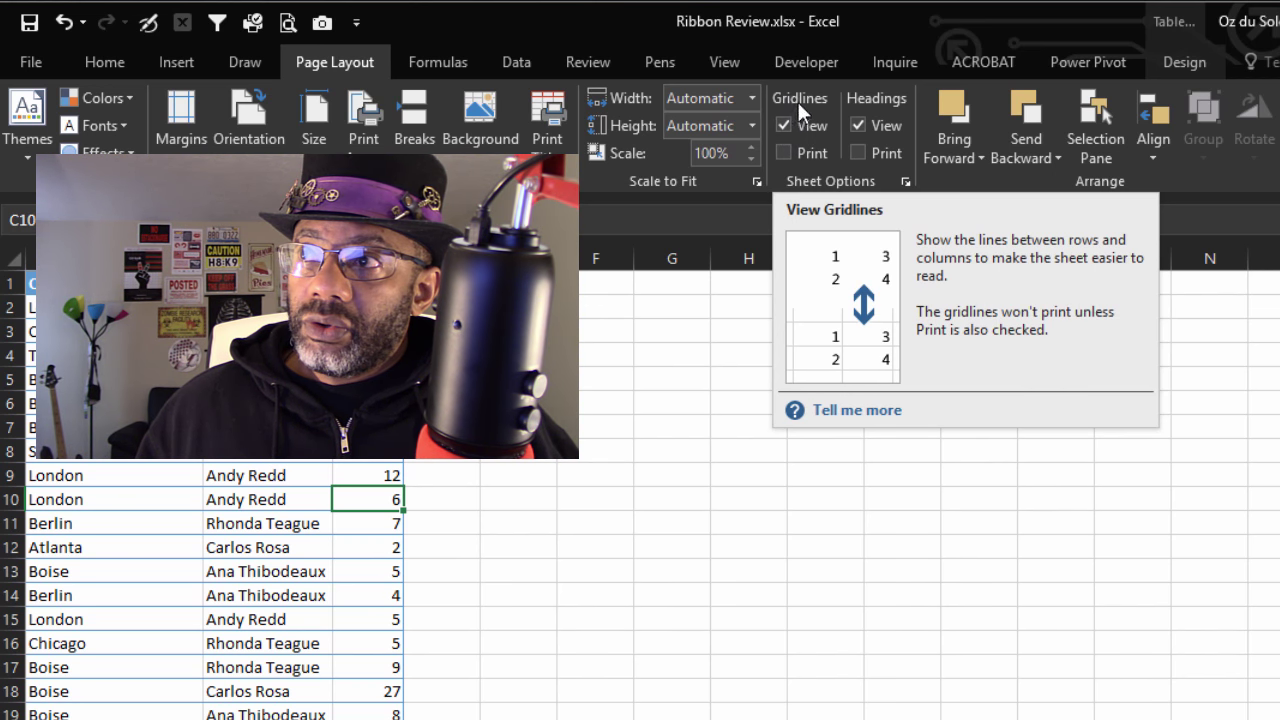
Turn off the Gridlines View option in Sheet Options and select cell F13.
left_click(784, 125)
left_click(600, 565)
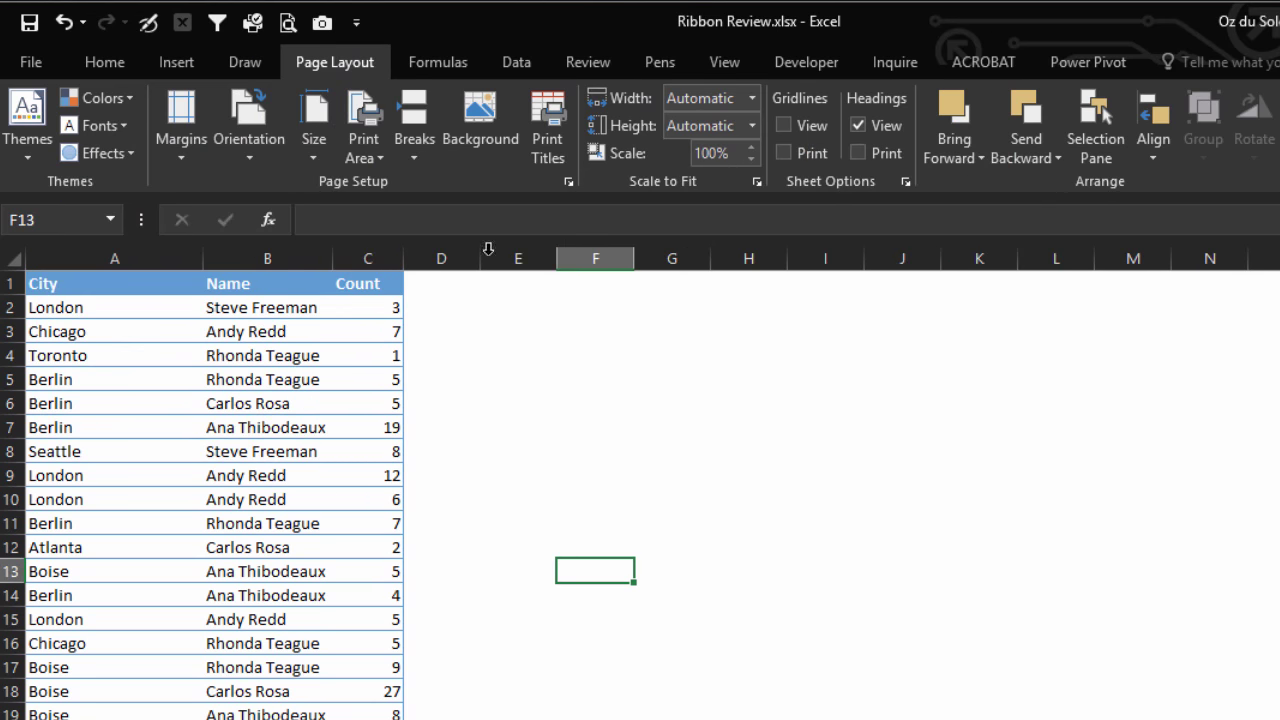
left_click(170, 63)
Draw a rounded rectangle beside the table.
left_click(362, 100)
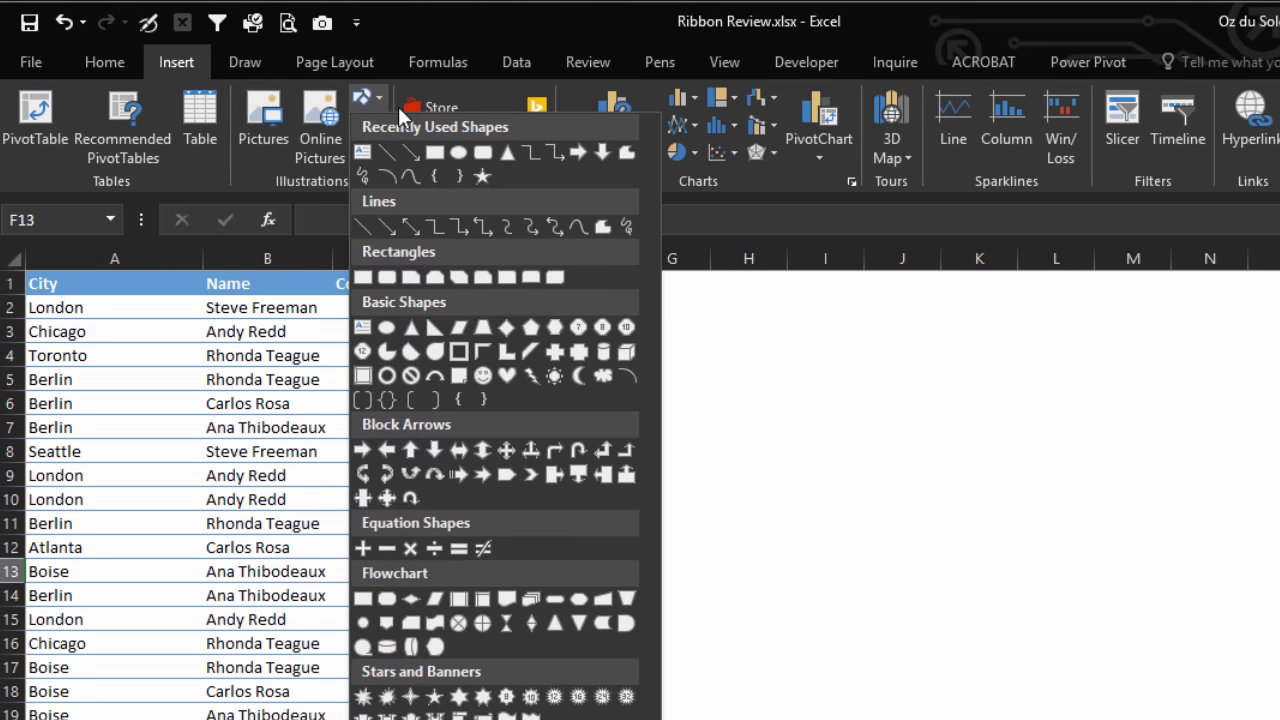
key("Escape")
left_click_drag(637, 323, 864, 510)
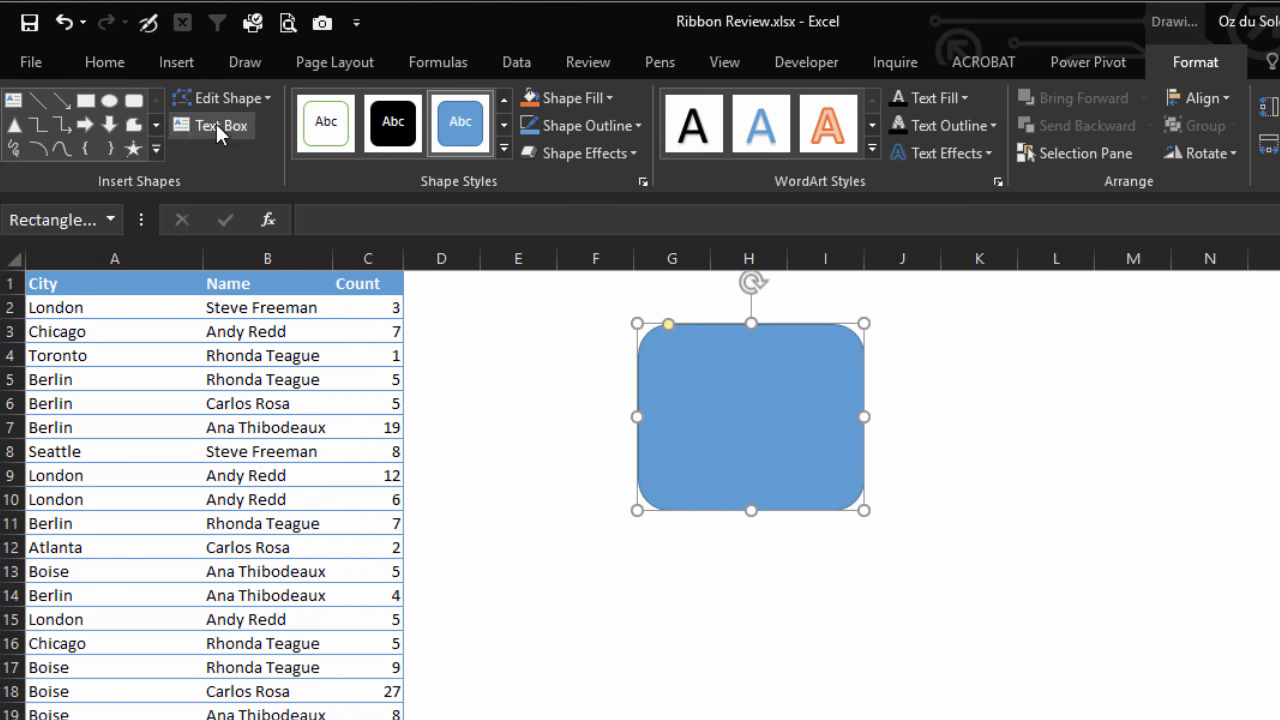
Draw an oval near the rectangle and give it the solid black shape style.
left_click(174, 68)
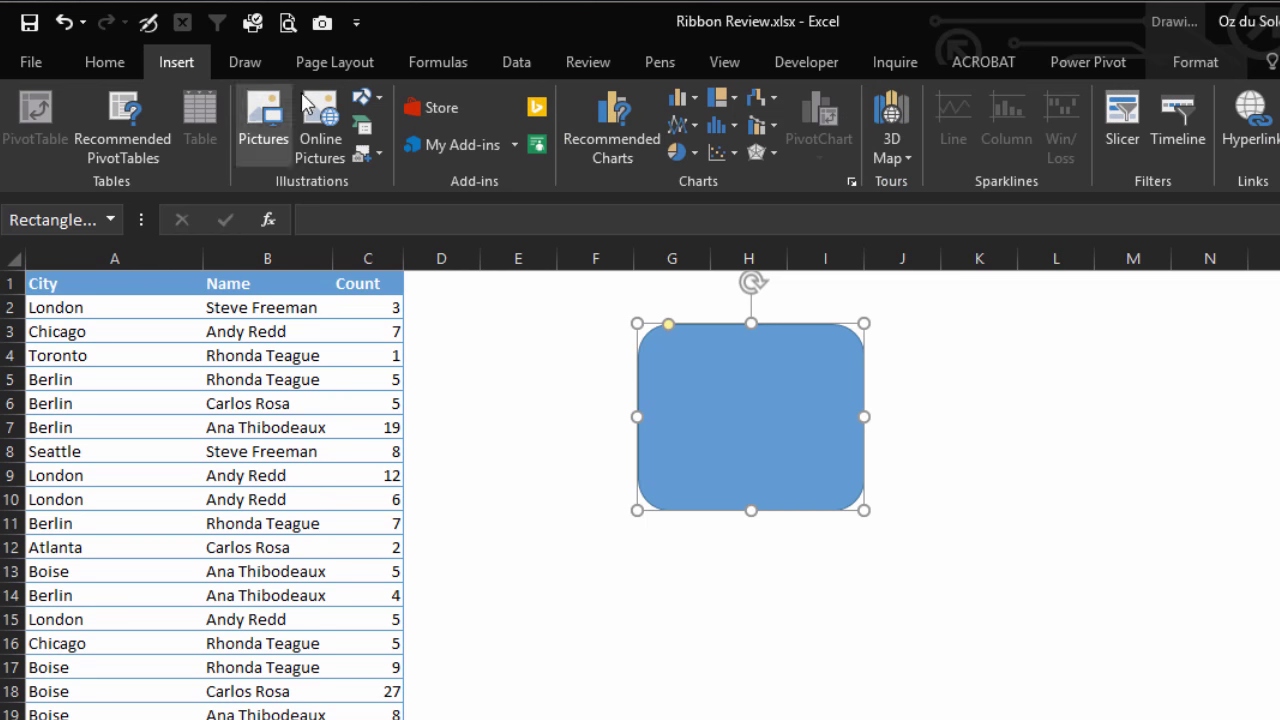
left_click(367, 100)
left_click(458, 152)
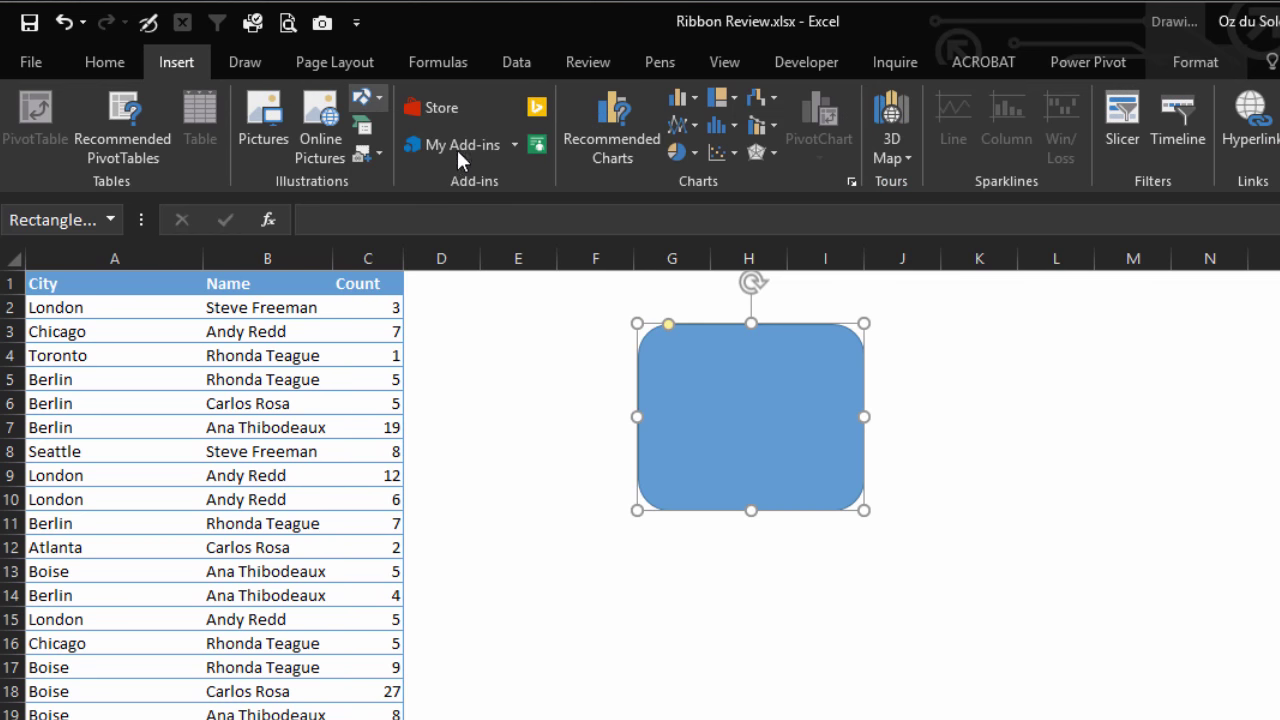
left_click_drag(950, 408, 1177, 604)
left_click_drag(1066, 551, 880, 567)
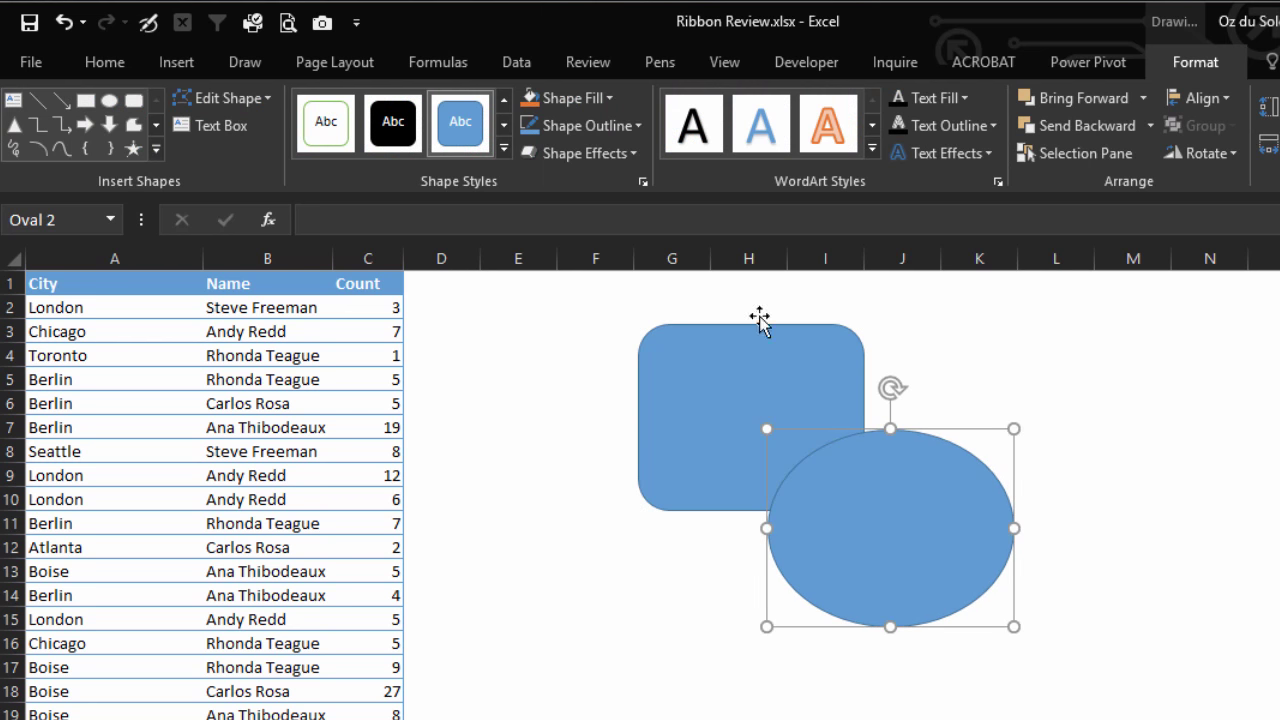
left_click(395, 130)
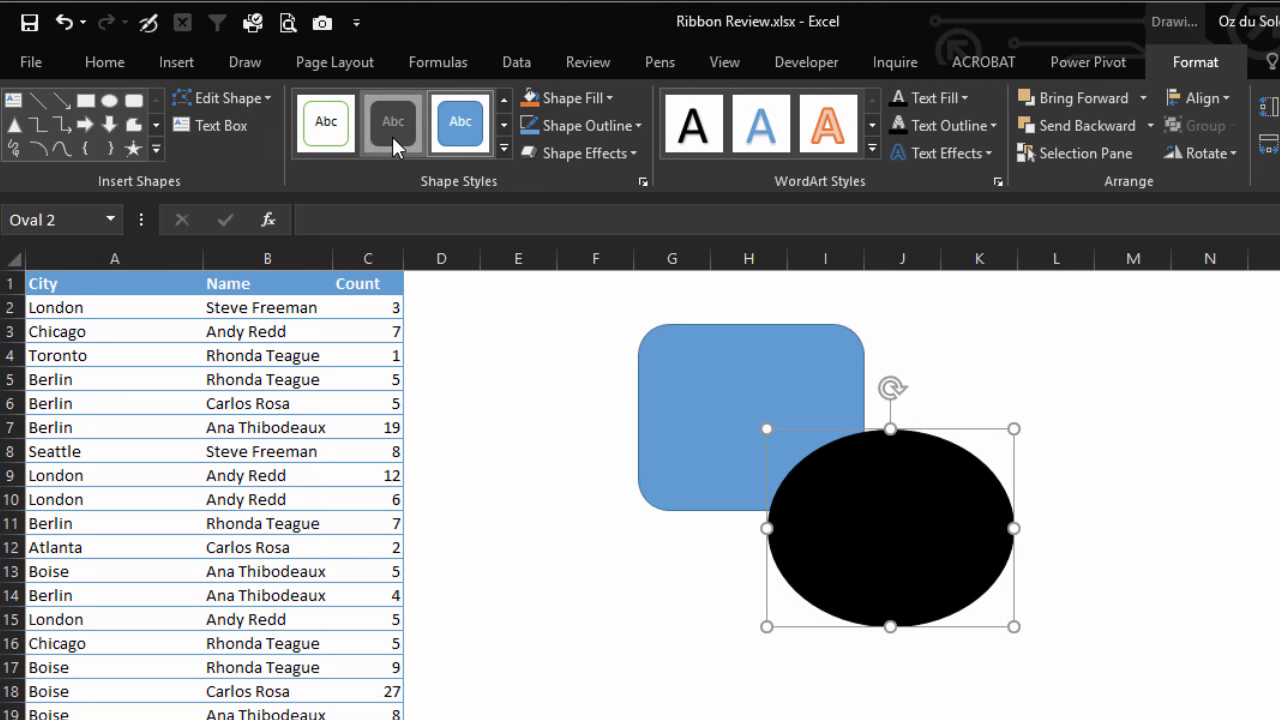
left_click_drag(862, 575, 837, 576)
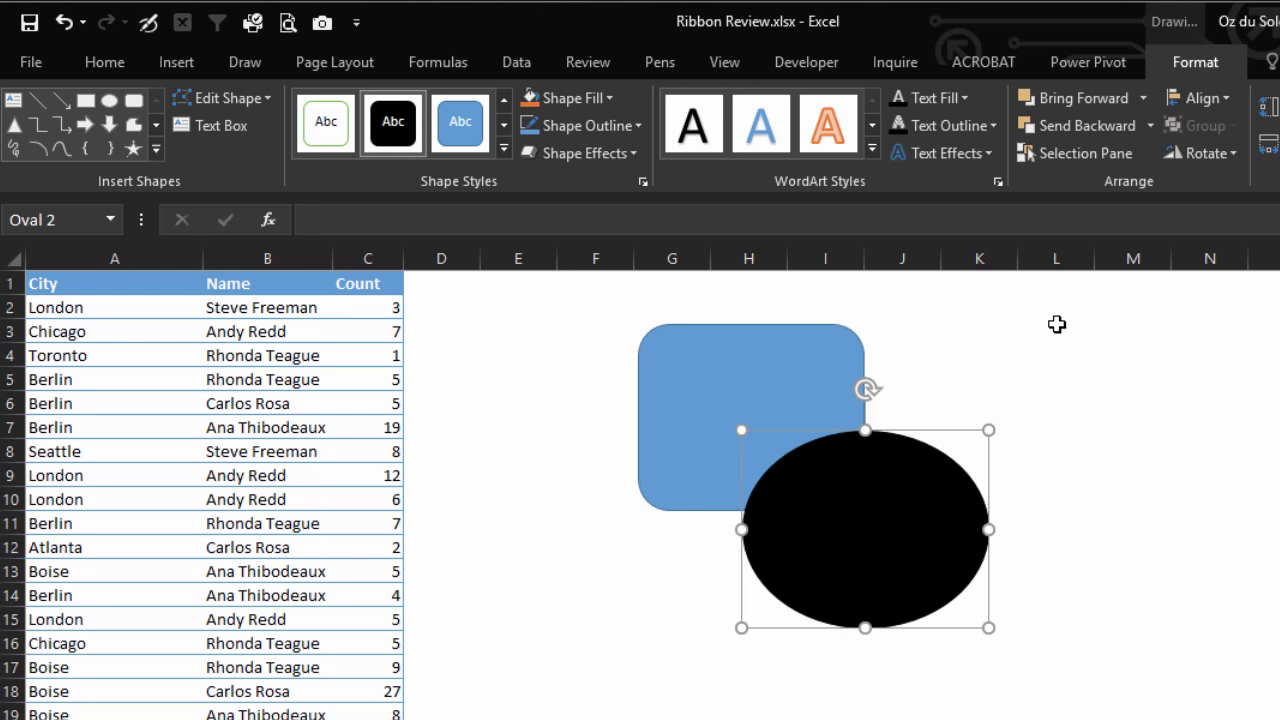
Bring the blue rectangle forward and move the black oval just below it.
left_click(802, 372)
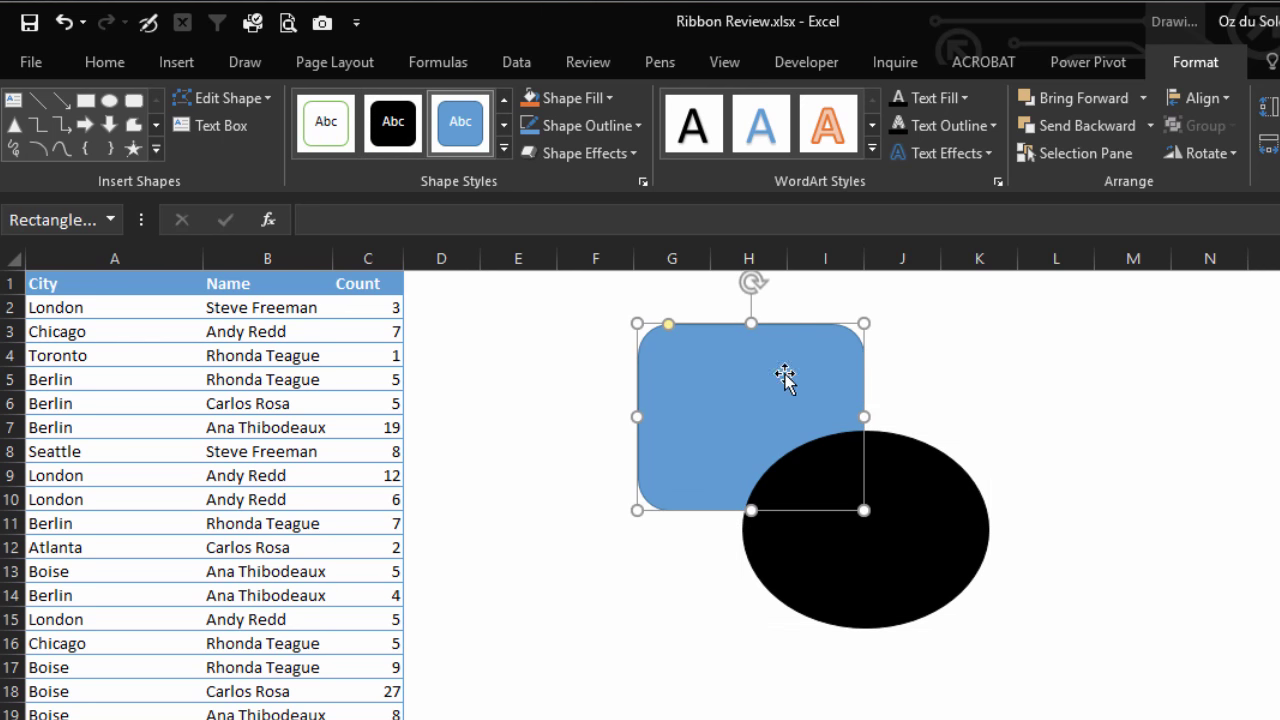
left_click(1069, 97)
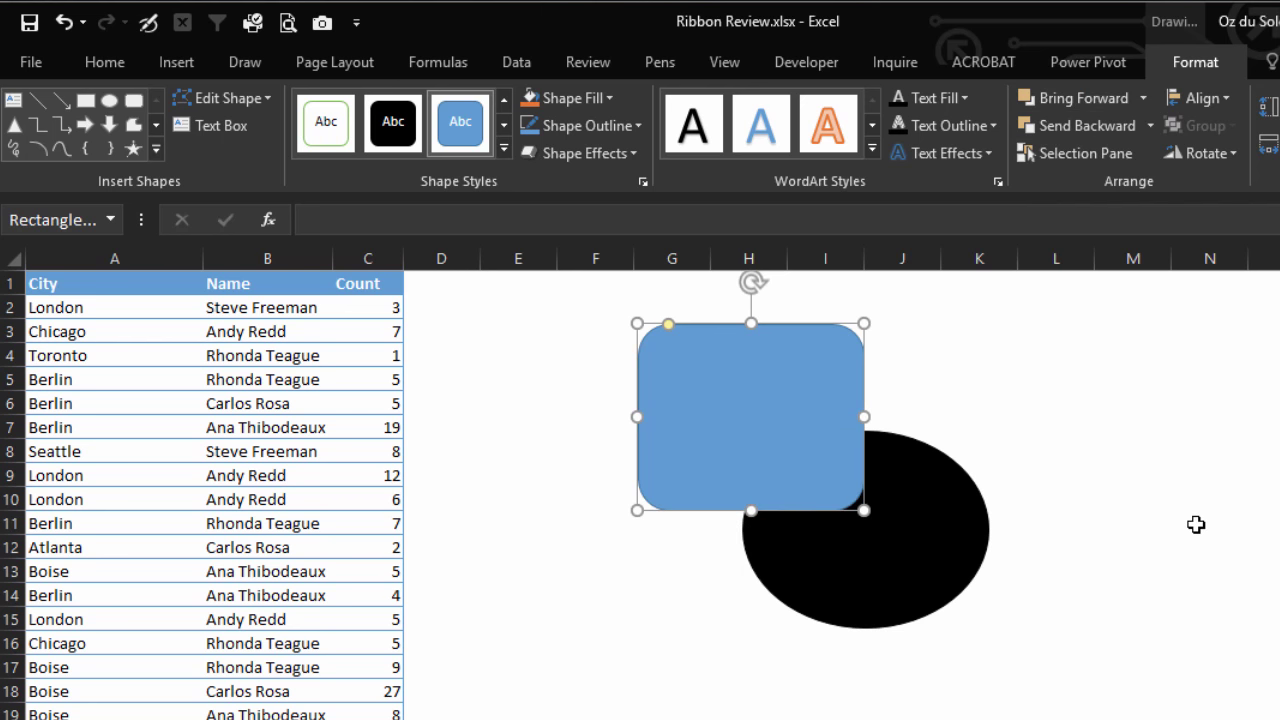
left_click_drag(866, 569, 851, 677)
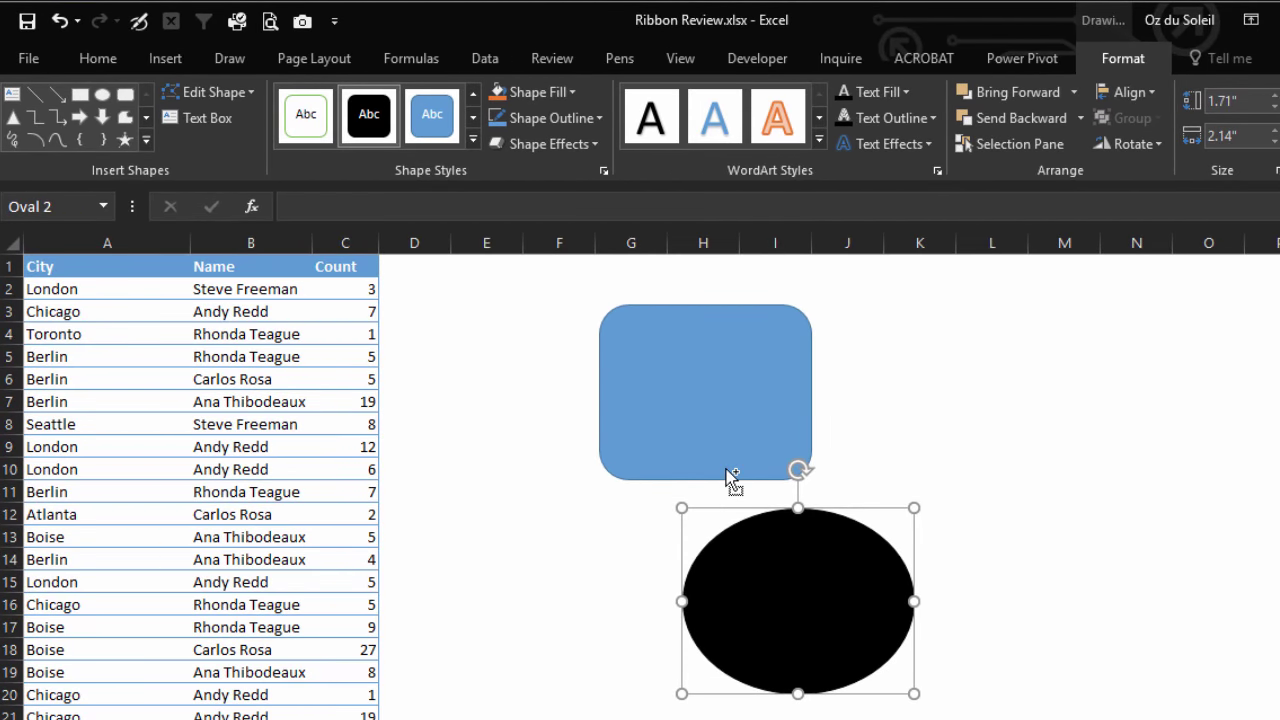
Align the blue rectangle and black oval by their centres, then by their left edges.
key("ctrl")
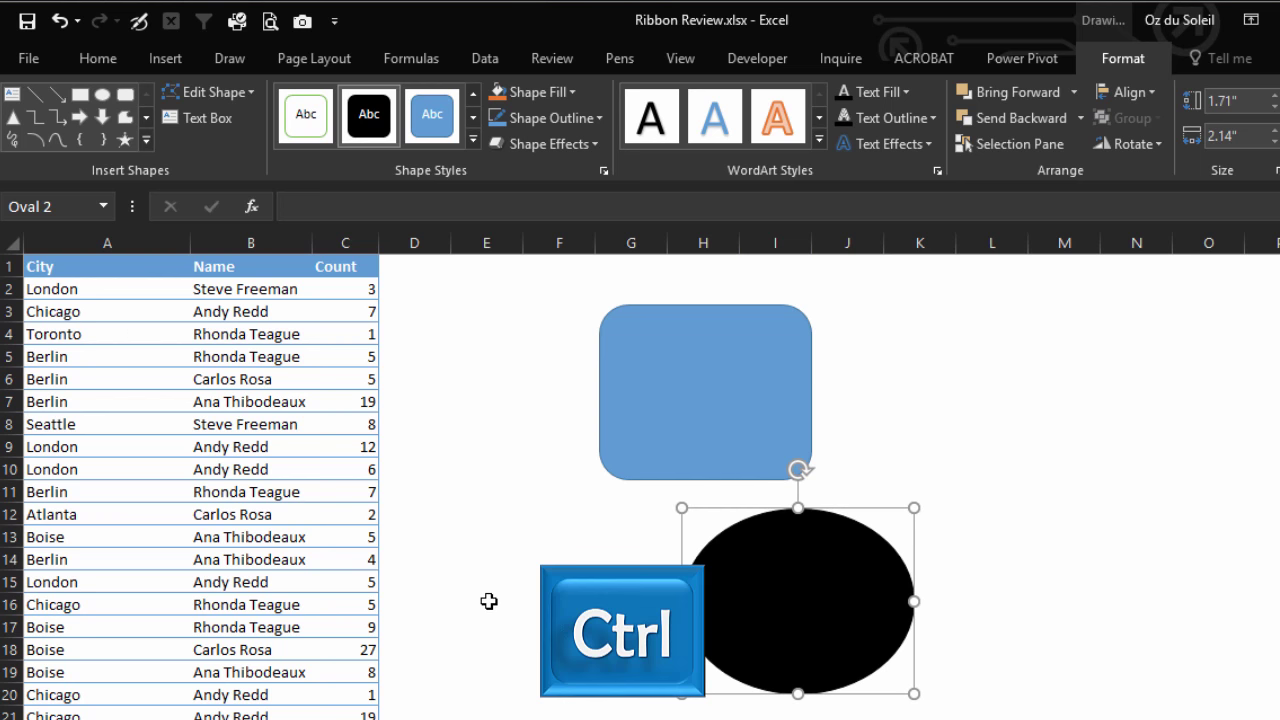
left_click(738, 378, "ctrl")
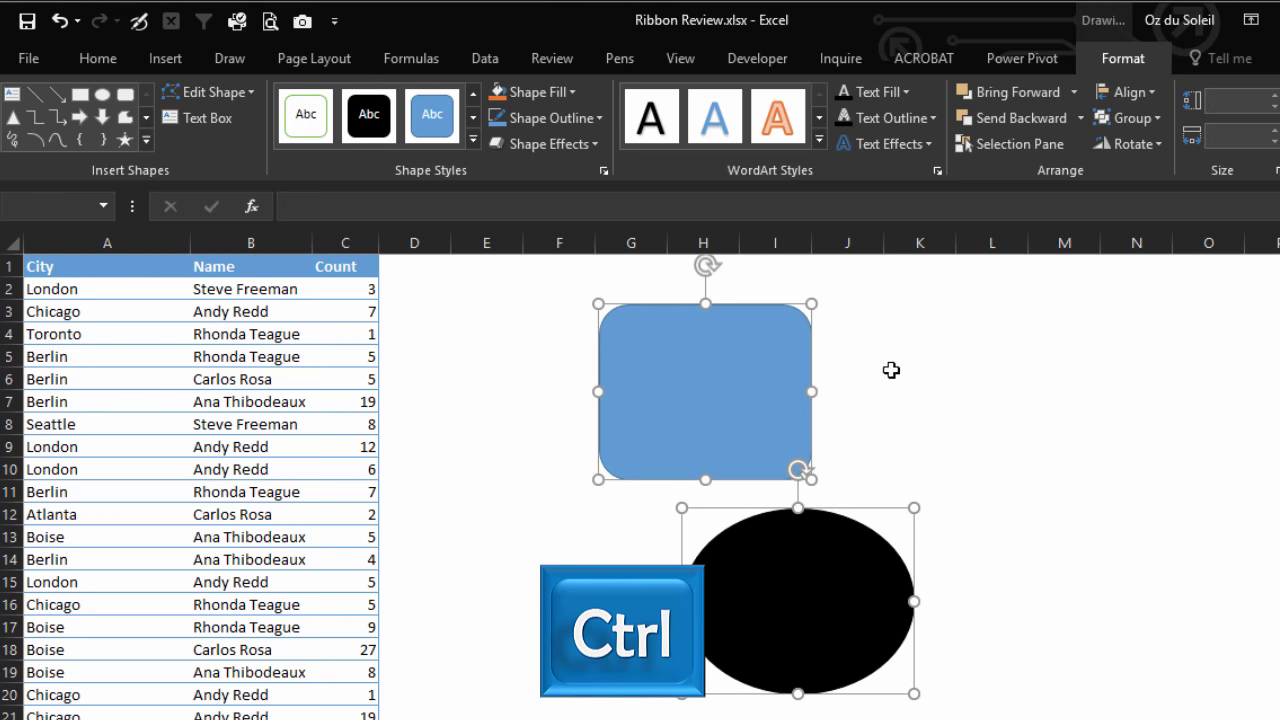
left_click(1151, 92)
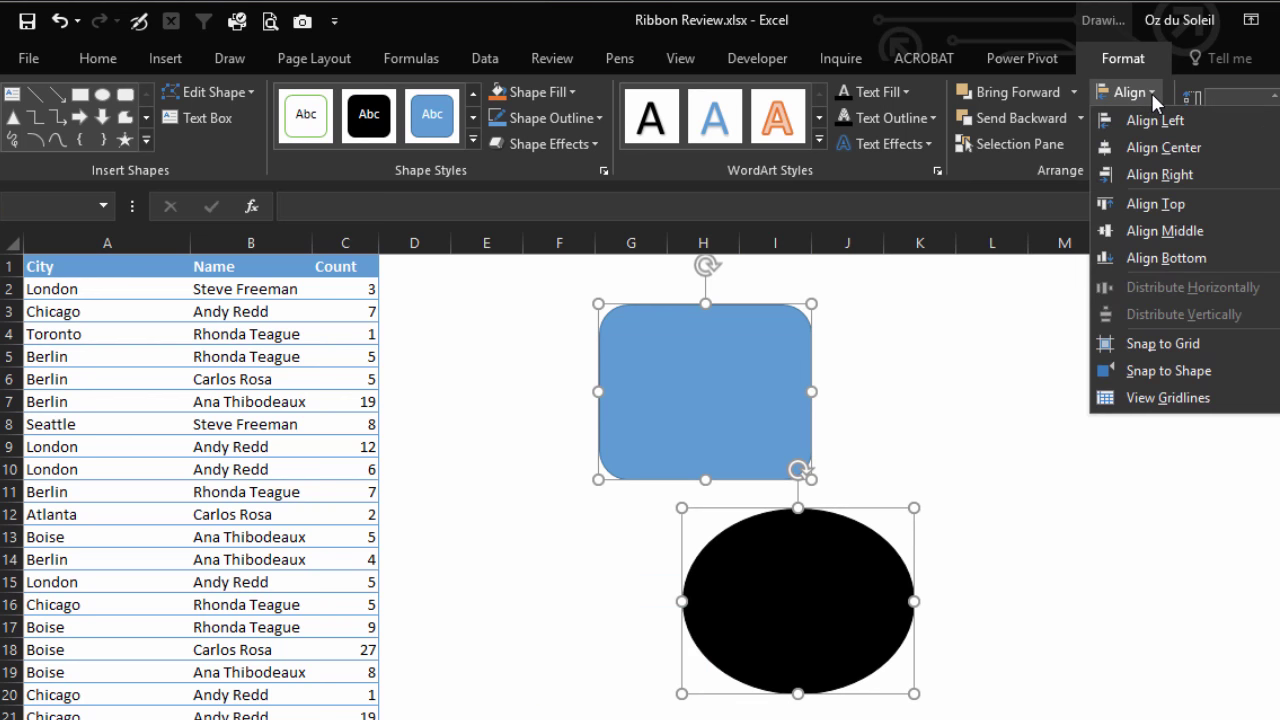
left_click(1150, 147)
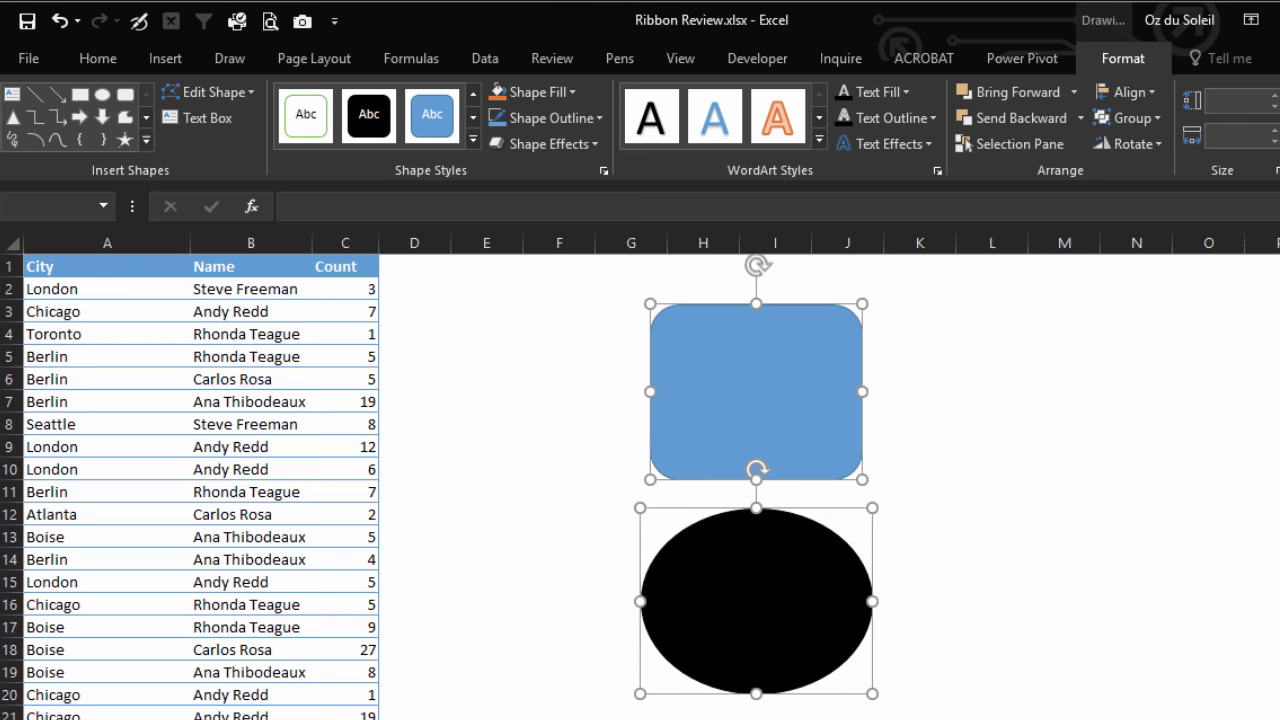
left_click(1152, 88)
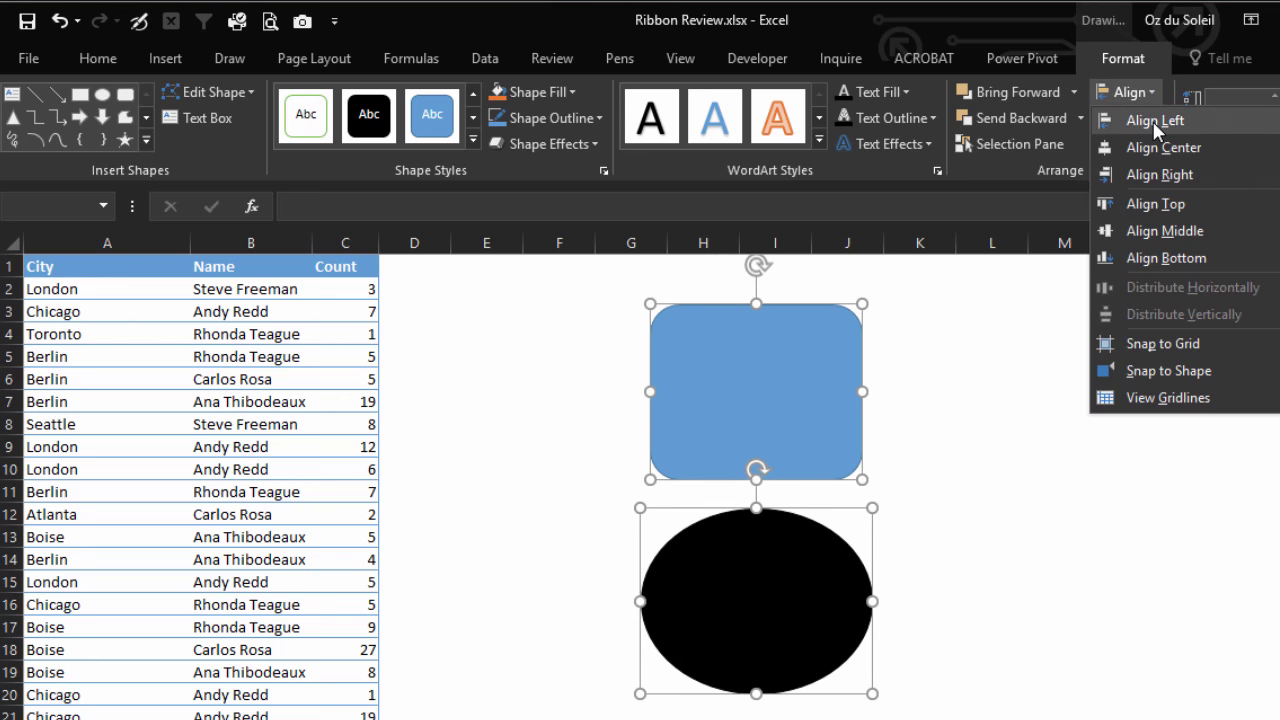
left_click(1152, 120)
left_click(698, 343)
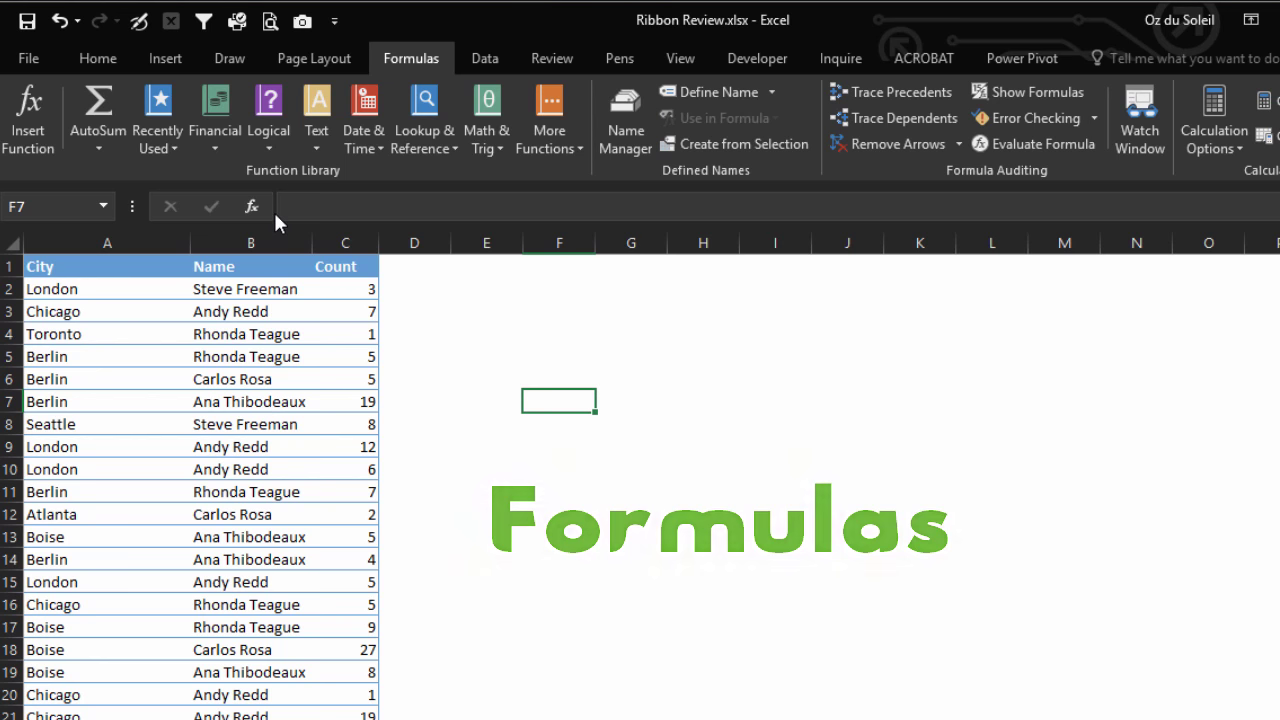
Browse the Text and Logical function lists, then insert LEFT into cell F7.
left_click(317, 148)
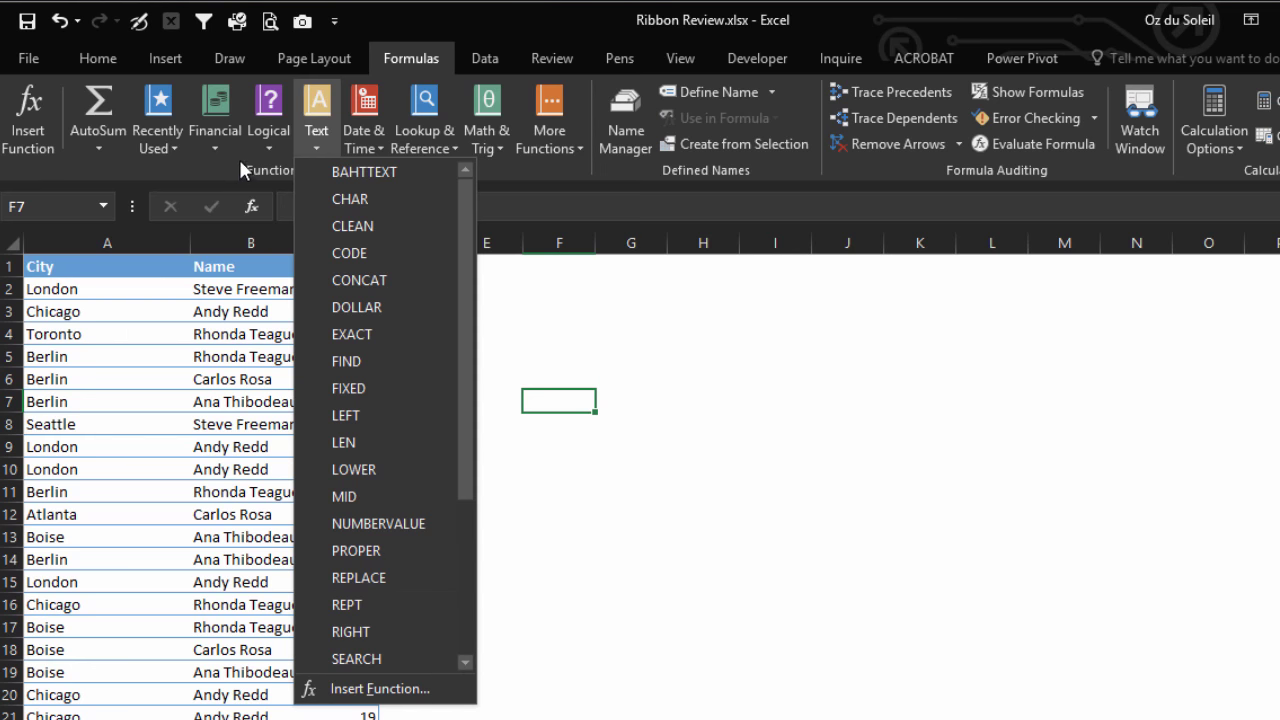
left_click(264, 143)
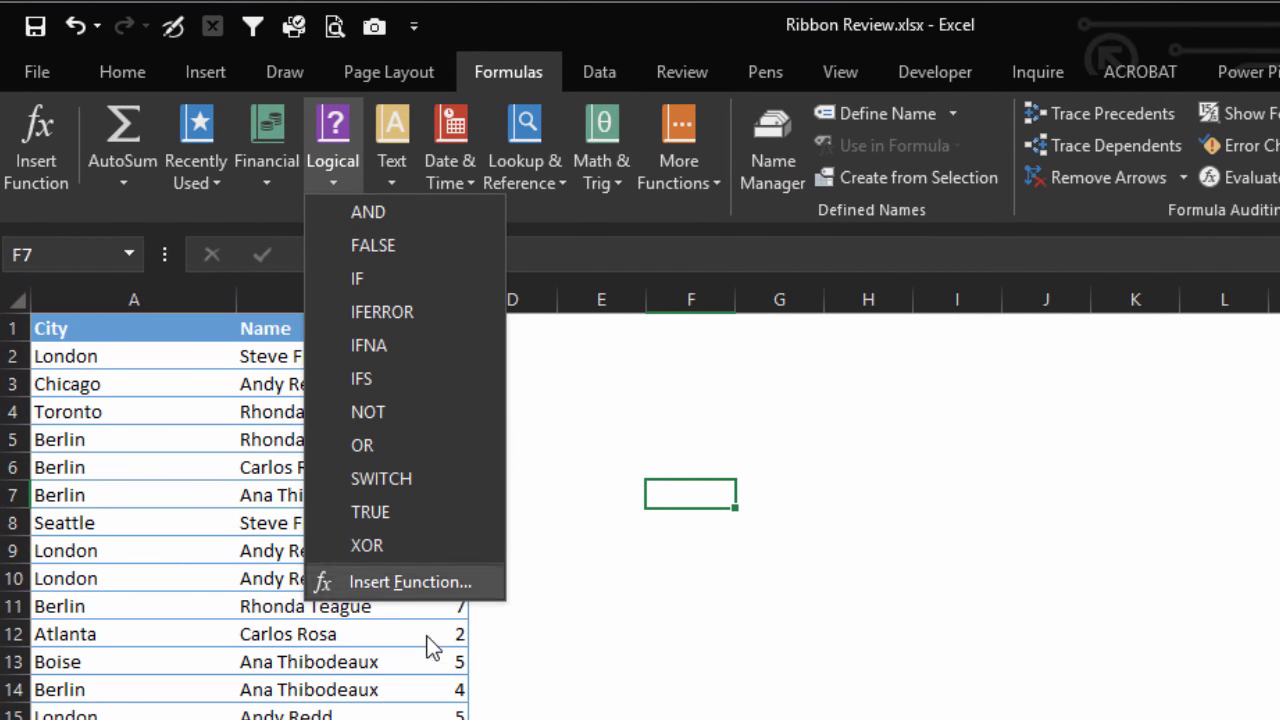
left_click(411, 706)
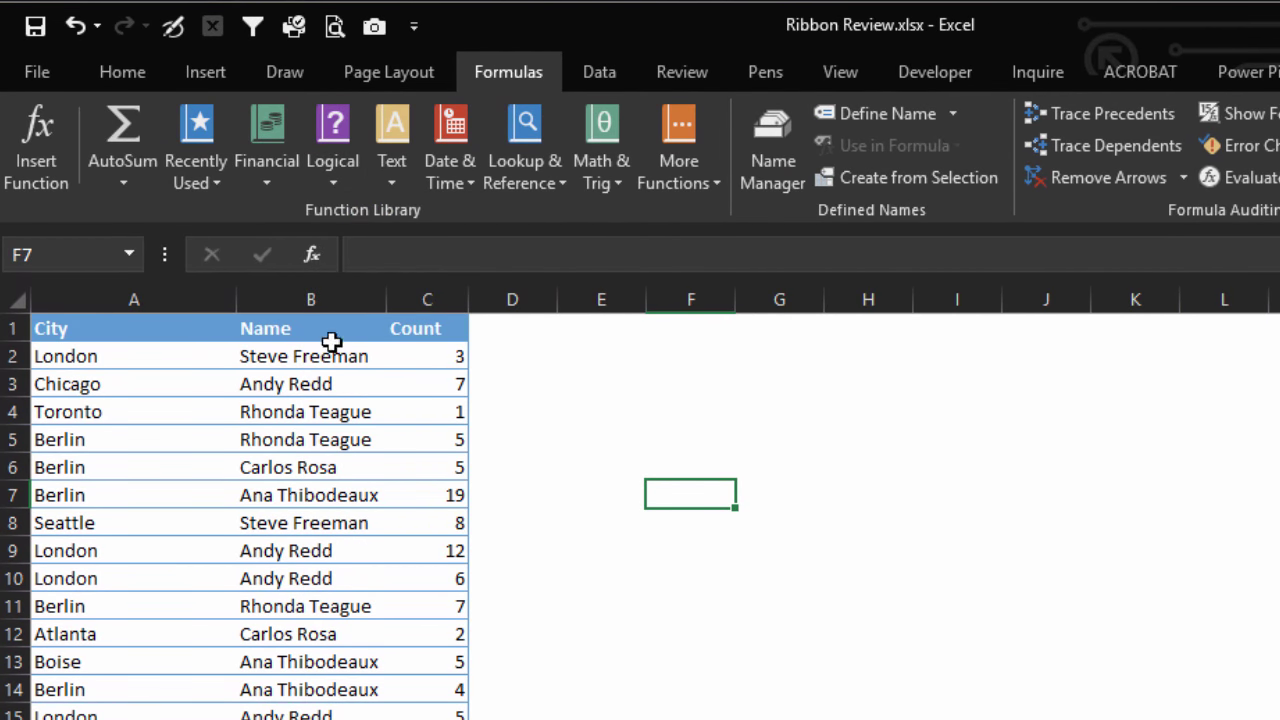
left_click(391, 178)
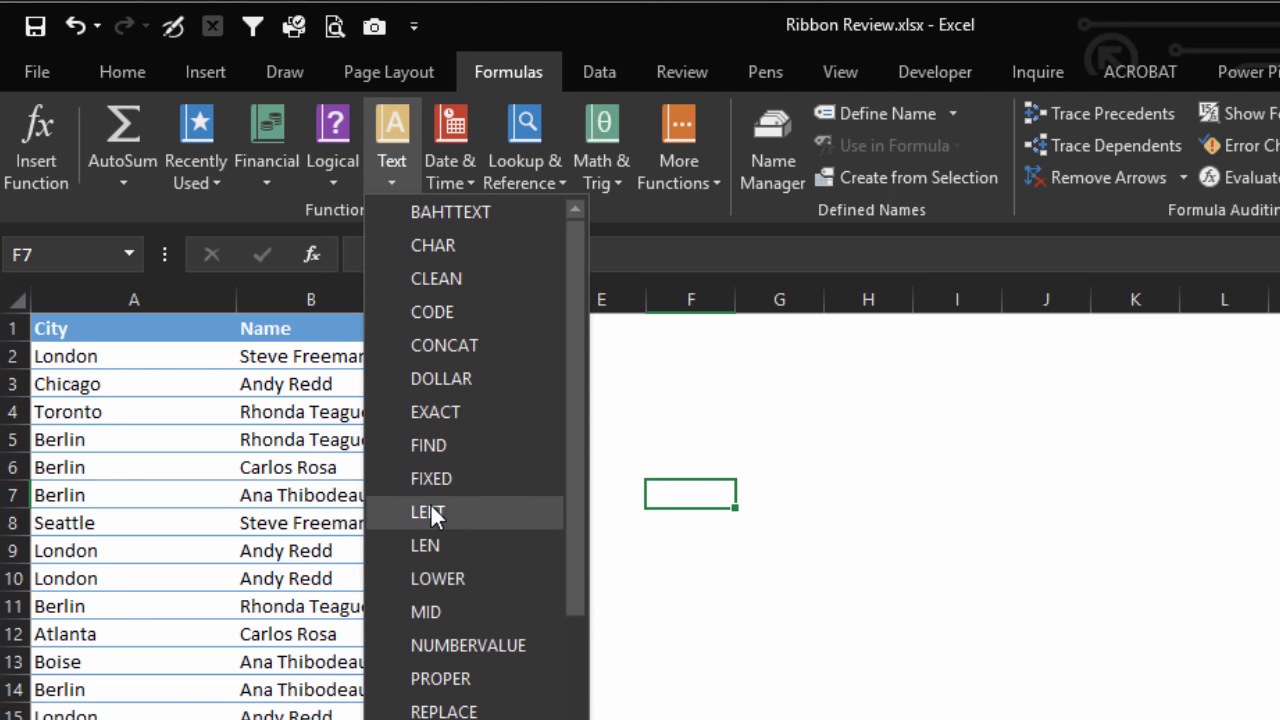
left_click(460, 515)
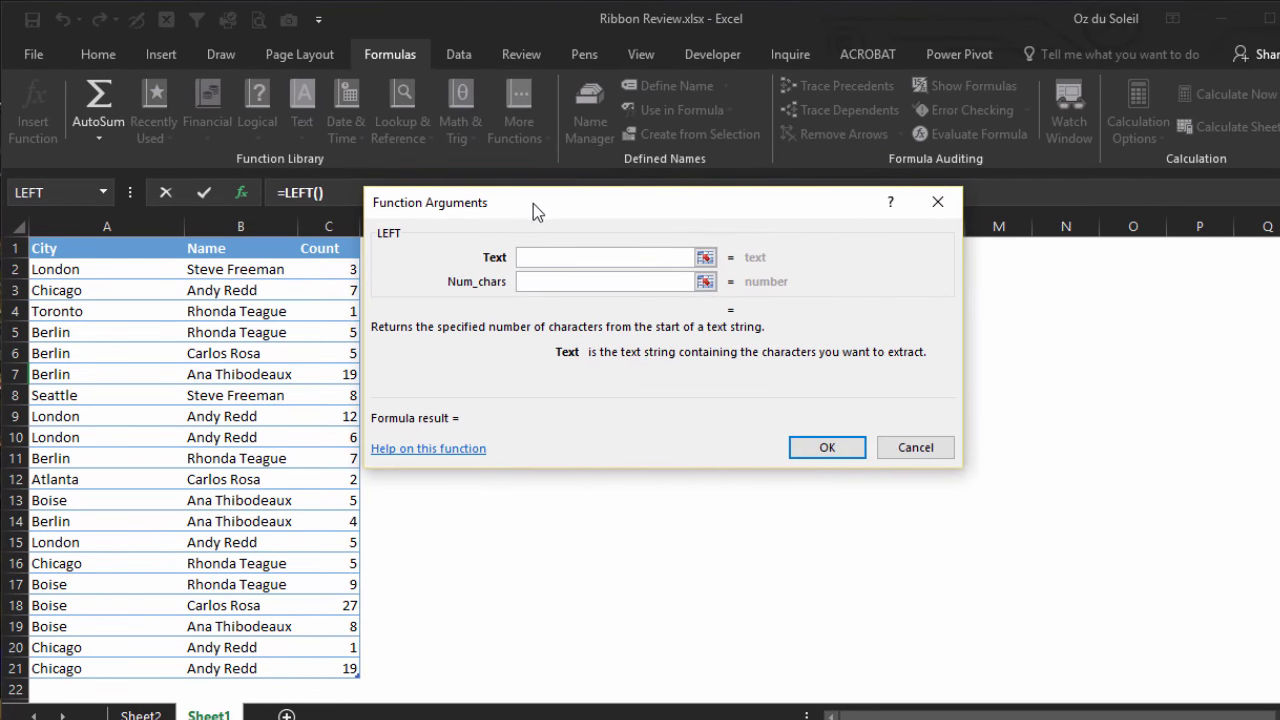
Move the LEFT Function Arguments dialog aside to uncover cell F7.
left_click_drag(533, 203, 792, 318)
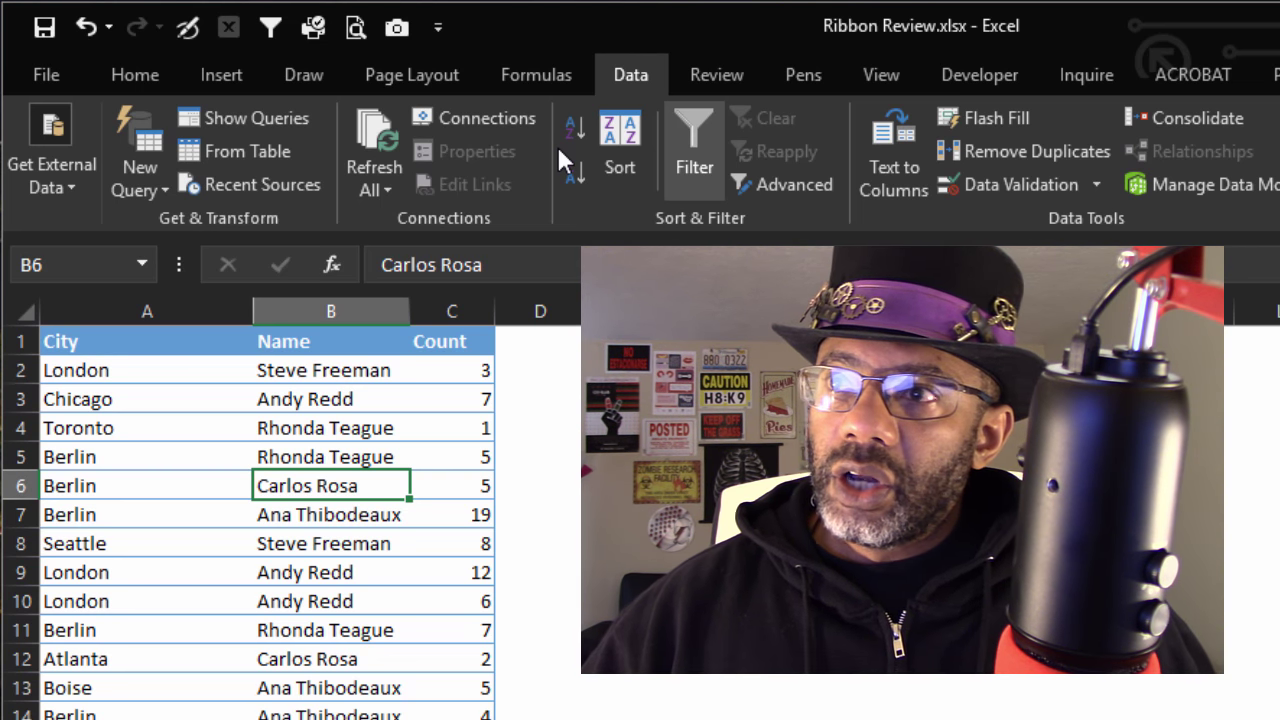
Sort the table by Count smallest first, then re-sort it by Name from Z to A.
left_click(443, 423)
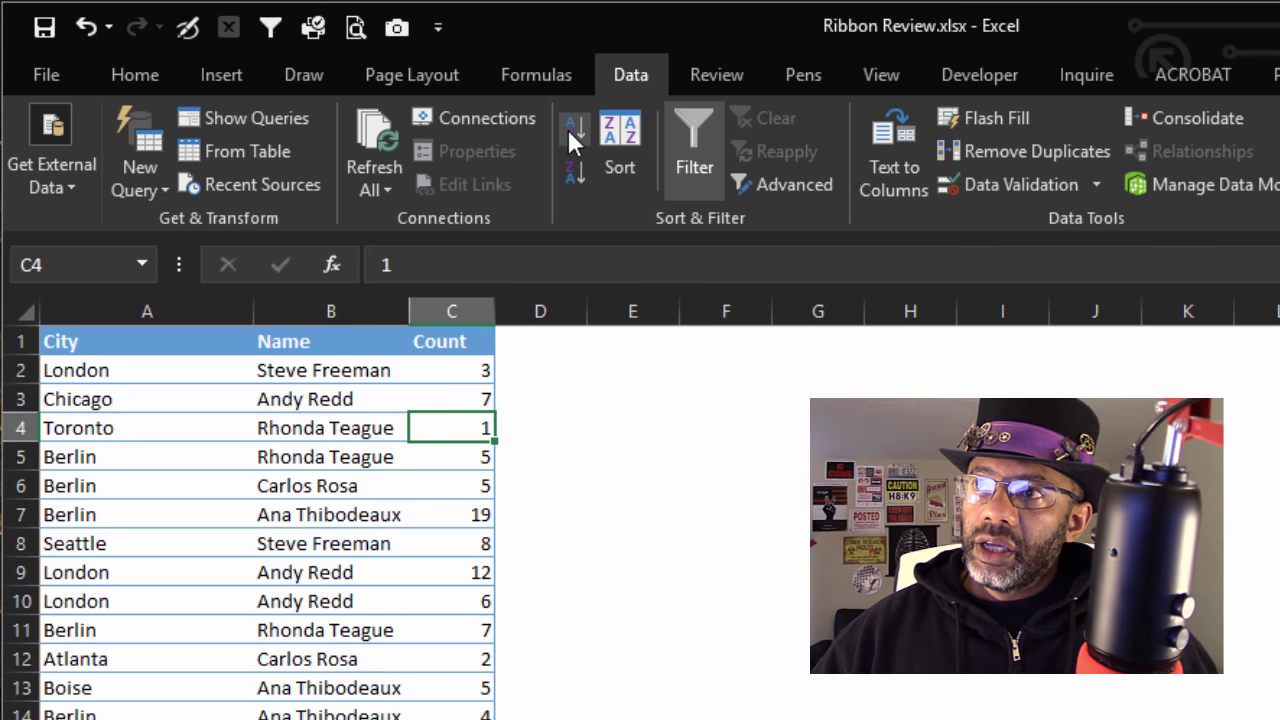
left_click(573, 130)
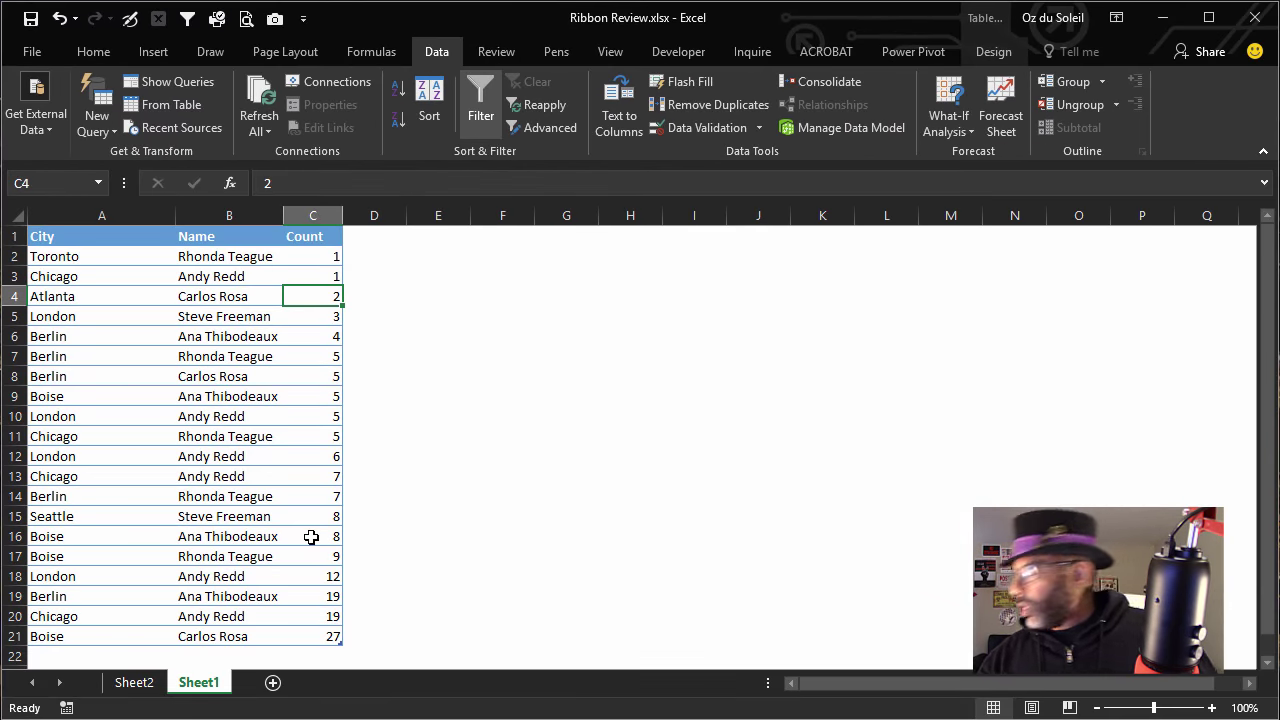
key("Left")
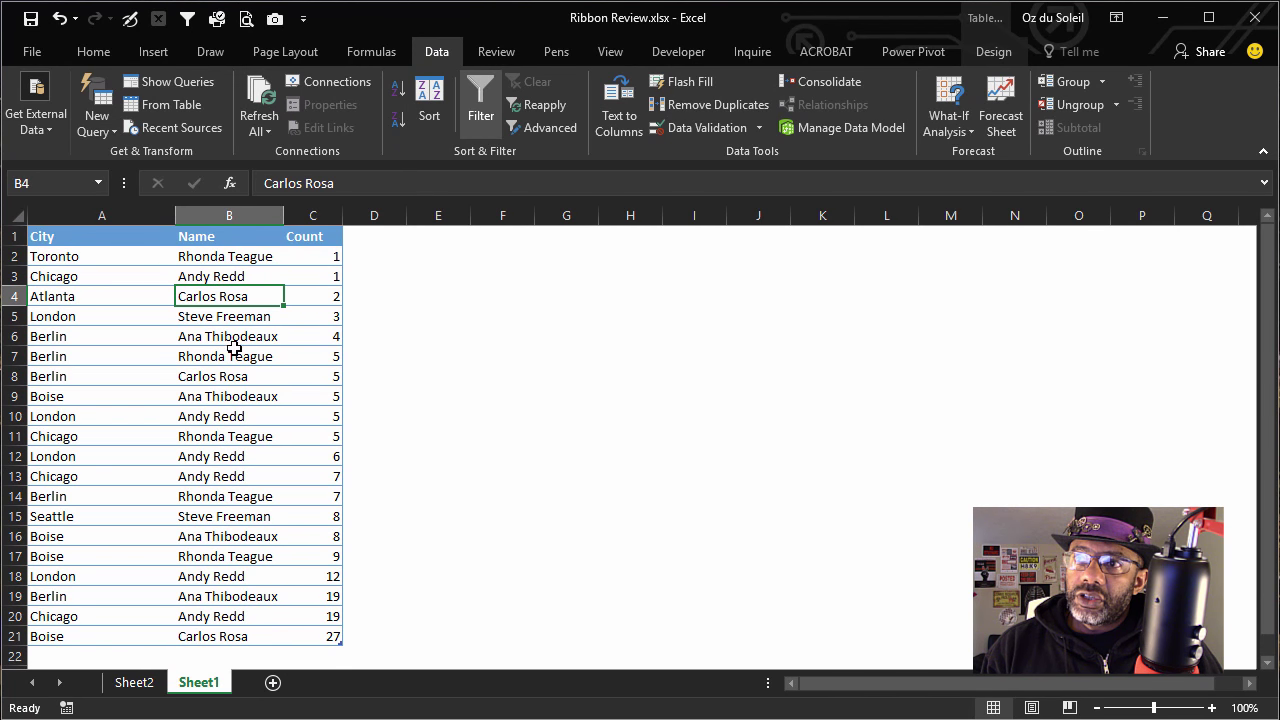
left_click(398, 119)
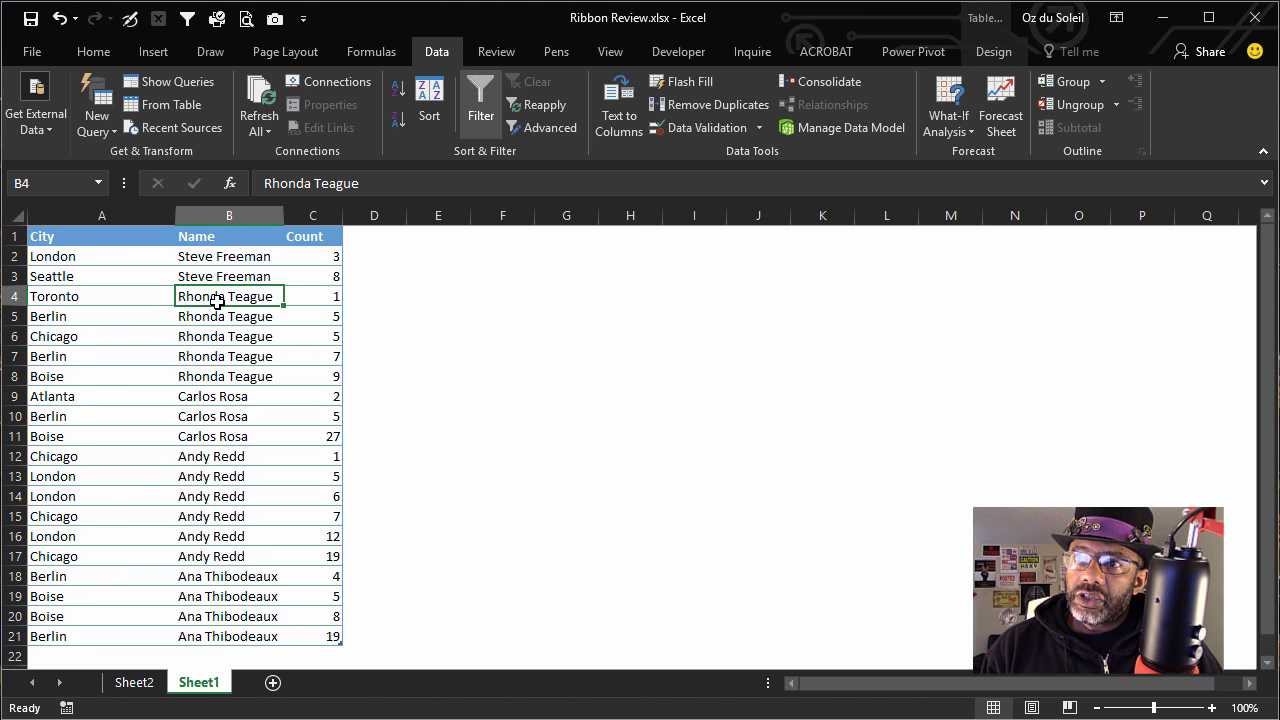
scroll(216, 330, "down", 4)
scroll(208, 380, "up", 4)
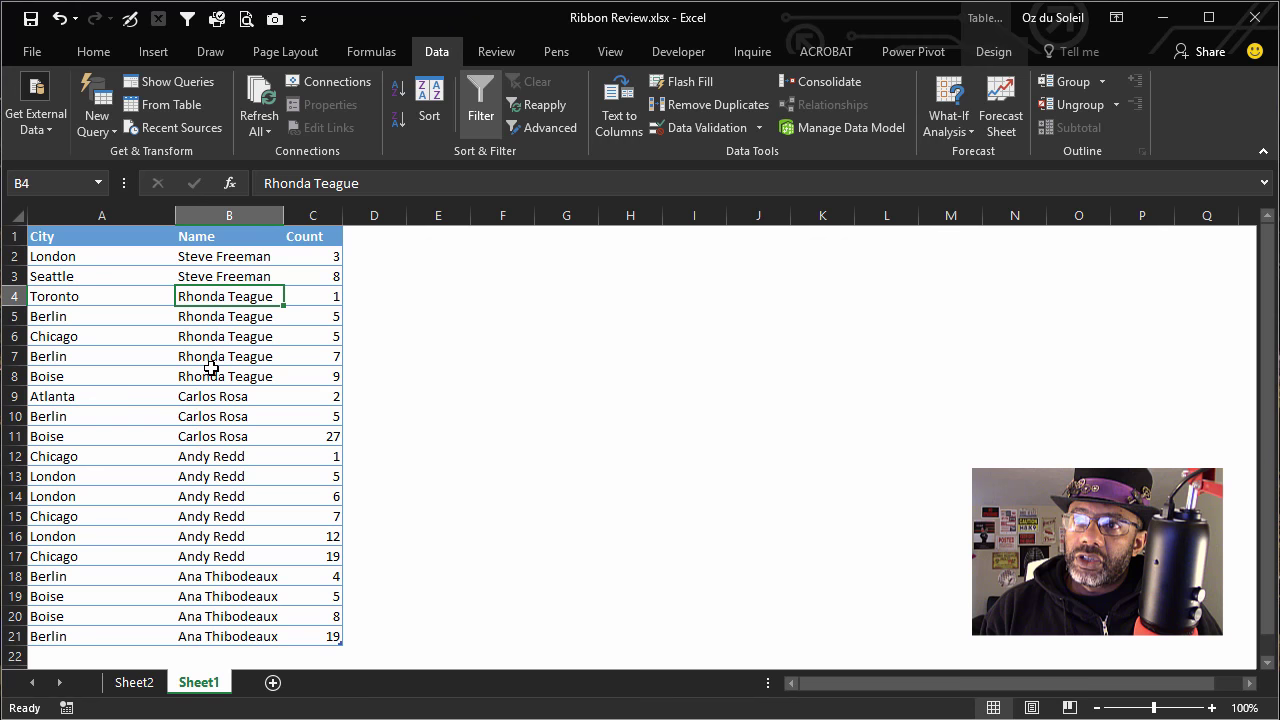
Apply a two-level sort: City Z to A, then Count largest to smallest.
left_click(429, 105)
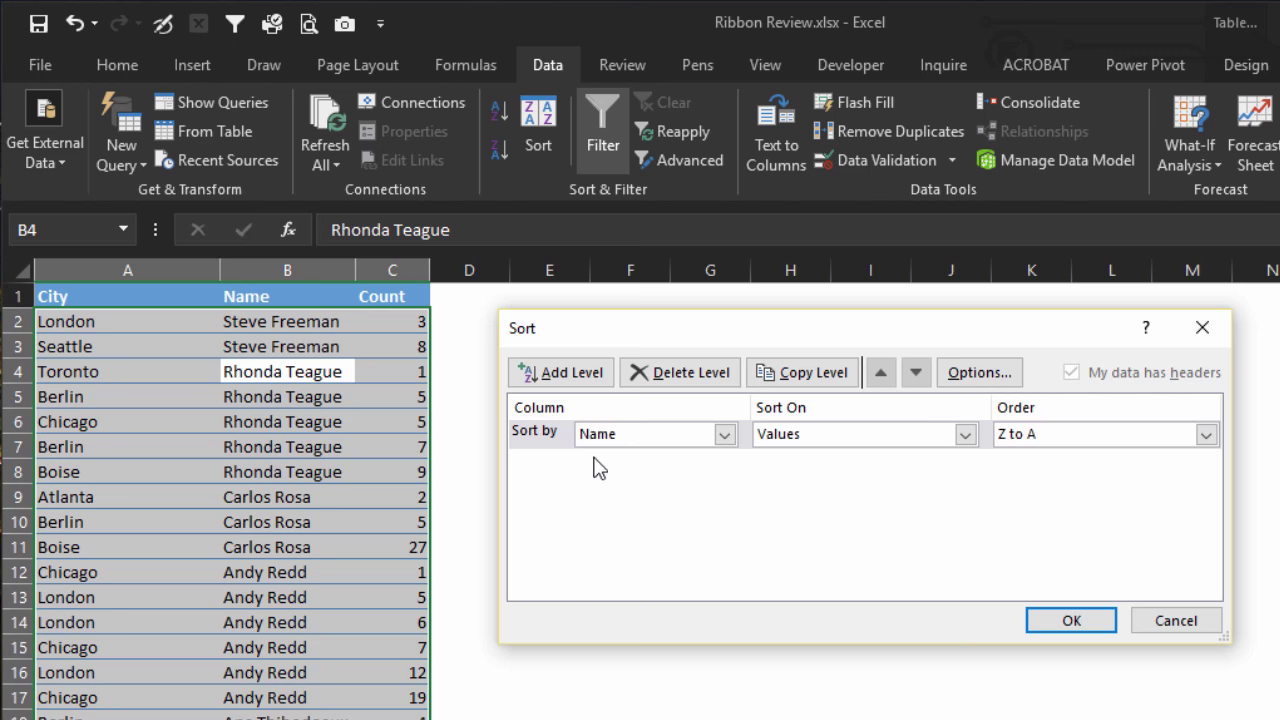
left_click(724, 434)
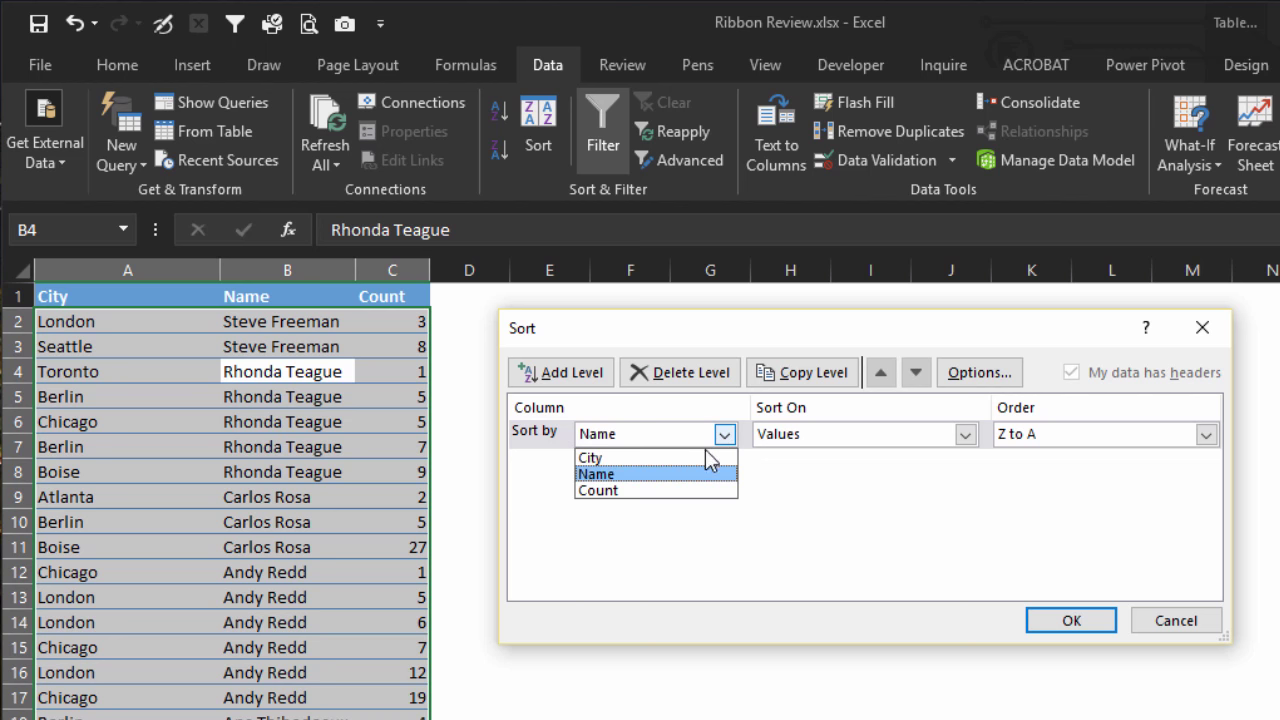
left_click(706, 457)
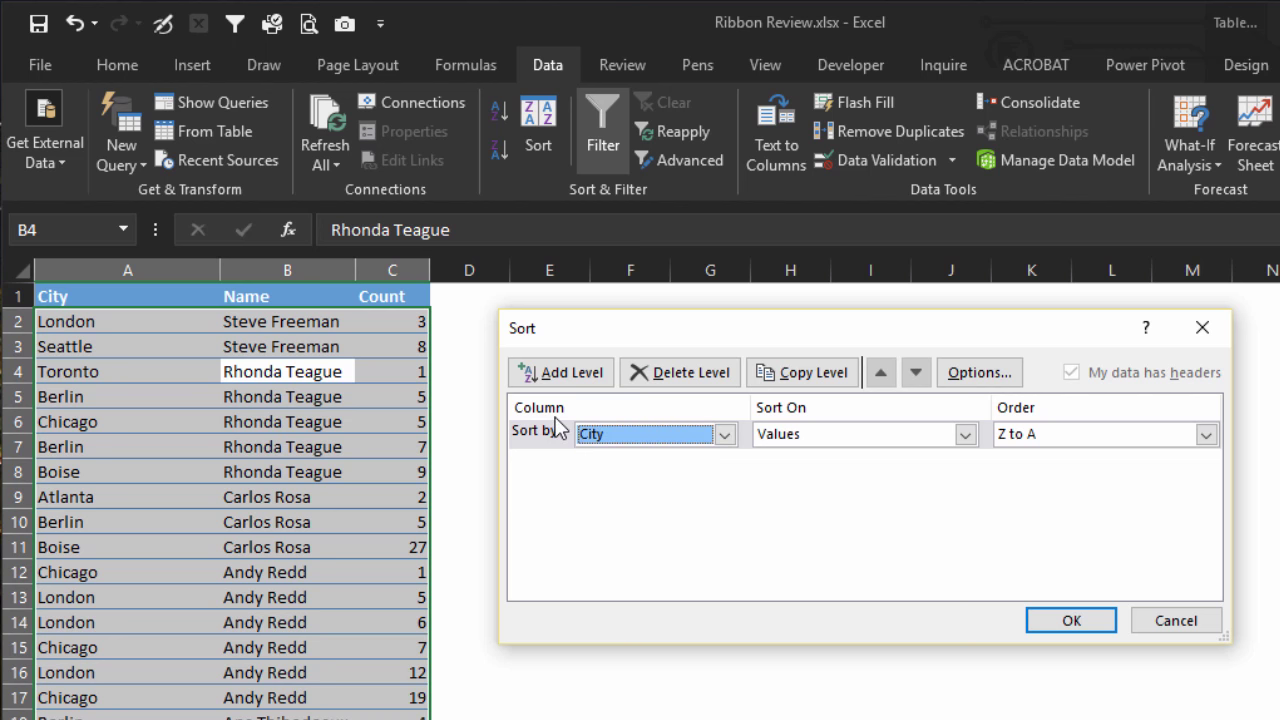
left_click(568, 375)
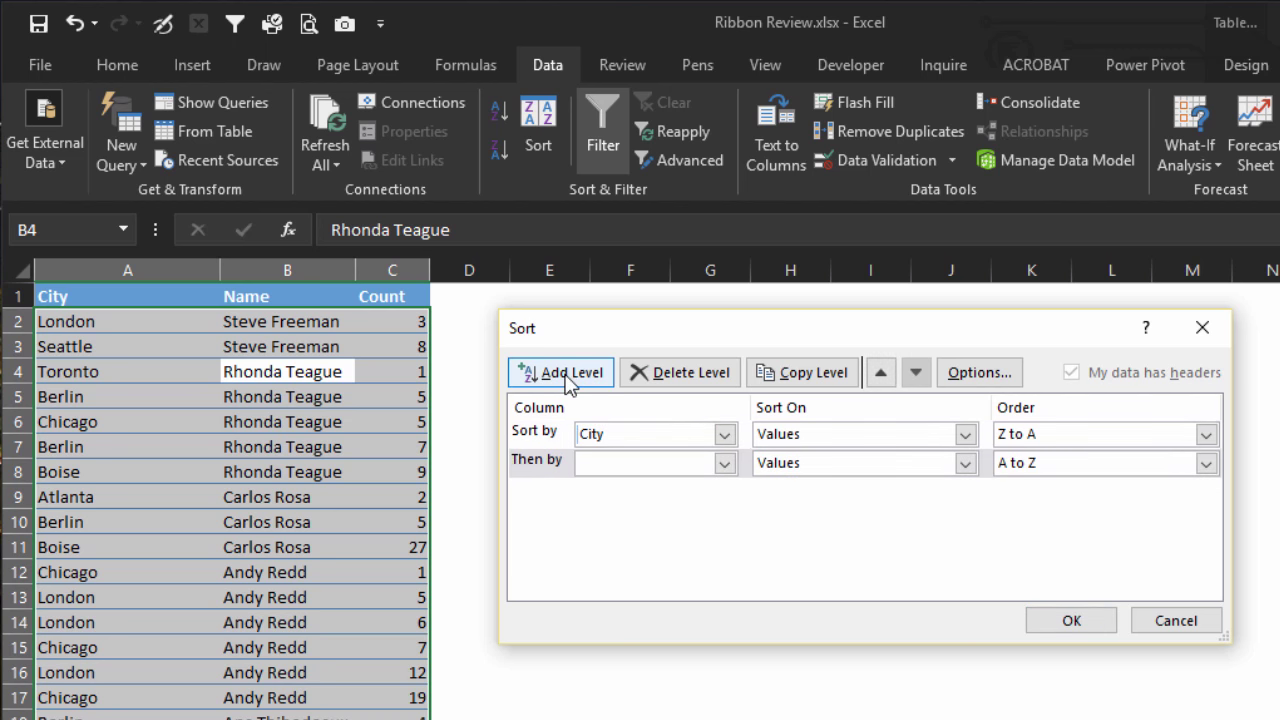
left_click(723, 464)
left_click(689, 520)
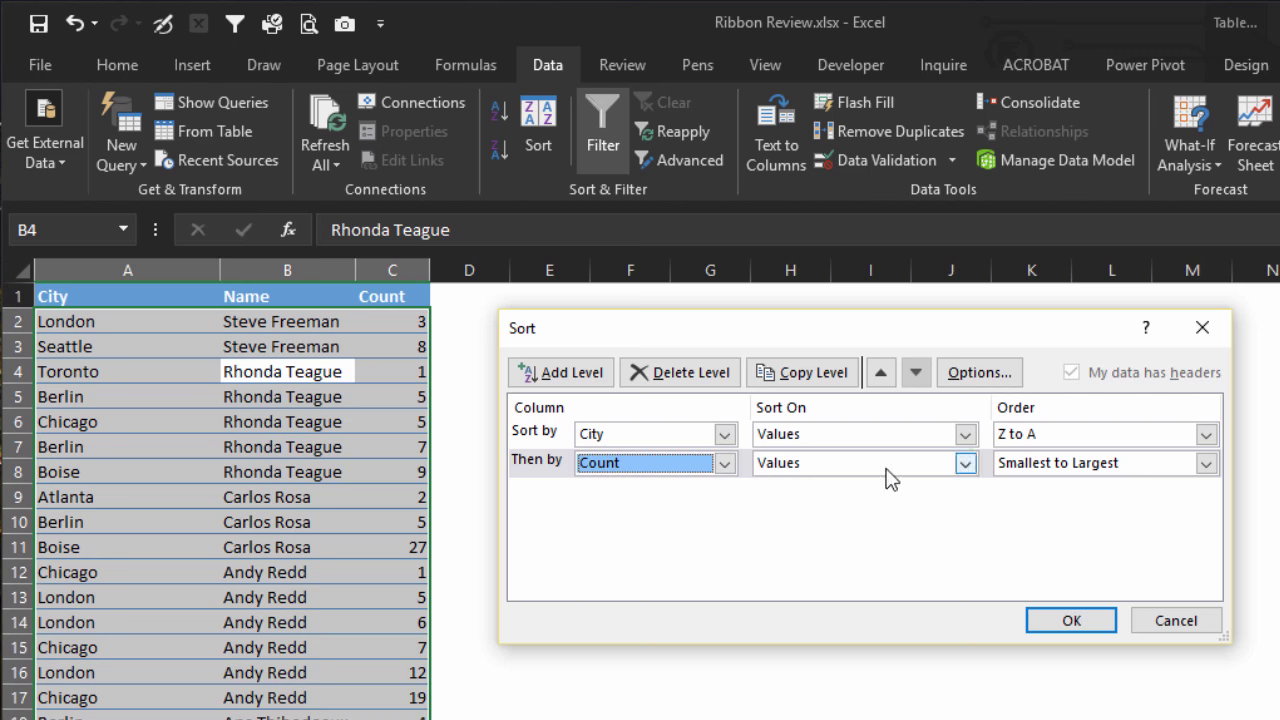
left_click(1205, 465)
left_click(1170, 503)
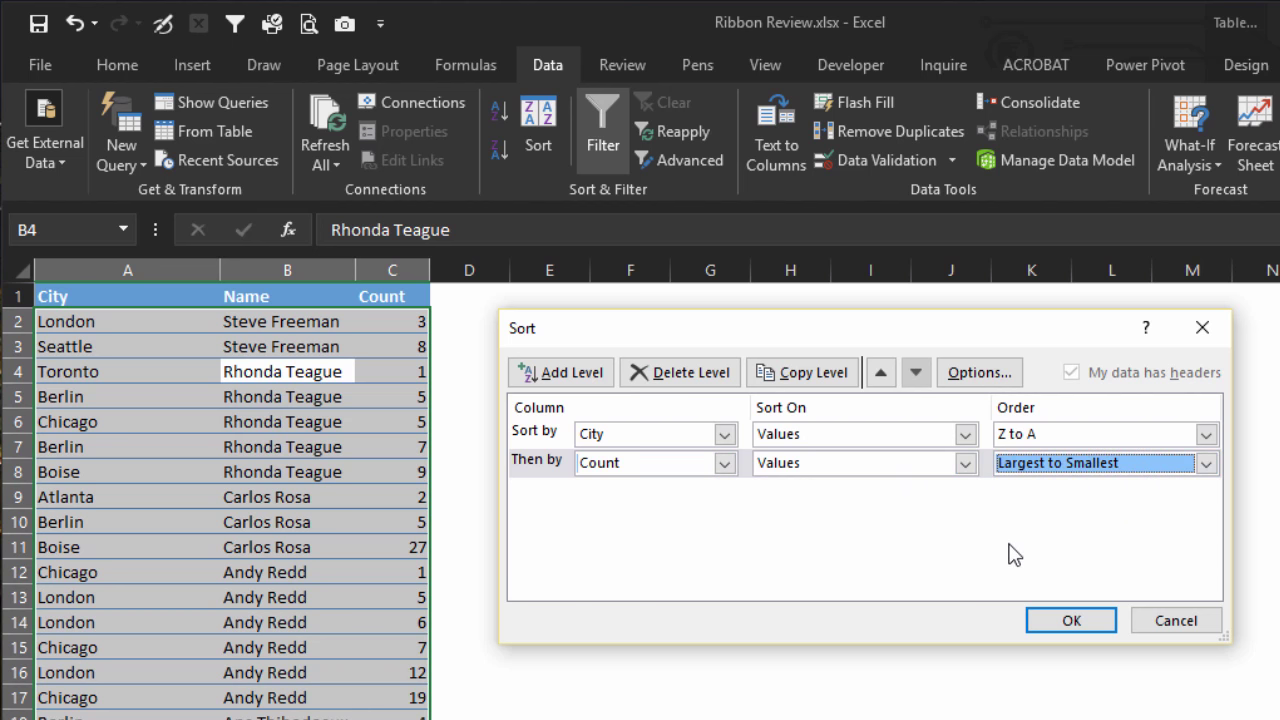
left_click(1053, 625)
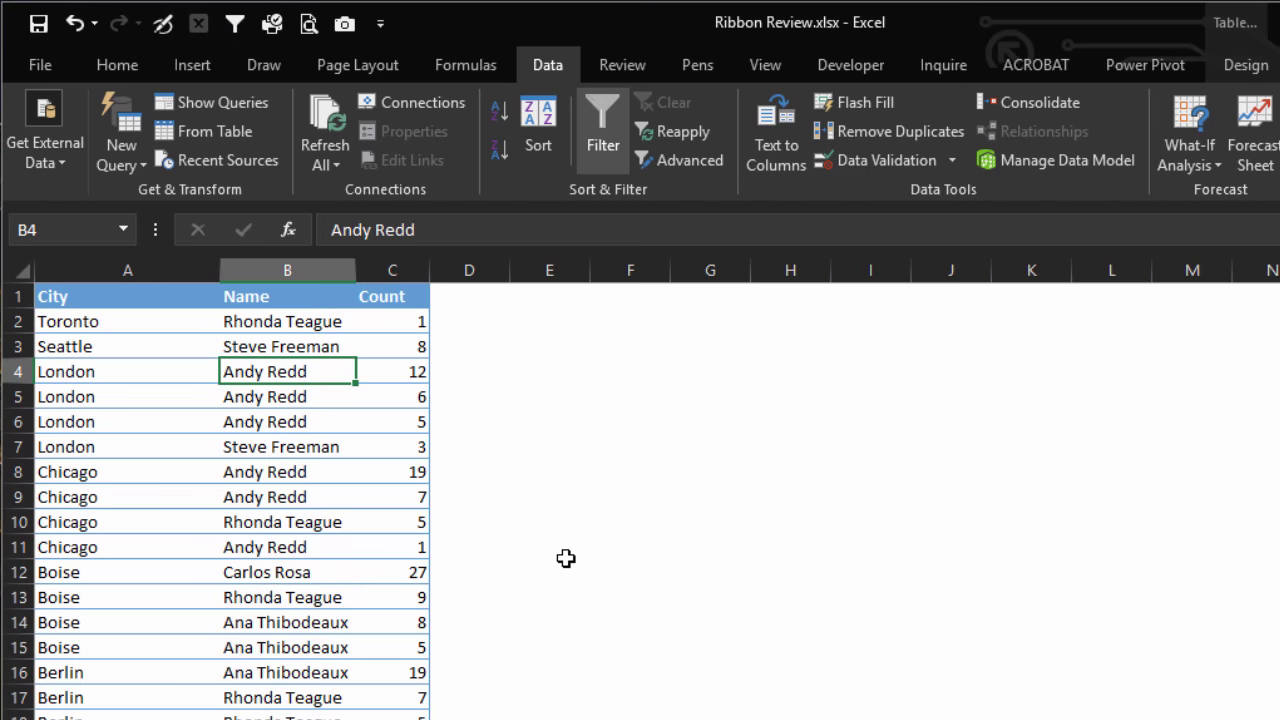
left_click(121, 321)
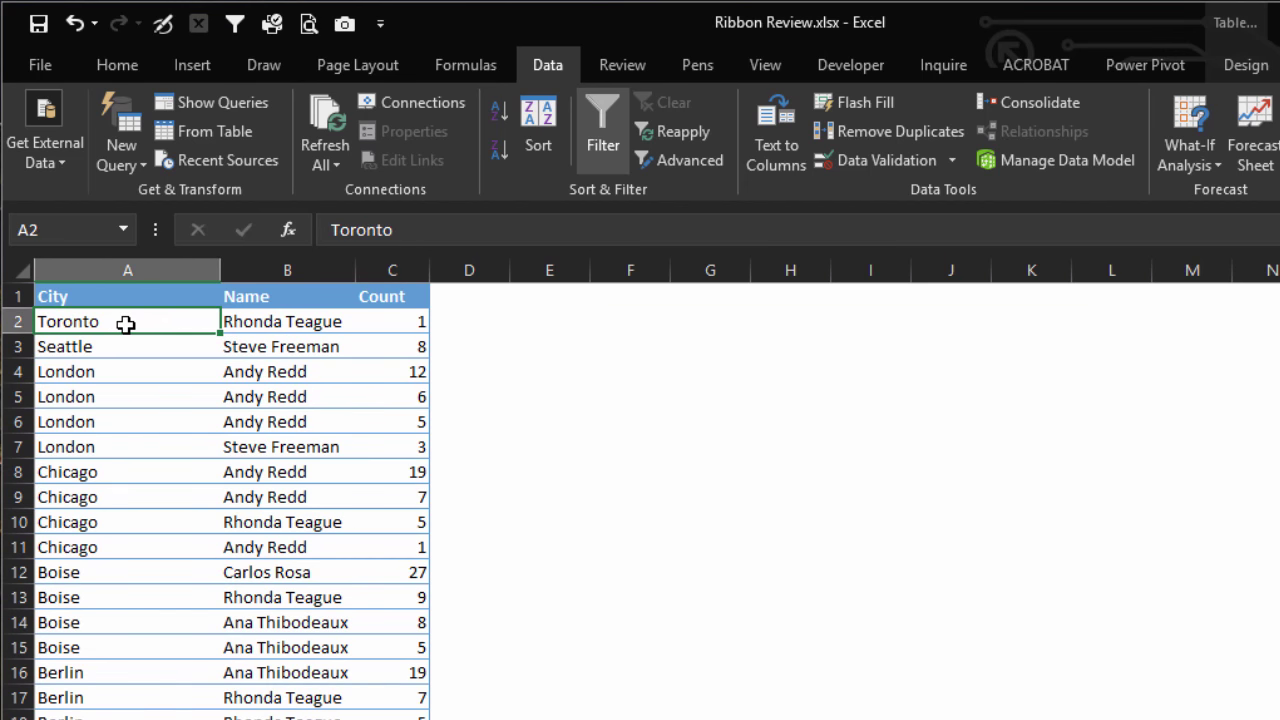
left_click(124, 345)
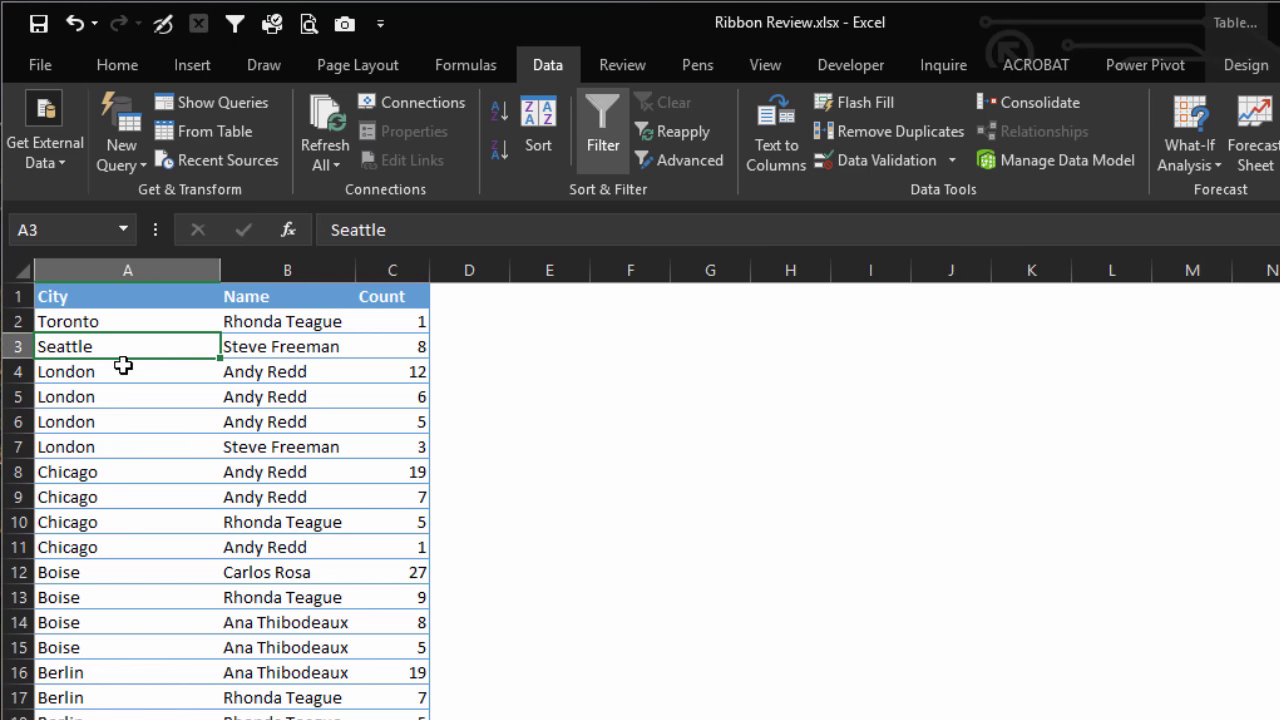
left_click(120, 370)
left_click_drag(188, 371, 323, 388)
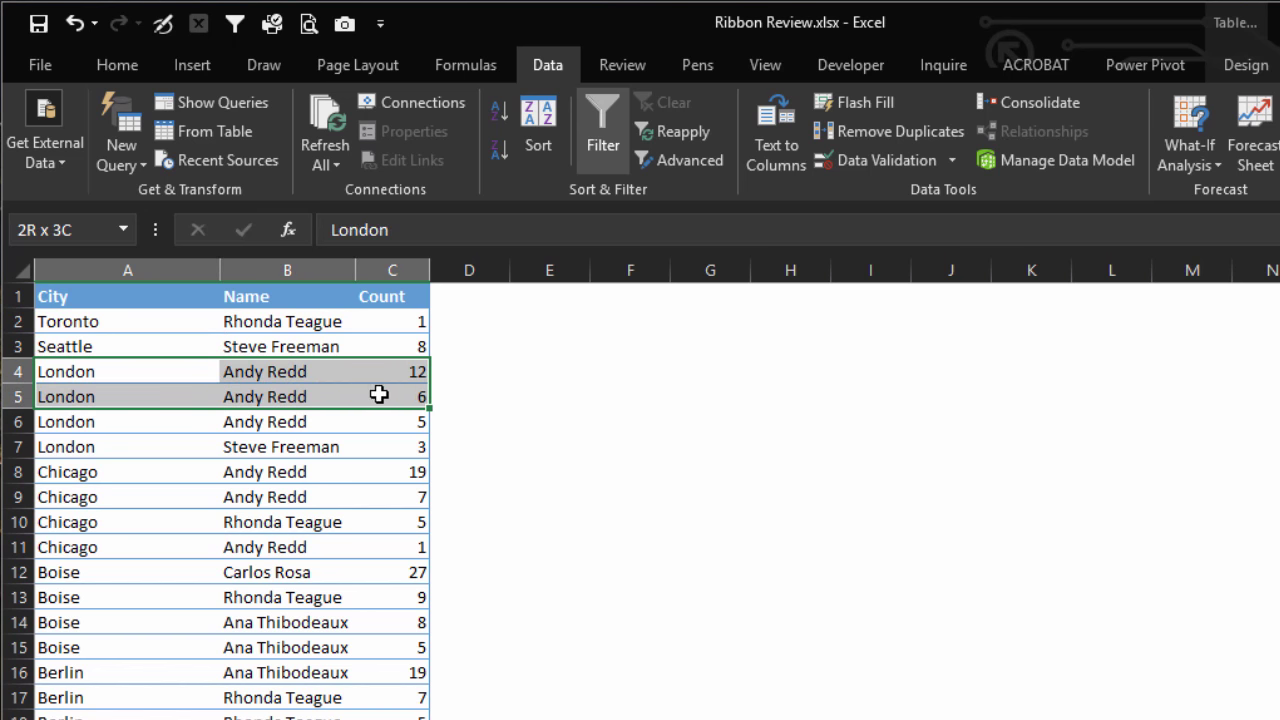
left_click_drag(380, 395, 392, 446)
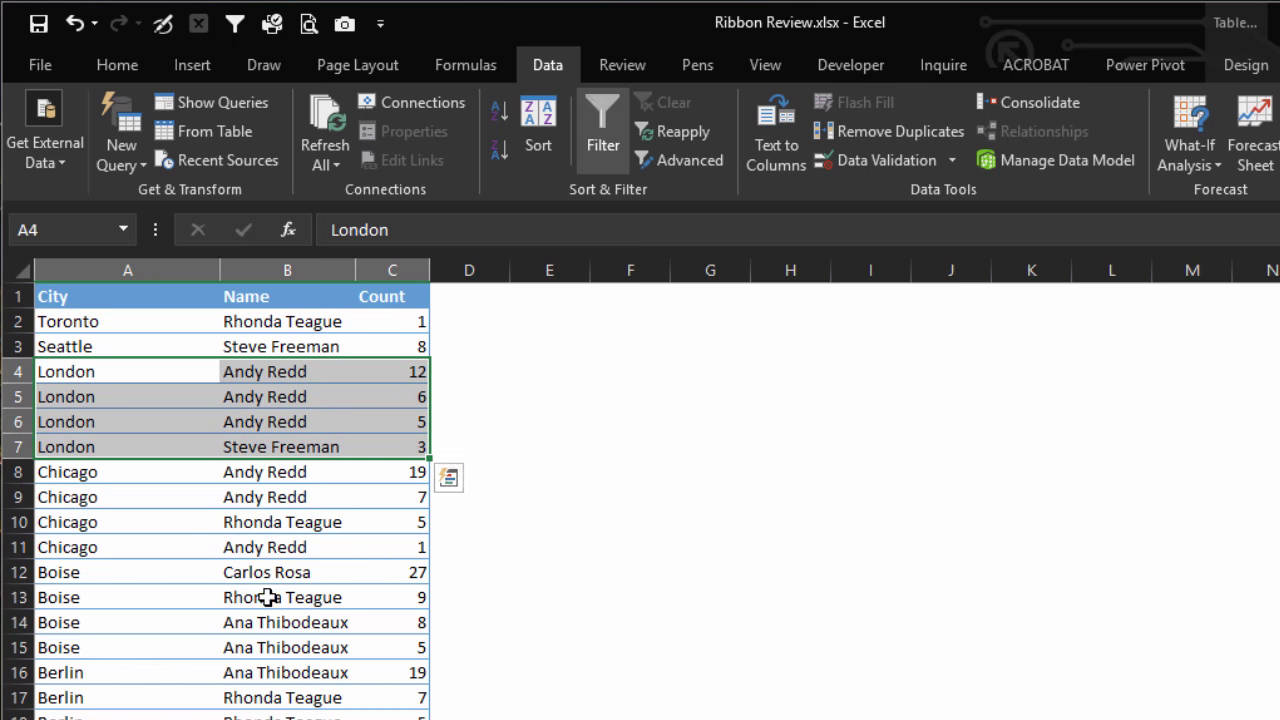
left_click(185, 563)
left_click_drag(186, 572, 409, 640)
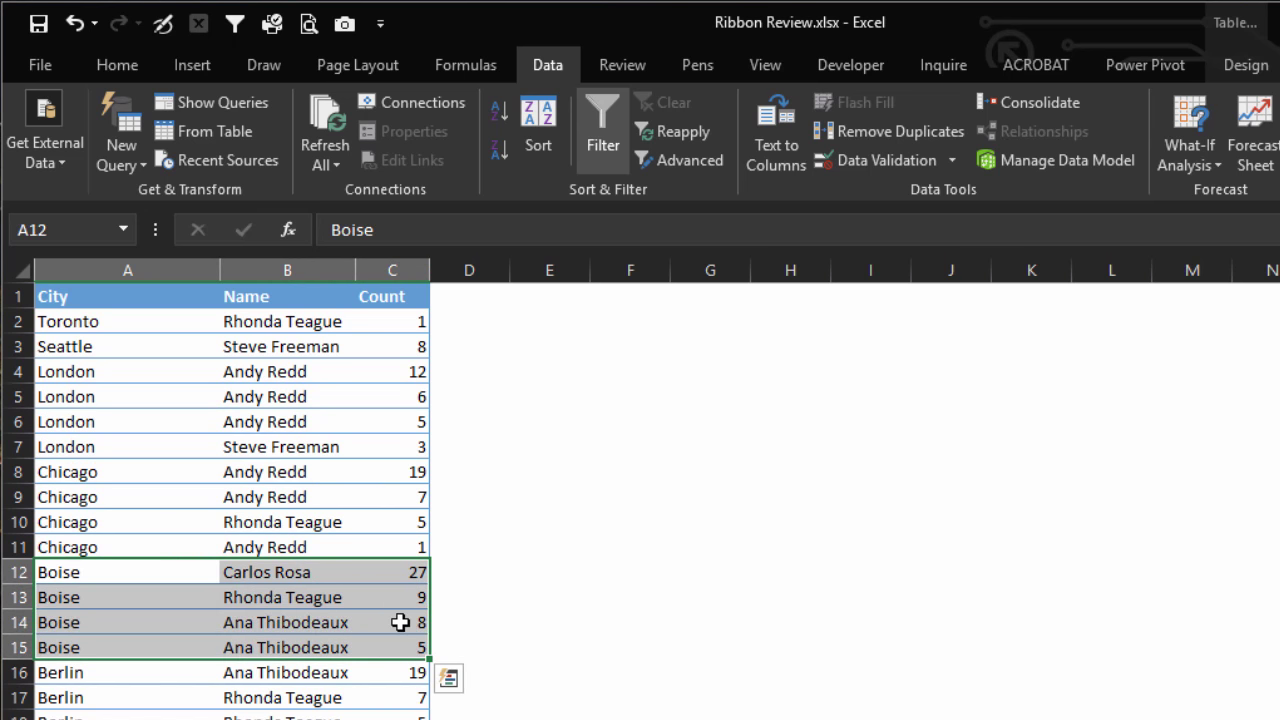
left_click(247, 476)
key("ctrl+z")
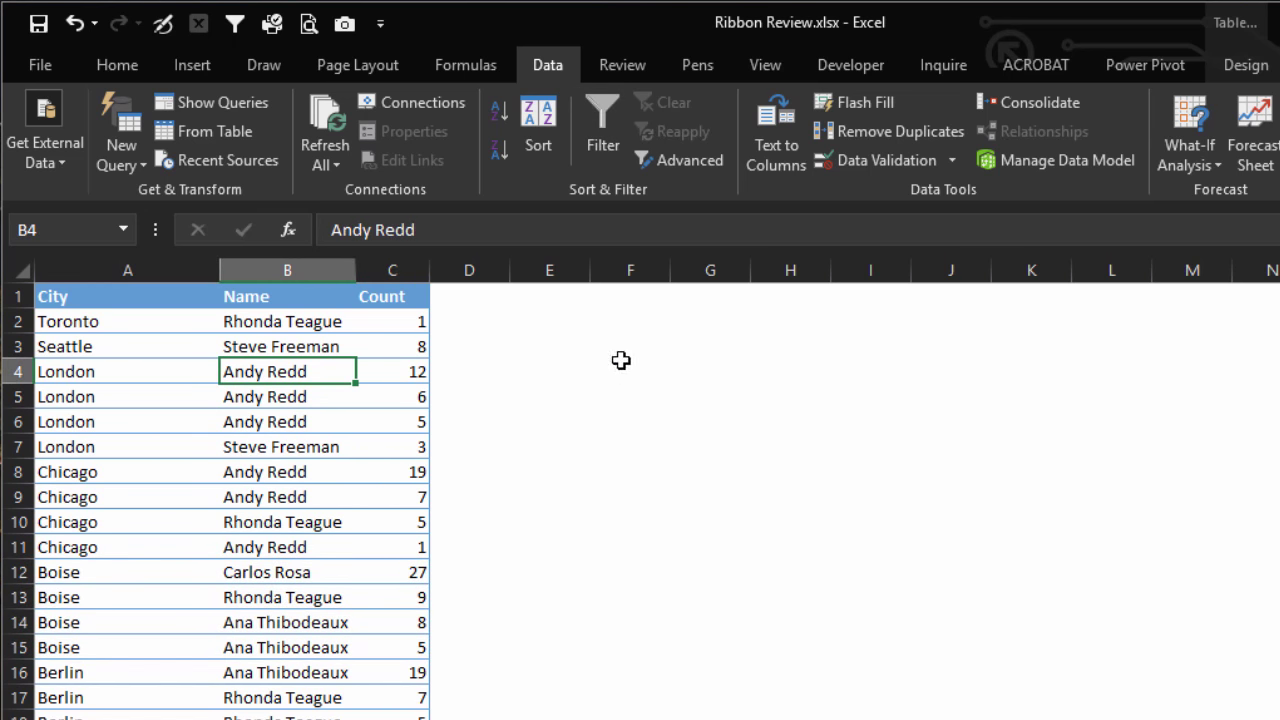
left_click(601, 134)
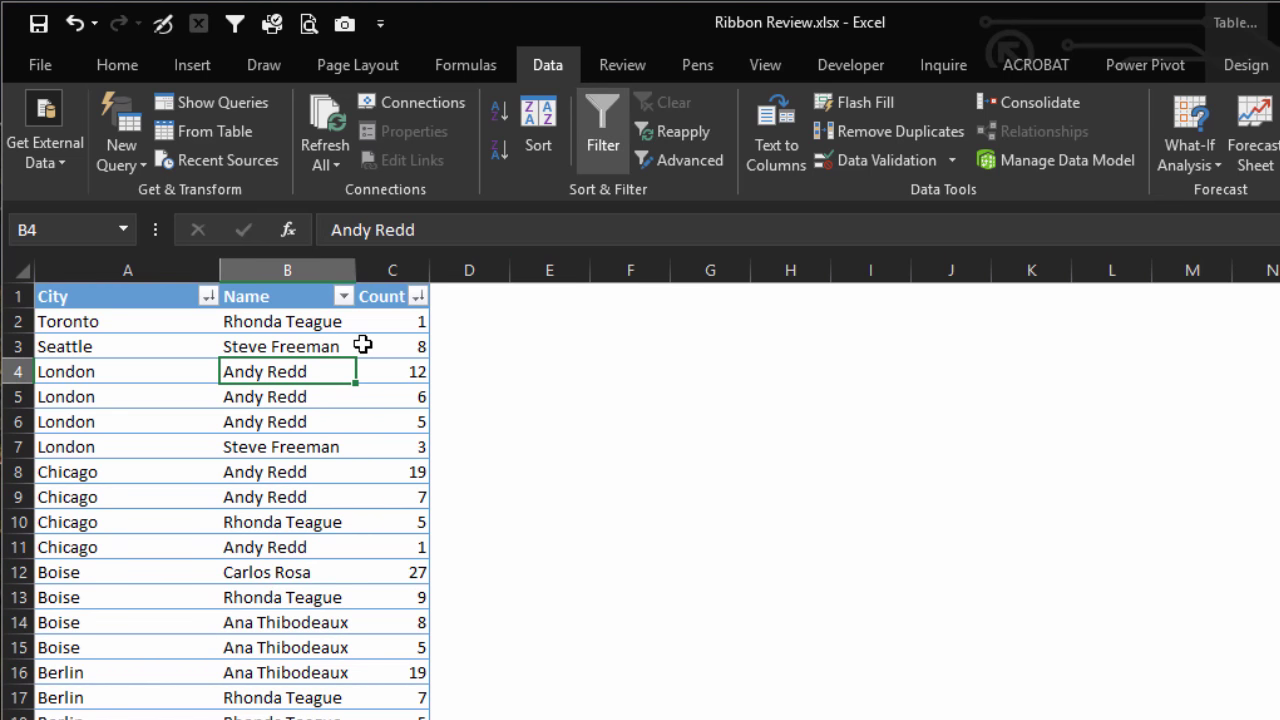
left_click(344, 297)
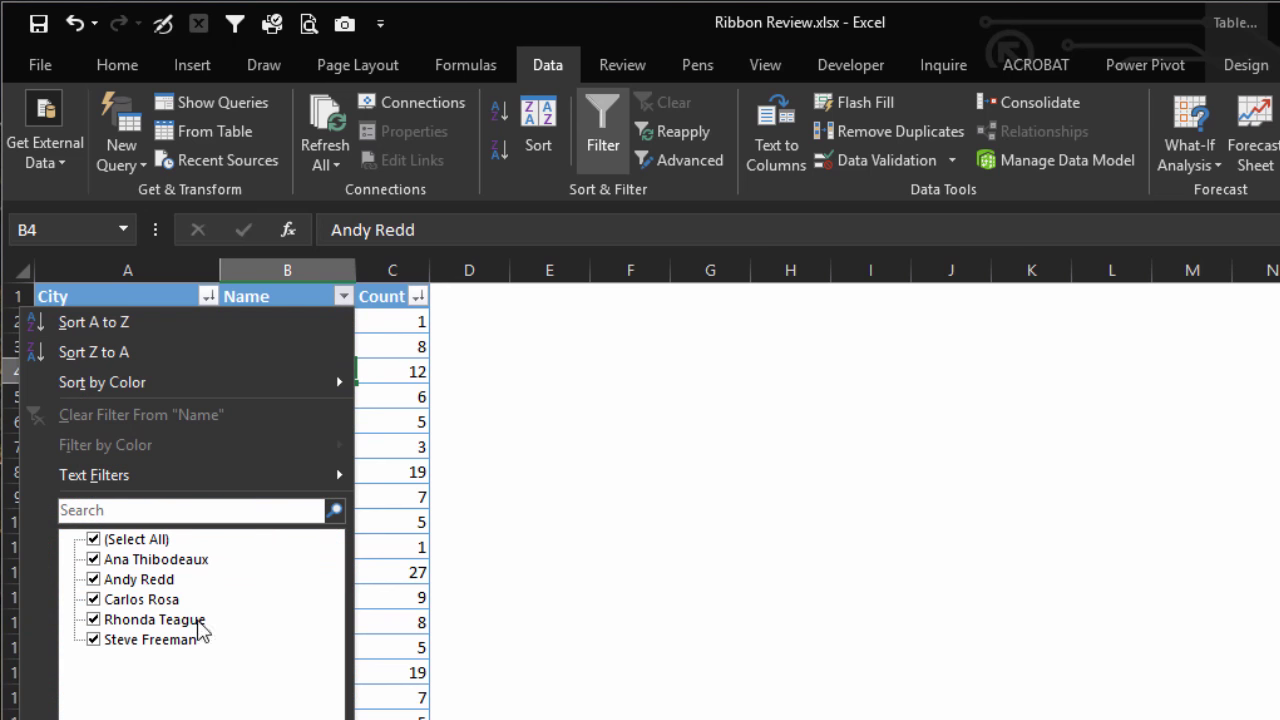
mouse_move(134, 480)
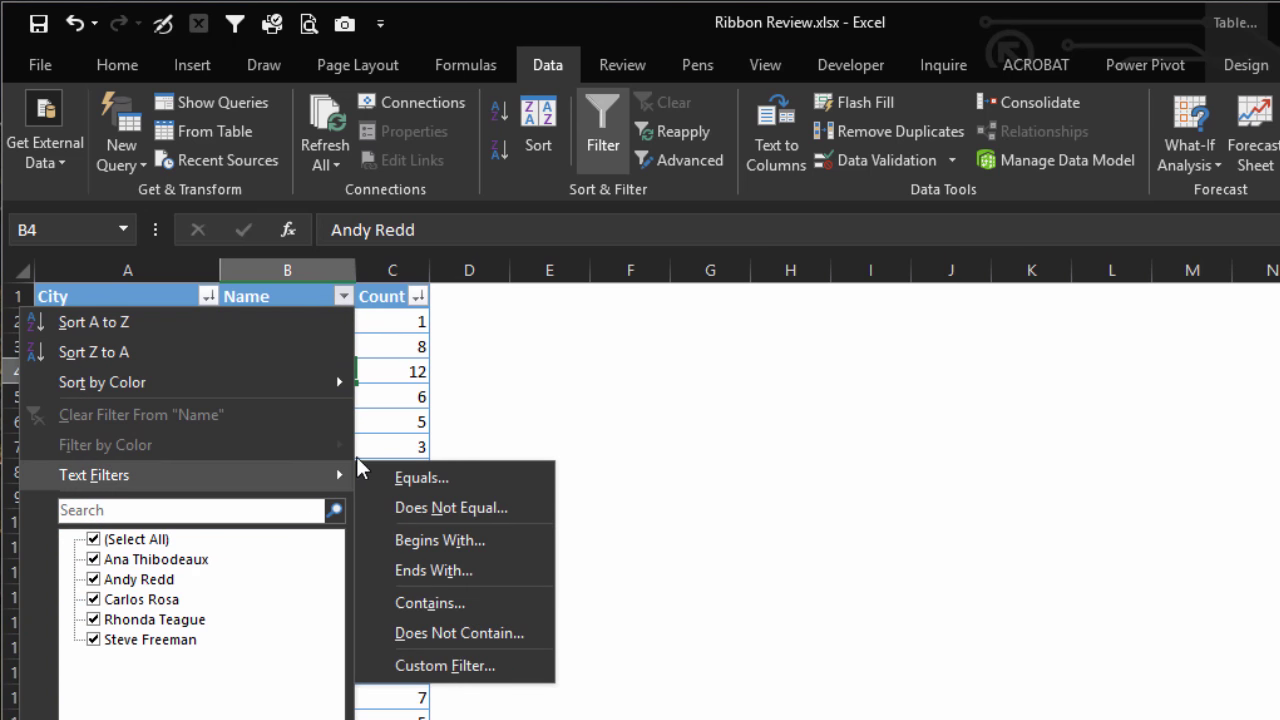
left_click(389, 411)
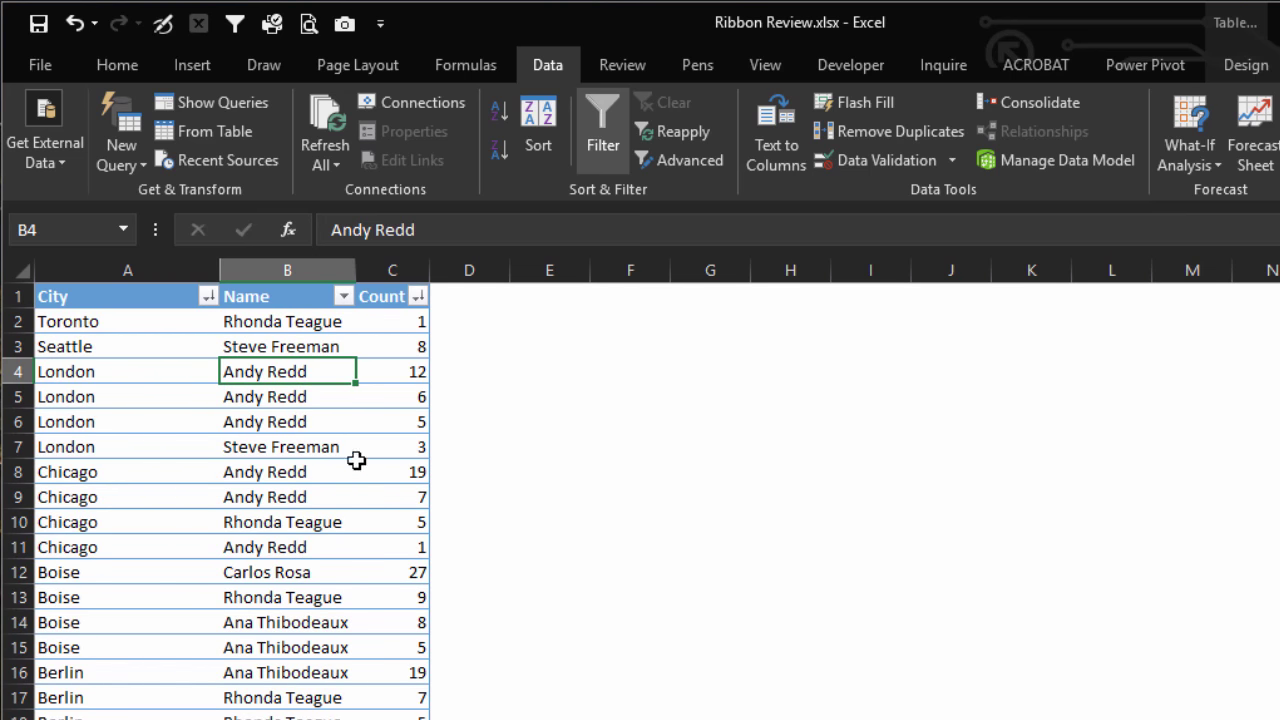
left_click(343, 296)
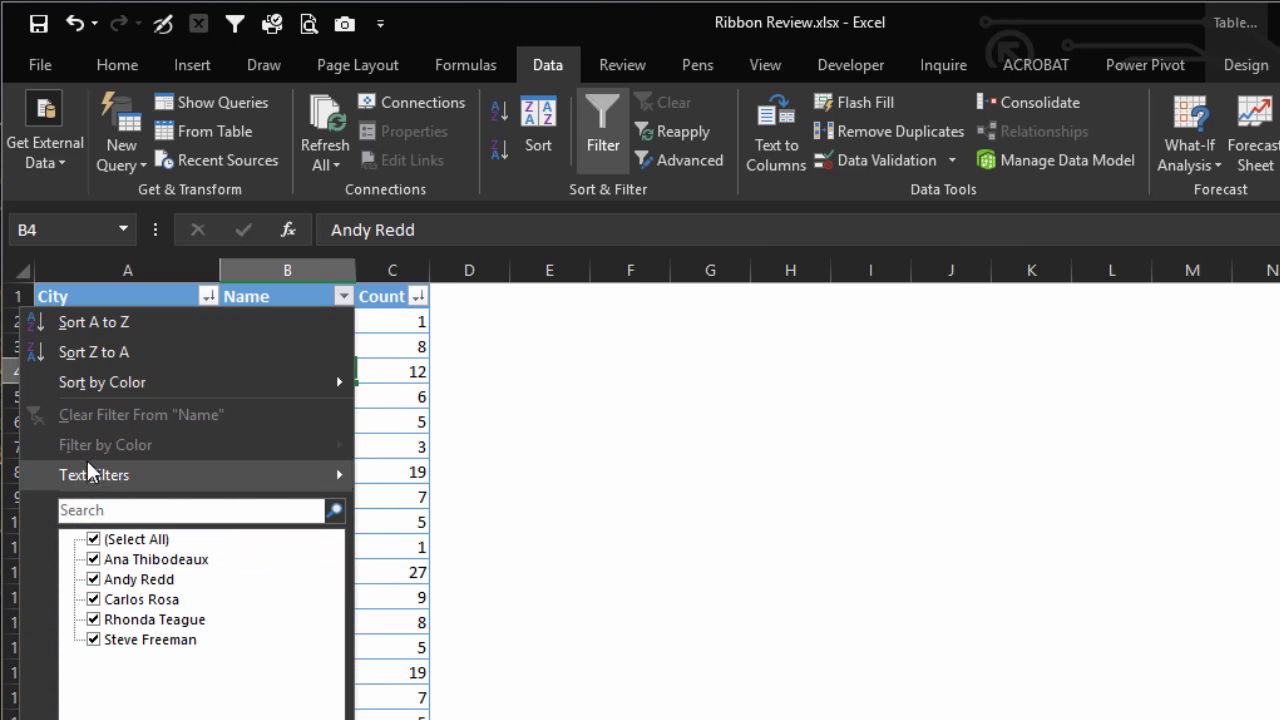
mouse_move(95, 475)
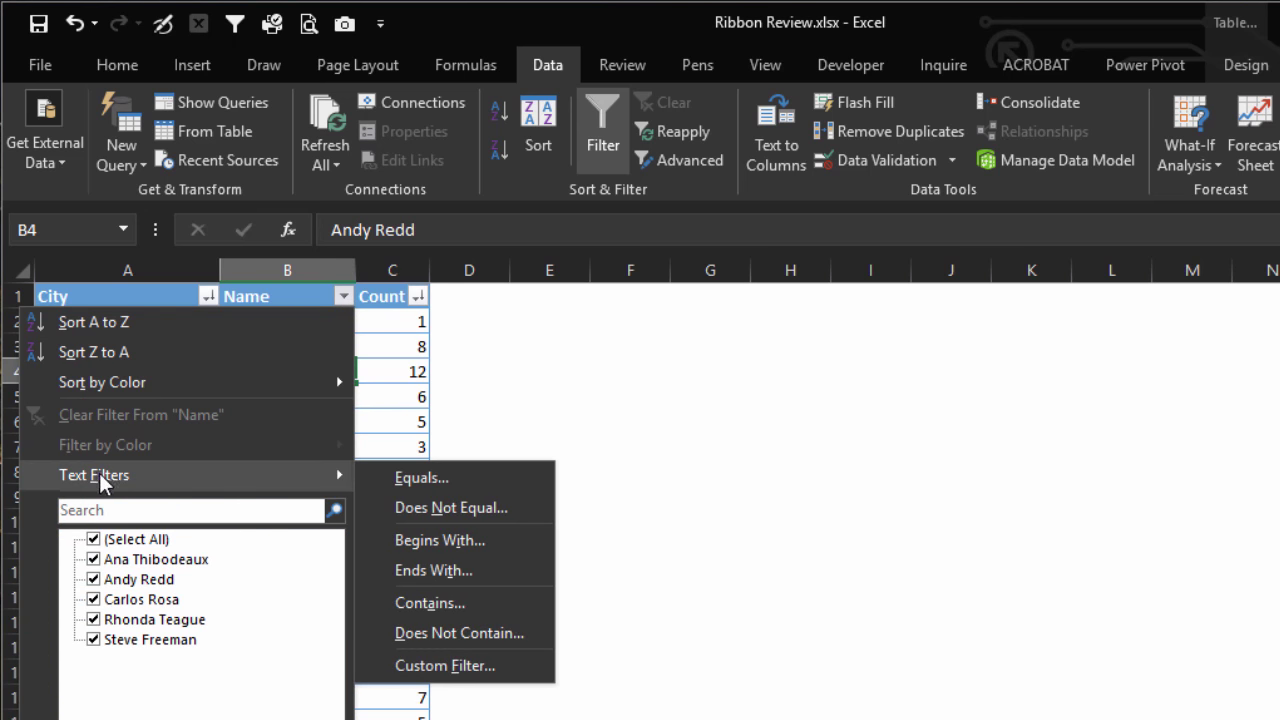
left_click(433, 539)
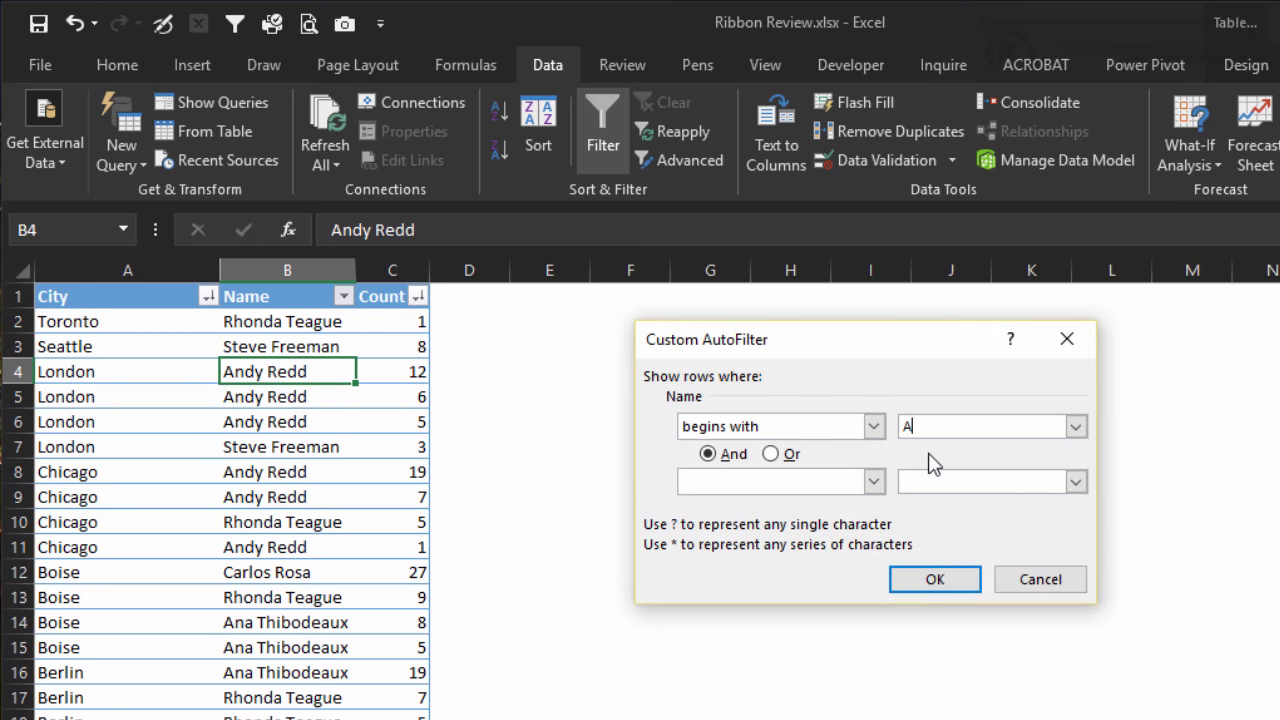
left_click(932, 582)
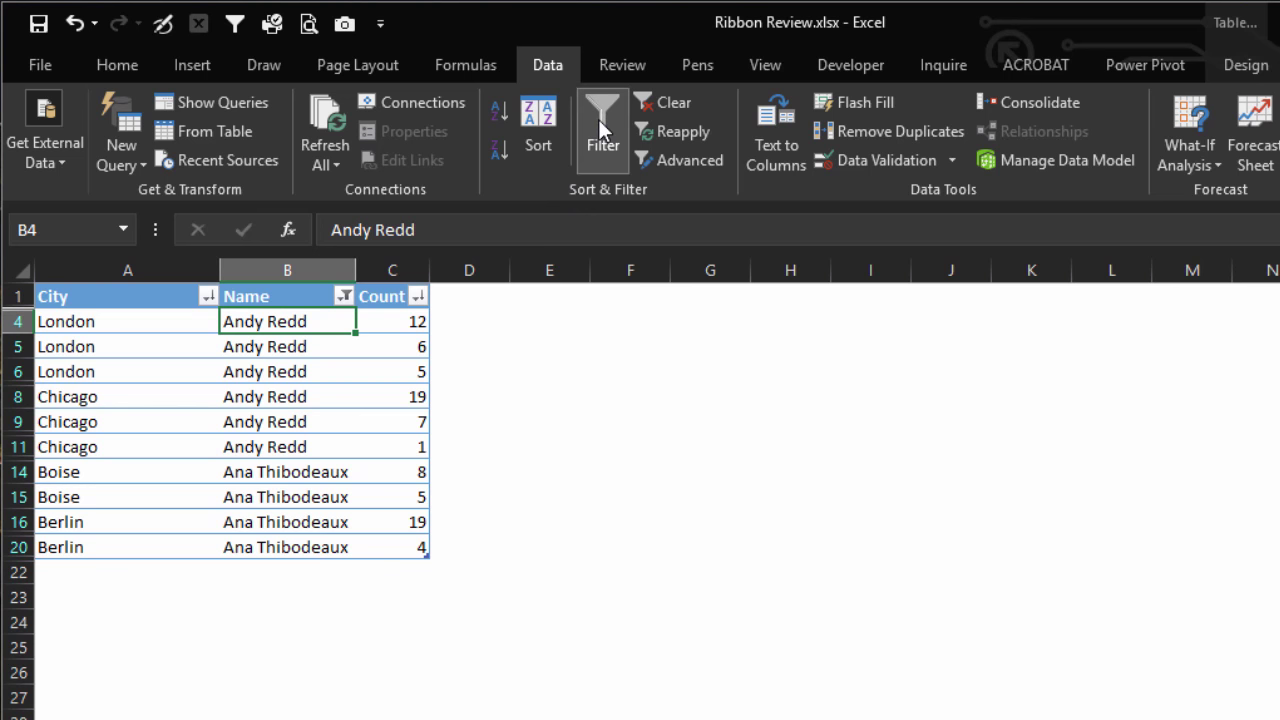
left_click(602, 145)
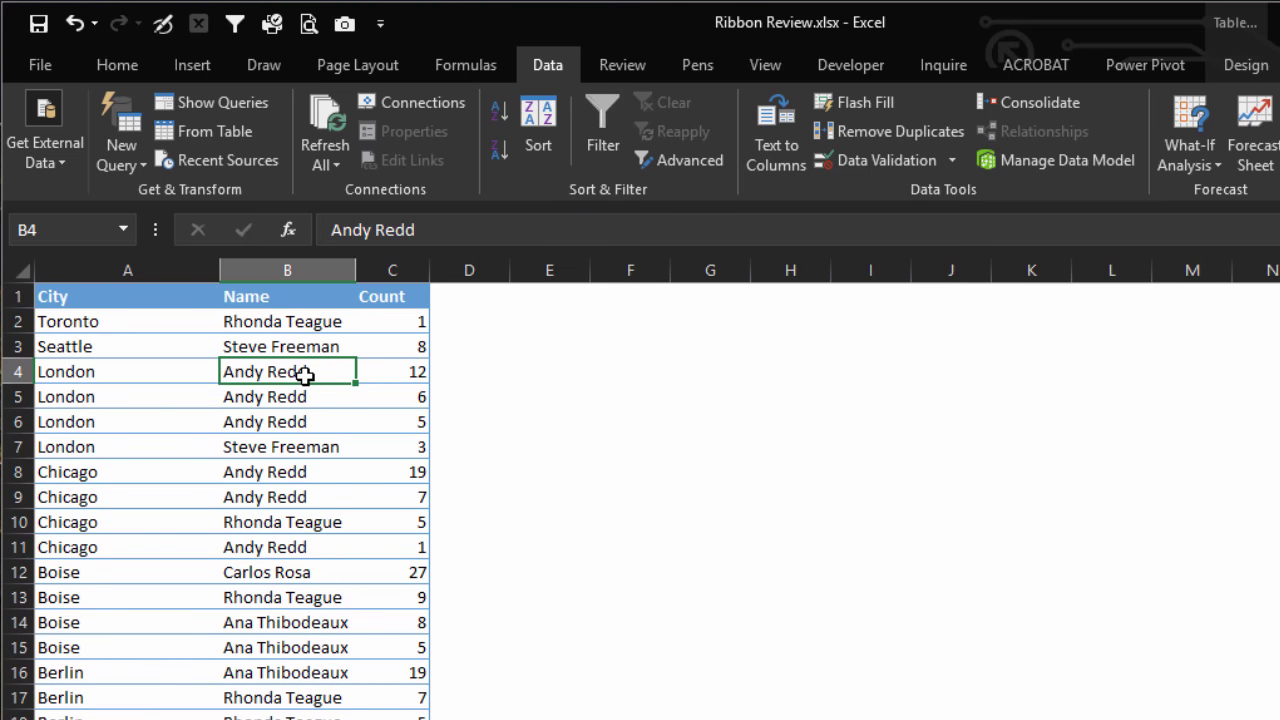
Turn filtering on, filter Count to Above Average, and select the visible Count values.
left_click(590, 145)
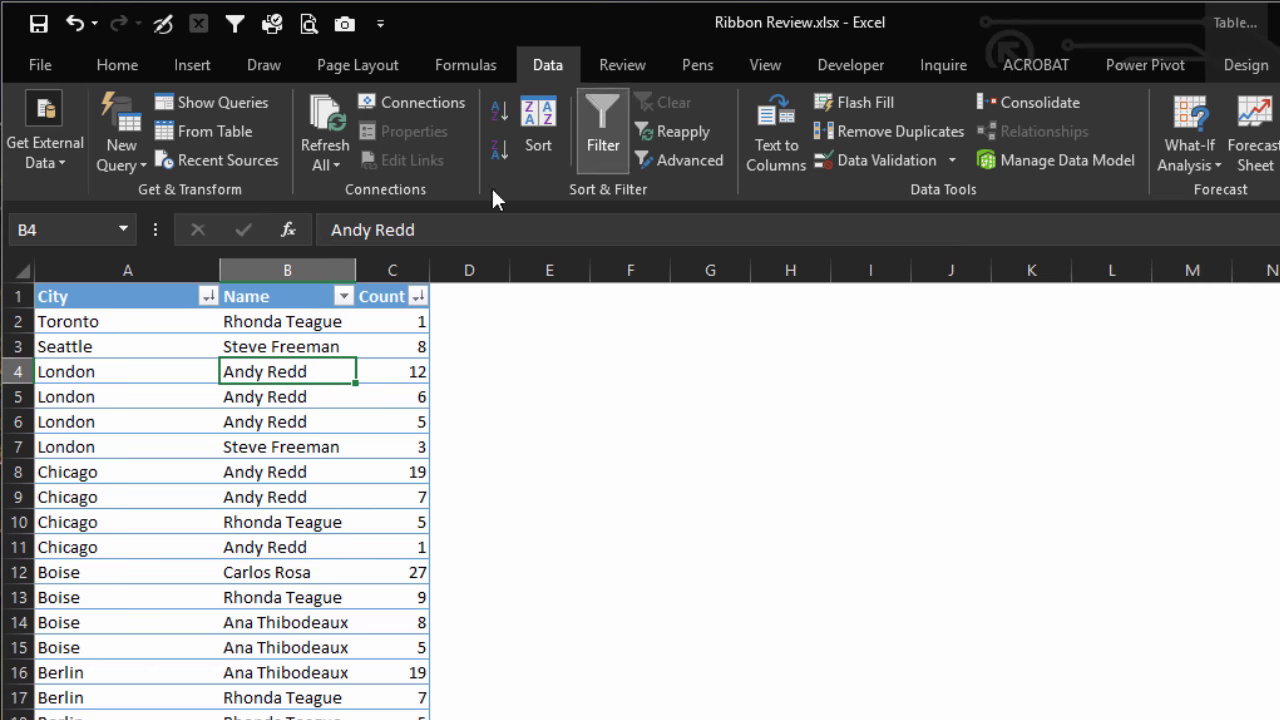
left_click(343, 296)
left_click(362, 373)
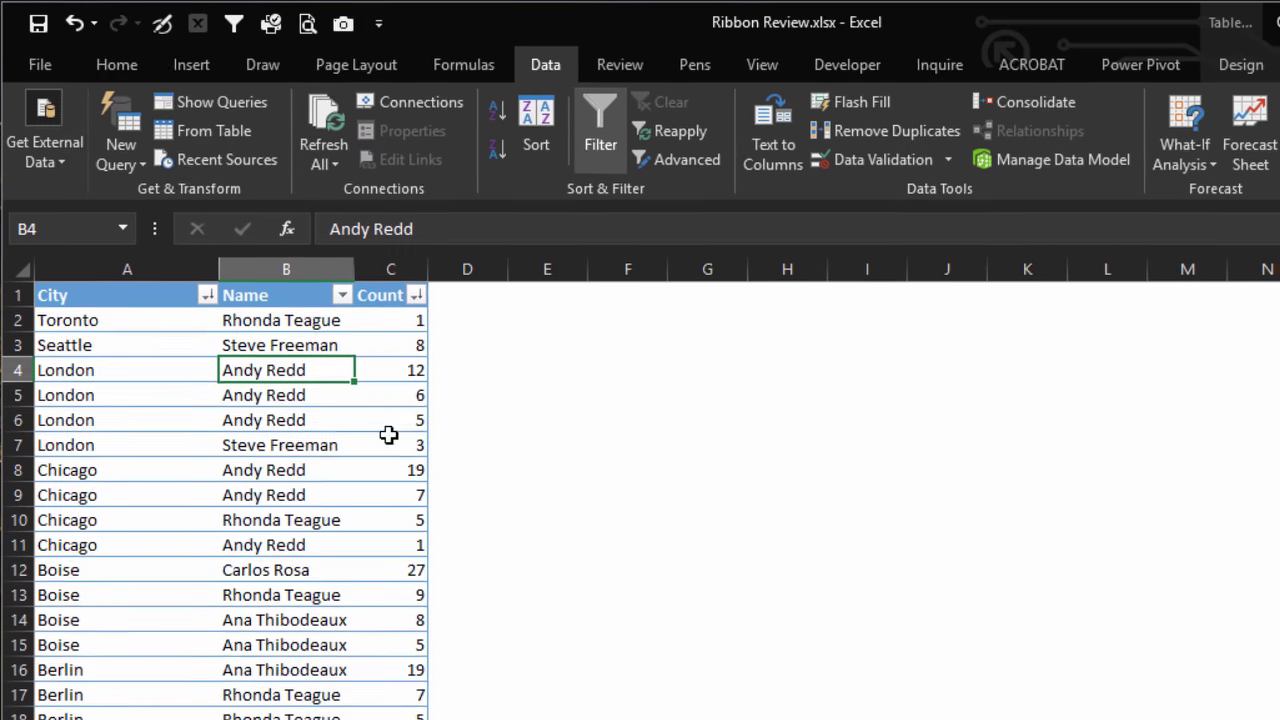
left_click(390, 277)
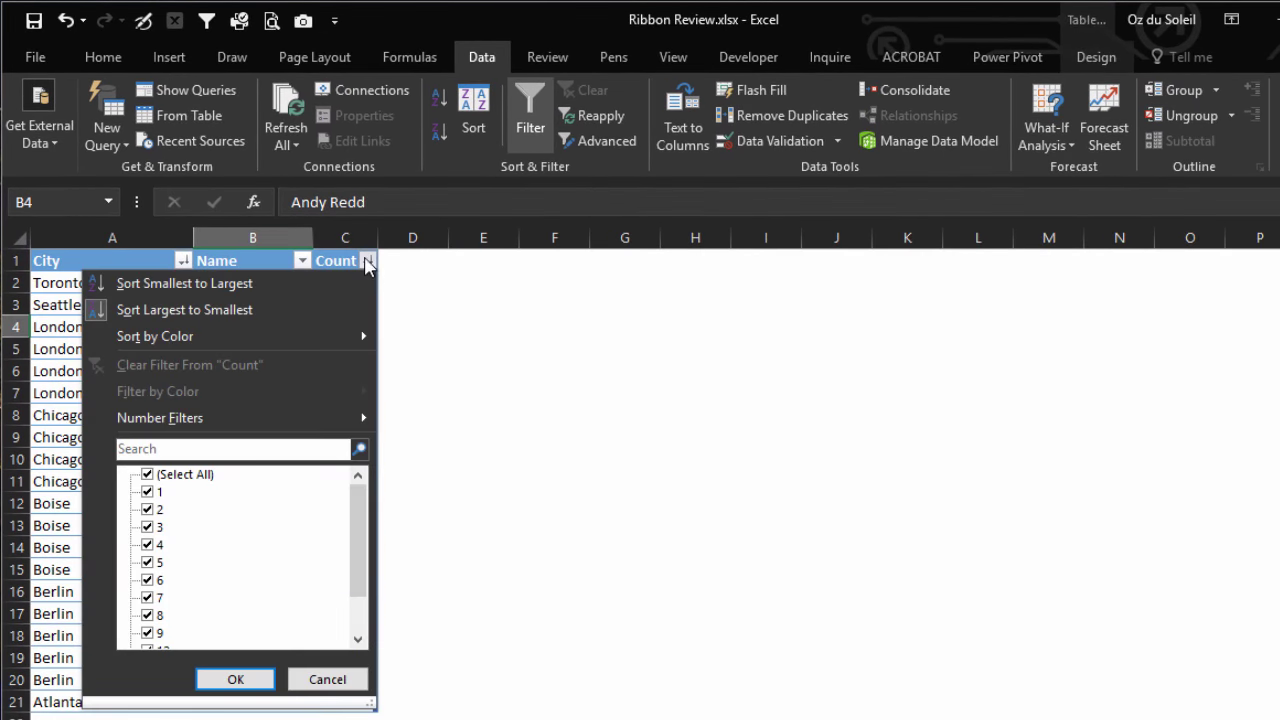
mouse_move(188, 420)
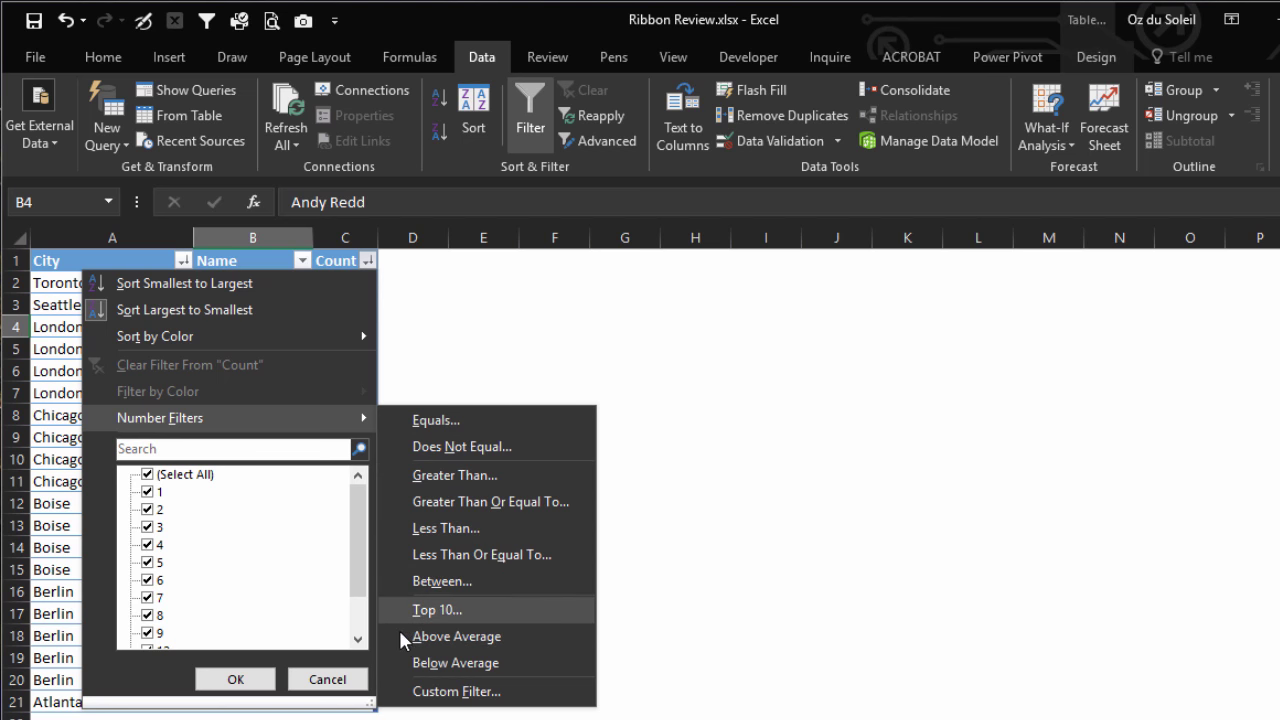
left_click(455, 636)
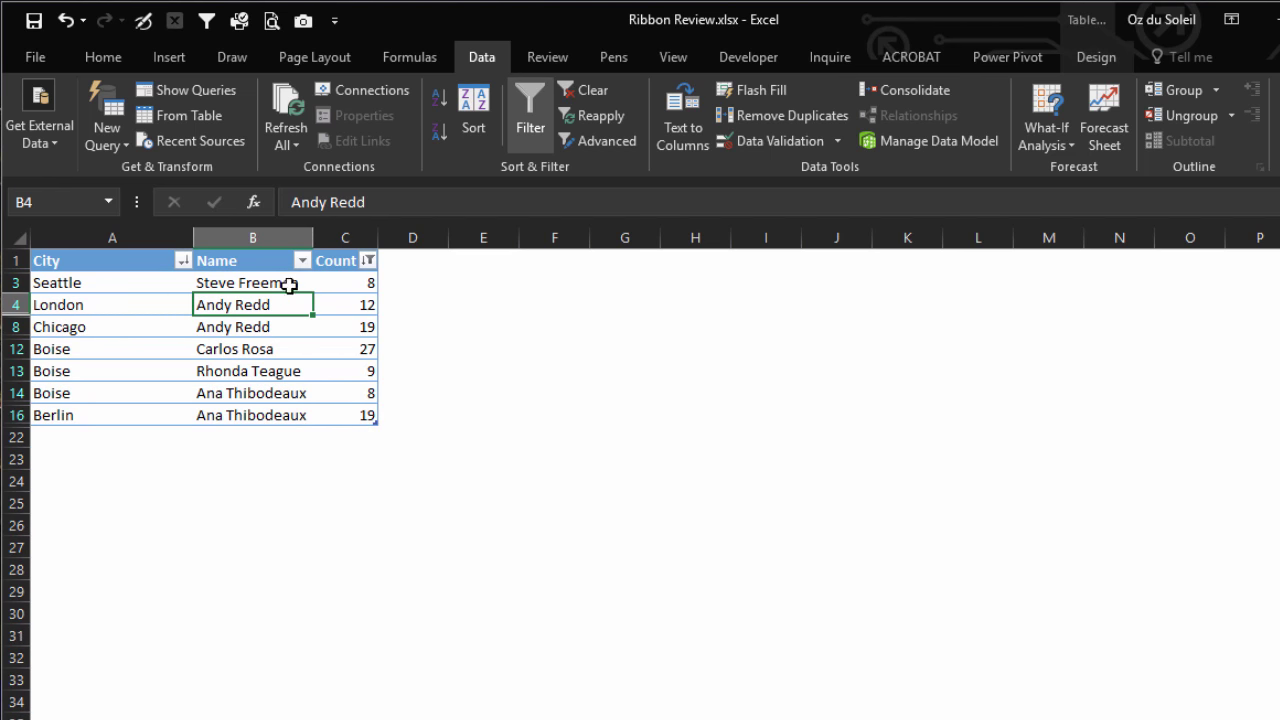
left_click_drag(358, 281, 358, 410)
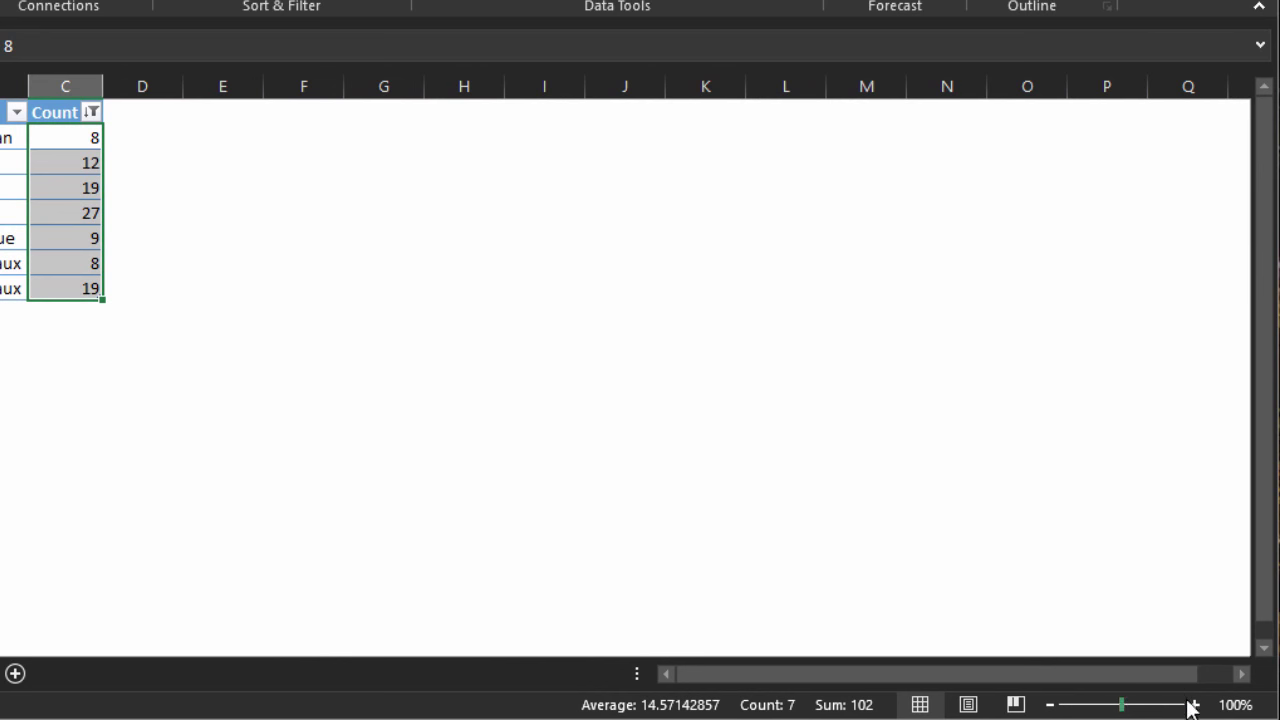
Zoom the sheet in two levels, then back out to 100%.
left_click(1194, 705)
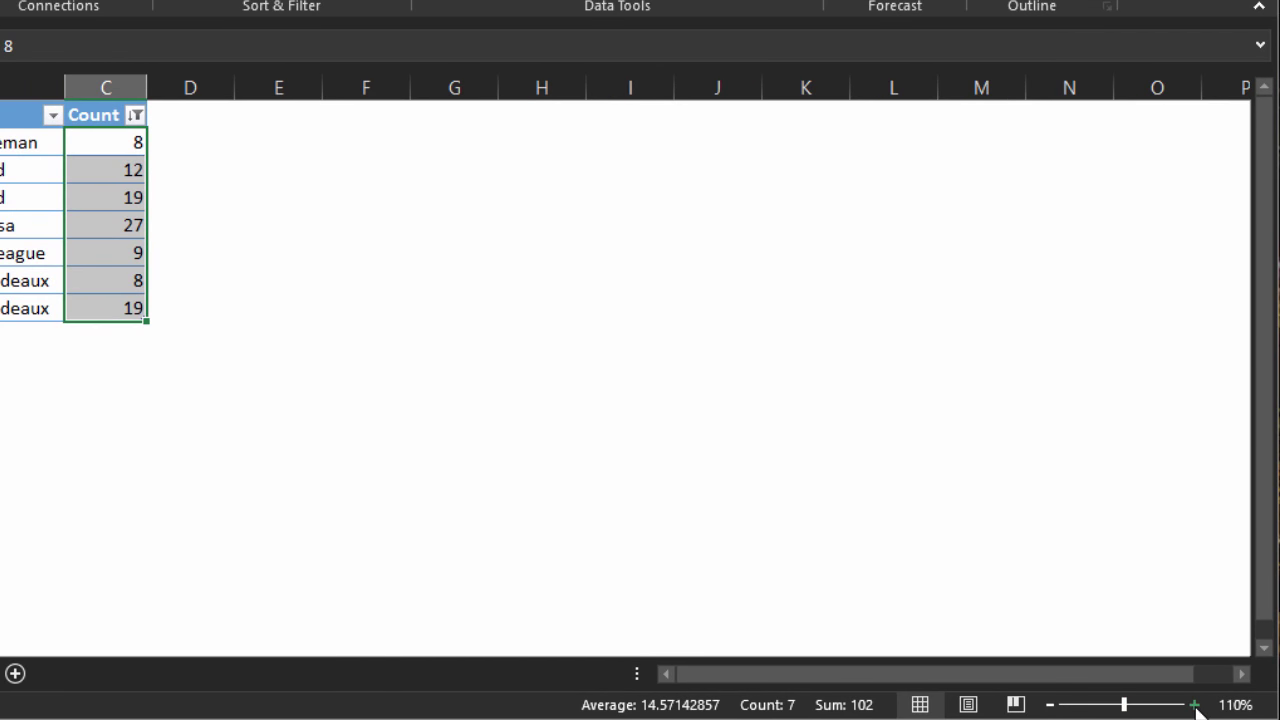
left_click(1194, 705)
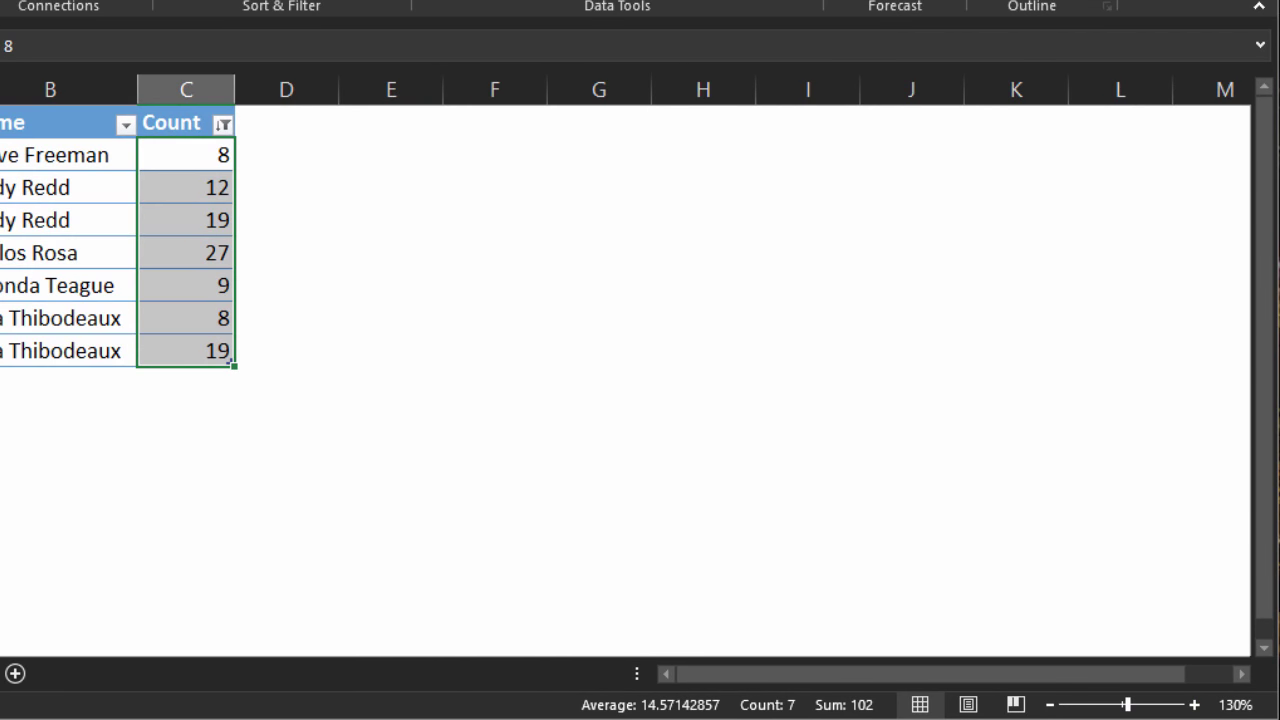
left_click(1050, 705)
left_click(1050, 705)
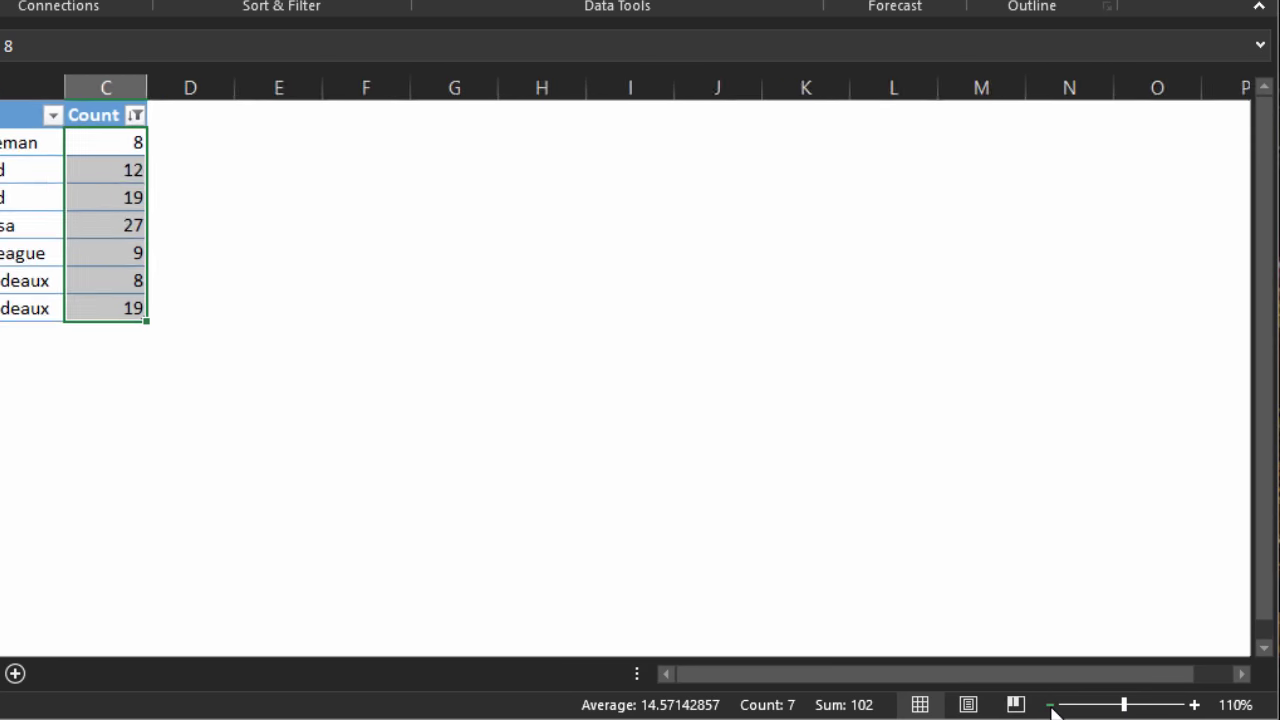
left_click(1050, 705)
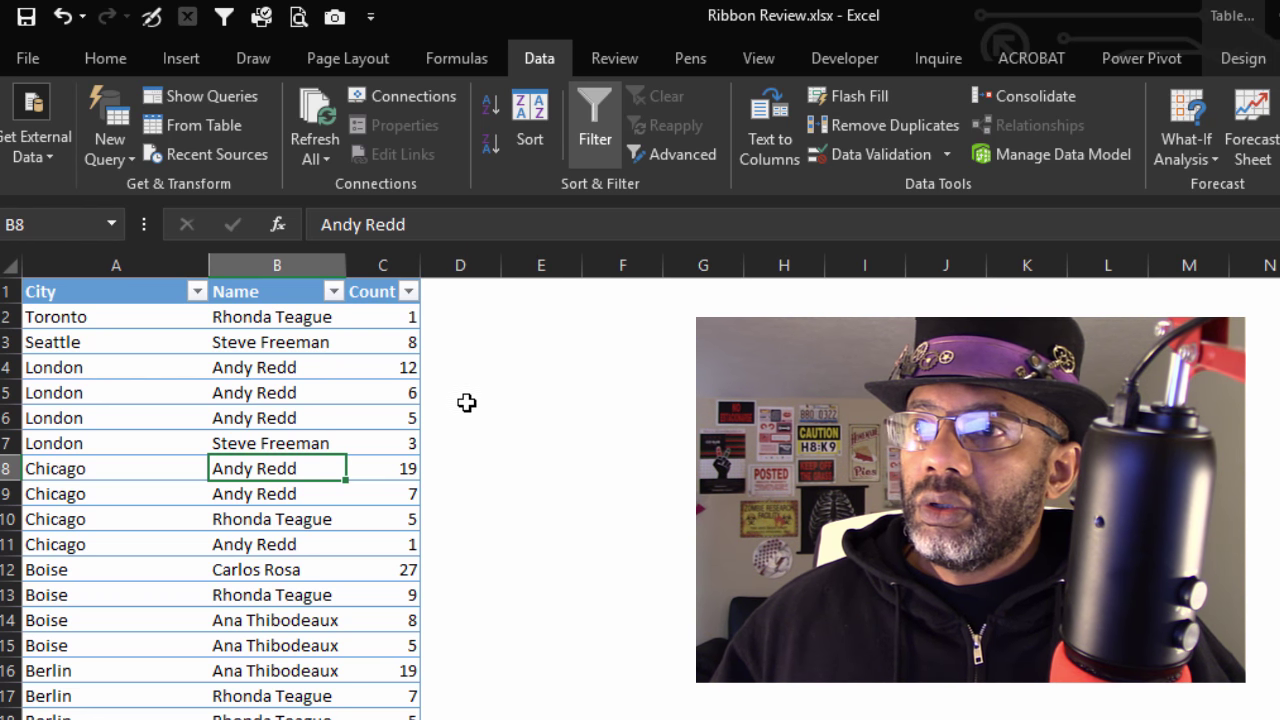
Add a 'First Name' header in D1 and widen column D to fit it.
left_click(449, 289)
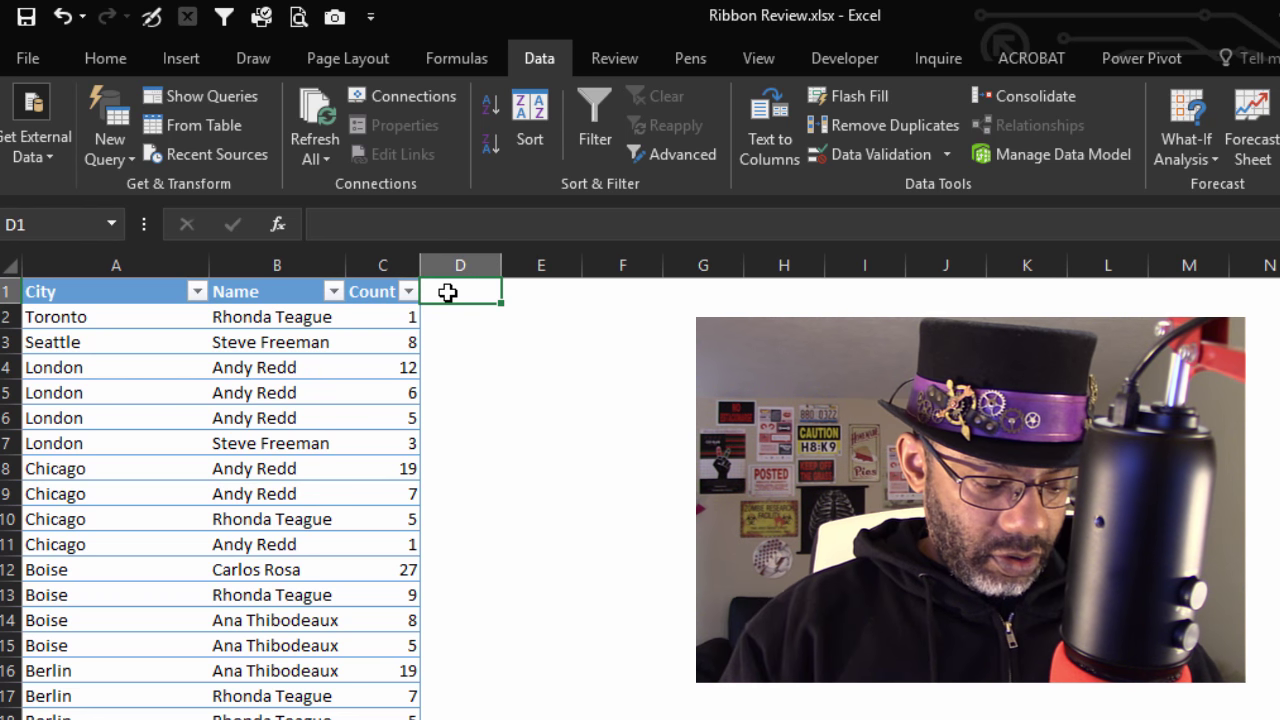
type("First Name")
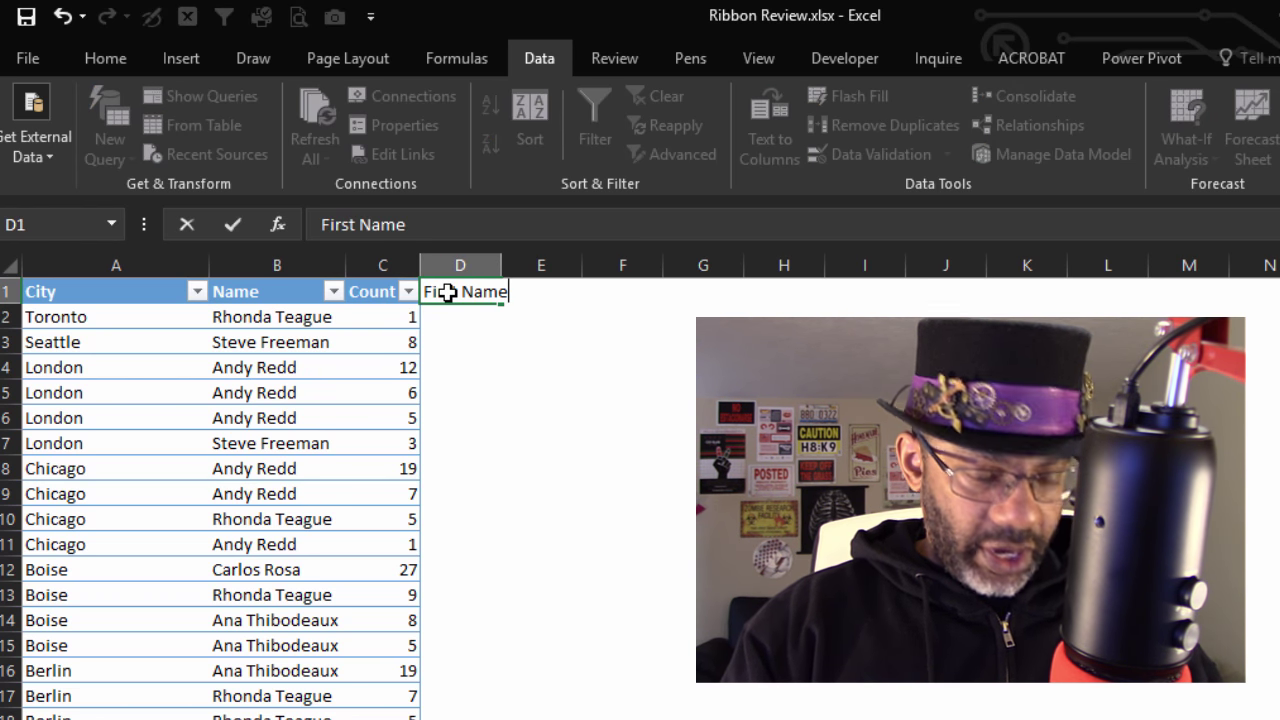
key("Return")
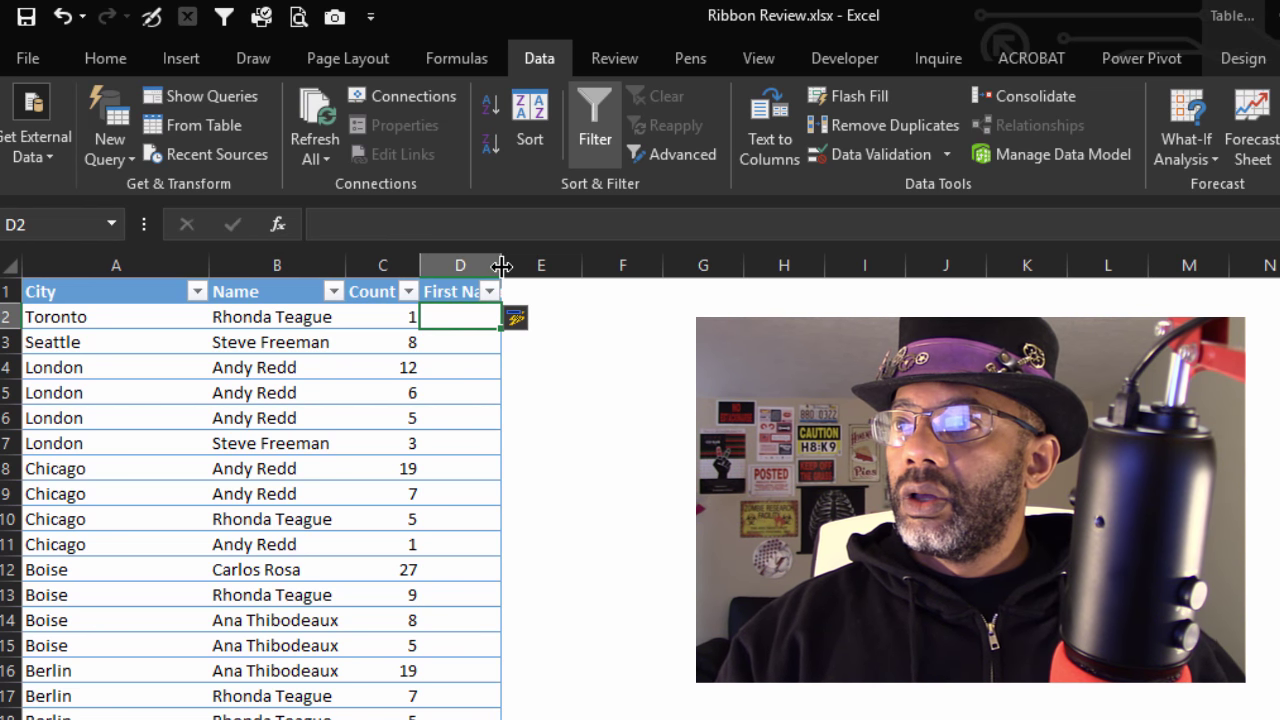
left_click_drag(501, 265, 593, 262)
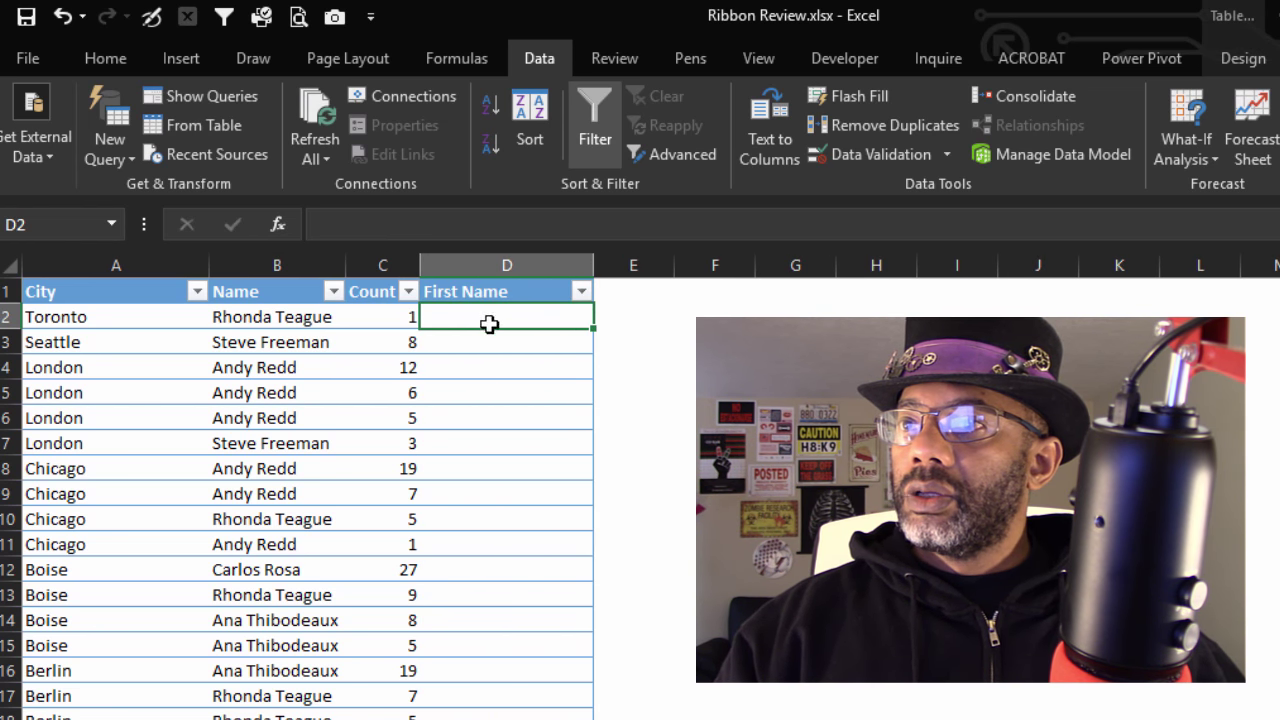
Enter Rhonda and Steve in column D and accept the Flash Fill first names.
type("Rhon")
key("Escape")
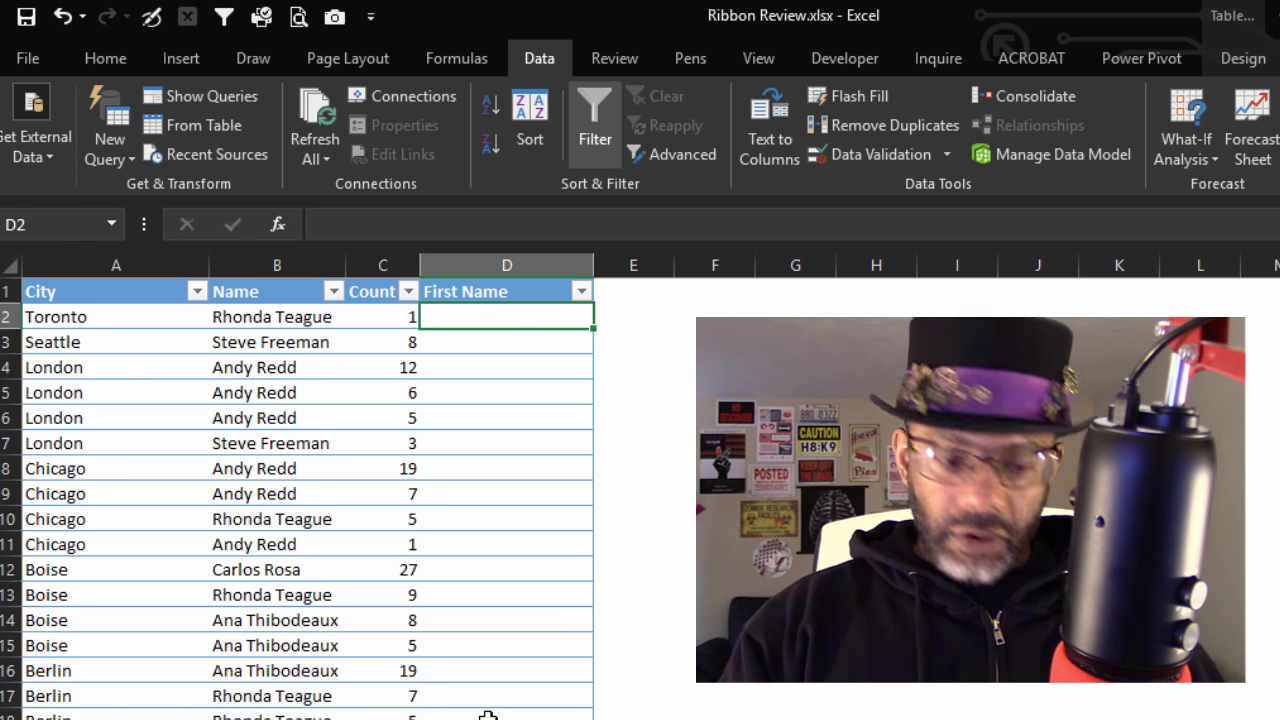
type("Rhonda")
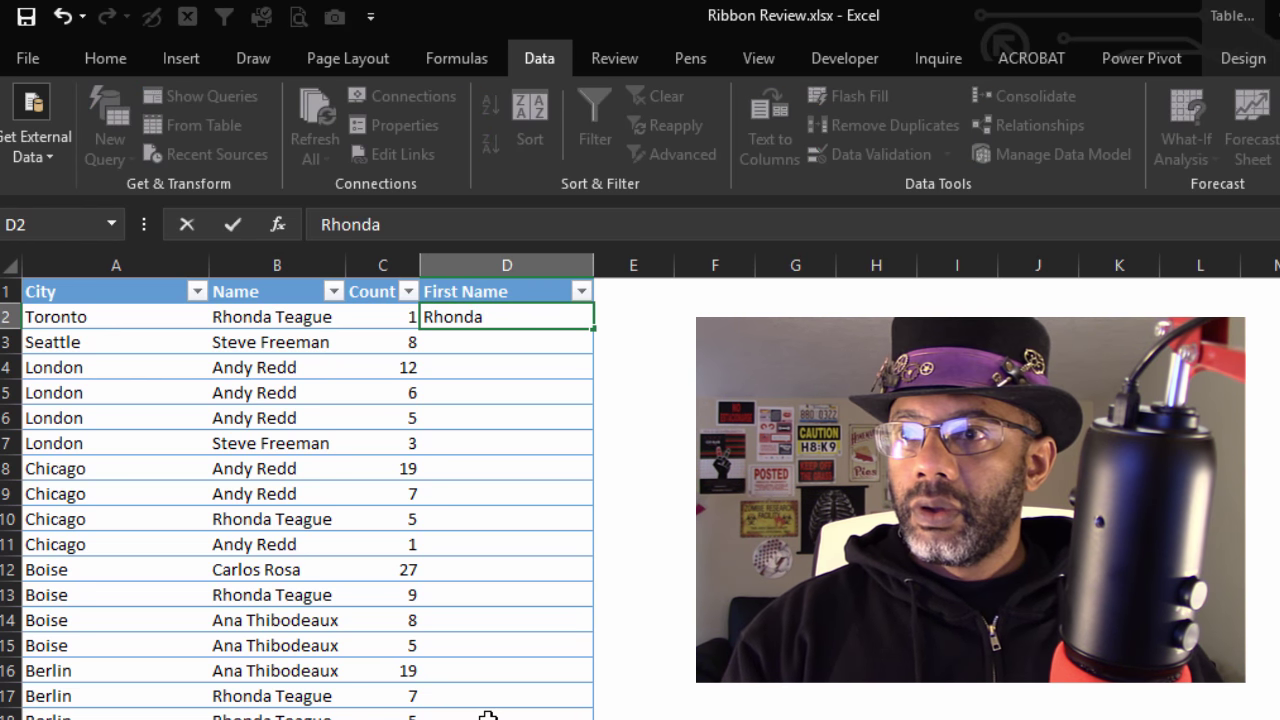
key("Return")
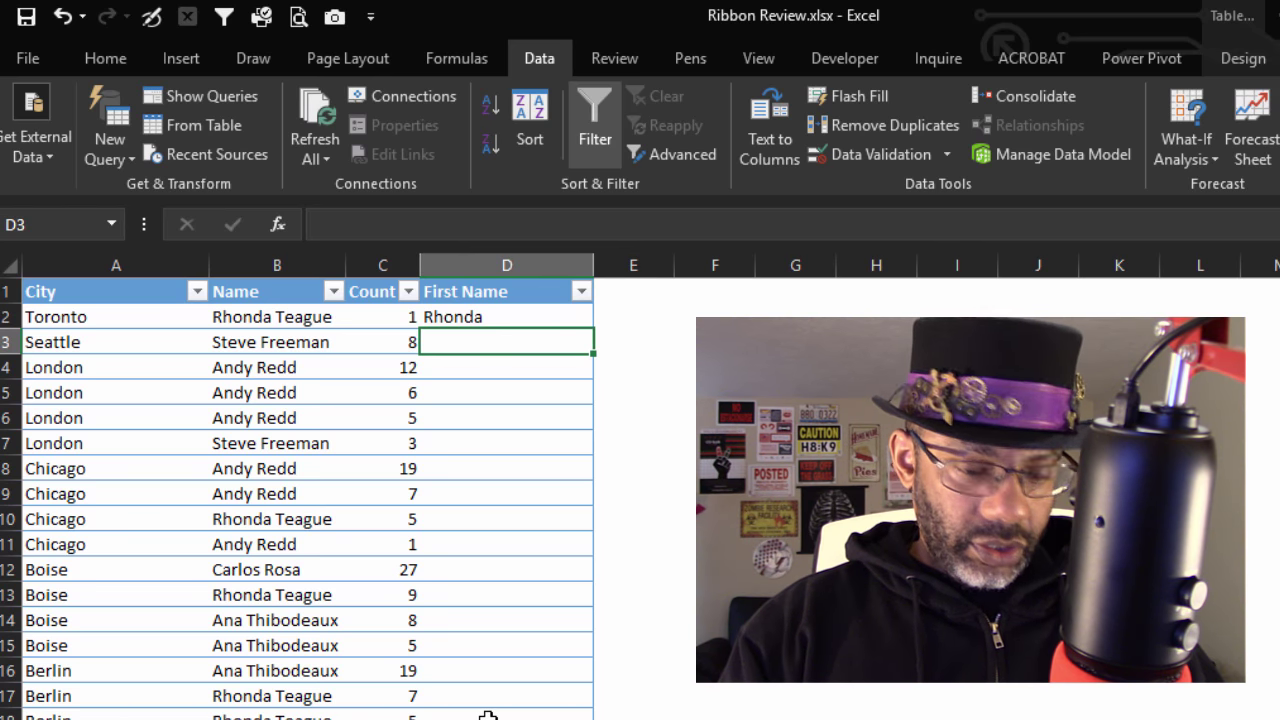
type("Steve")
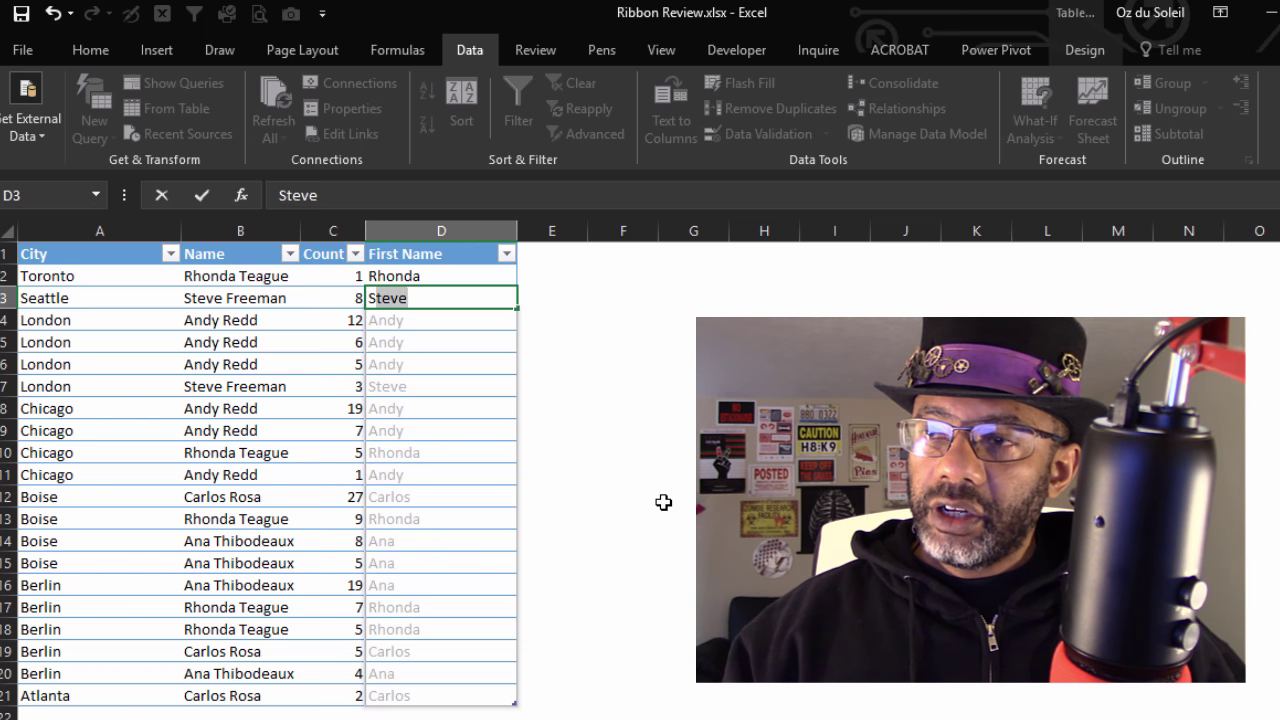
key("Return")
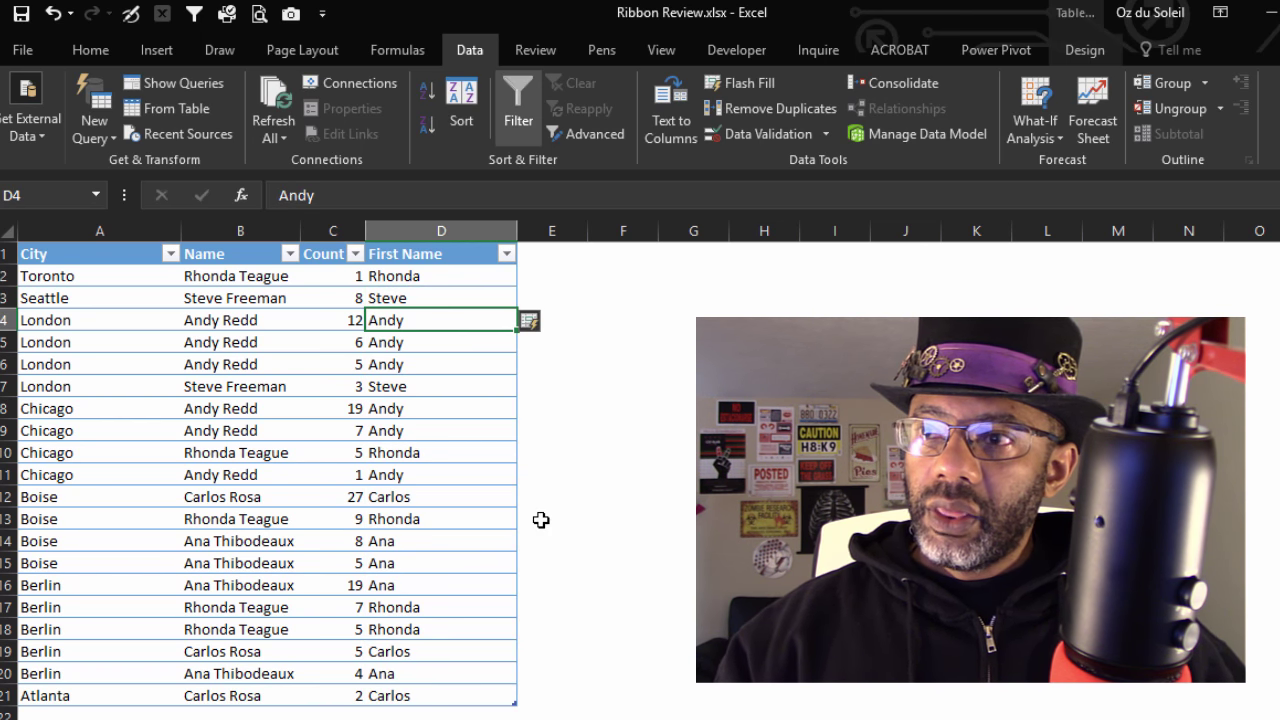
Delete the First Name column from the table.
left_click(461, 540)
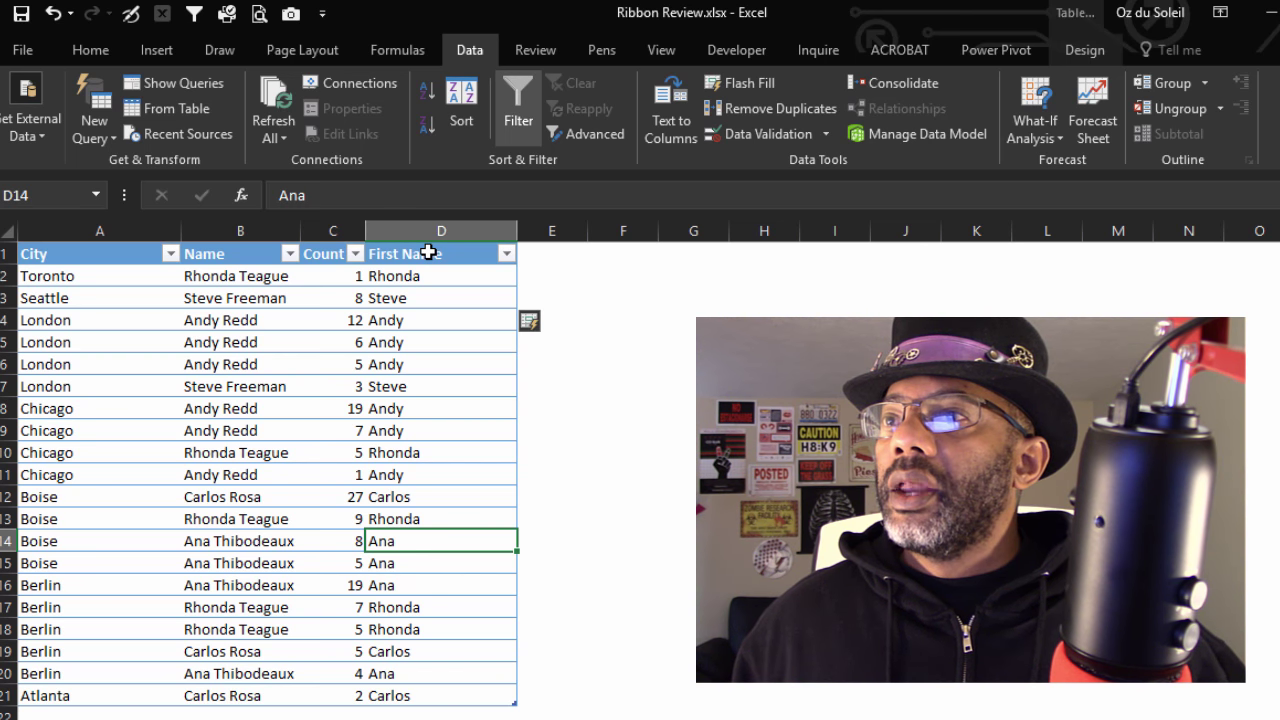
left_click(428, 252)
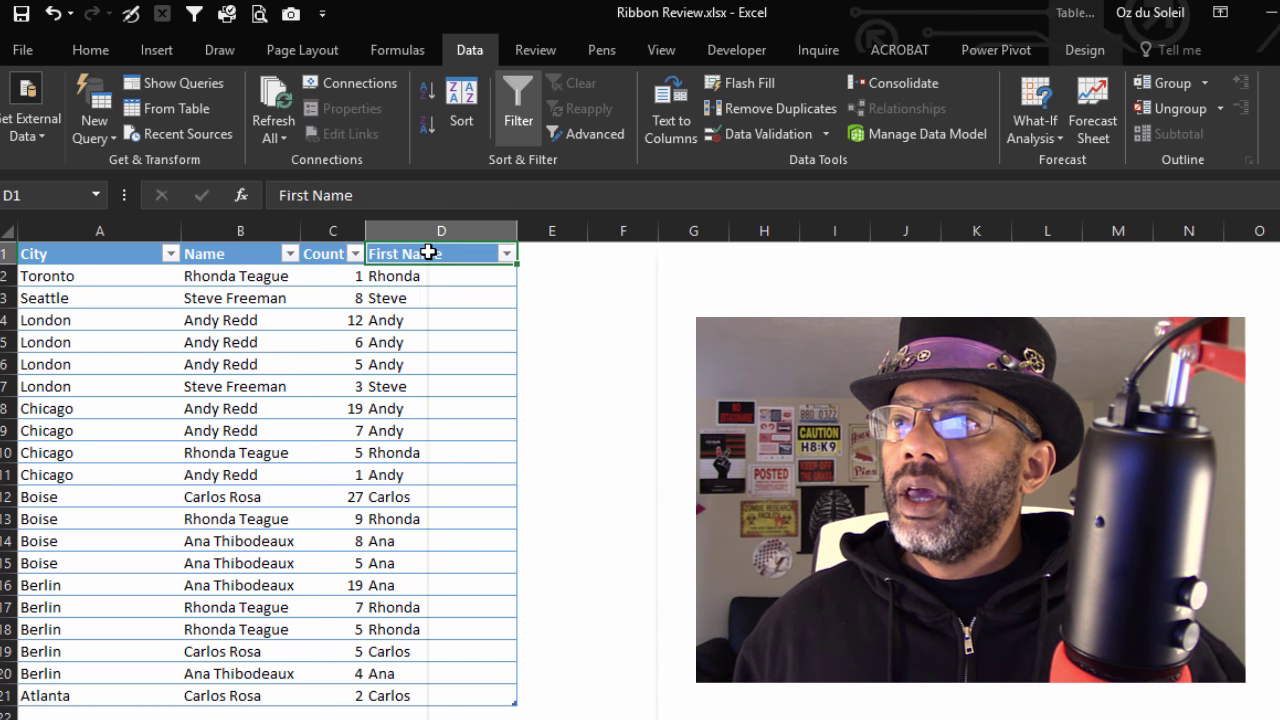
right_click(428, 253)
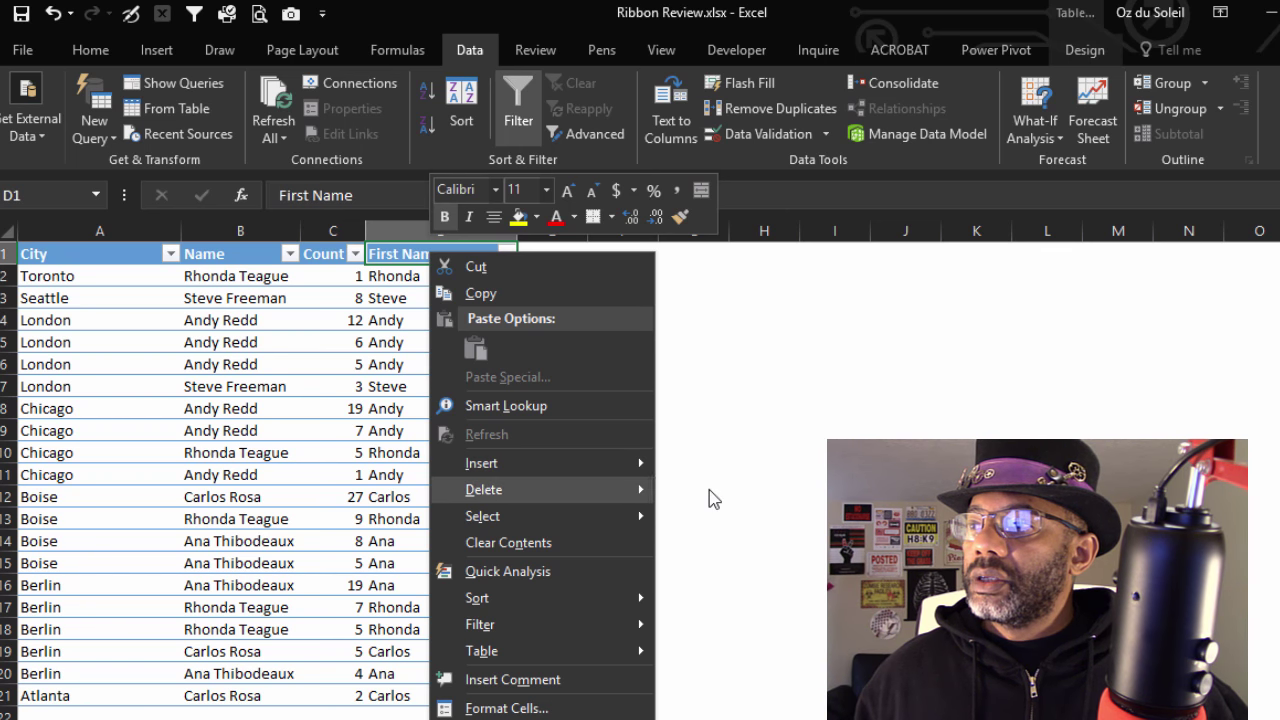
left_click(705, 492)
left_click(250, 410)
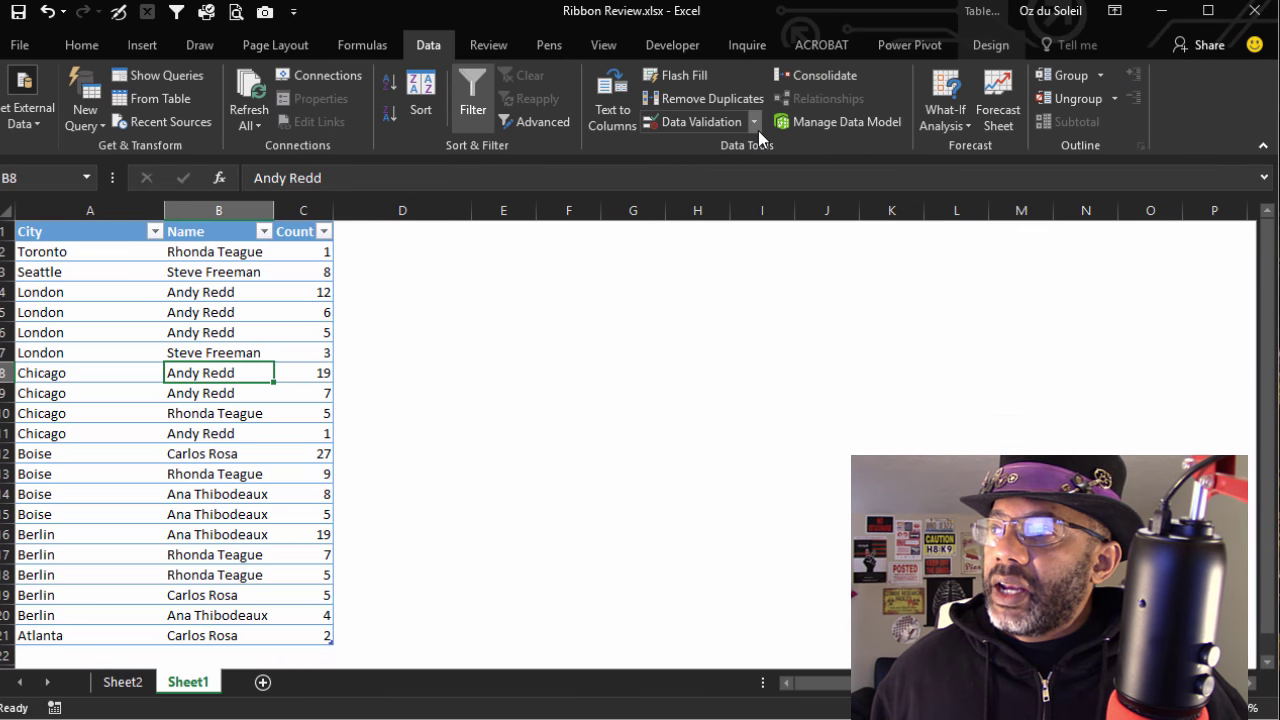
In Data Validation, try Allow: List, then switch Allow to Whole number between.
left_click(758, 130)
left_click(728, 151)
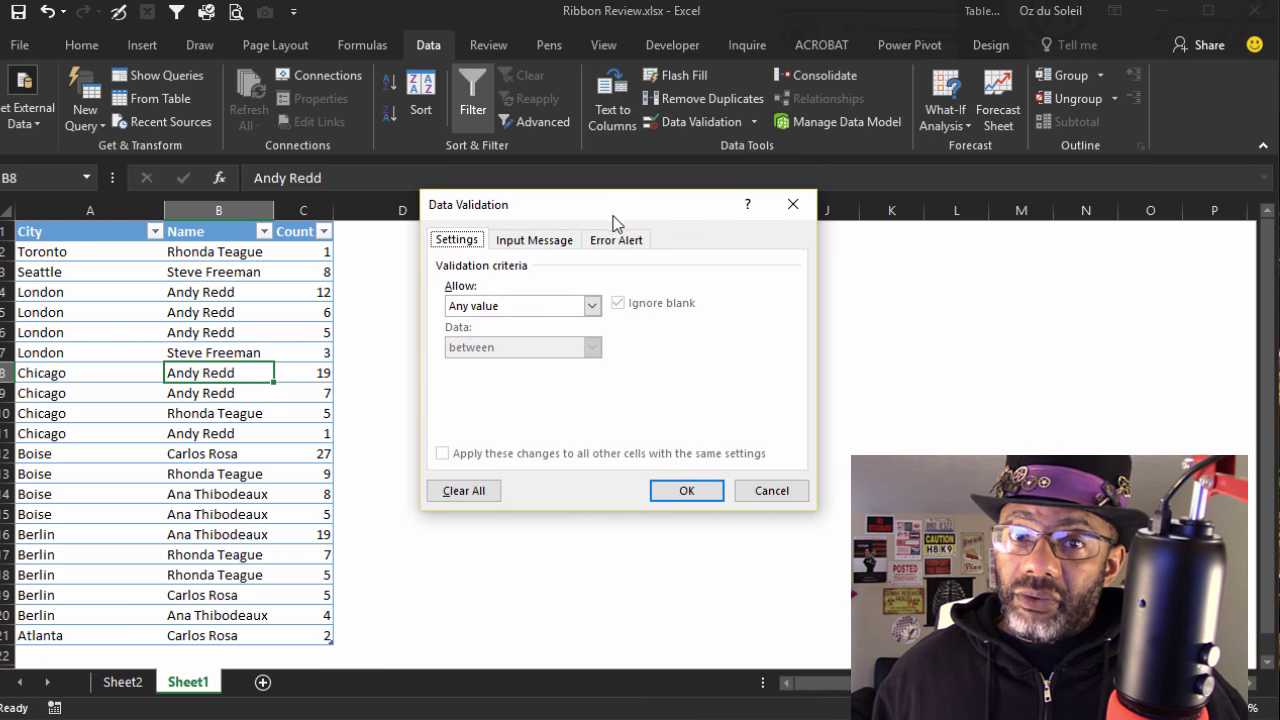
left_click(591, 306)
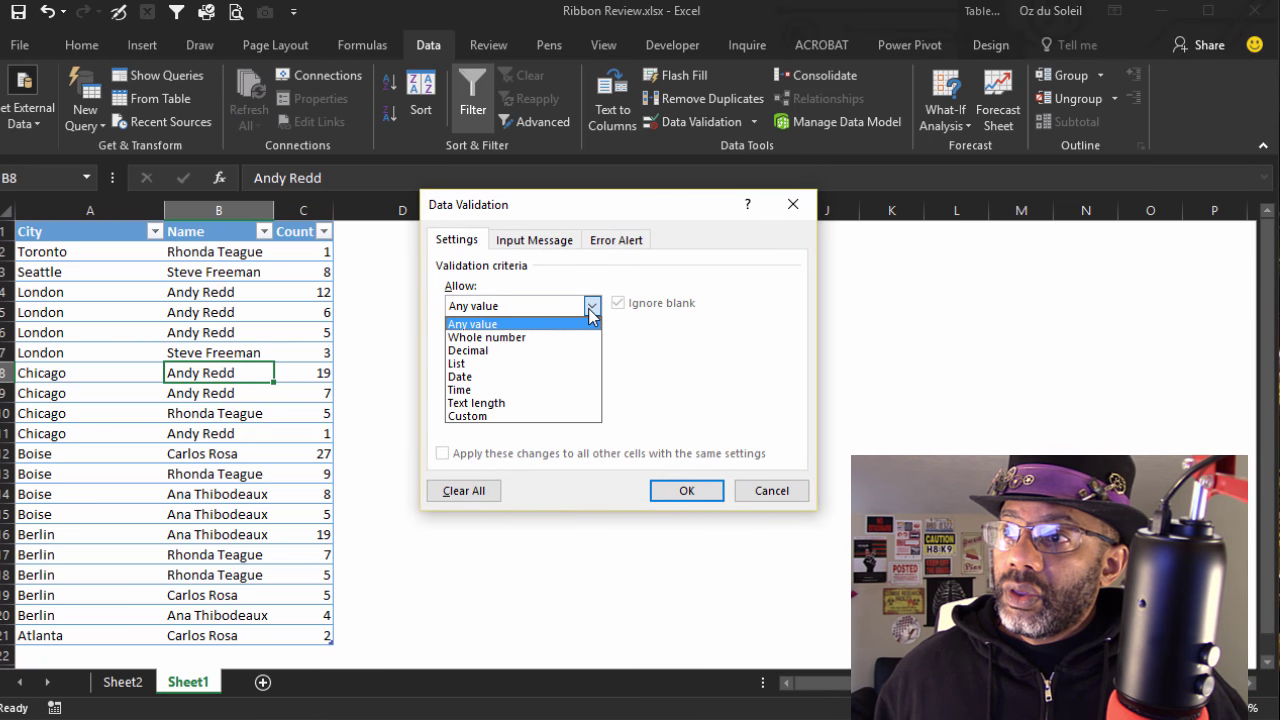
left_click(531, 363)
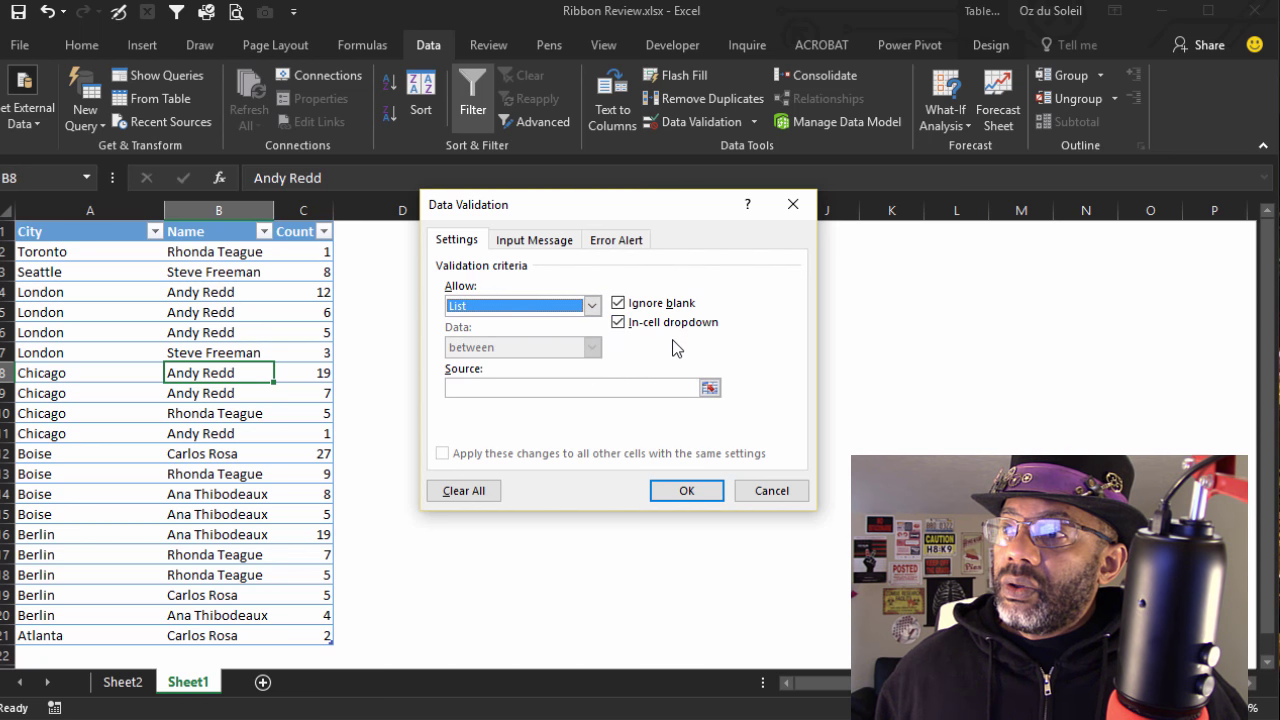
left_click(651, 388)
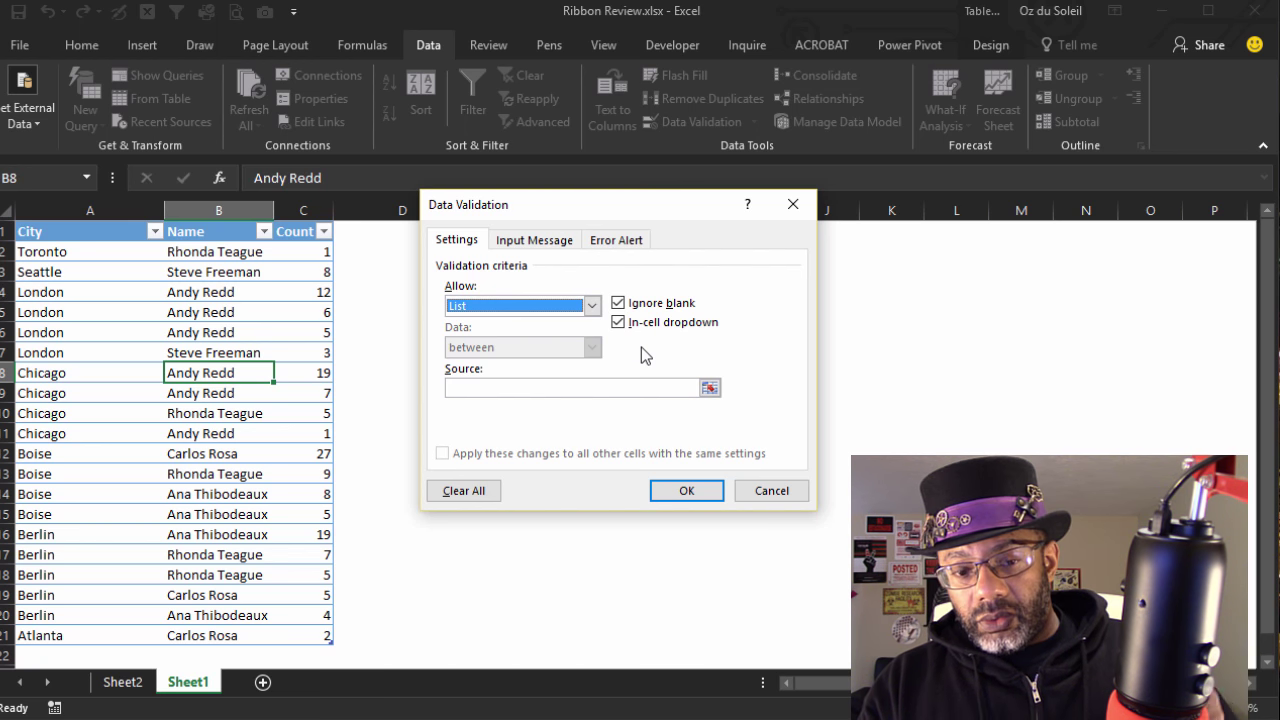
left_click(592, 305)
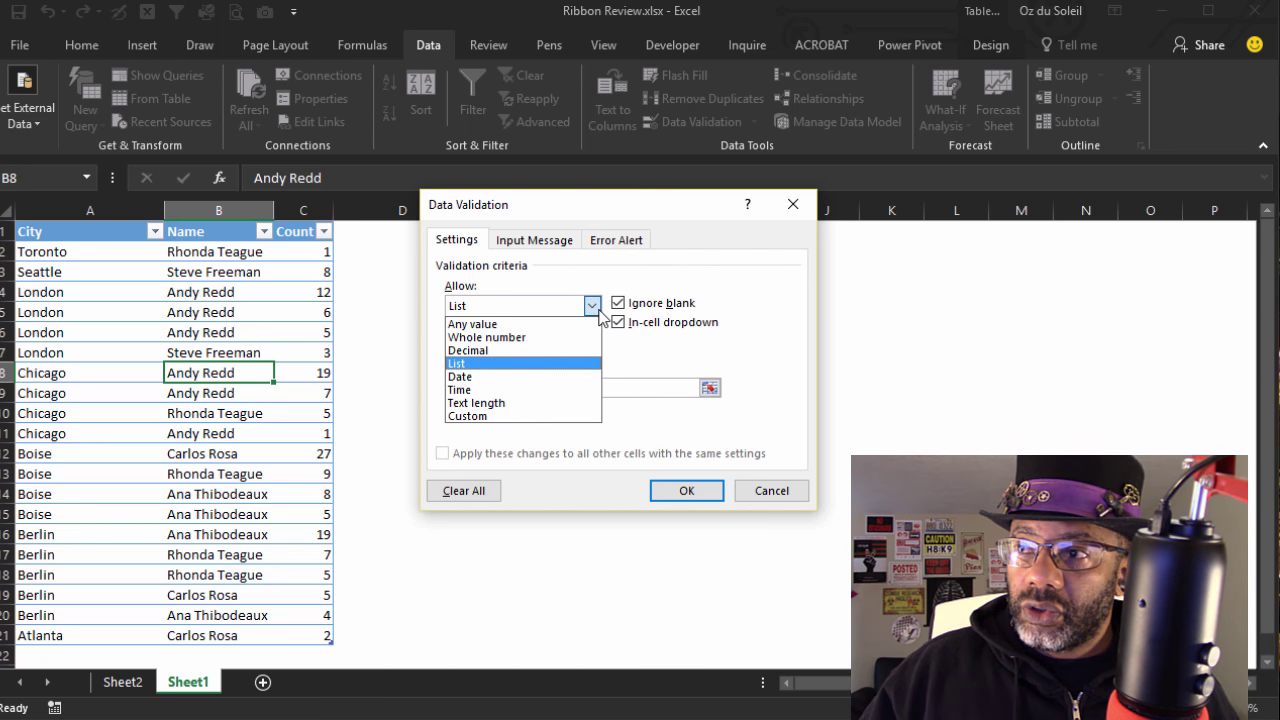
left_click(576, 337)
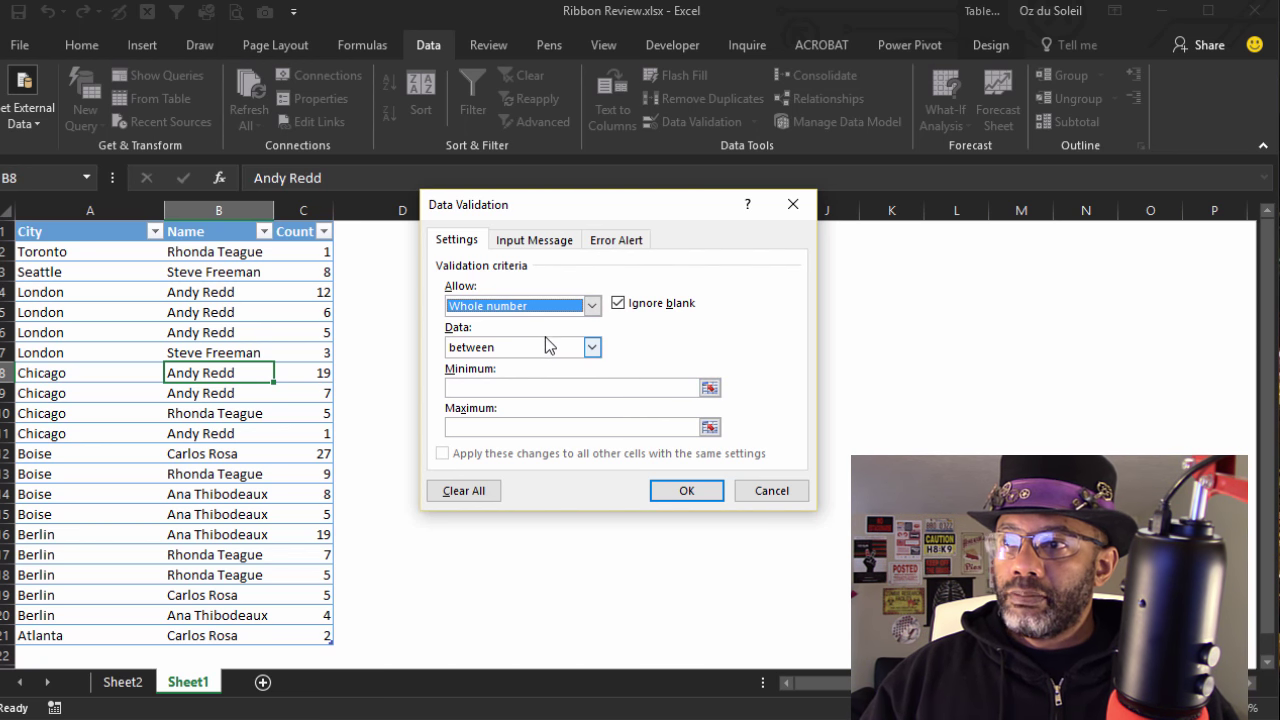
Enter 10 as the validation Minimum and 100 as the Maximum.
left_click(554, 388)
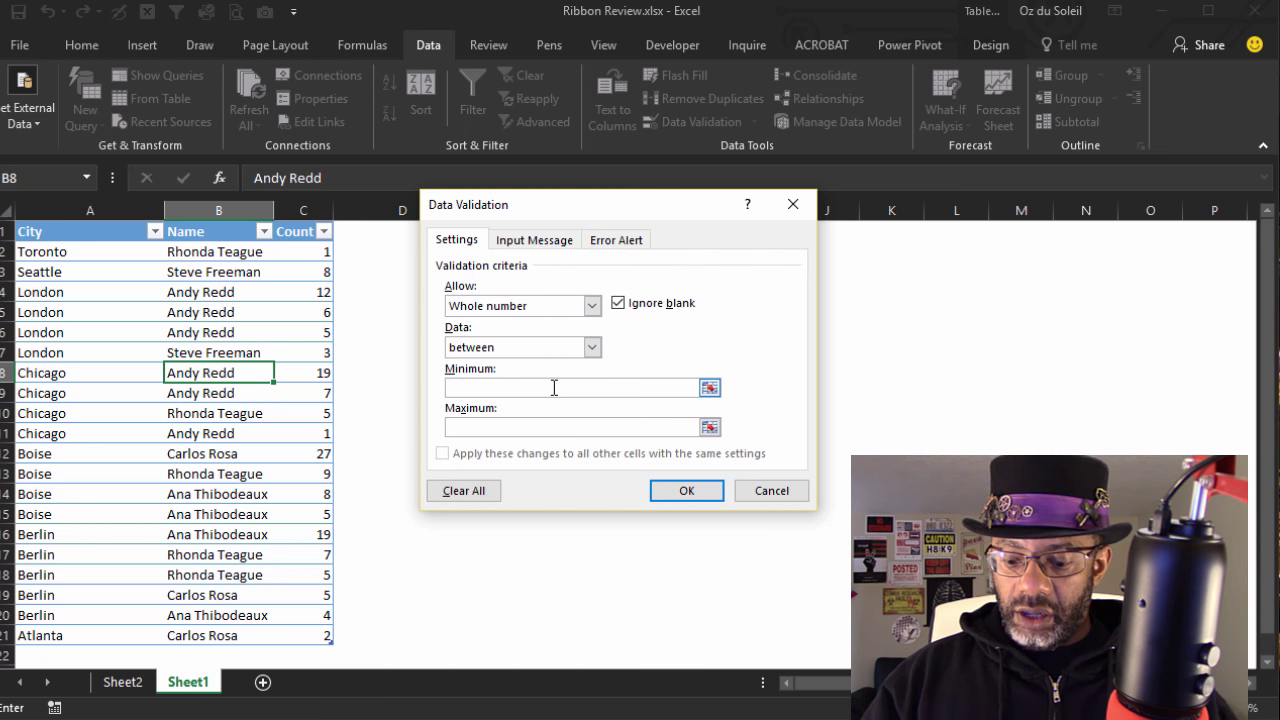
type("10")
left_click(567, 428)
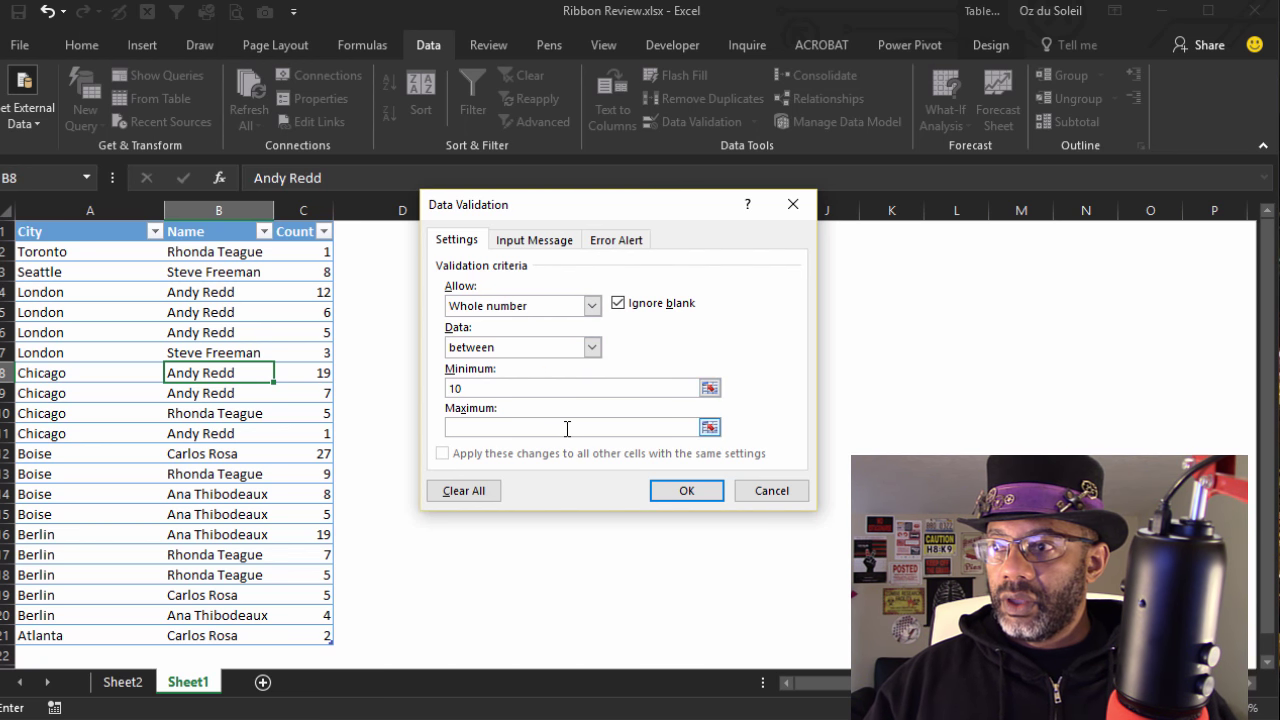
type("100")
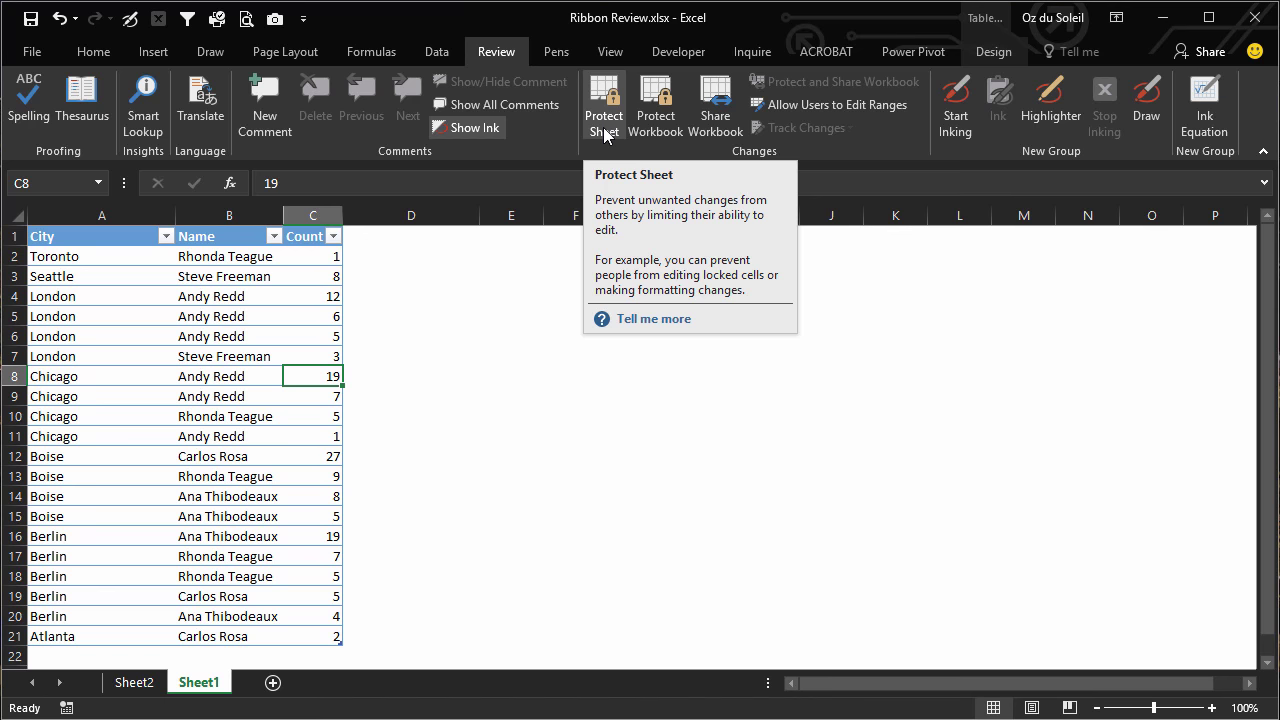
left_click(604, 128)
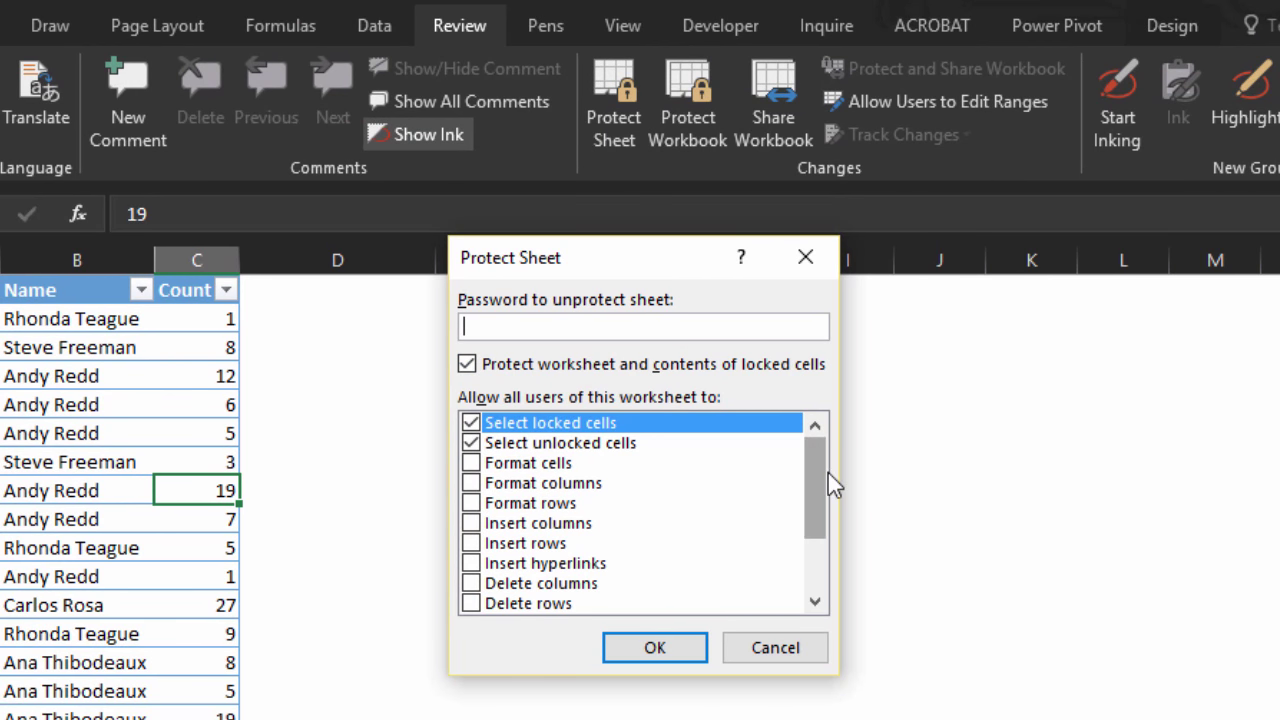
left_click_drag(813, 474, 826, 500)
left_click_drag(819, 495, 814, 566)
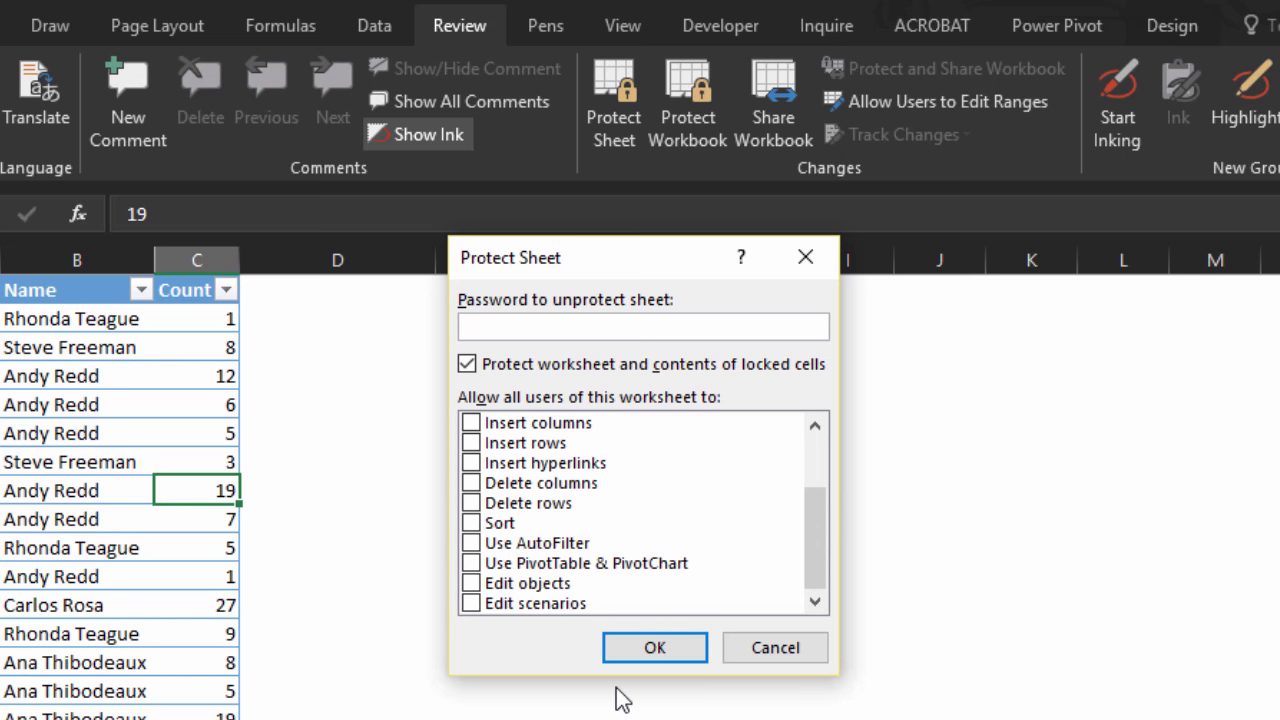
left_click(779, 652)
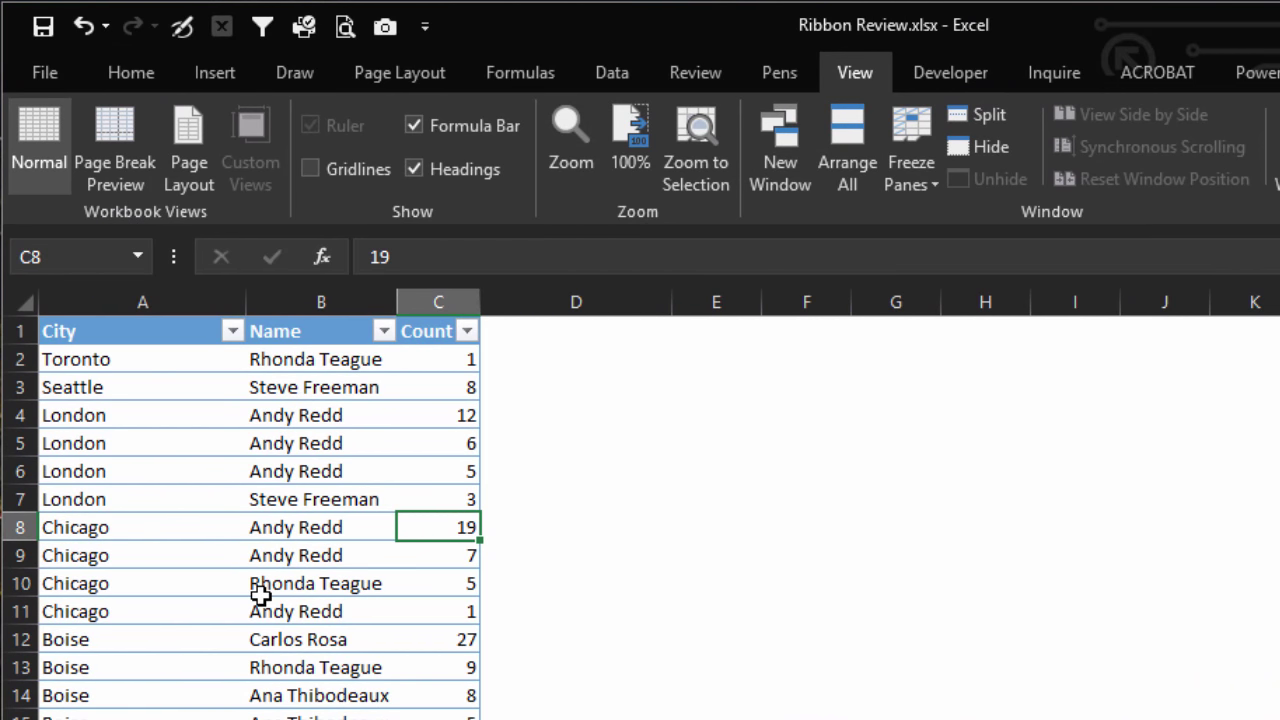
Toggle Gridlines, Formula Bar and Headings off and back on.
left_click(312, 168)
left_click(312, 168)
left_click(415, 120)
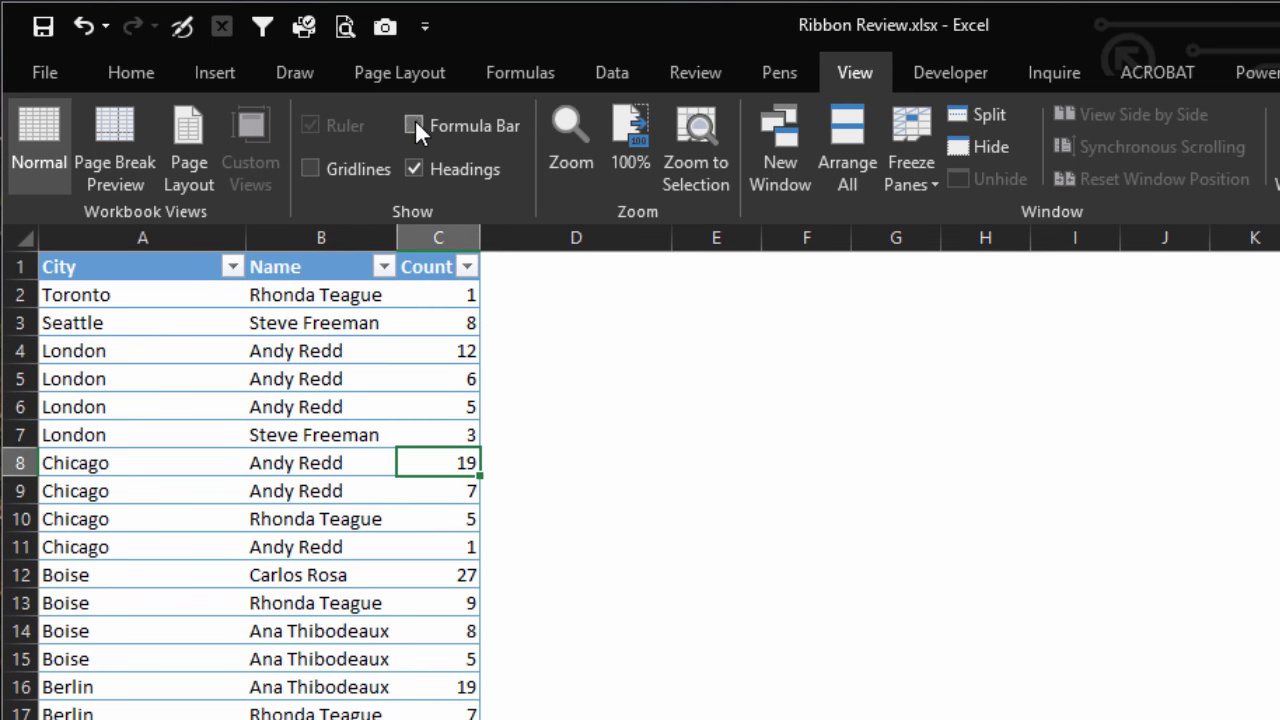
left_click(415, 120)
left_click(414, 166)
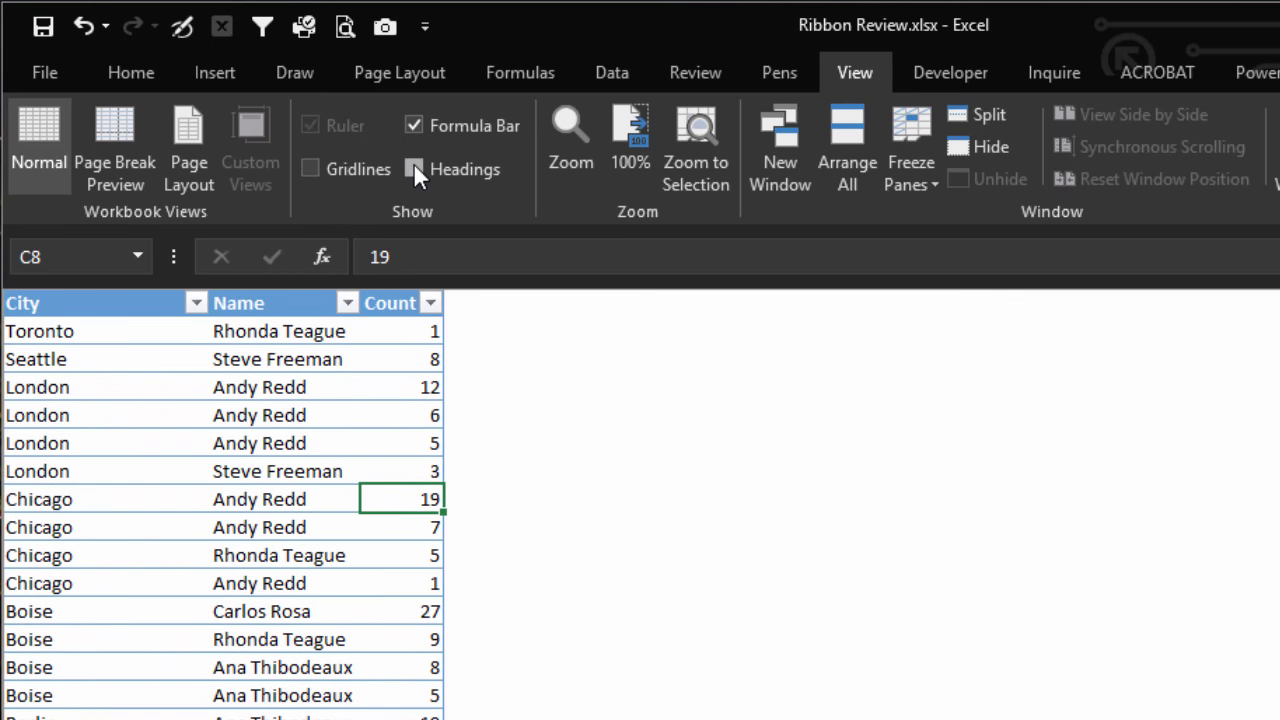
left_click(414, 168)
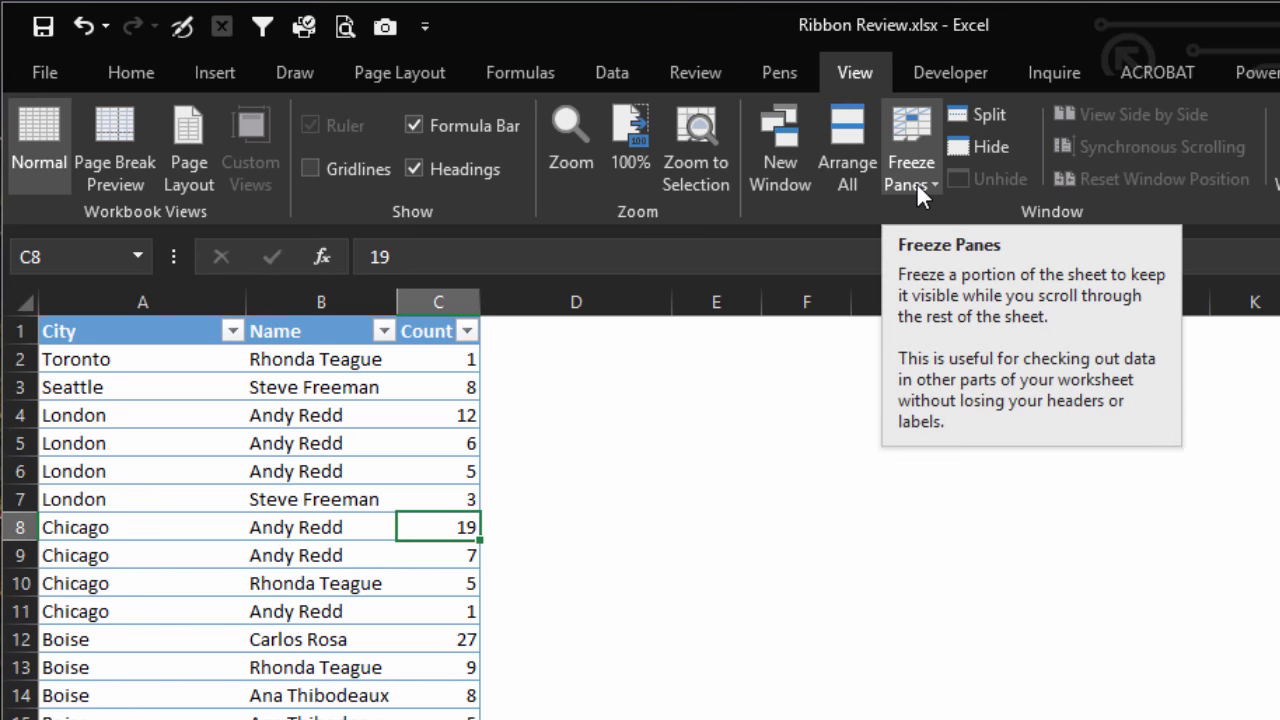
Freeze the top row, scroll to check it stays fixed, then unfreeze panes.
left_click(190, 359)
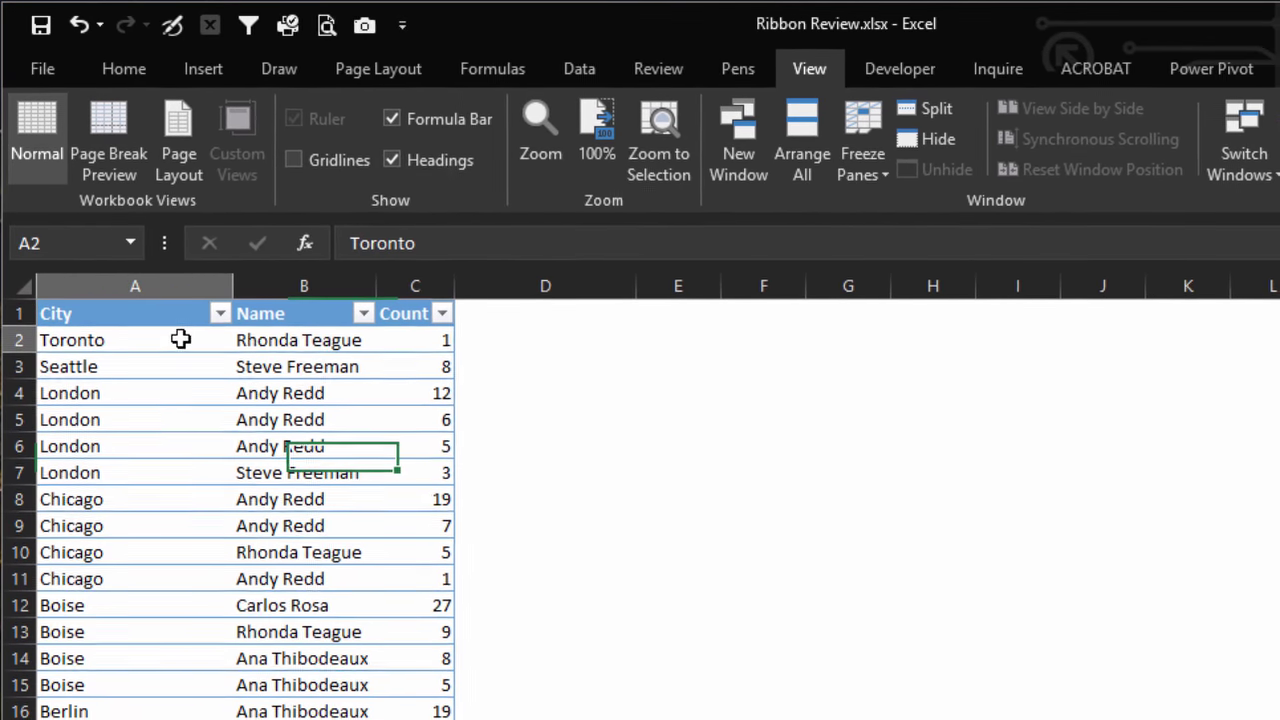
left_click(870, 171)
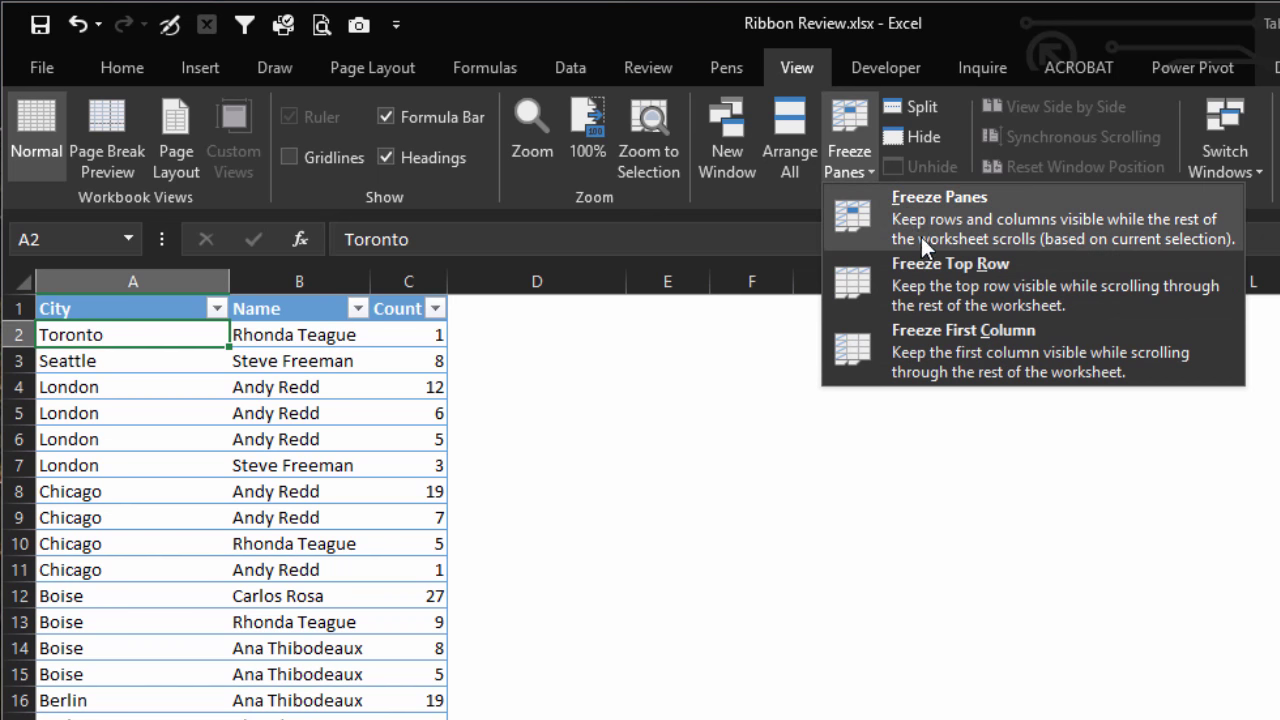
left_click(929, 276)
scroll(356, 500, "down", 2)
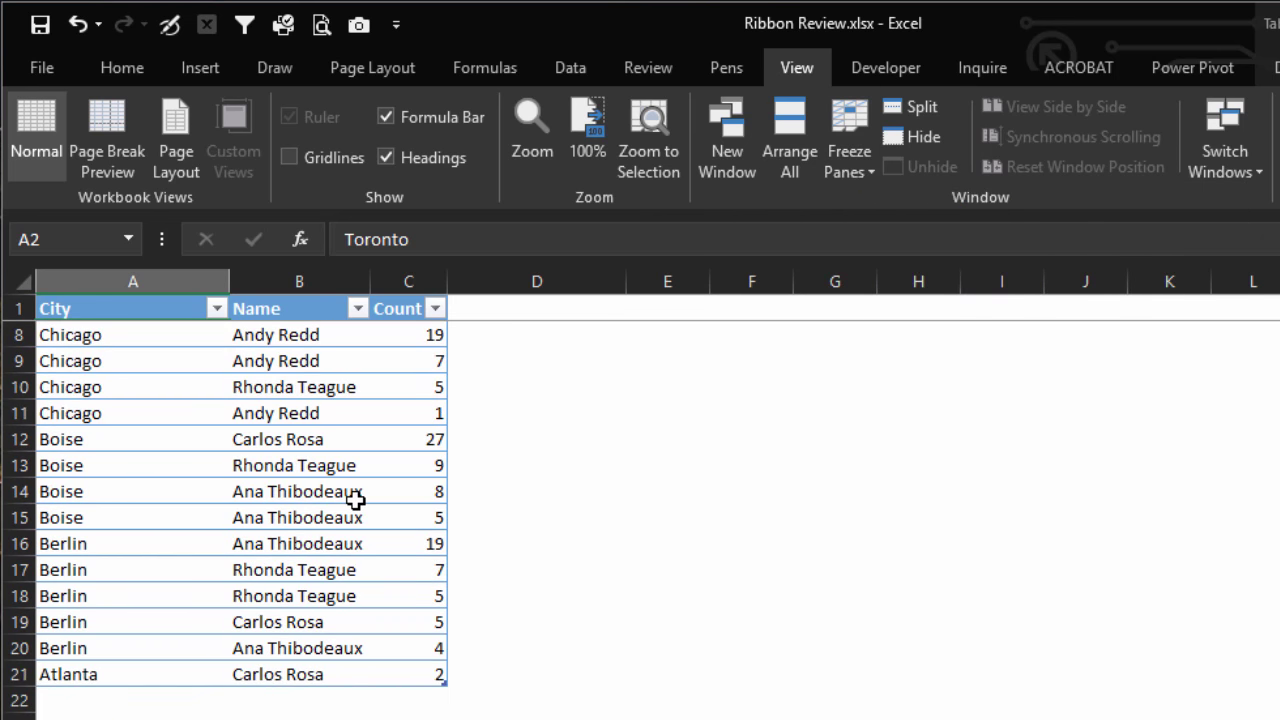
scroll(356, 500, "down", 4)
scroll(356, 500, "up", 6)
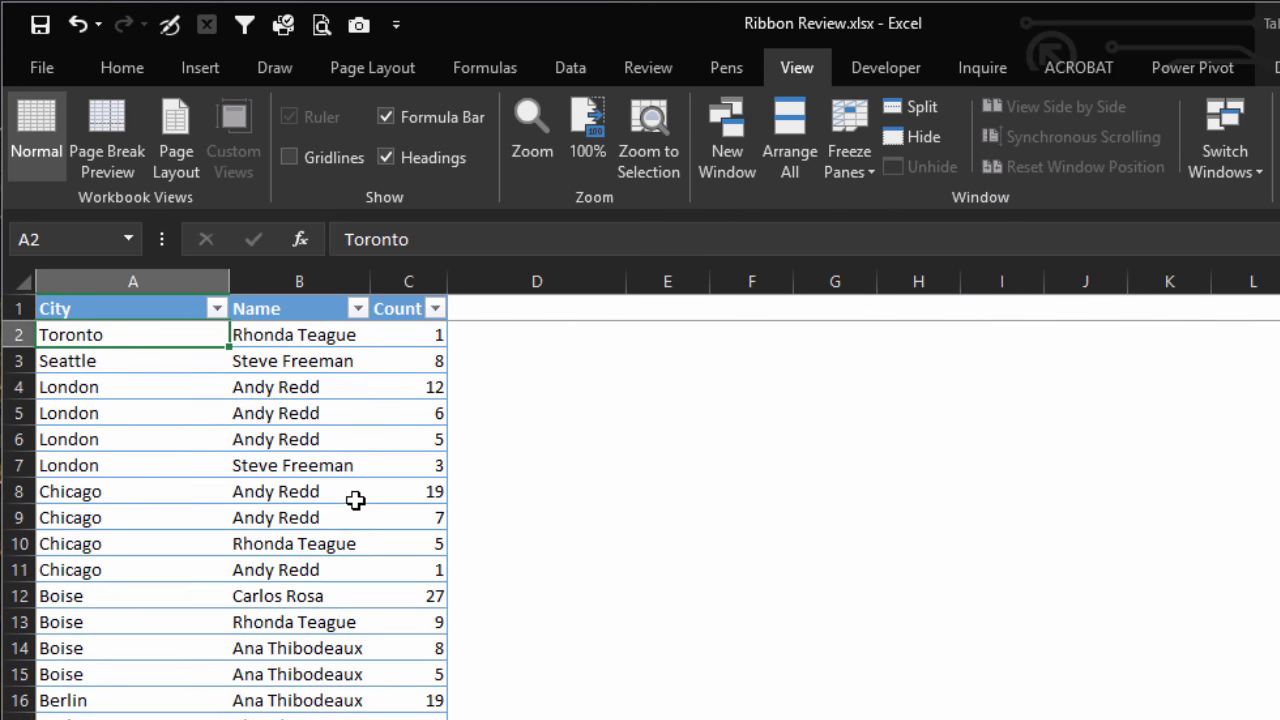
scroll(373, 532, "down", 4)
scroll(373, 532, "up", 4)
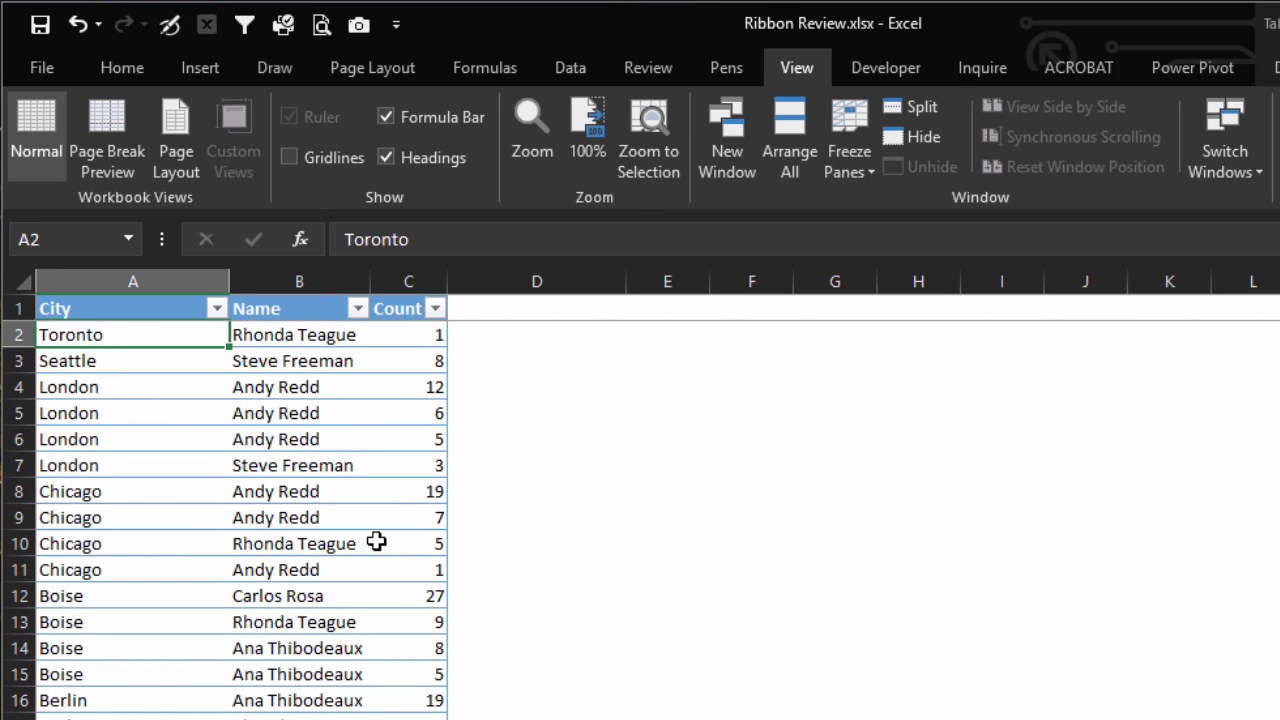
left_click(859, 168)
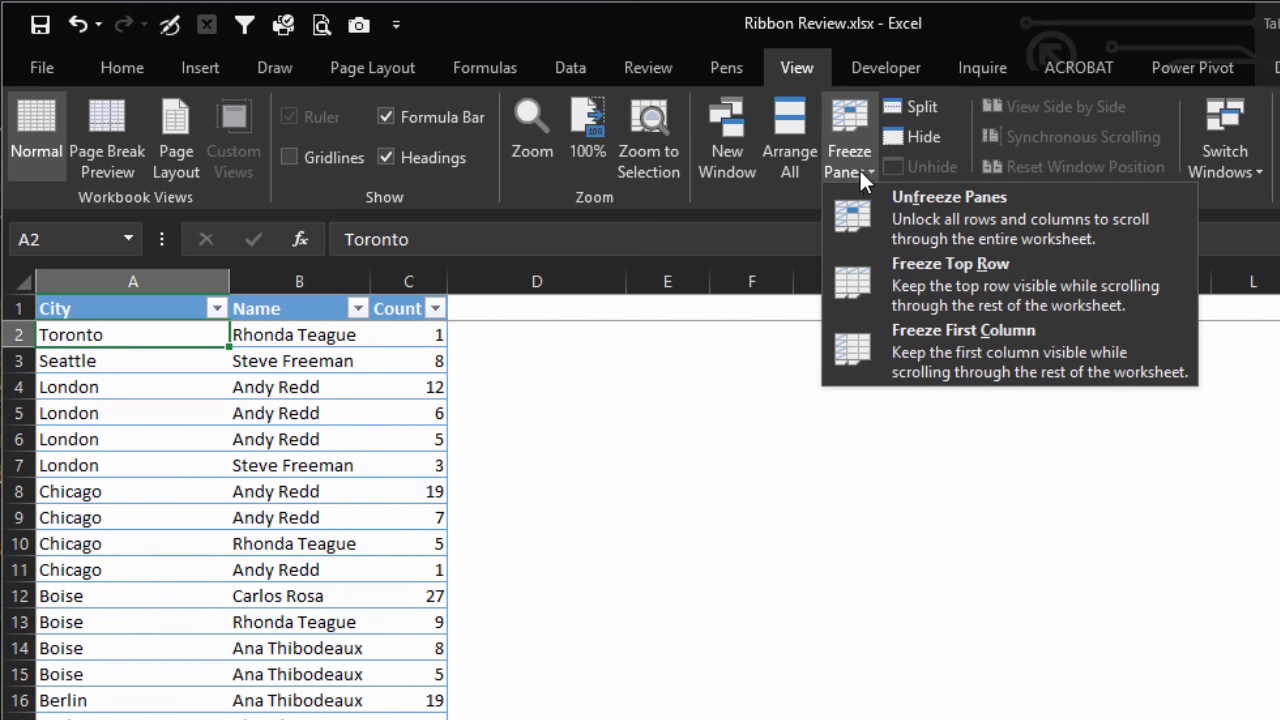
left_click(923, 205)
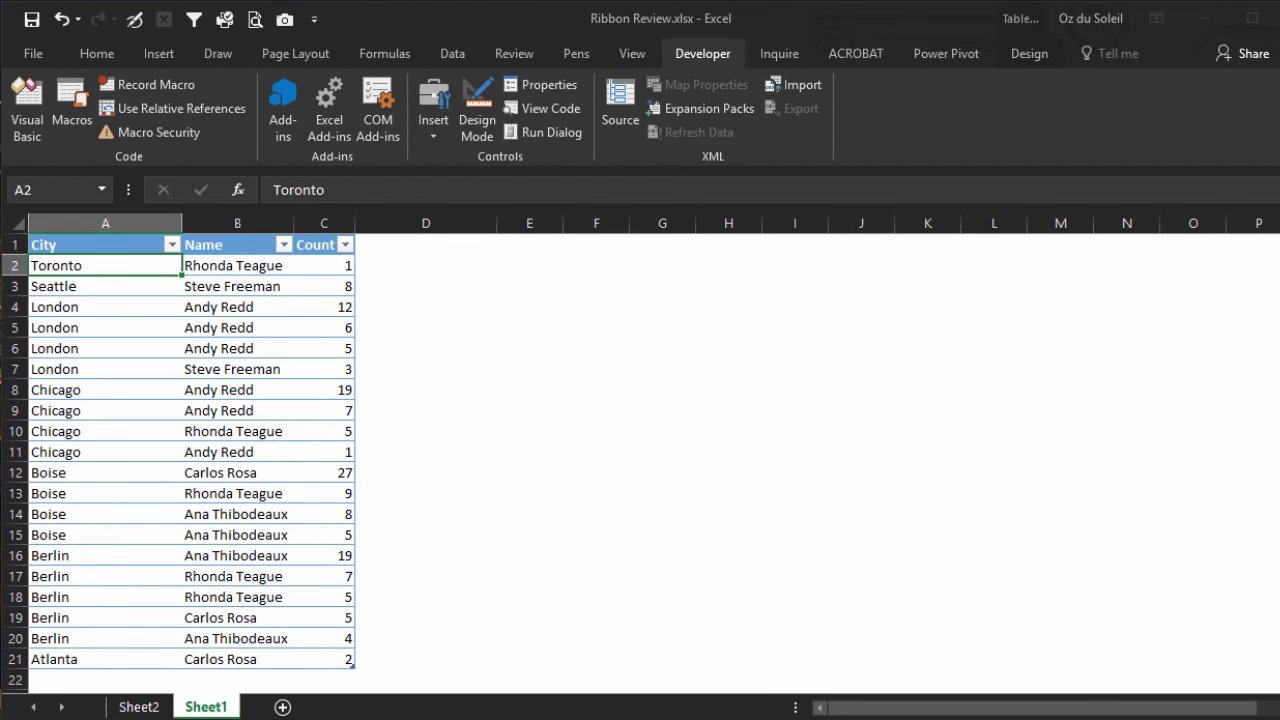
key("alt+F11")
left_click_drag(919, 122, 987, 64)
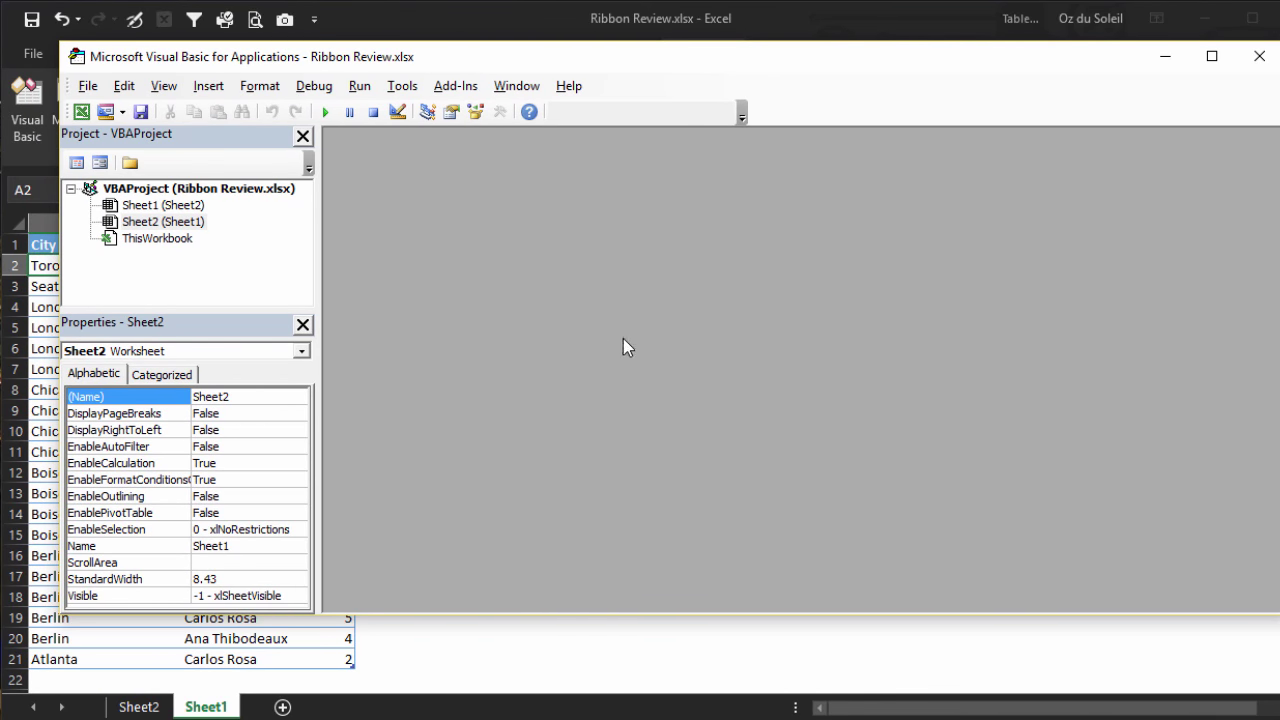
left_click(1259, 56)
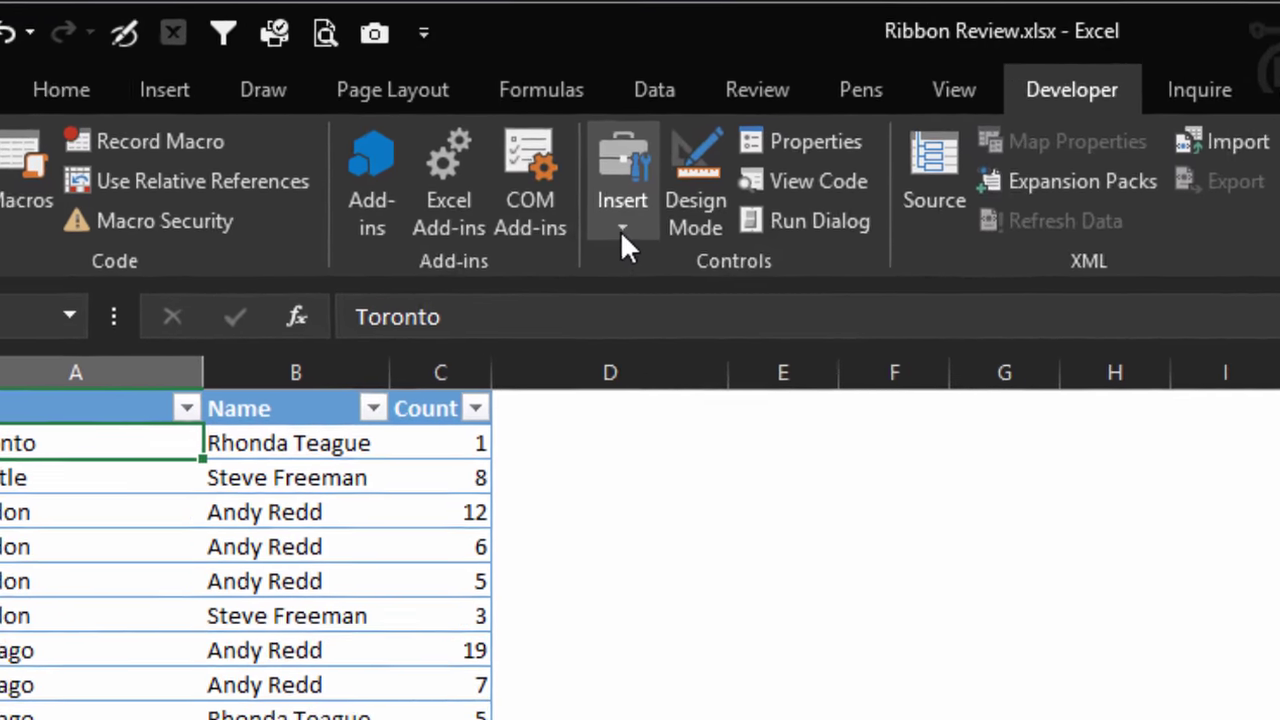
left_click(505, 172)
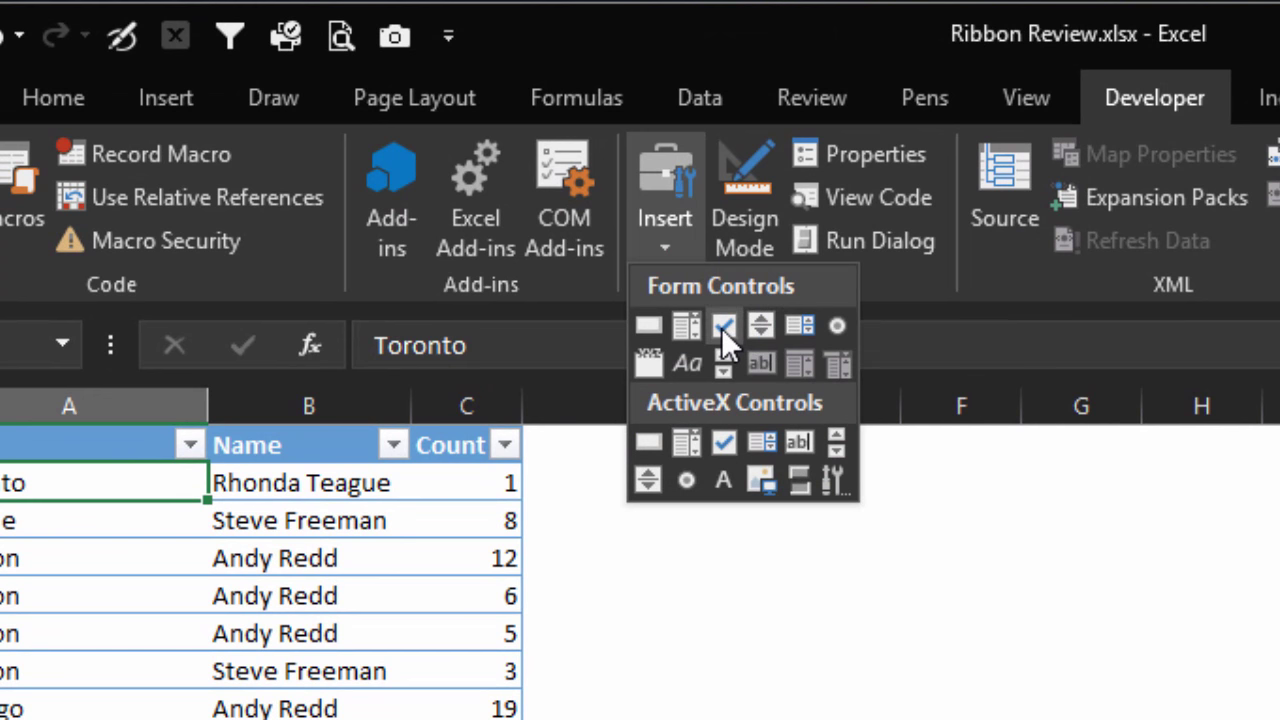
left_click(402, 705)
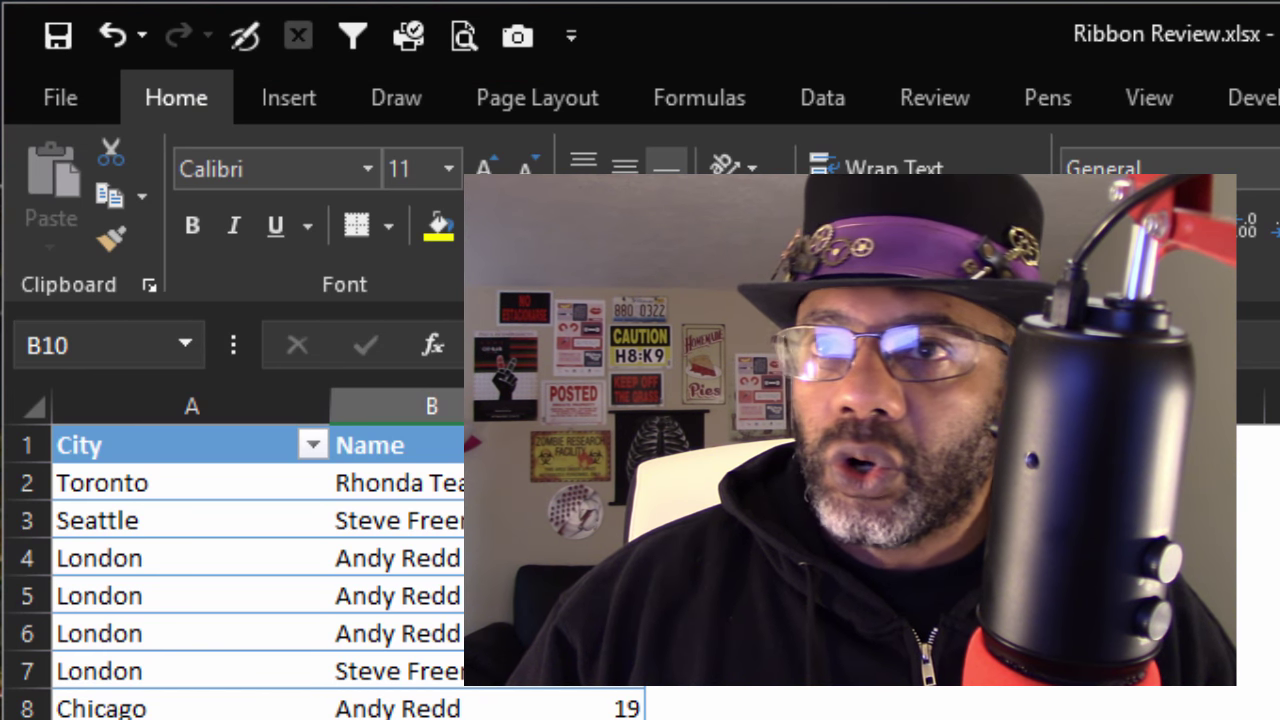
Save the Ribbon Review workbook and select cell A7 (London).
left_click(58, 97)
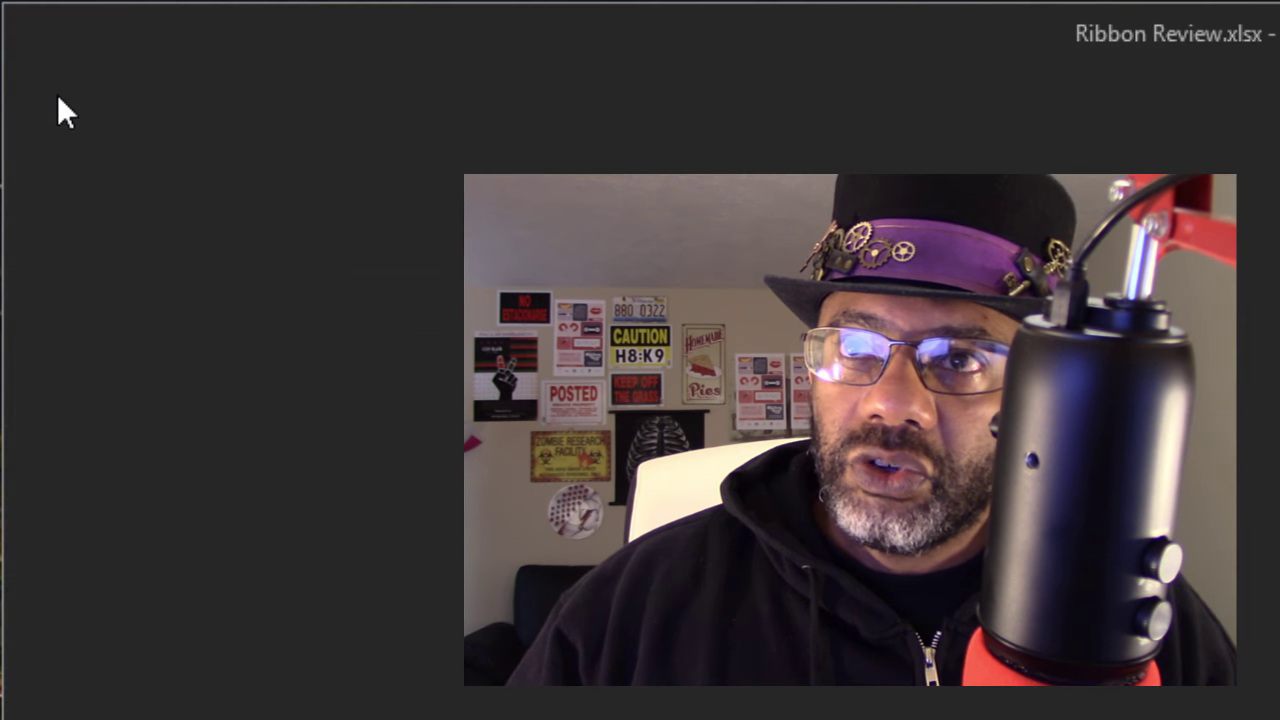
left_click(76, 401)
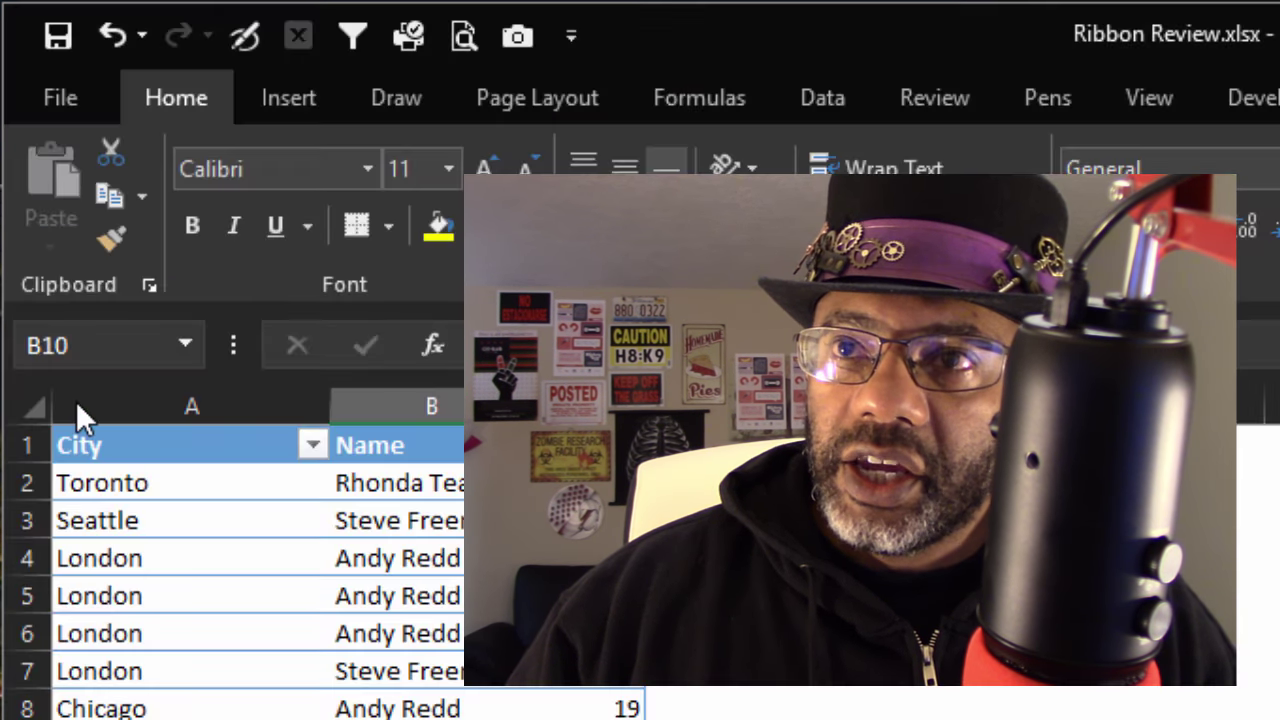
left_click(288, 672)
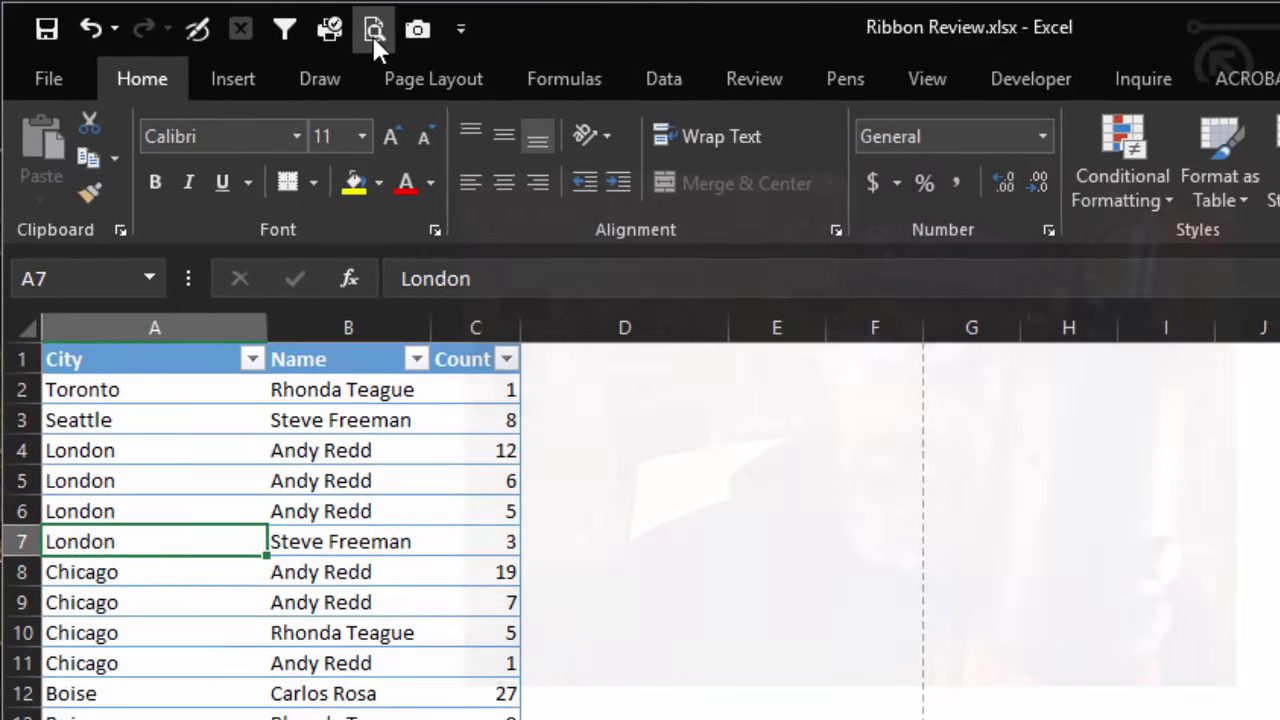
Preview the printout to confirm the A1:C21 table fits one page, then return to the worksheet.
left_click(463, 36)
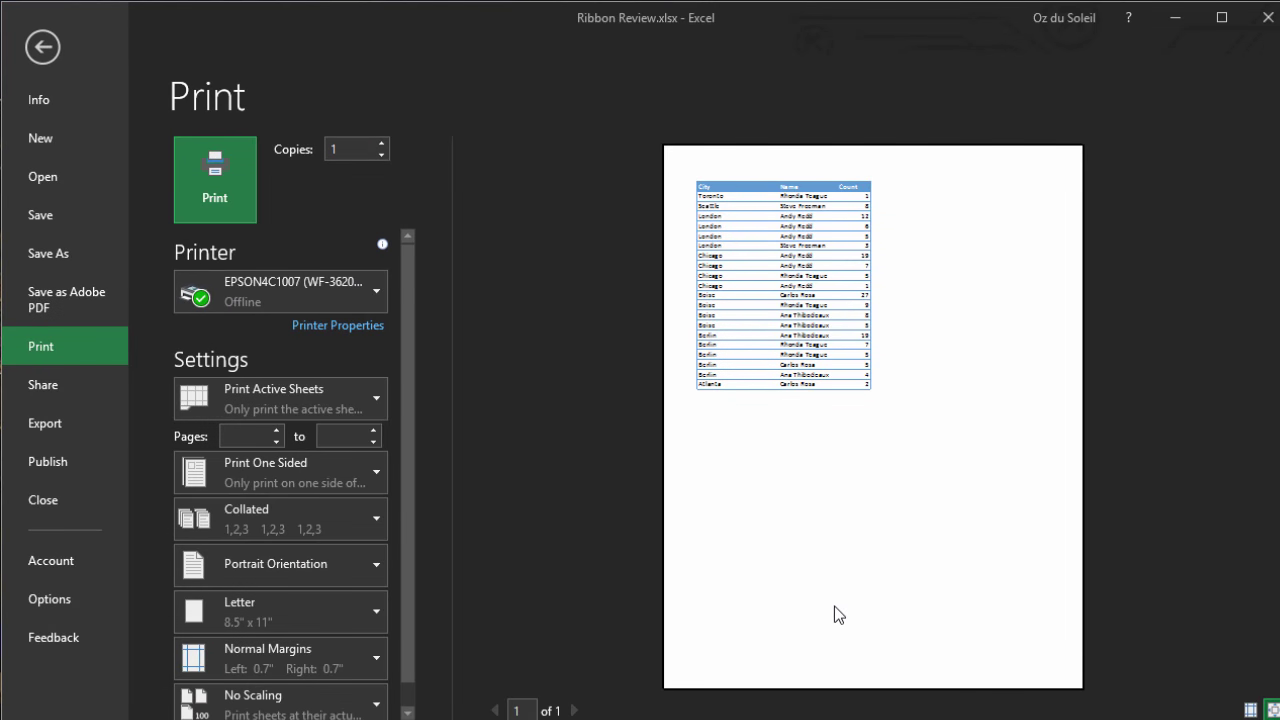
left_click(41, 48)
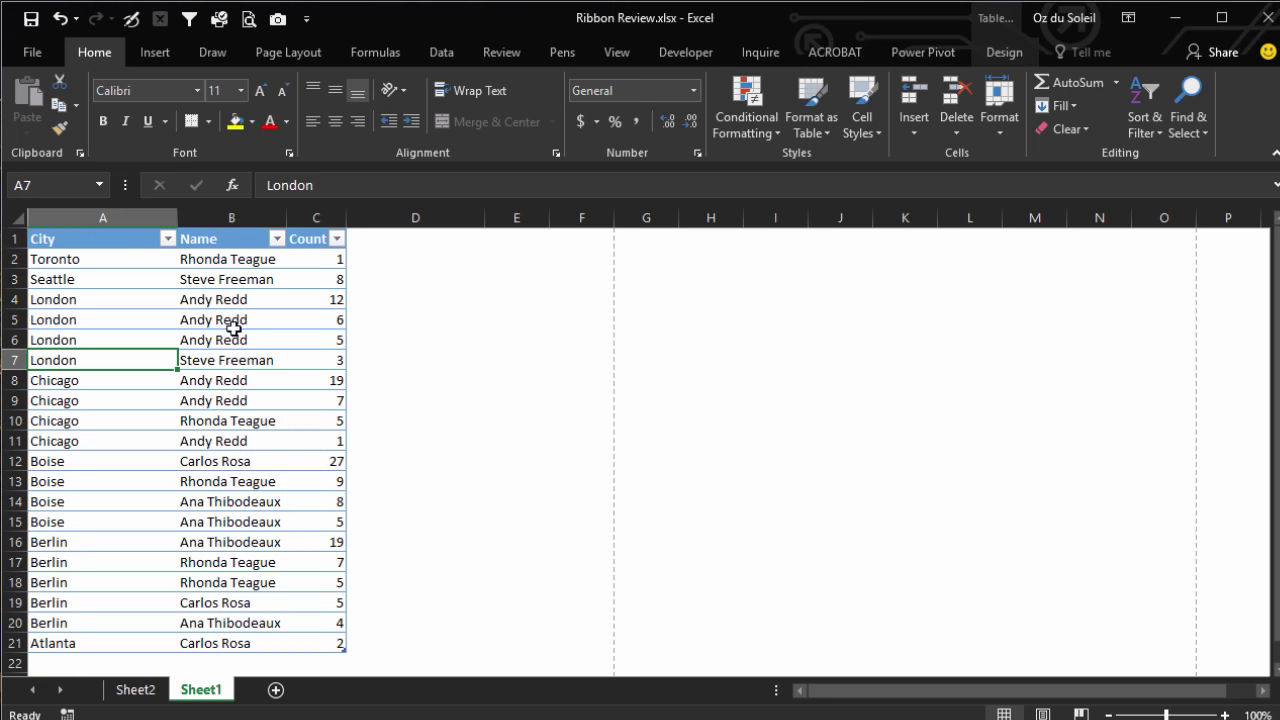
left_click(31, 58)
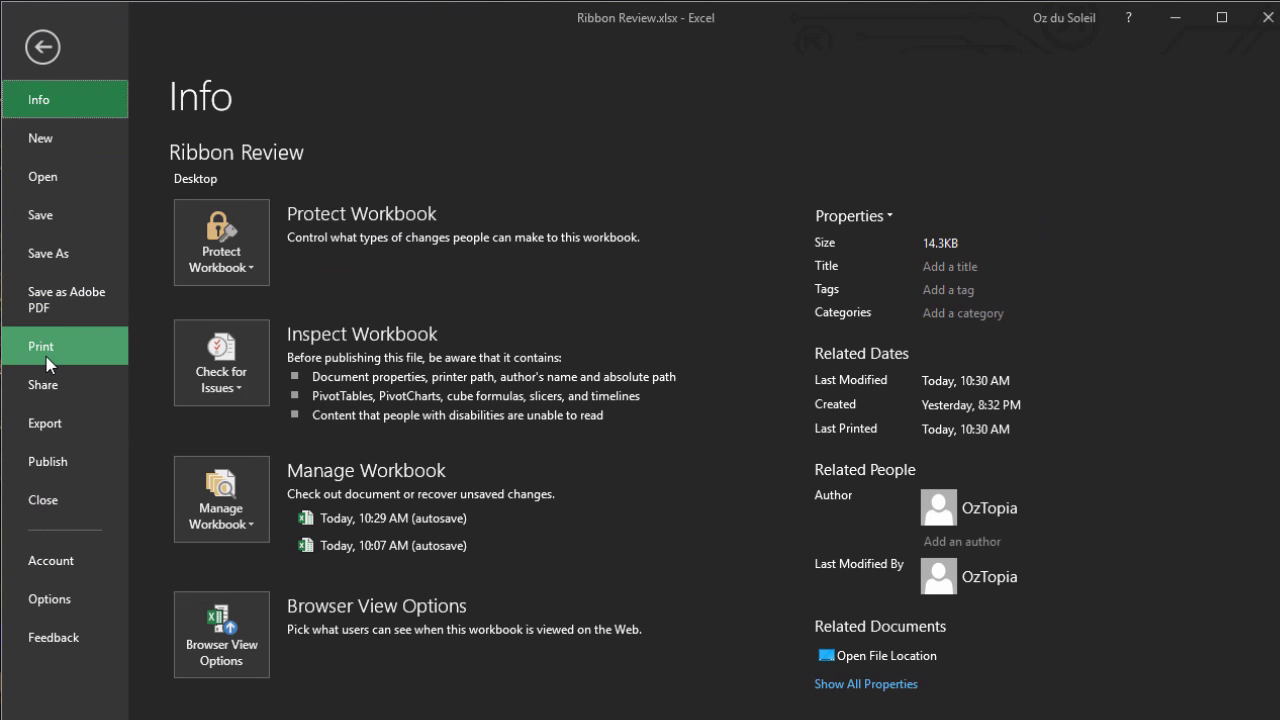
left_click(41, 48)
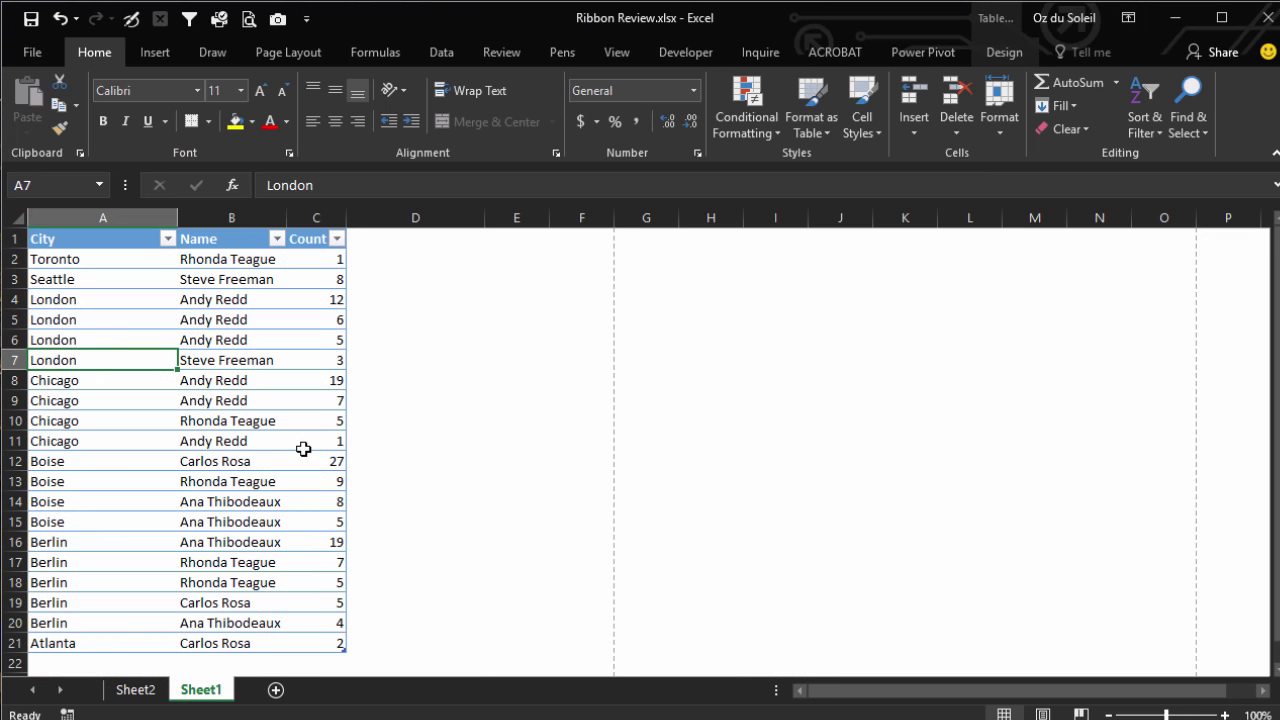
Show All Commands in the Quick Access Toolbar options and scroll through the command list.
left_click(307, 20)
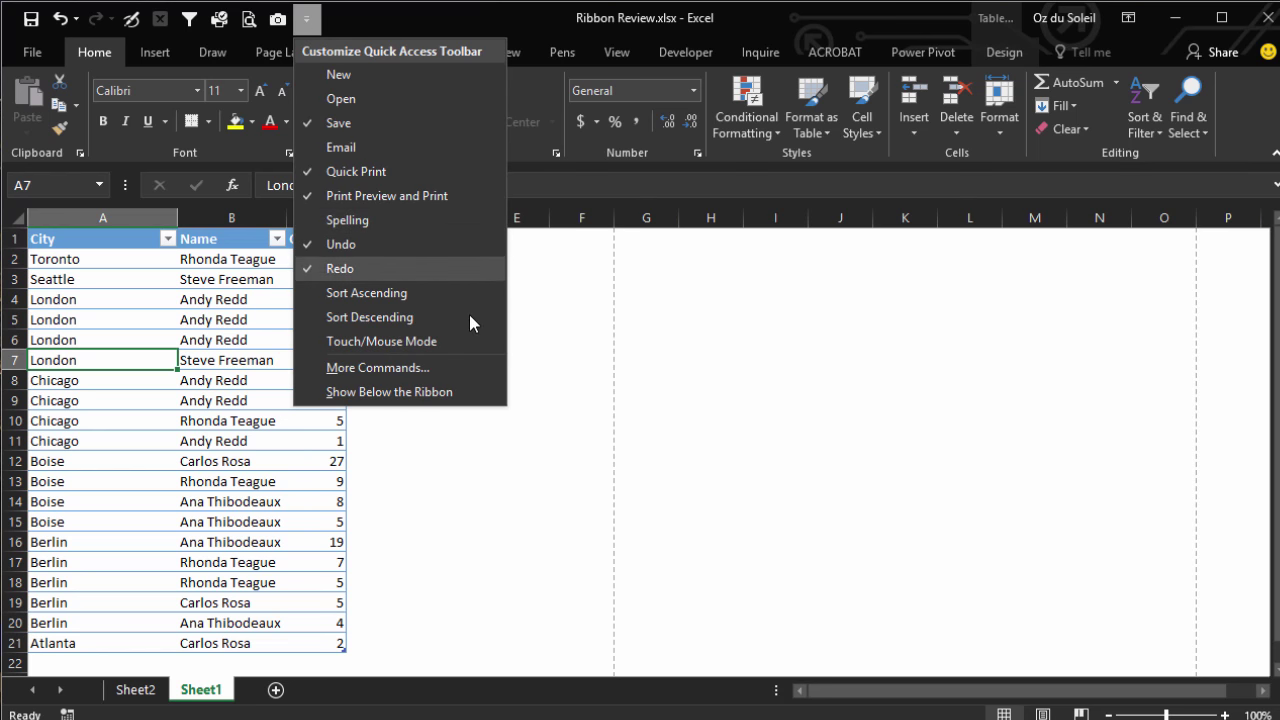
left_click(392, 368)
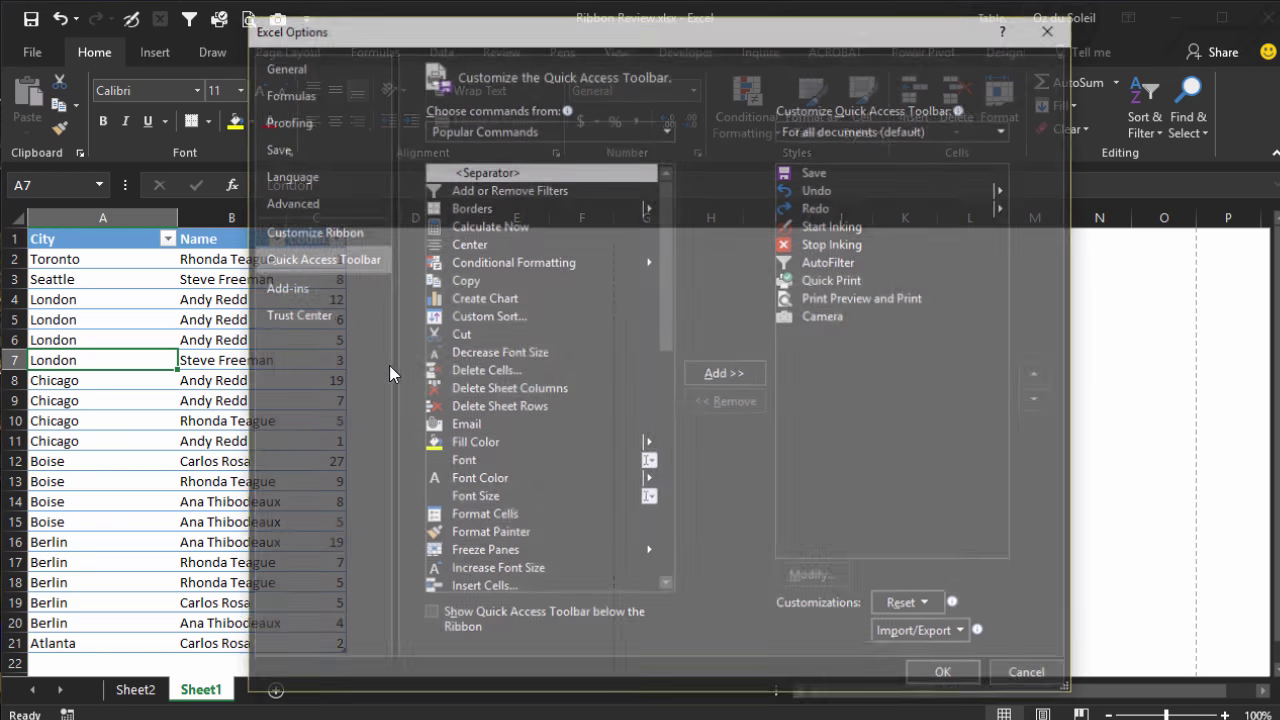
left_click_drag(612, 34, 572, 32)
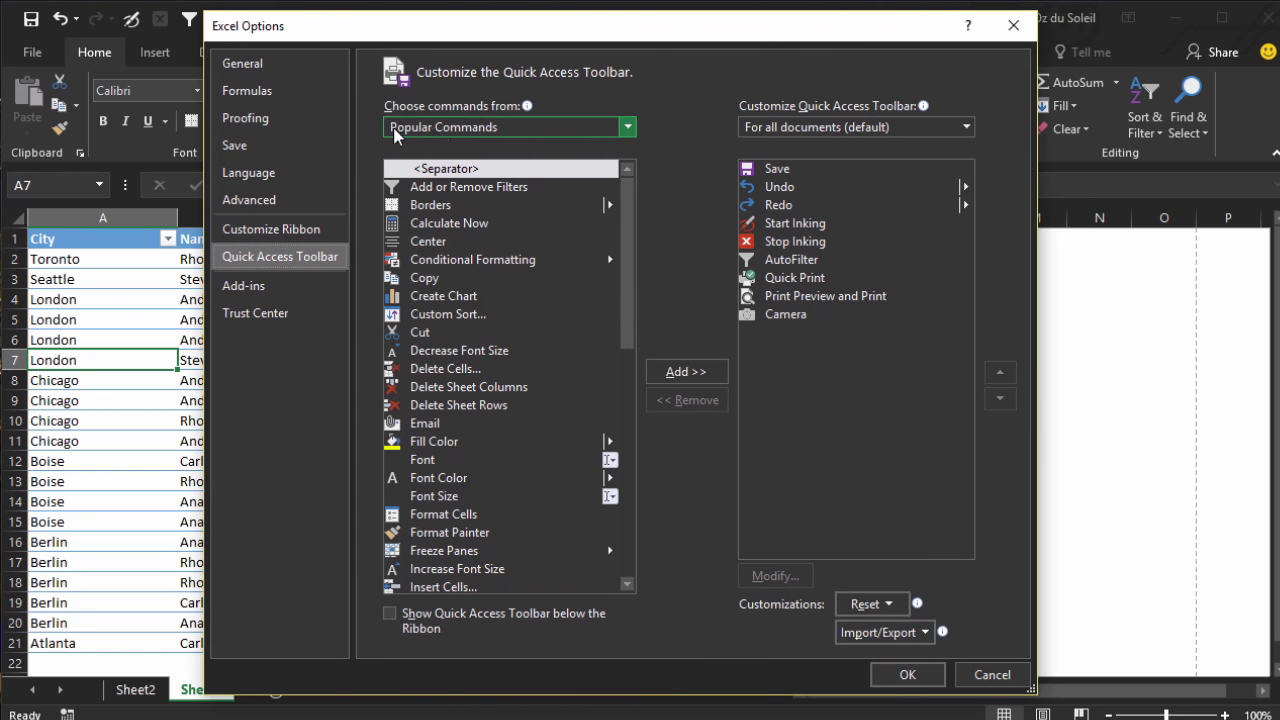
left_click(628, 127)
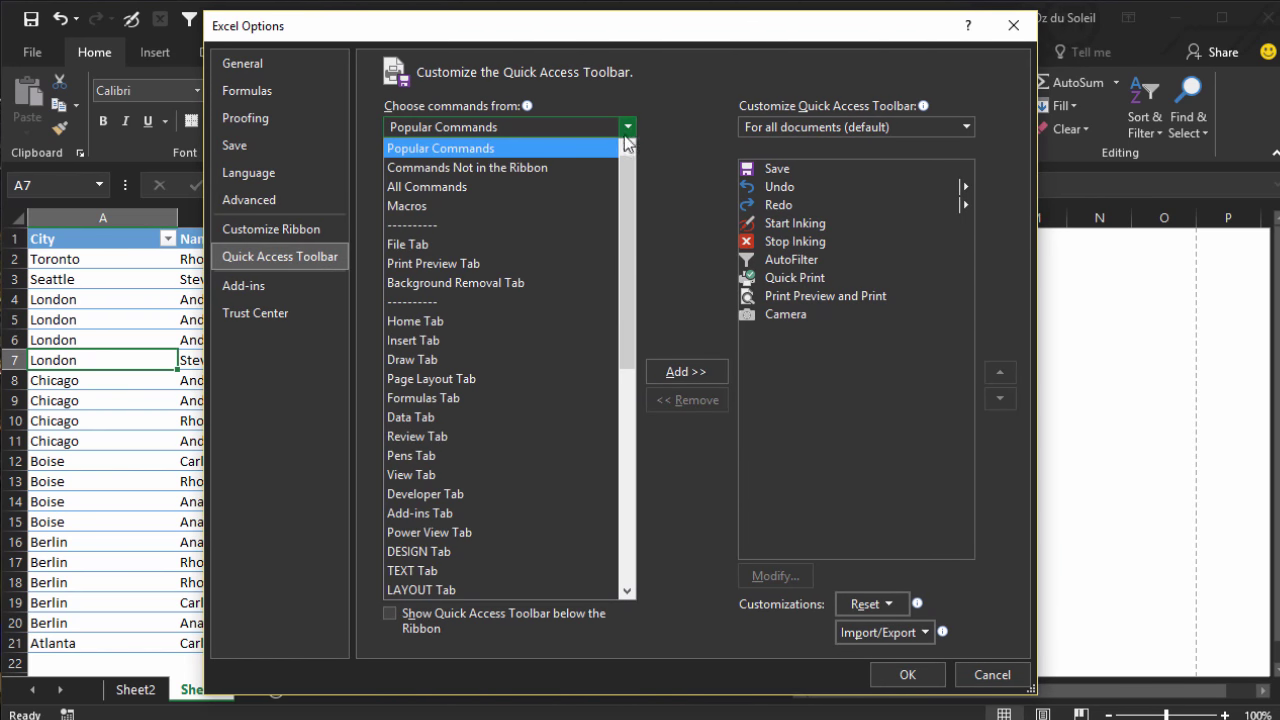
key("Escape")
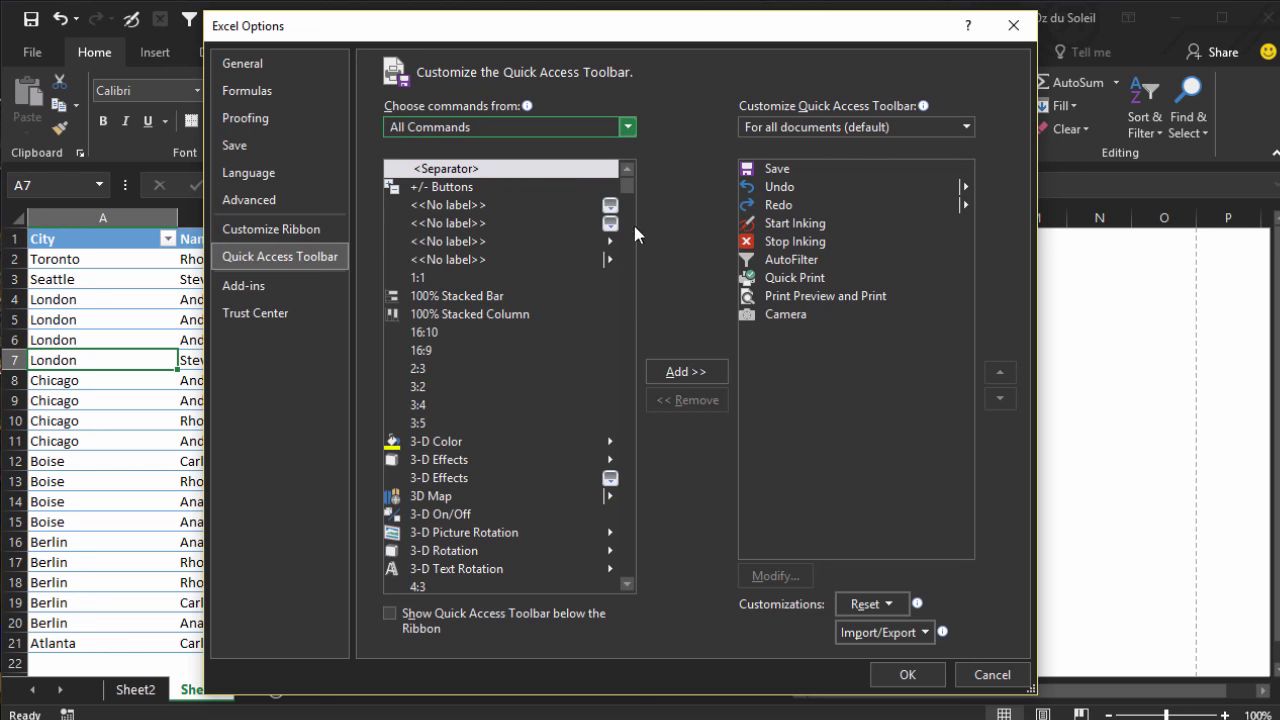
left_click_drag(623, 184, 620, 303)
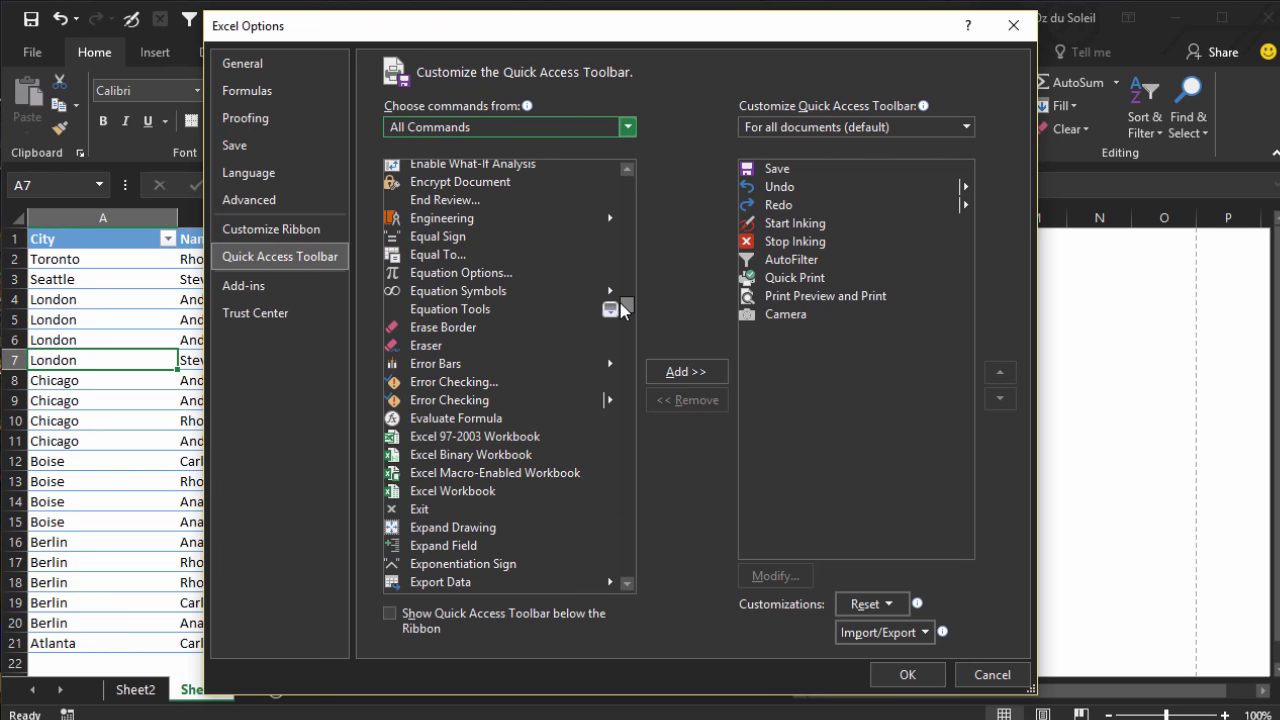
scroll(553, 436, "down", 20)
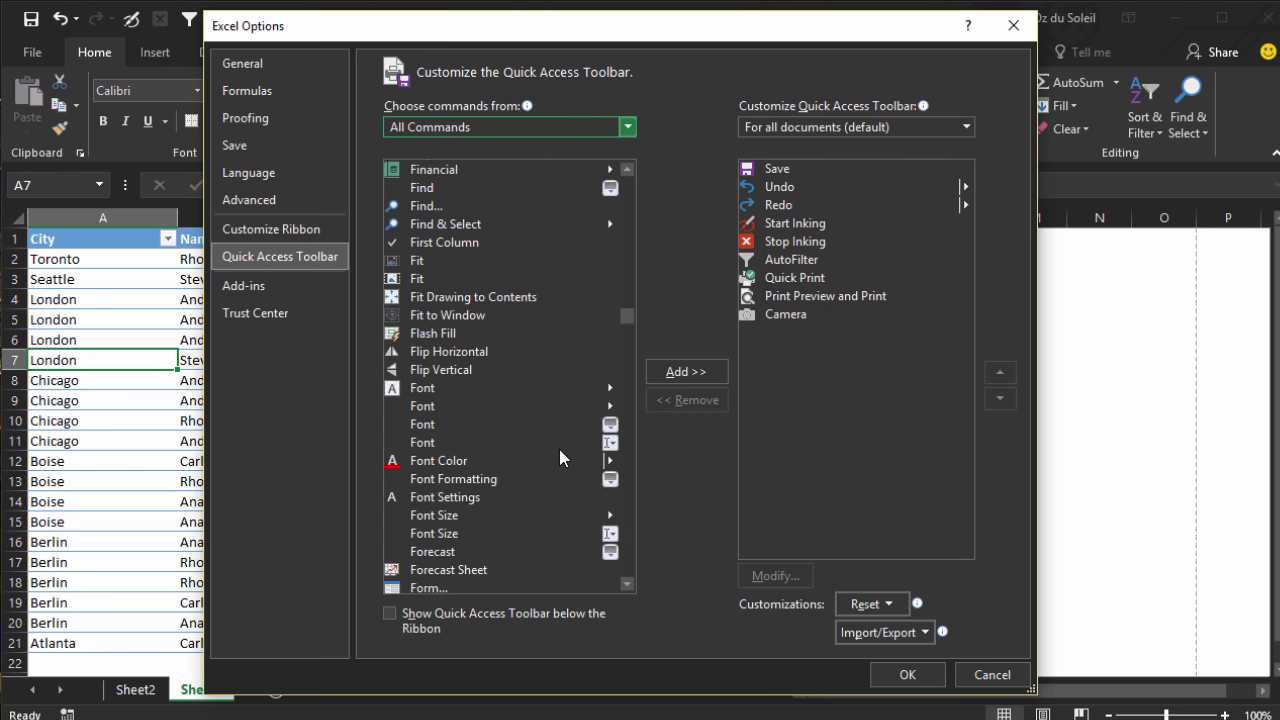
scroll(557, 446, "down", 15)
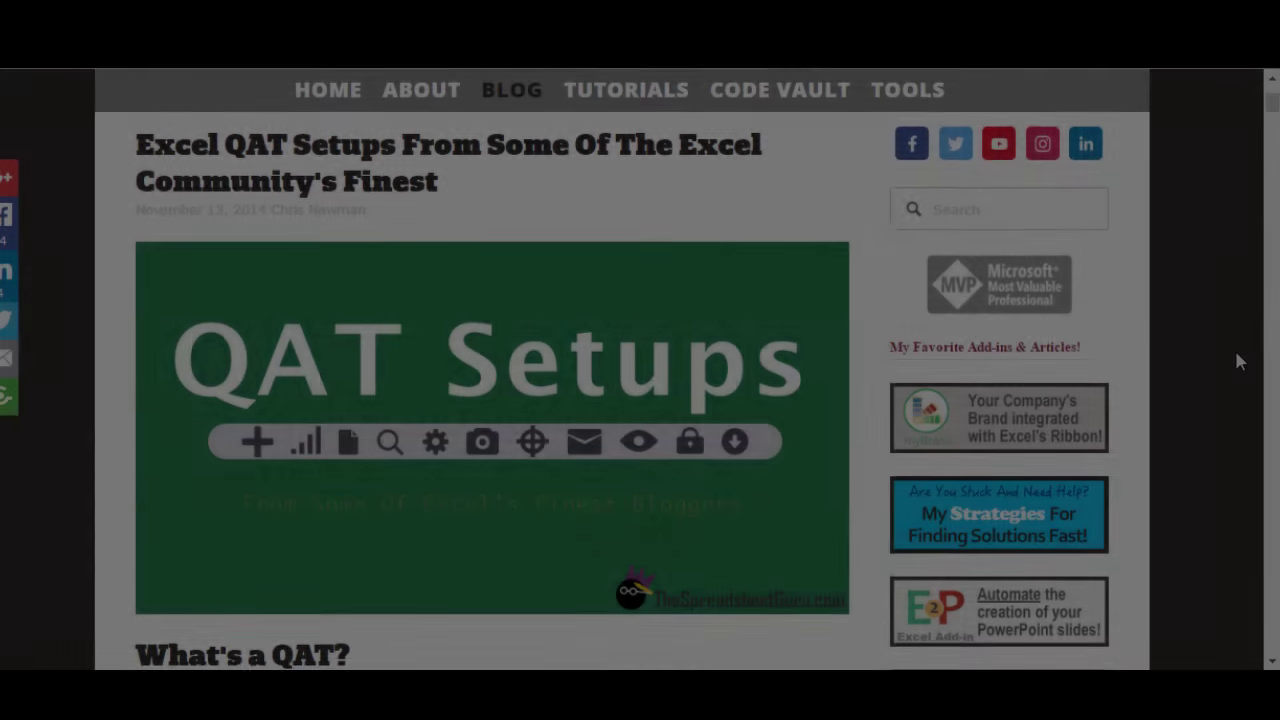
Scroll the 'Excel QAT Setups' post through the experts' numbered toolbar command lists.
scroll(1237, 361, "down", 13)
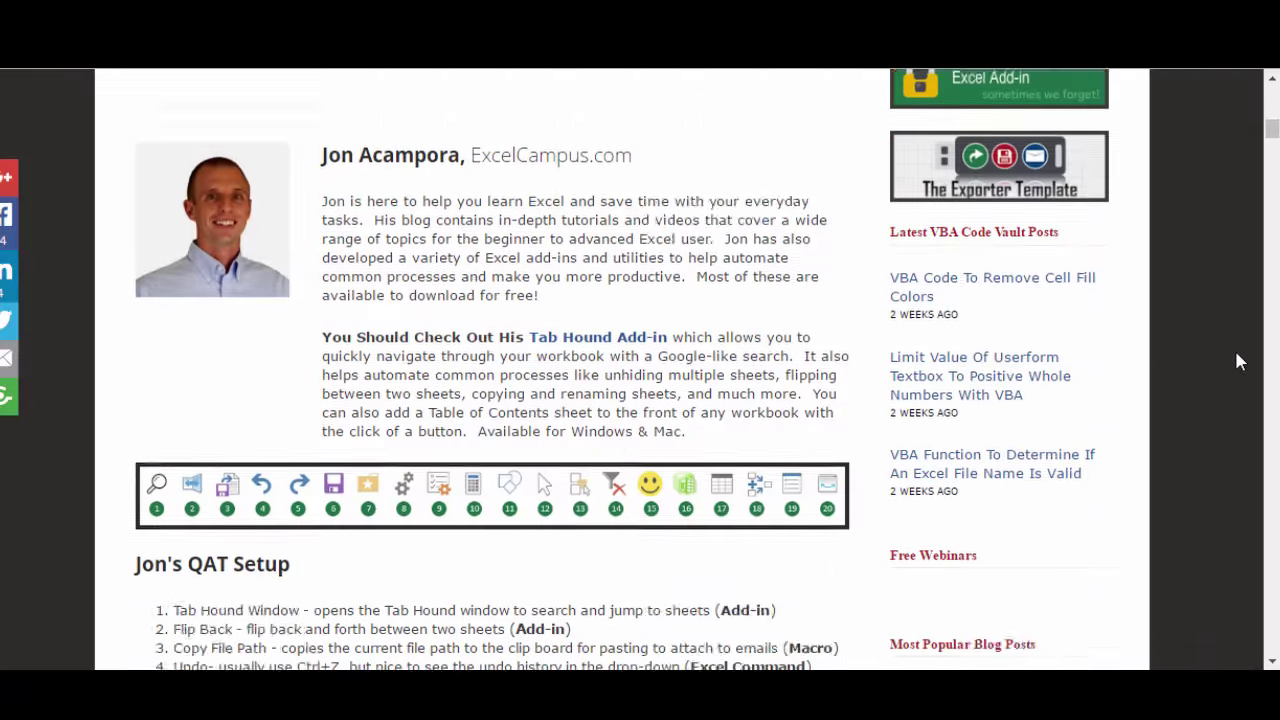
scroll(1236, 355, "down", 20)
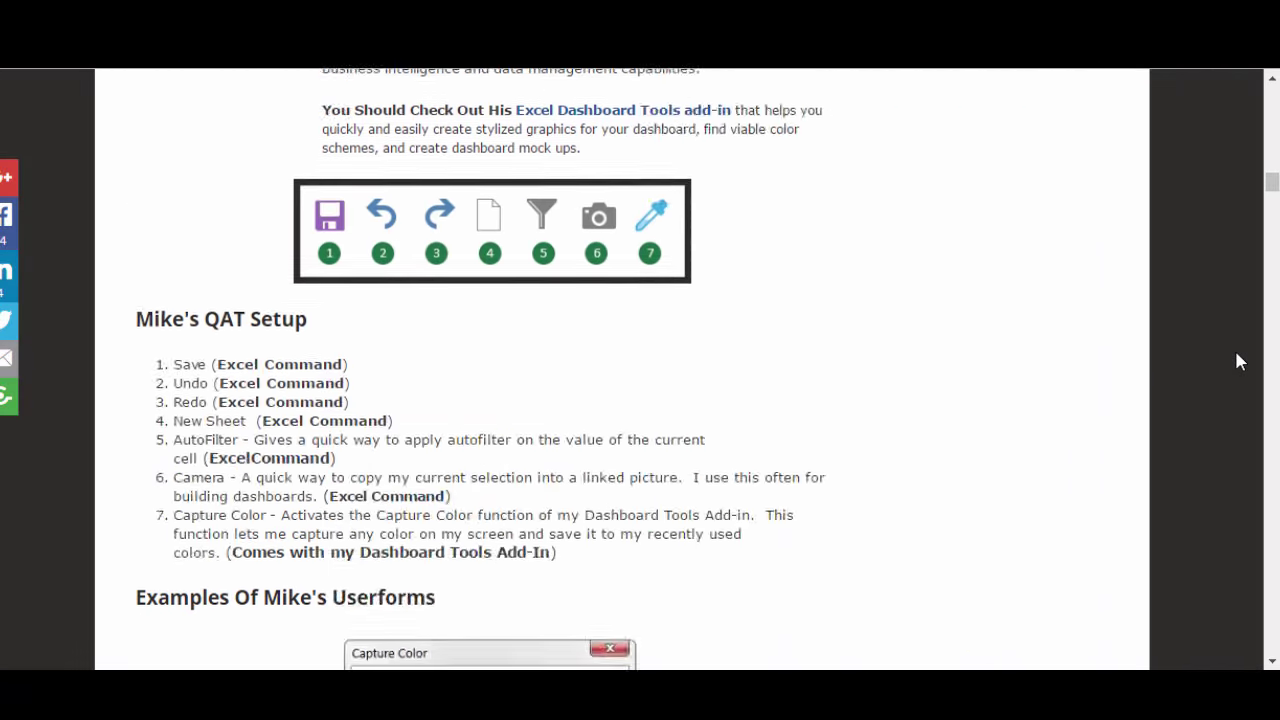
scroll(1236, 361, "down", 20)
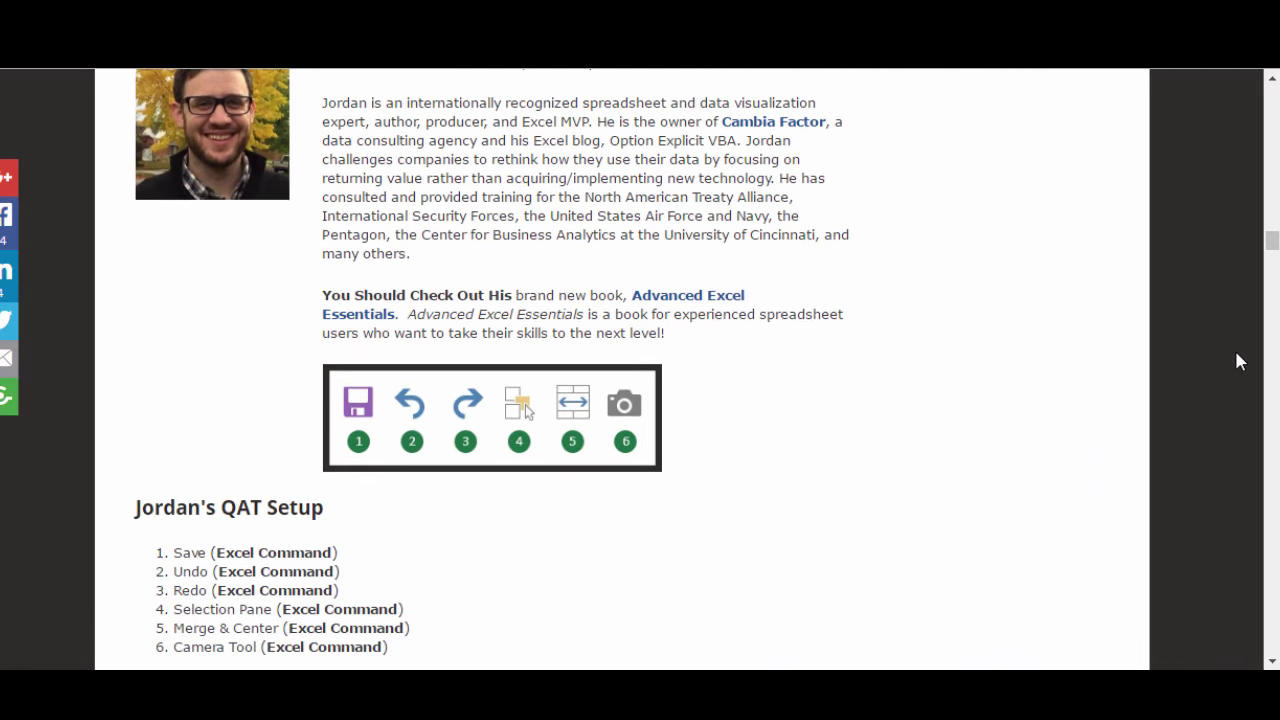
scroll(1237, 361, "down", 20)
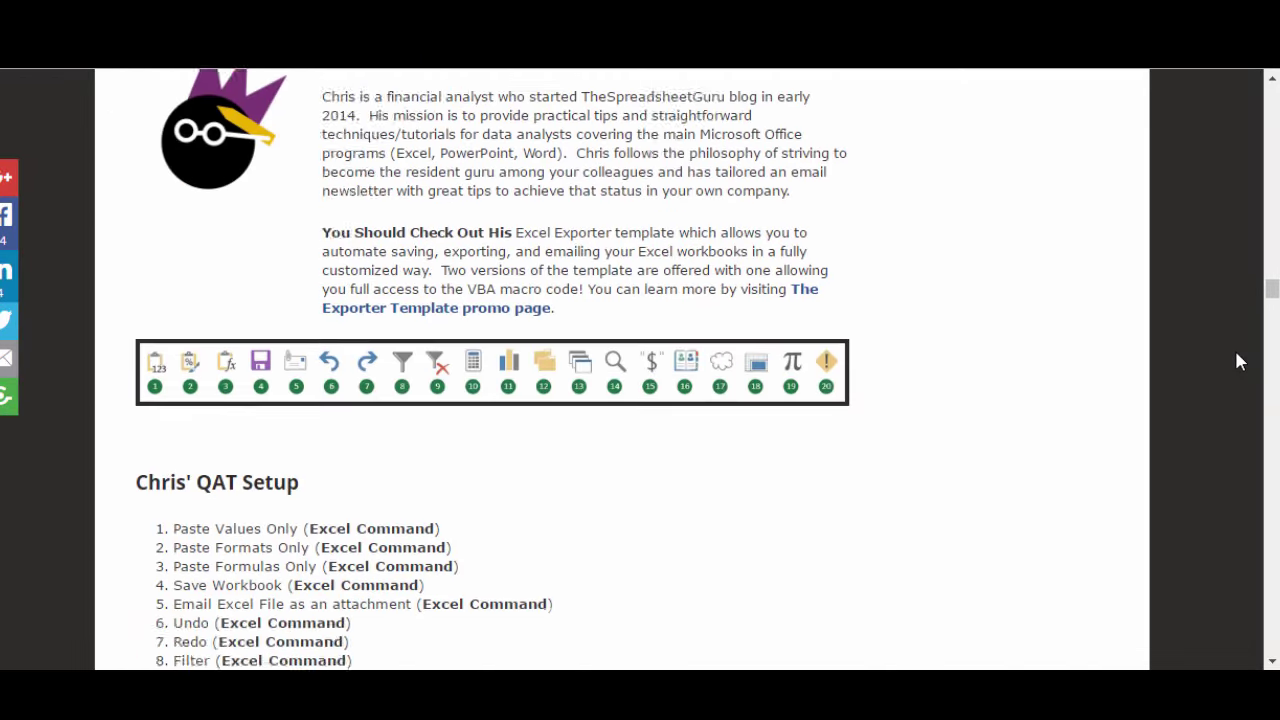
scroll(1237, 361, "down", 20)
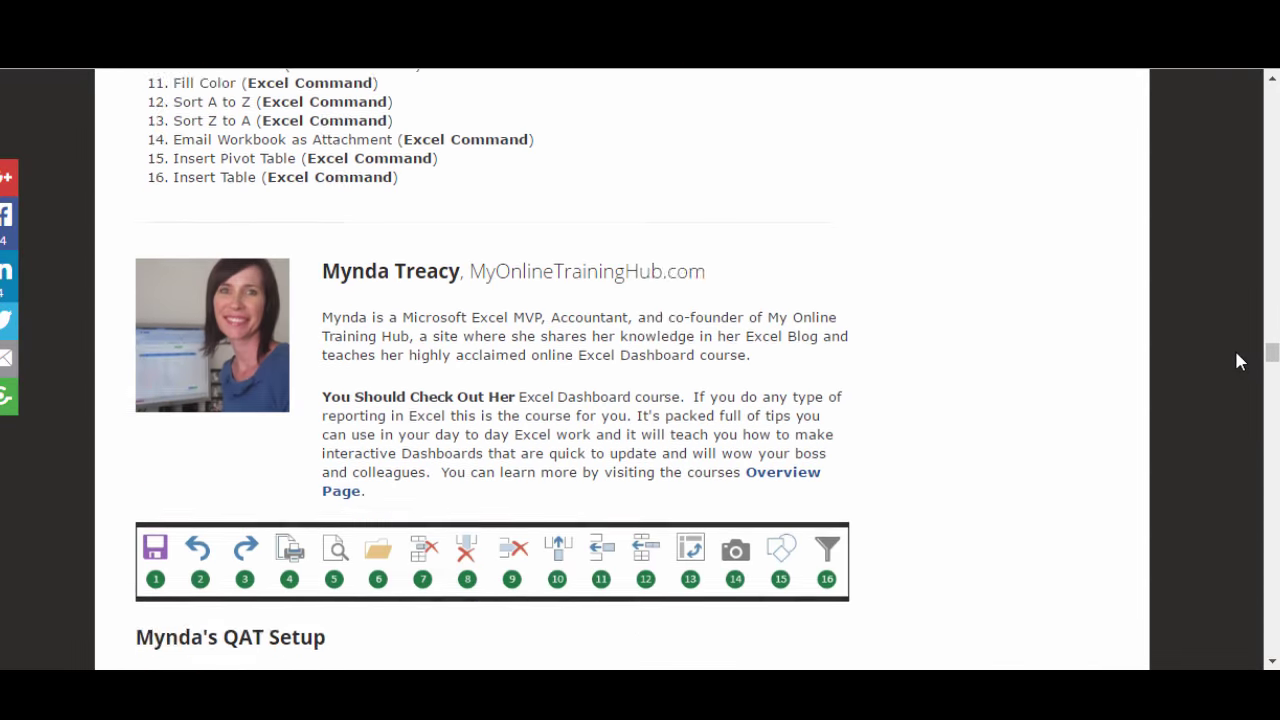
scroll(1237, 361, "down", 20)
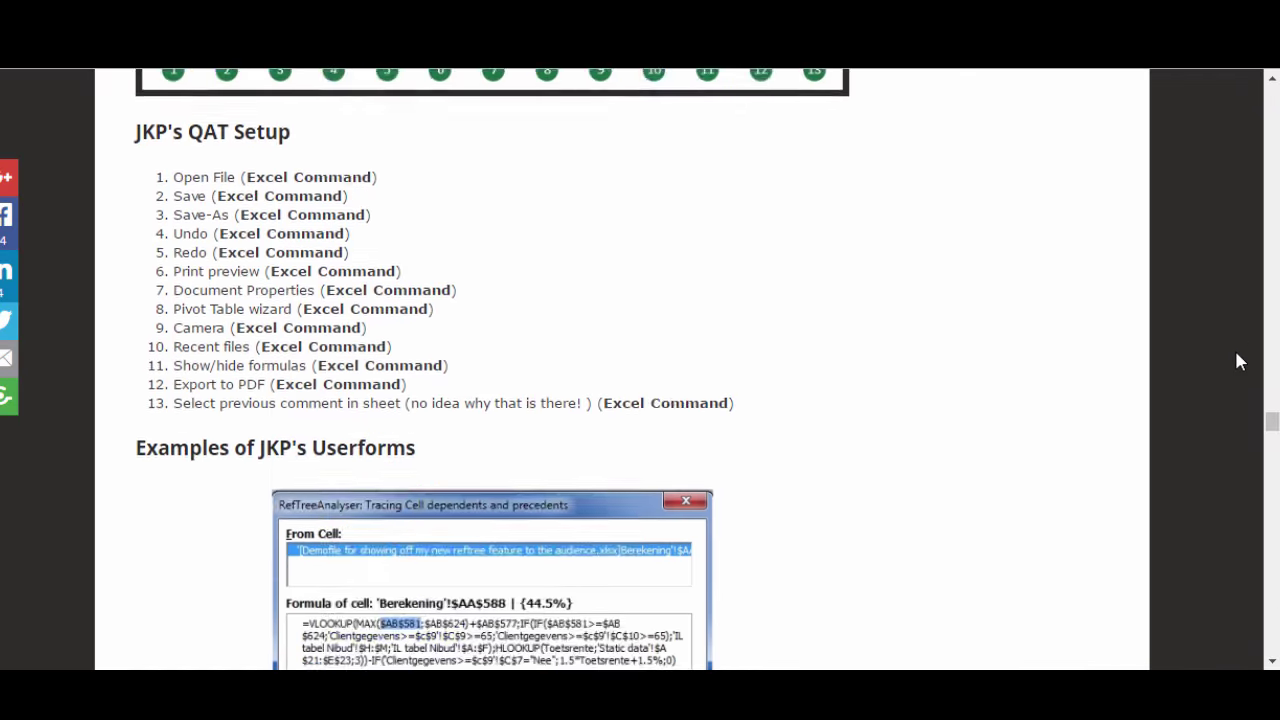
scroll(1237, 361, "down", 10)
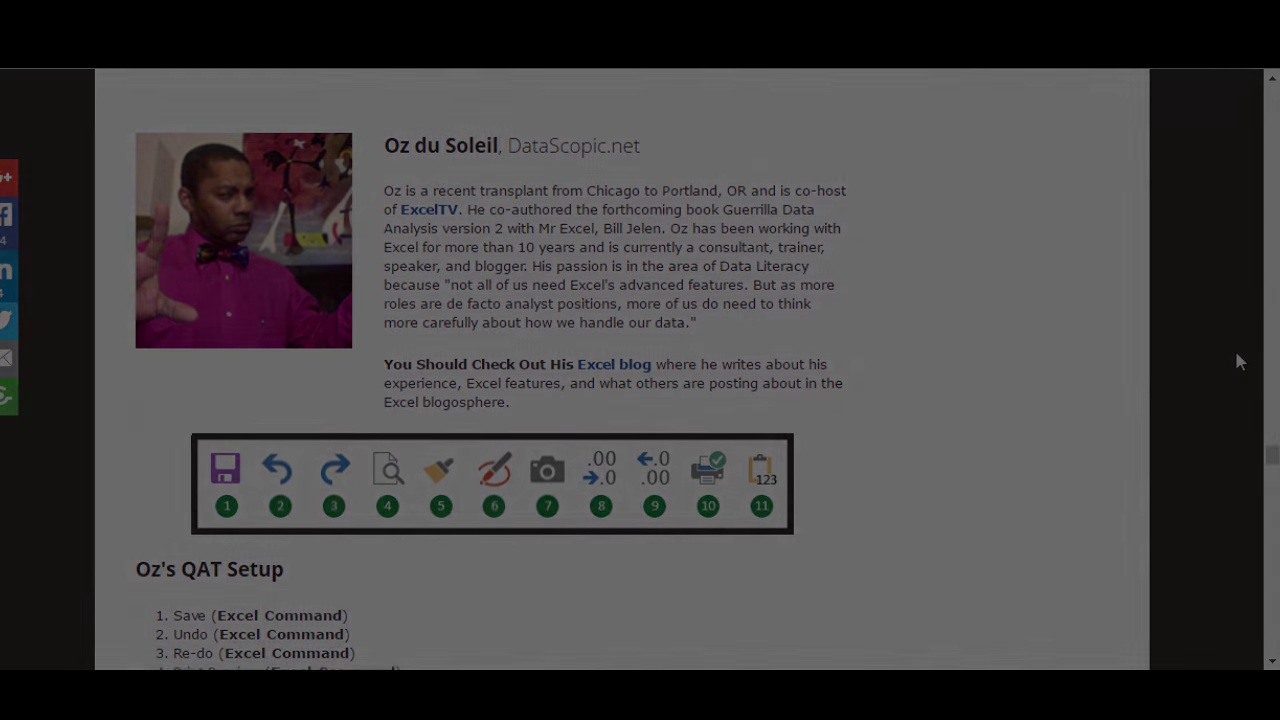